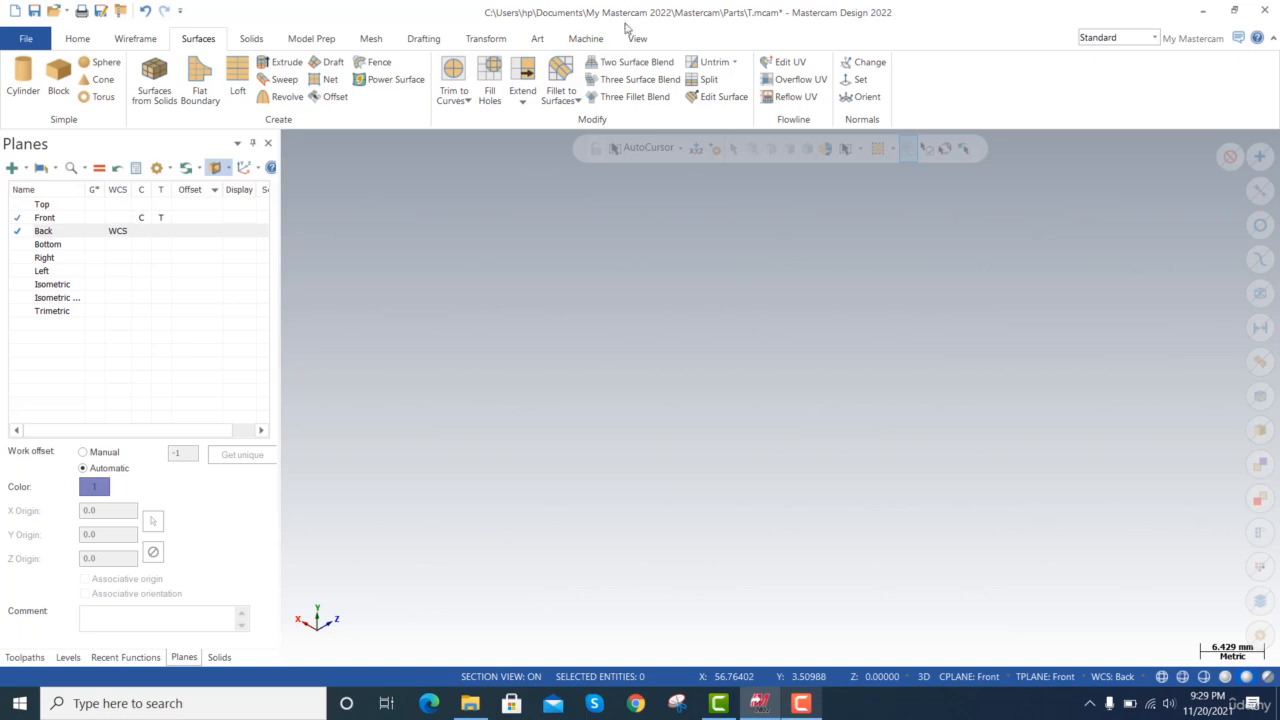
Display the coordinate axes in the graphics area.
left_click(636, 38)
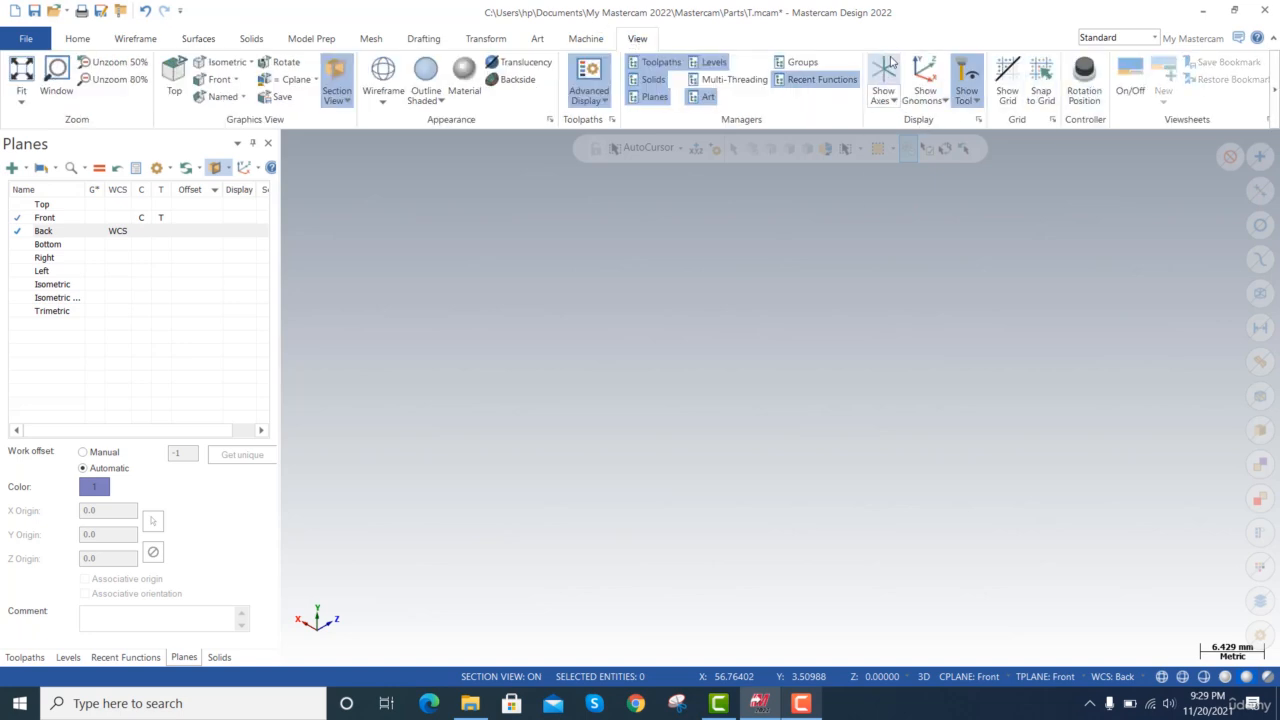
left_click(888, 66)
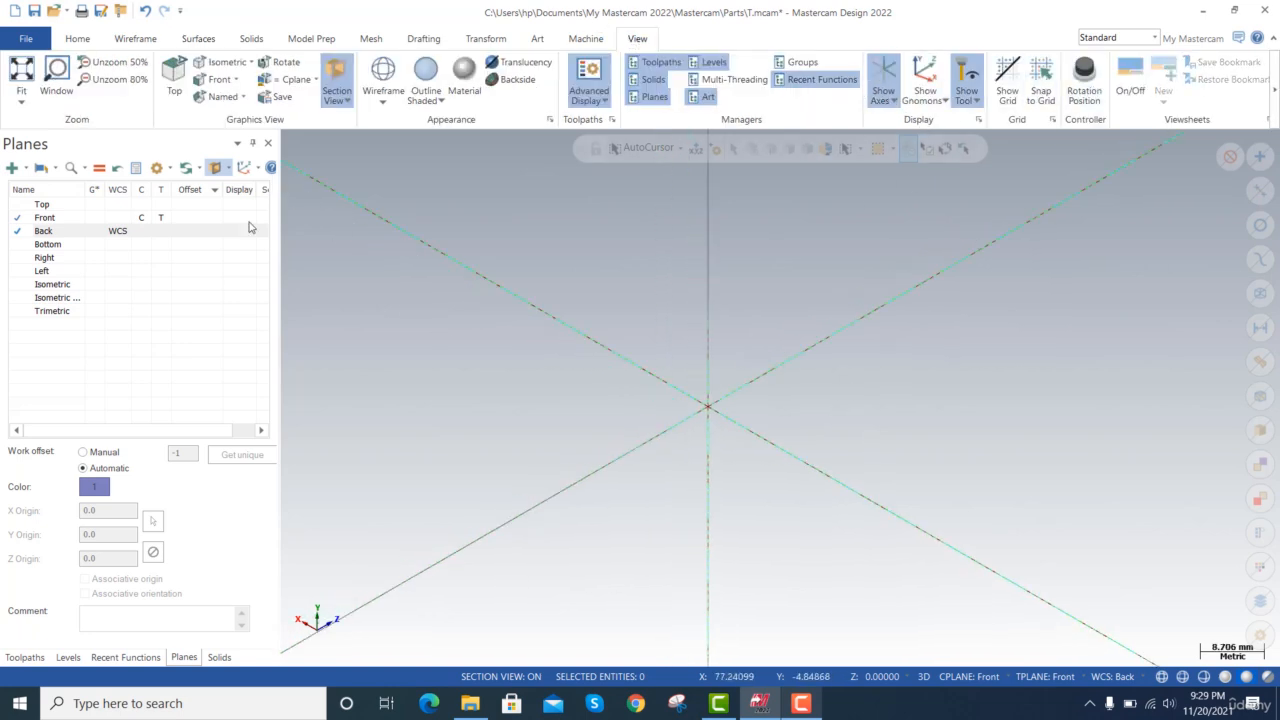
Make Top the graphics view, construction plane, tool plane and WCS, and turn off section view.
left_click(103, 205)
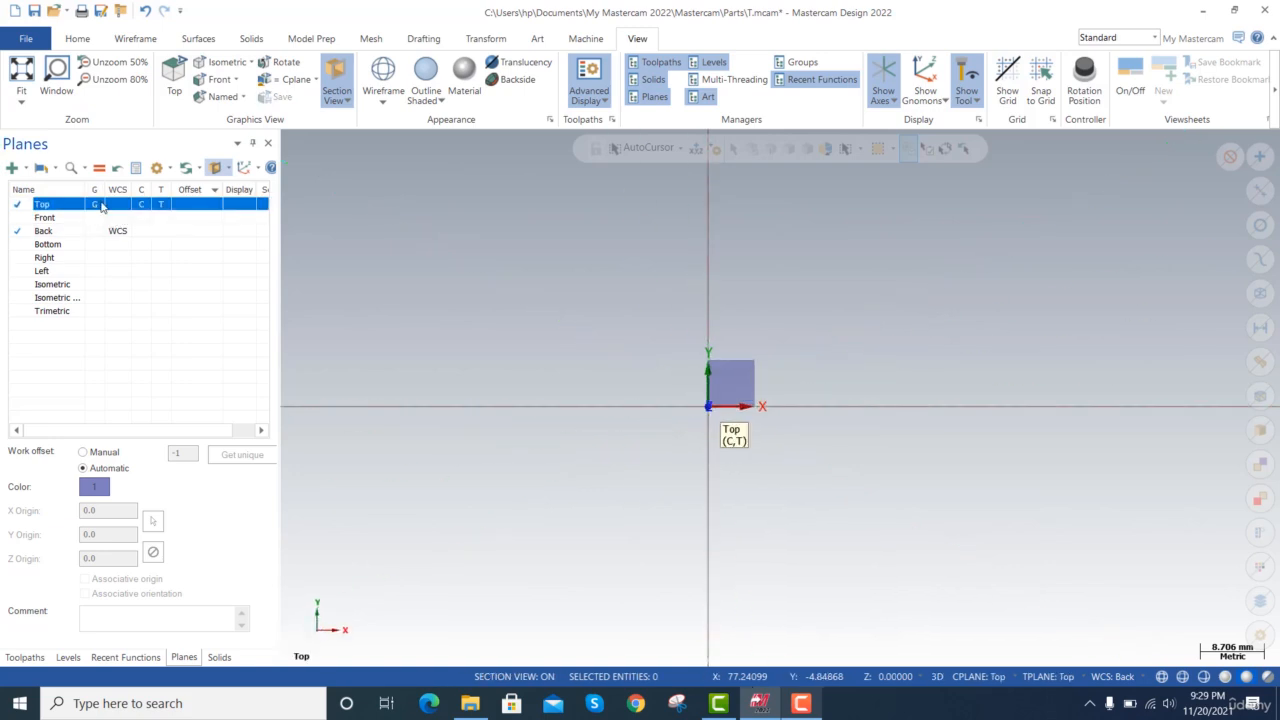
left_click(118, 204)
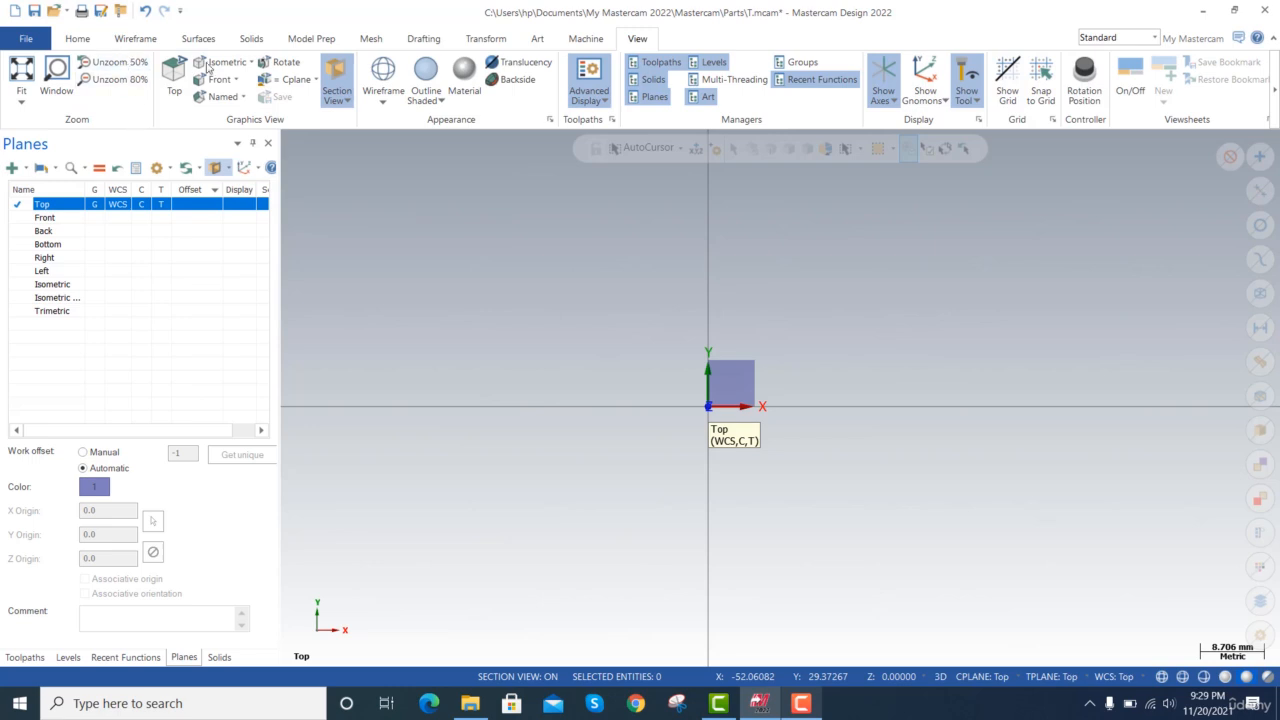
left_click(334, 70)
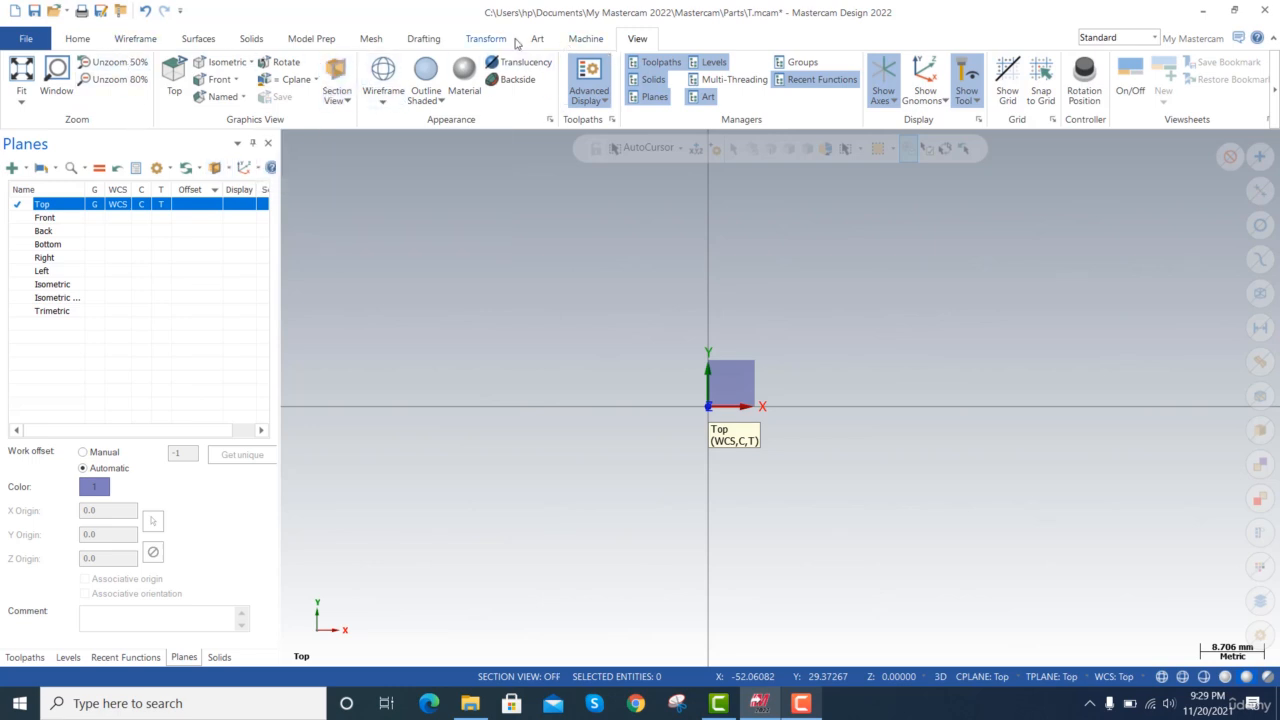
Create a surface cylinder based at the origin with a radius of about 13.92 mm and a height of 20 mm, and view it isometrically.
left_click(210, 39)
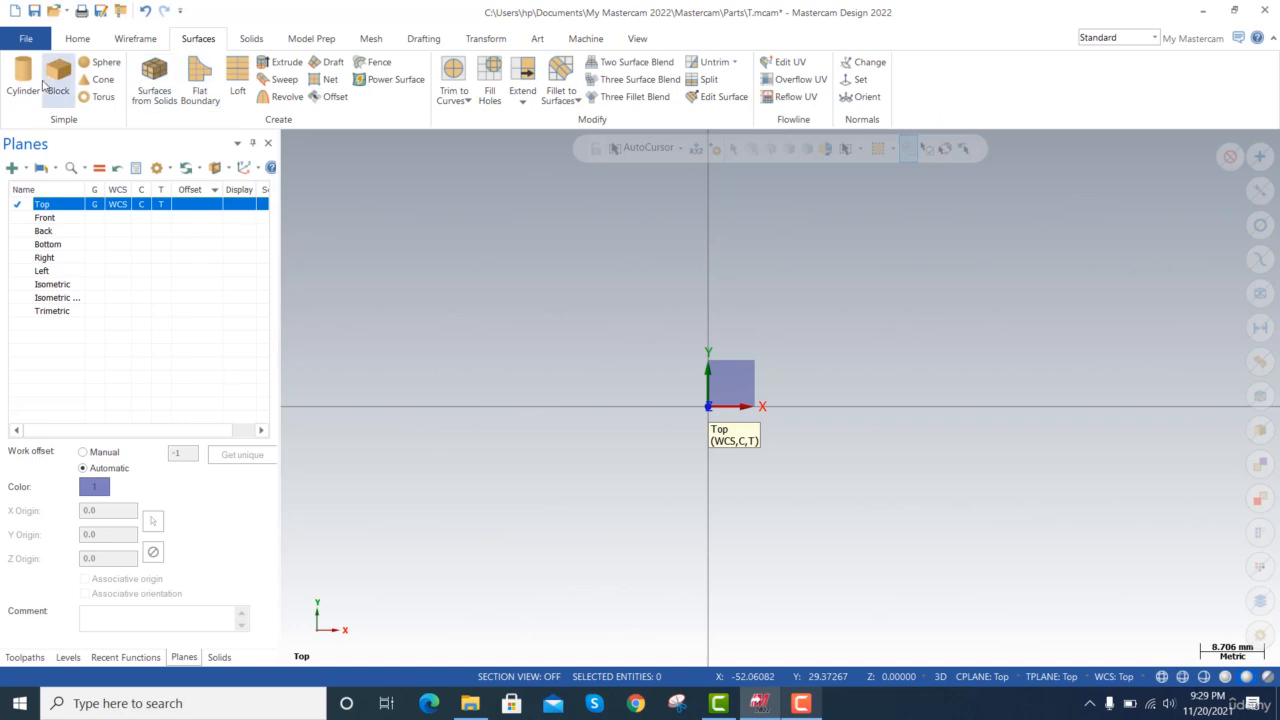
left_click(36, 85)
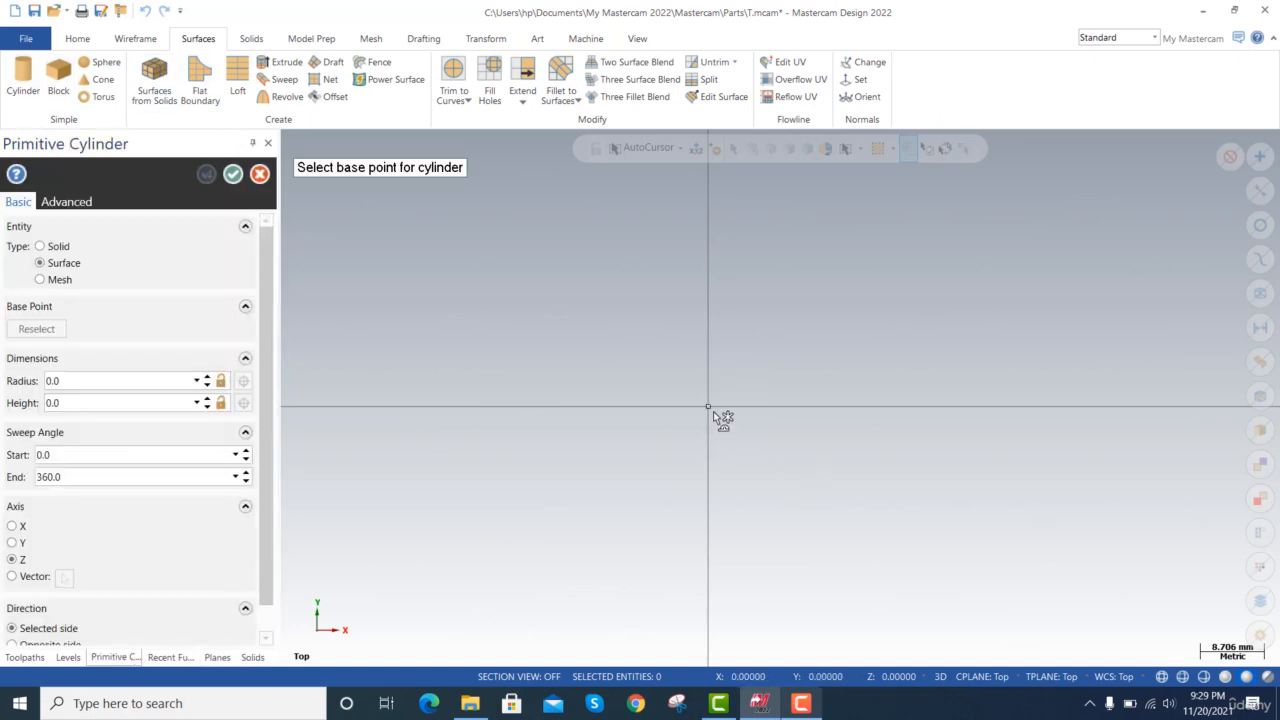
left_click(713, 411)
left_click(779, 336)
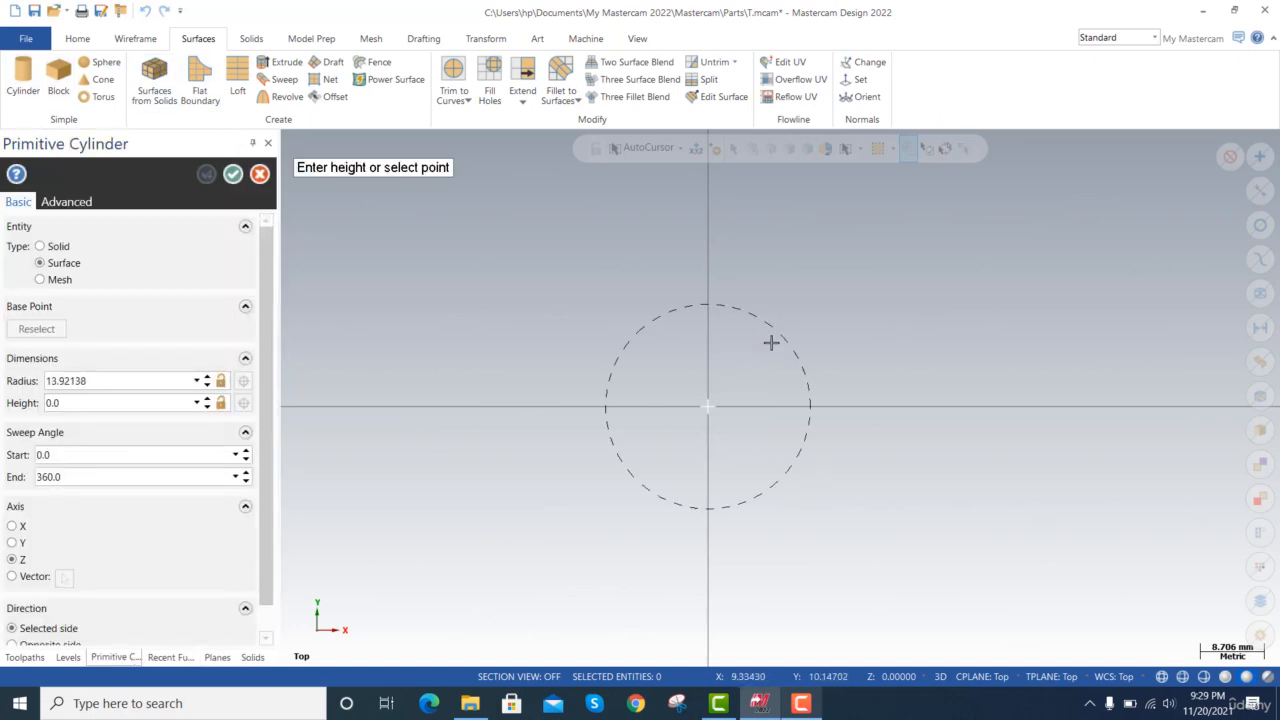
left_click(83, 403)
type("20")
key("Return")
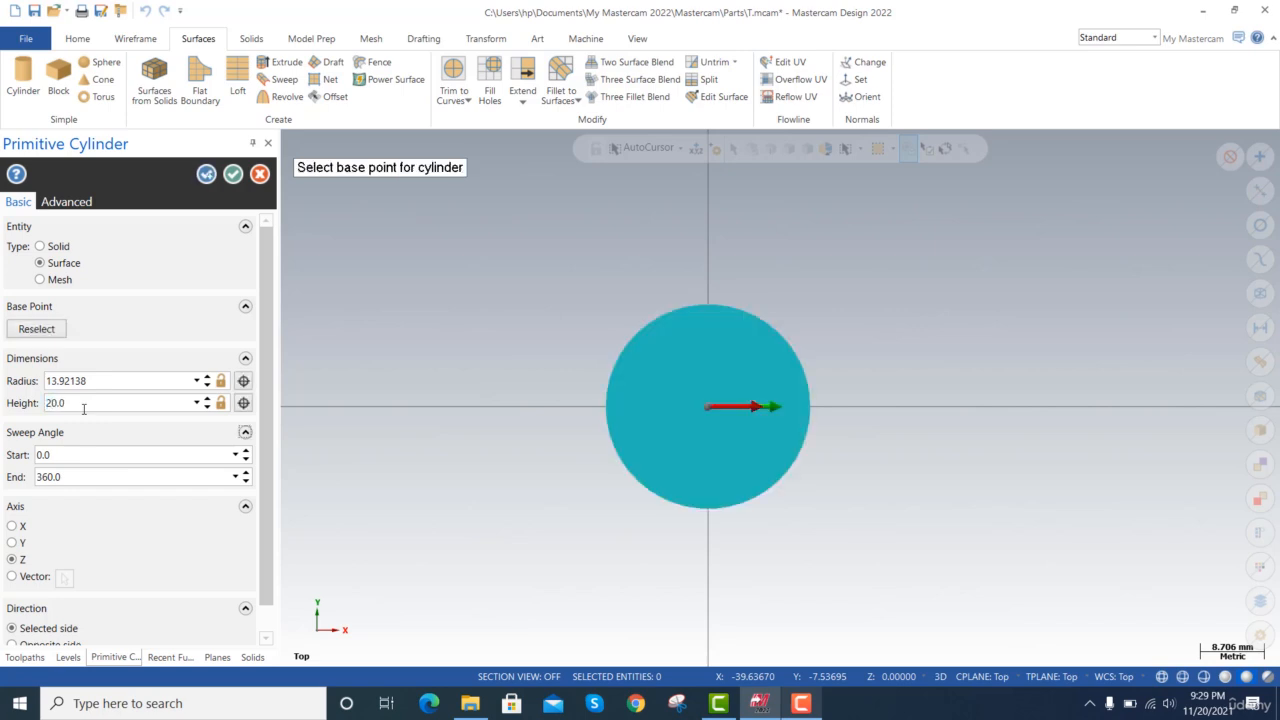
left_click(234, 176)
right_click(297, 263)
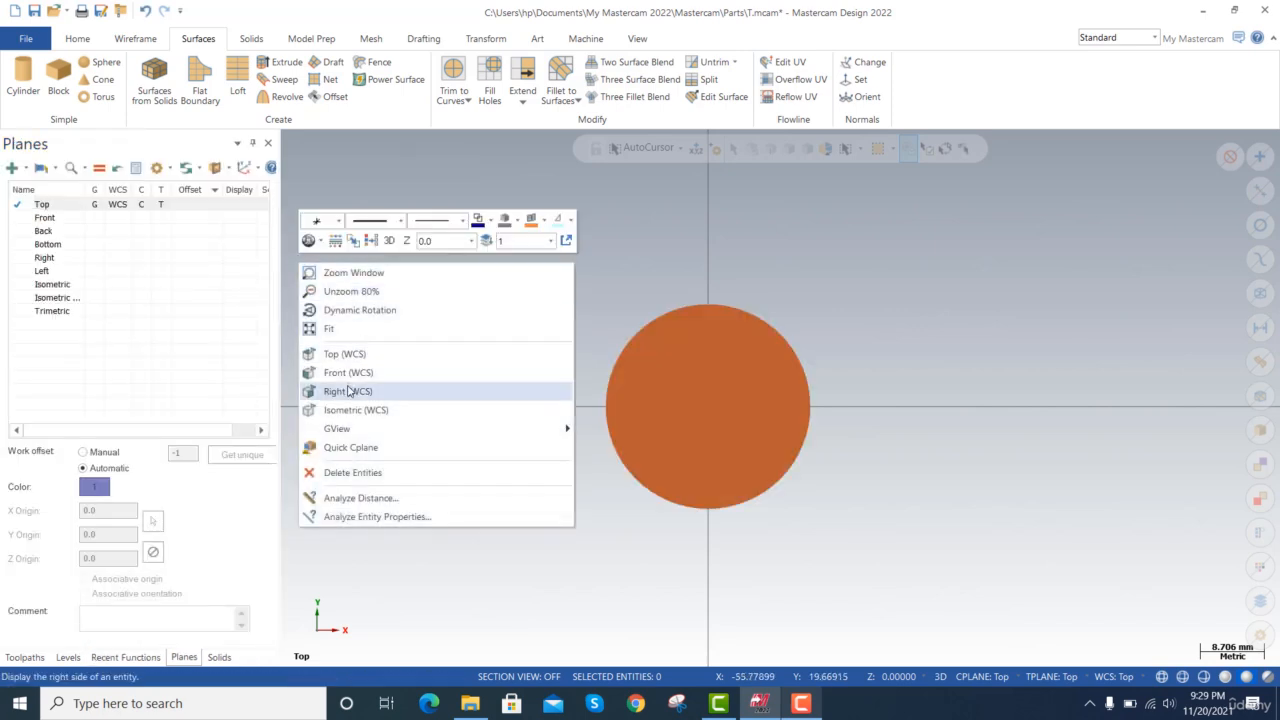
left_click(388, 410)
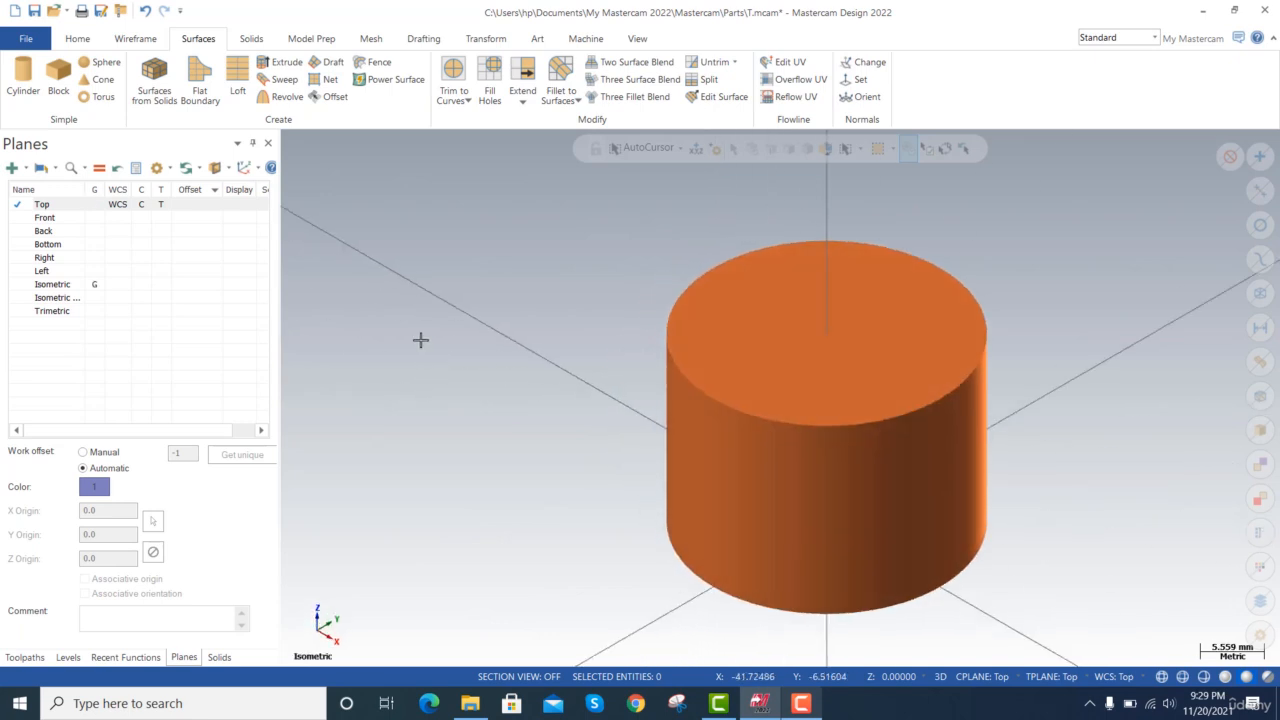
Turn on section view and choose the Top plane as the section plane.
left_click(215, 168)
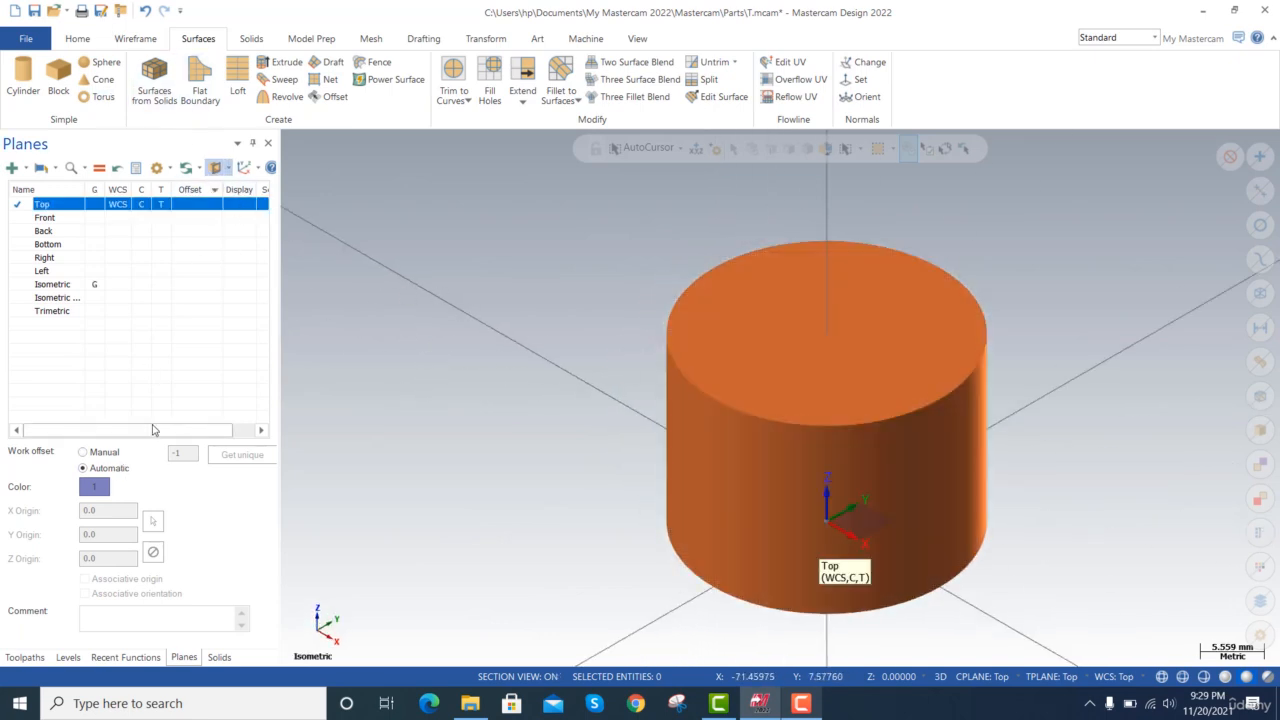
left_click_drag(150, 432, 174, 433)
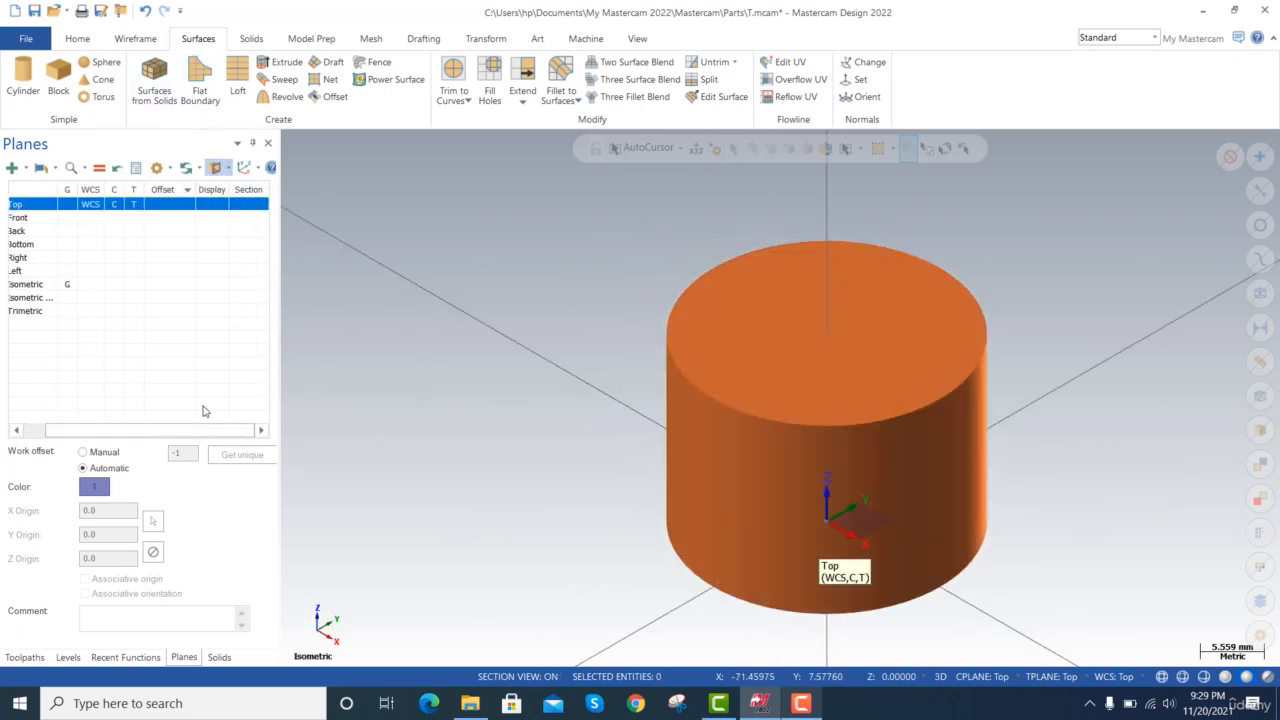
left_click(240, 210)
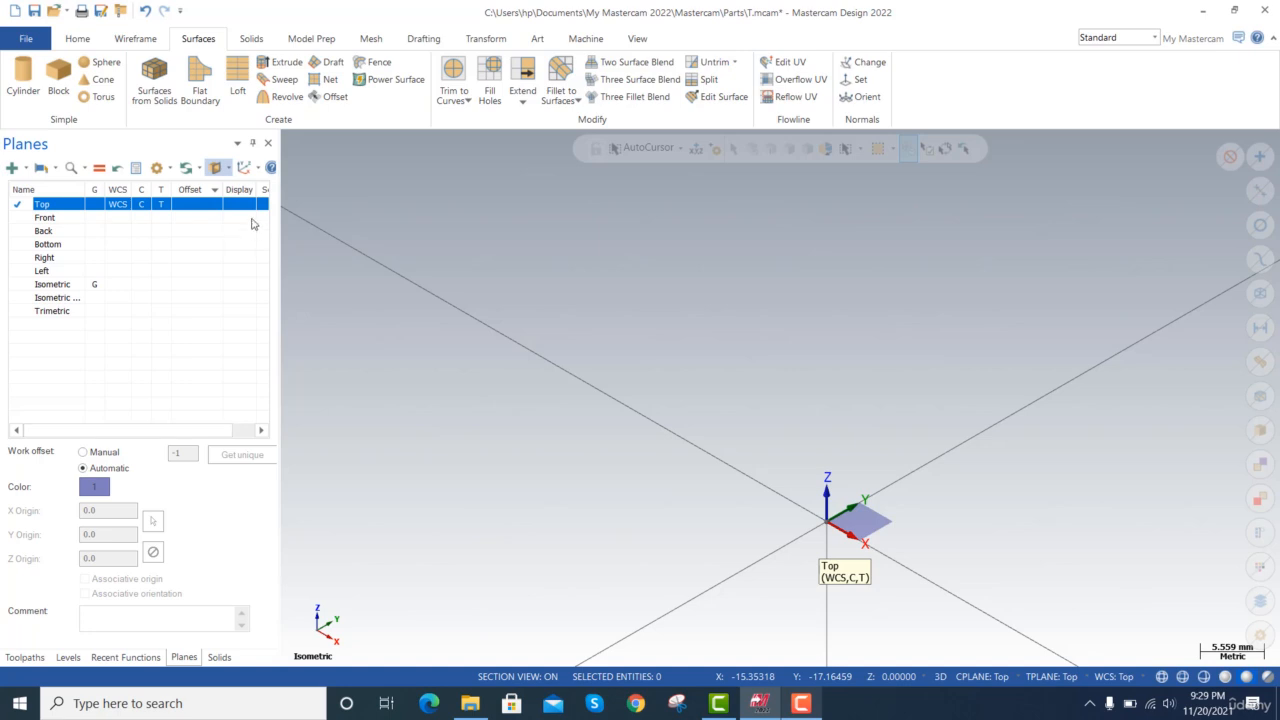
Change the section plane to Front to cut the cylinder lengthwise.
left_click_drag(157, 434, 203, 396)
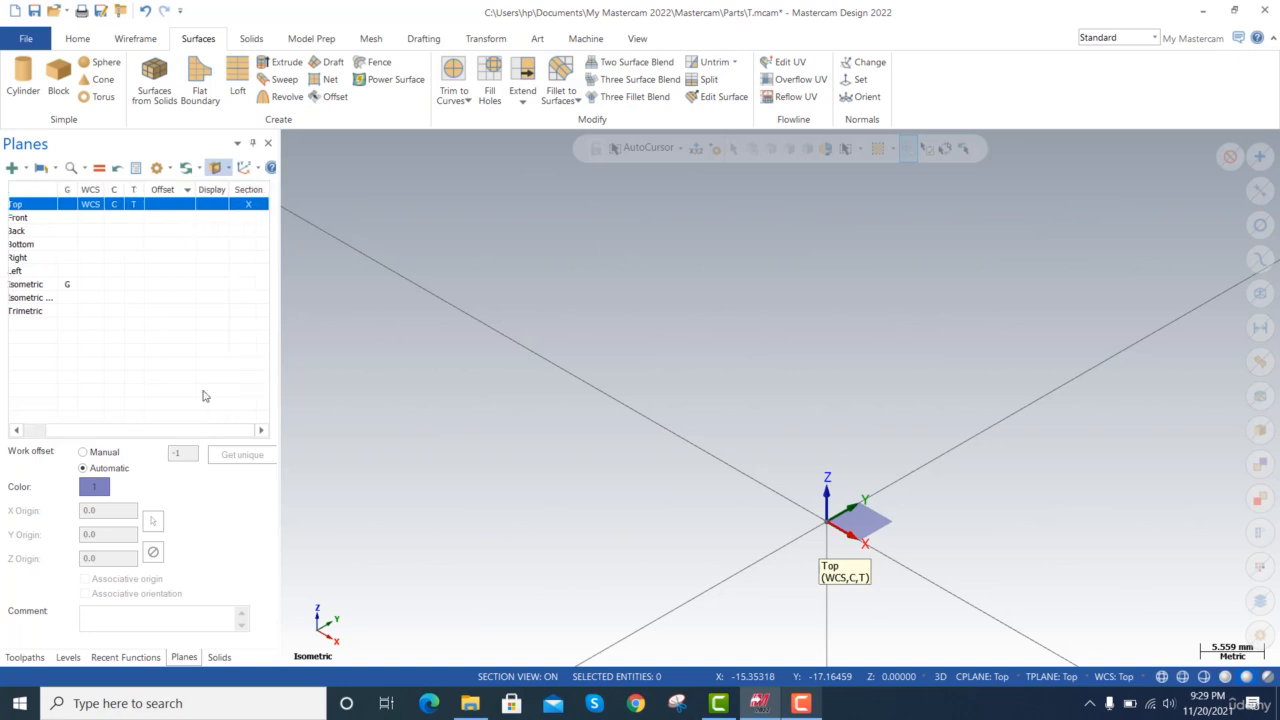
left_click(248, 217)
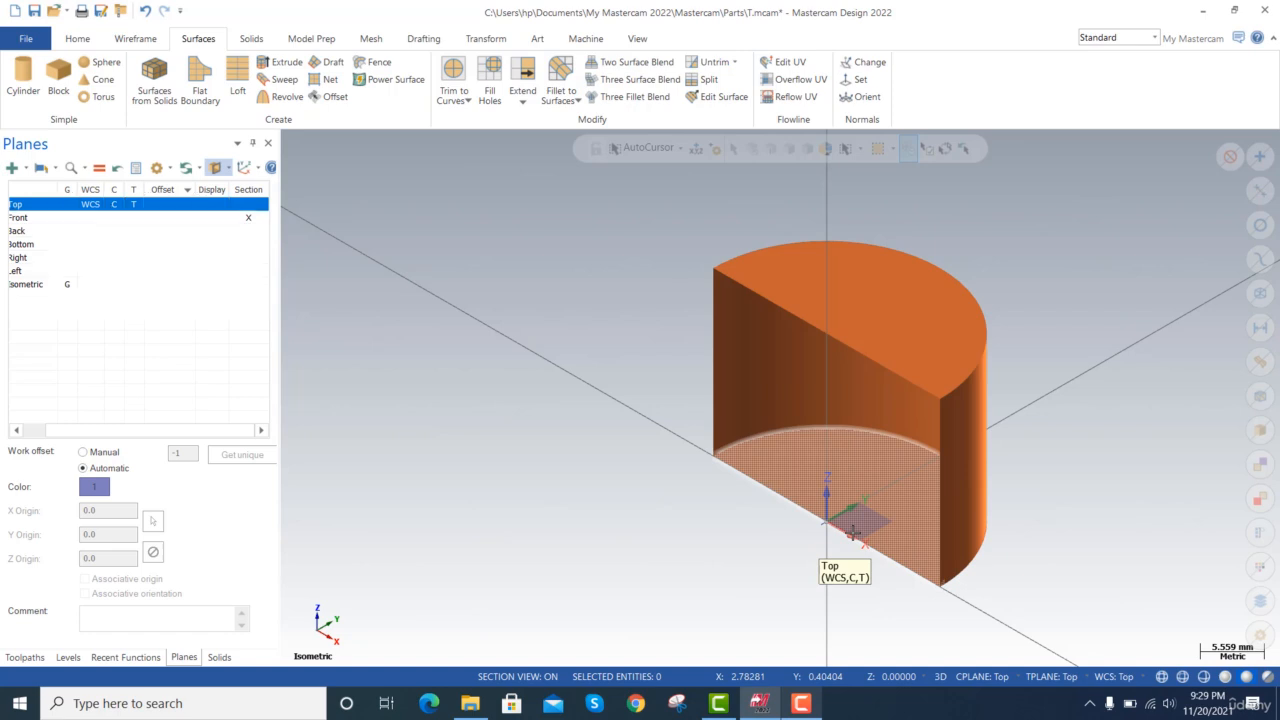
left_click(735, 585)
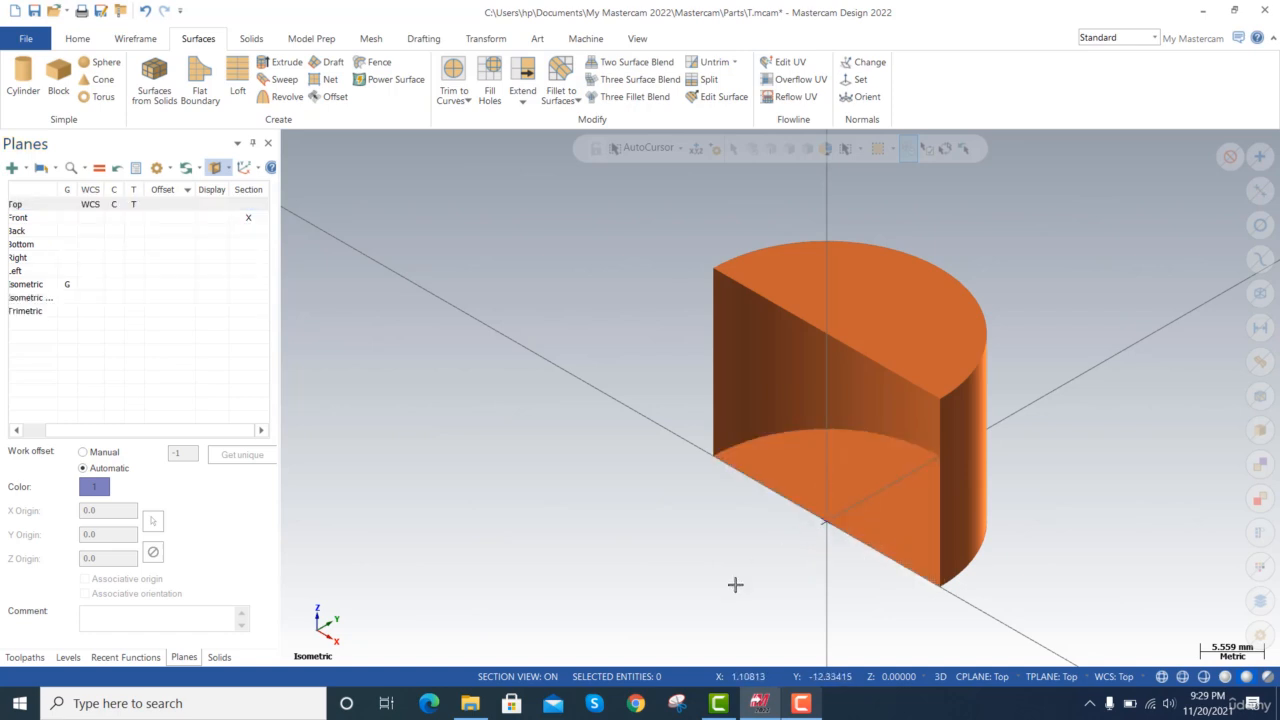
Examine the inside and outside of the sectioned cylinder from several angles.
key("alt+Up")
key("alt+Up")
key("alt+Up")
key("alt+Up")
key("alt+Up")
key("alt+Up")
key("alt+Up")
key("alt+Up")
key("alt+Up")
key("alt+Right")
key("alt+Right")
key("alt+Right")
key("alt+Right")
key("alt+Right")
key("alt+Right")
key("alt+Right")
key("alt+Right")
key("alt+Right")
key("alt+Right")
key("alt+Right")
key("alt+Right")
key("alt+Right")
key("alt+Right")
key("alt+Right")
key("alt+Right")
key("alt+Right")
key("alt+Right")
key("alt+Right")
key("alt+Right")
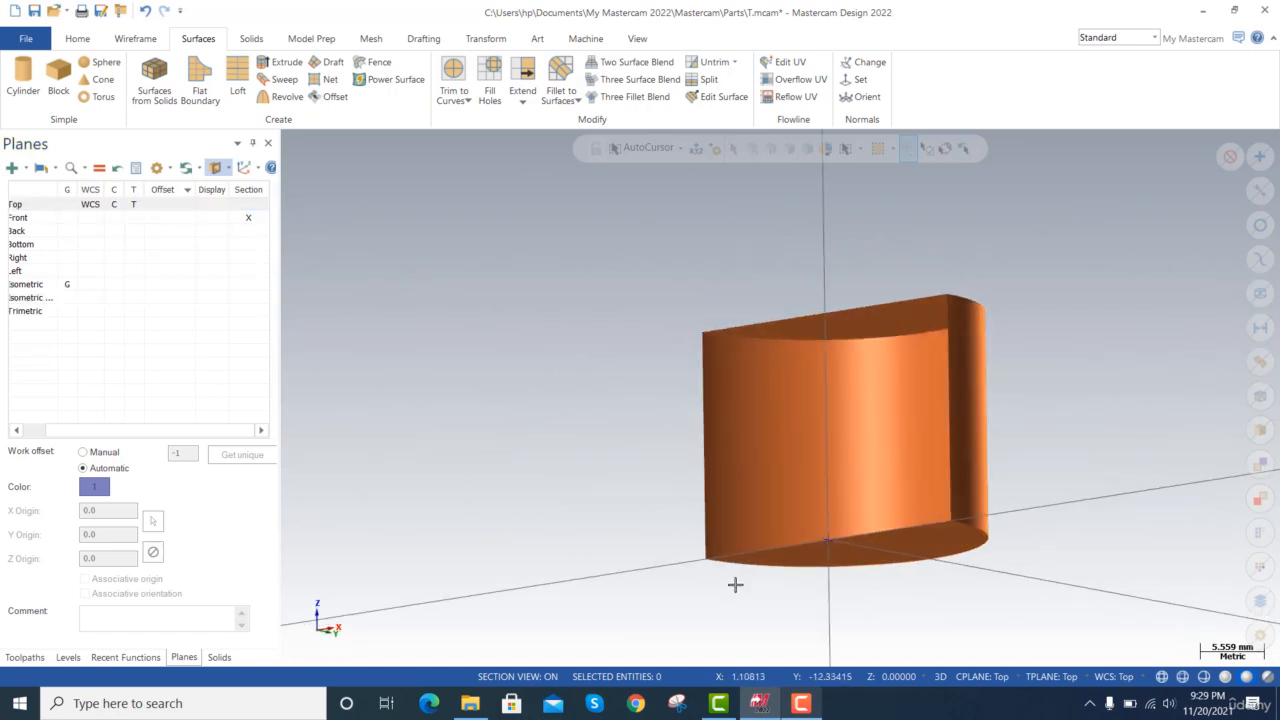
key("alt+Down")
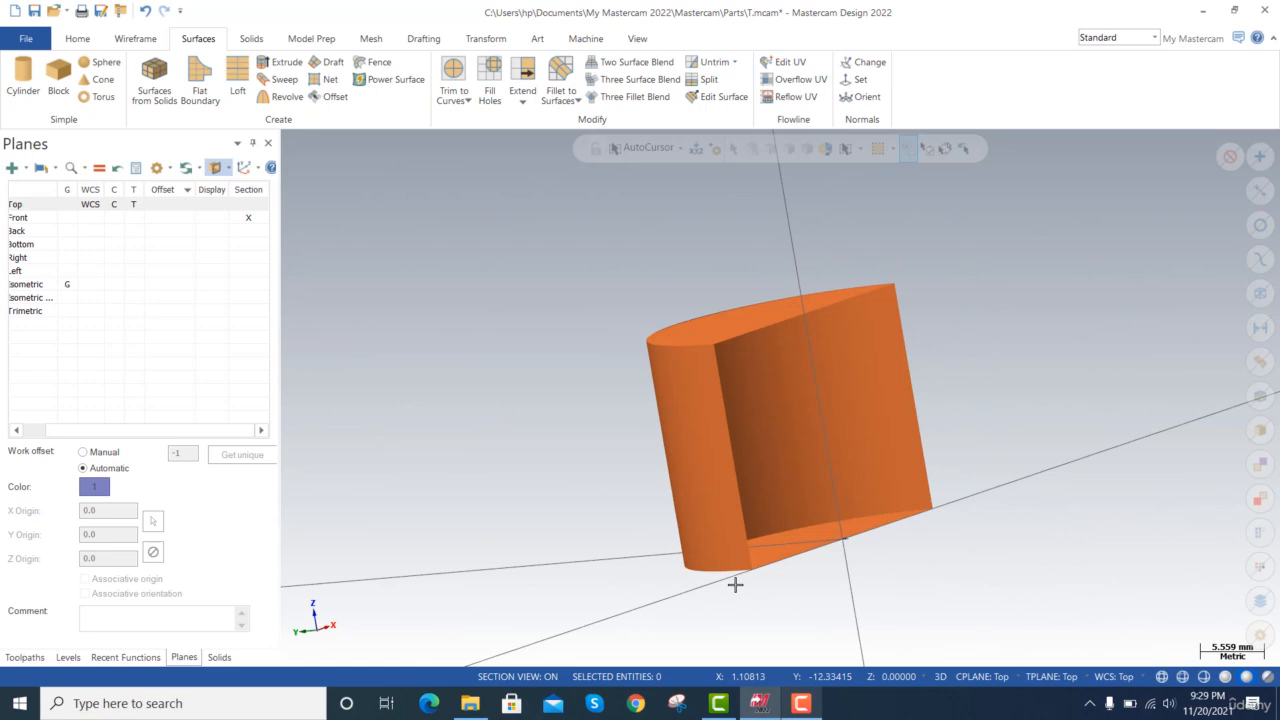
key("alt+Down")
key("alt+Down")
key("alt+Left")
key("alt+Left")
key("alt+Left")
key("alt+Left")
key("alt+Left")
key("alt+Left")
key("alt+Left")
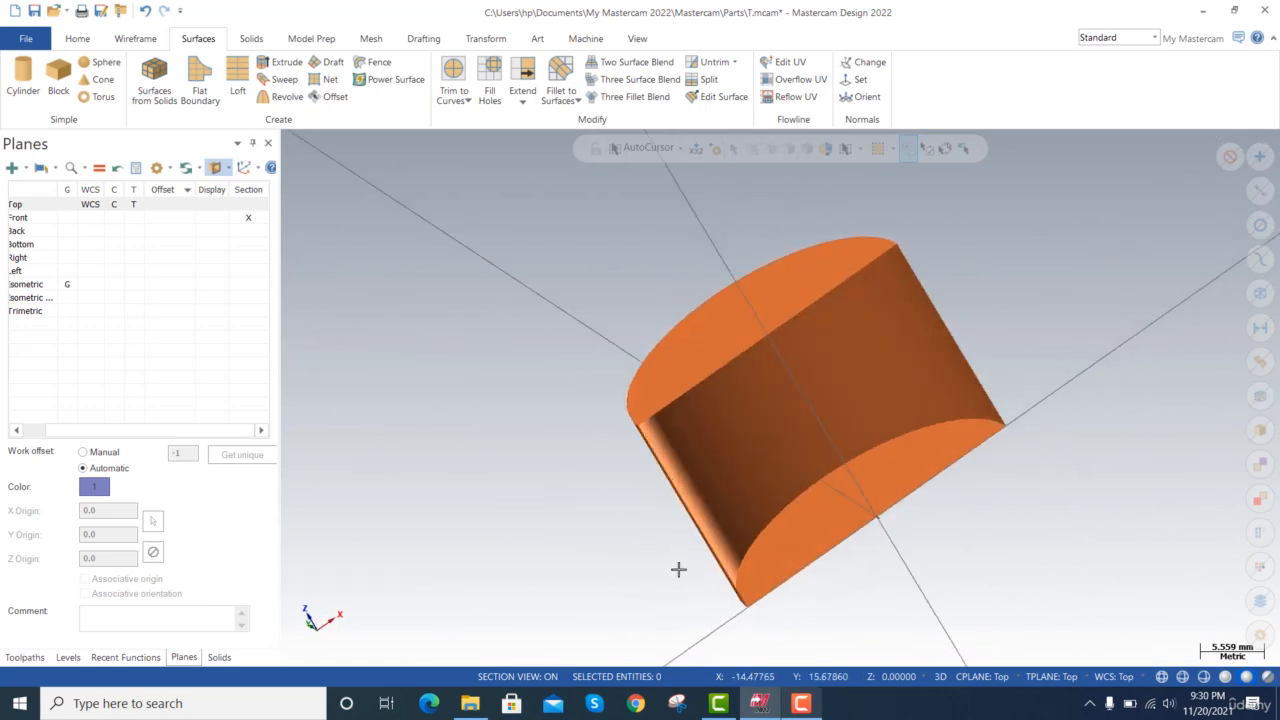
Delete the cylinder and turn off section view.
key("ctrl+a")
key("Delete")
key("Delete")
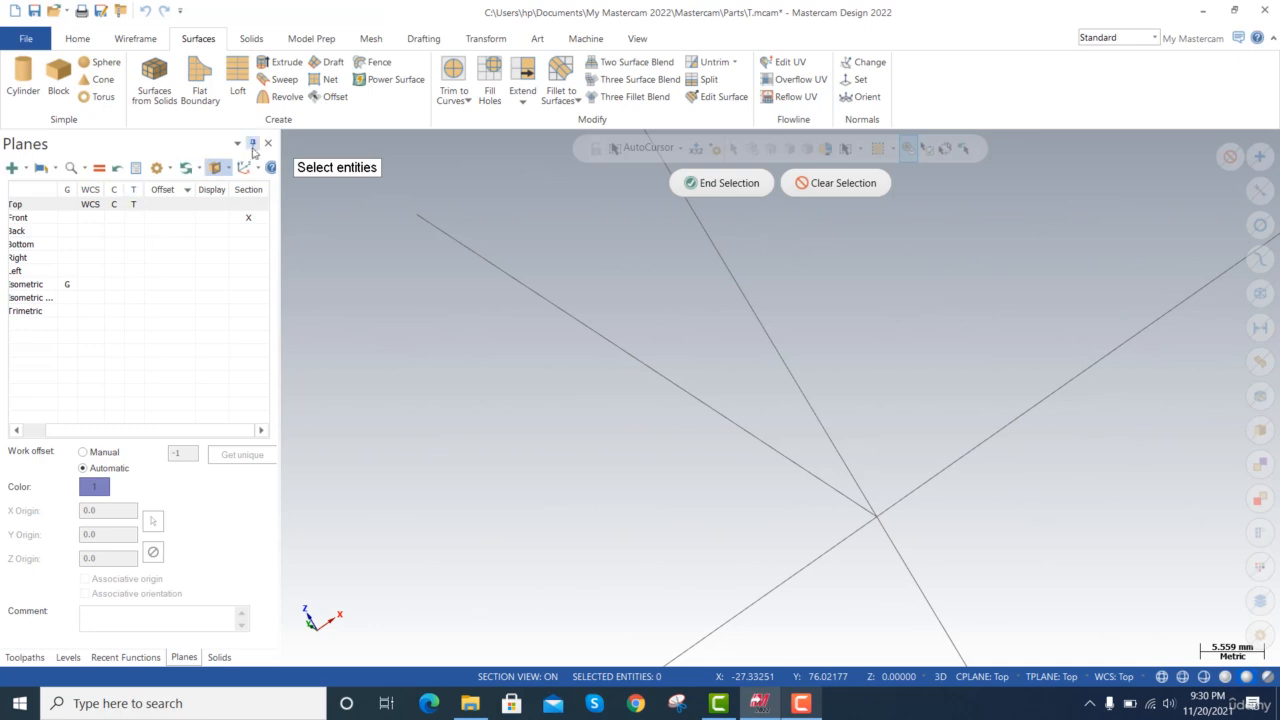
left_click(214, 168)
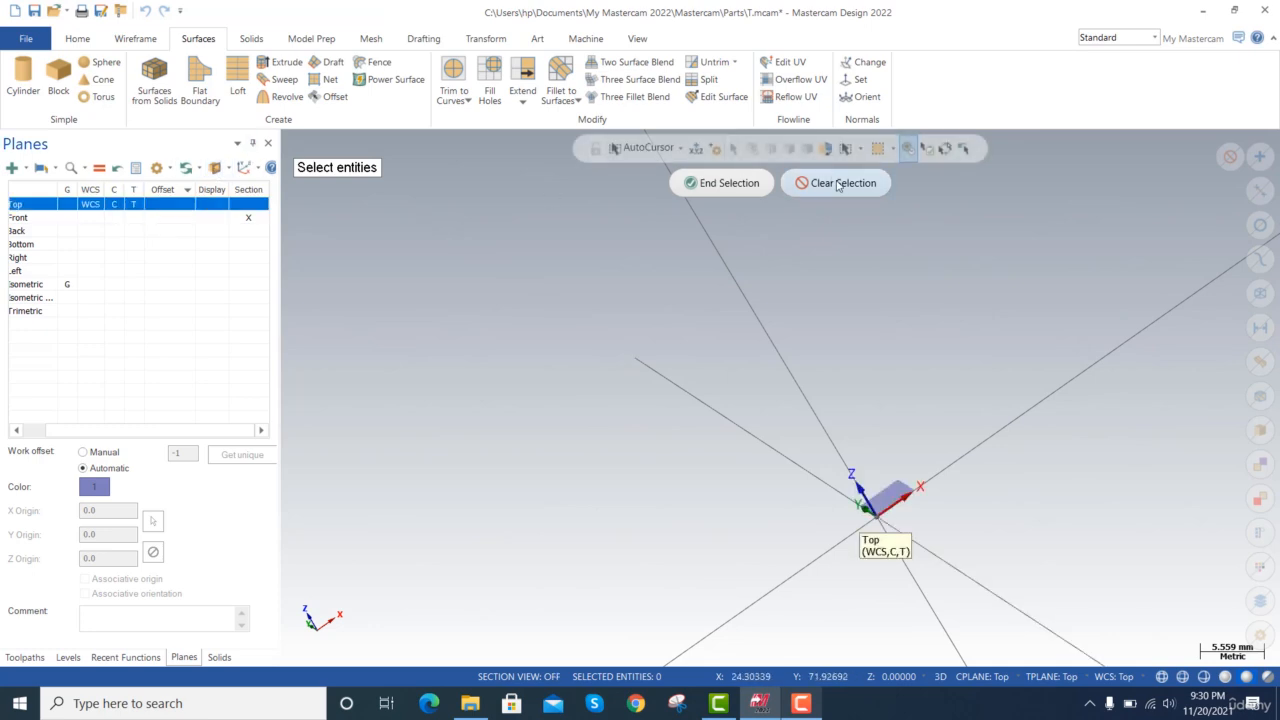
left_click(750, 183)
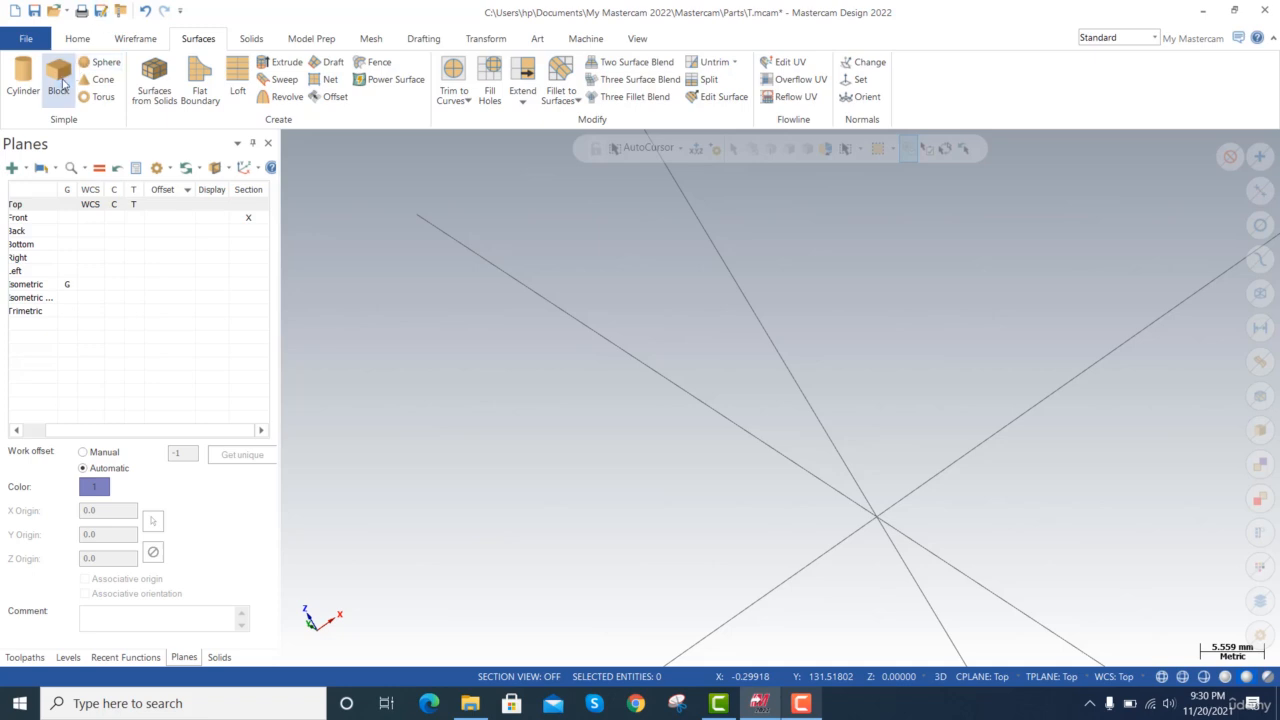
Create a surface block near the origin, about 10.02 mm long, 14.2 mm wide and 17.51 mm high.
left_click(857, 463)
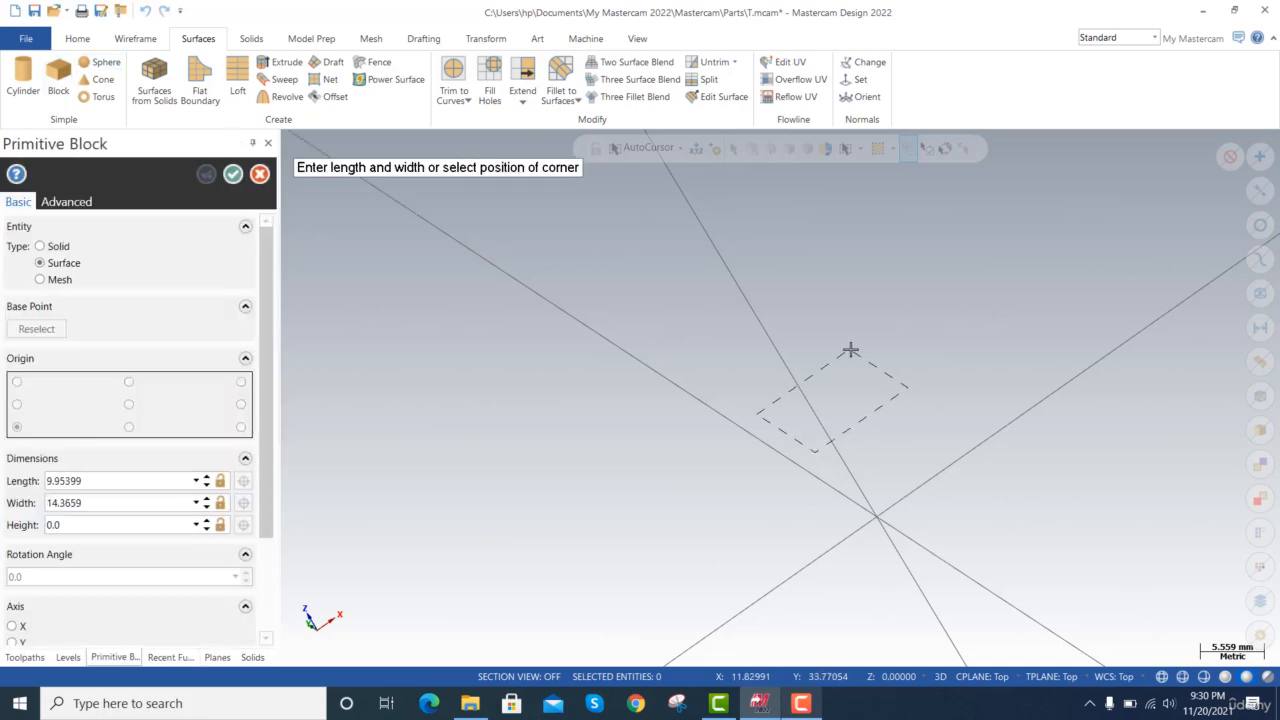
left_click(849, 349)
left_click(807, 253)
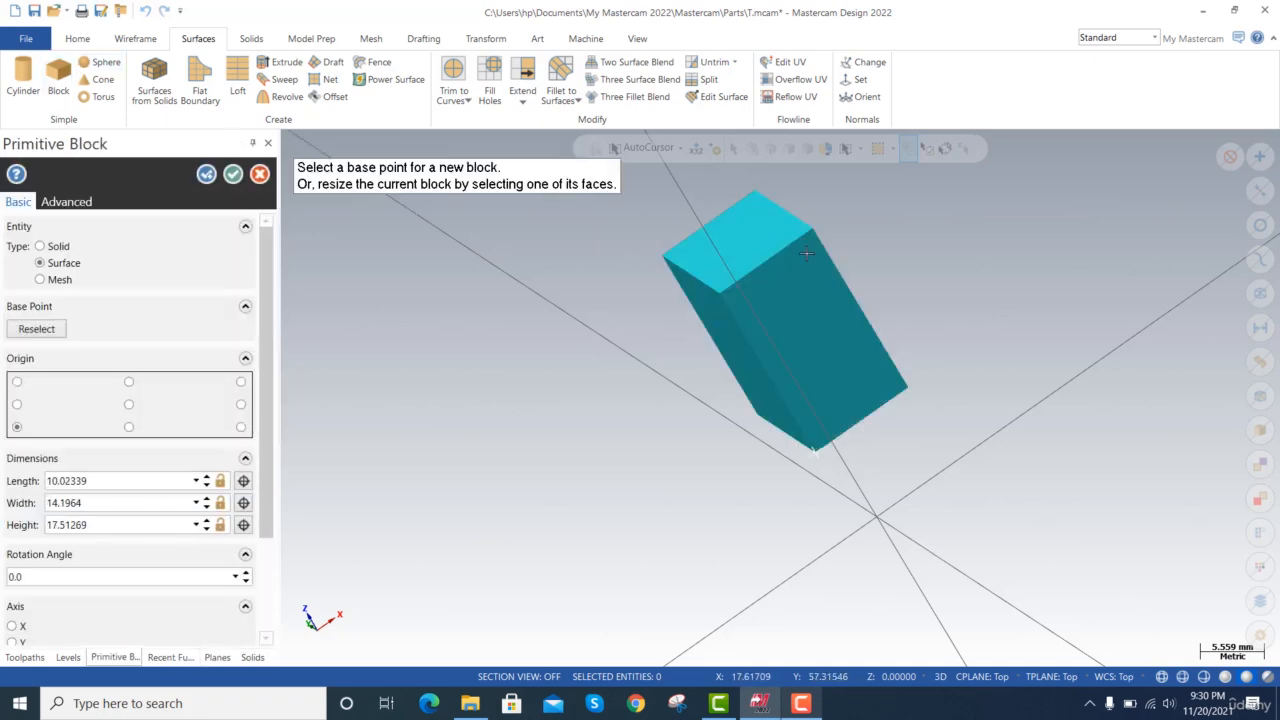
left_click(235, 176)
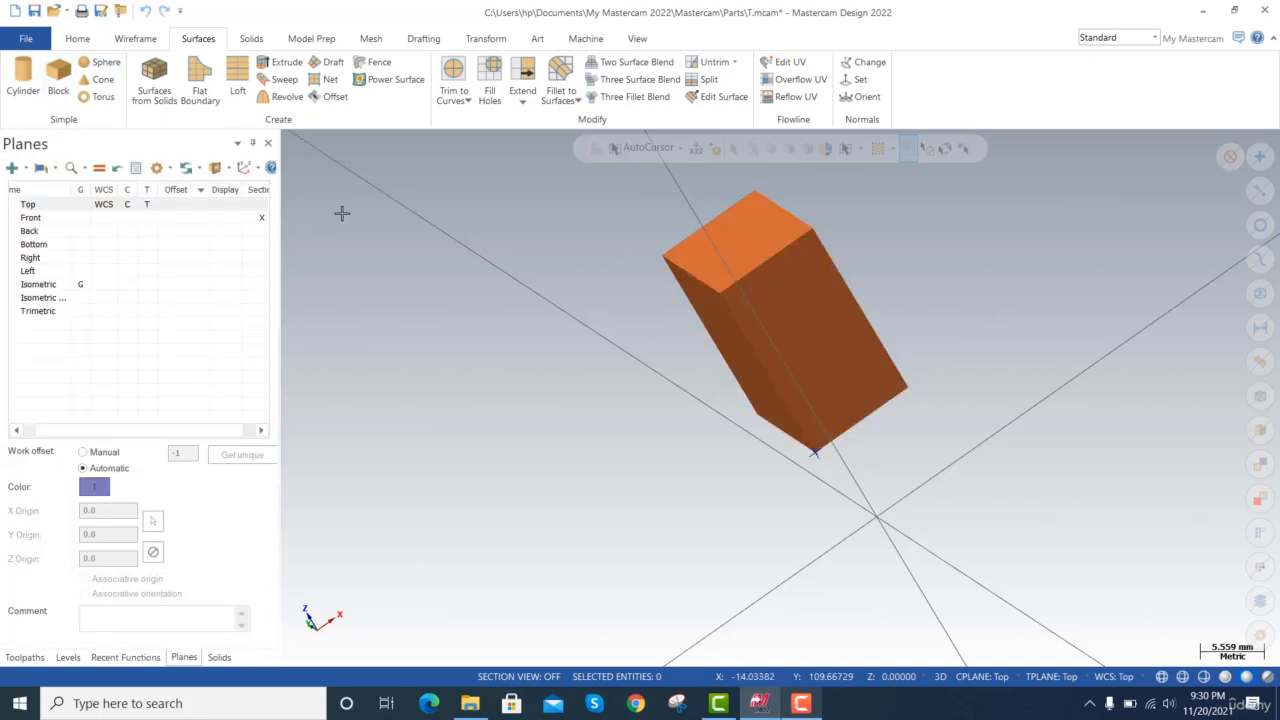
Try to create a surface sphere with a radius of about 7.47 mm beside the block.
left_click(104, 62)
left_click(530, 407)
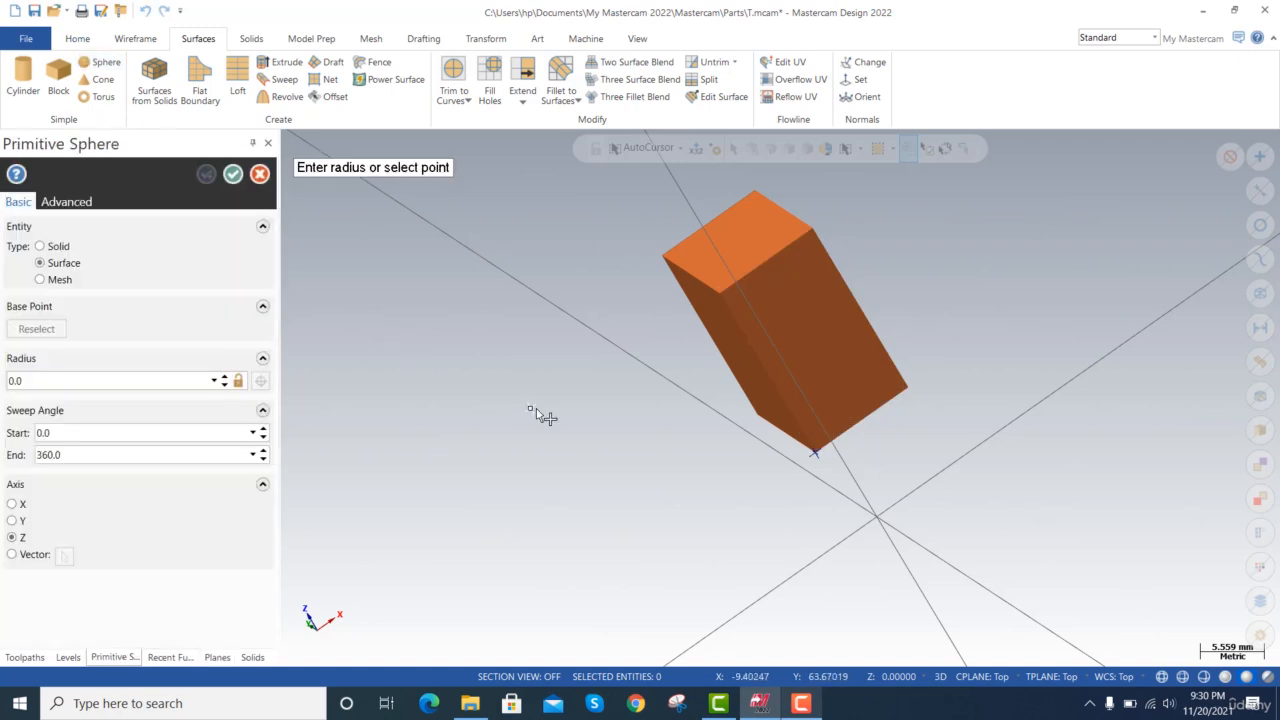
left_click(614, 409)
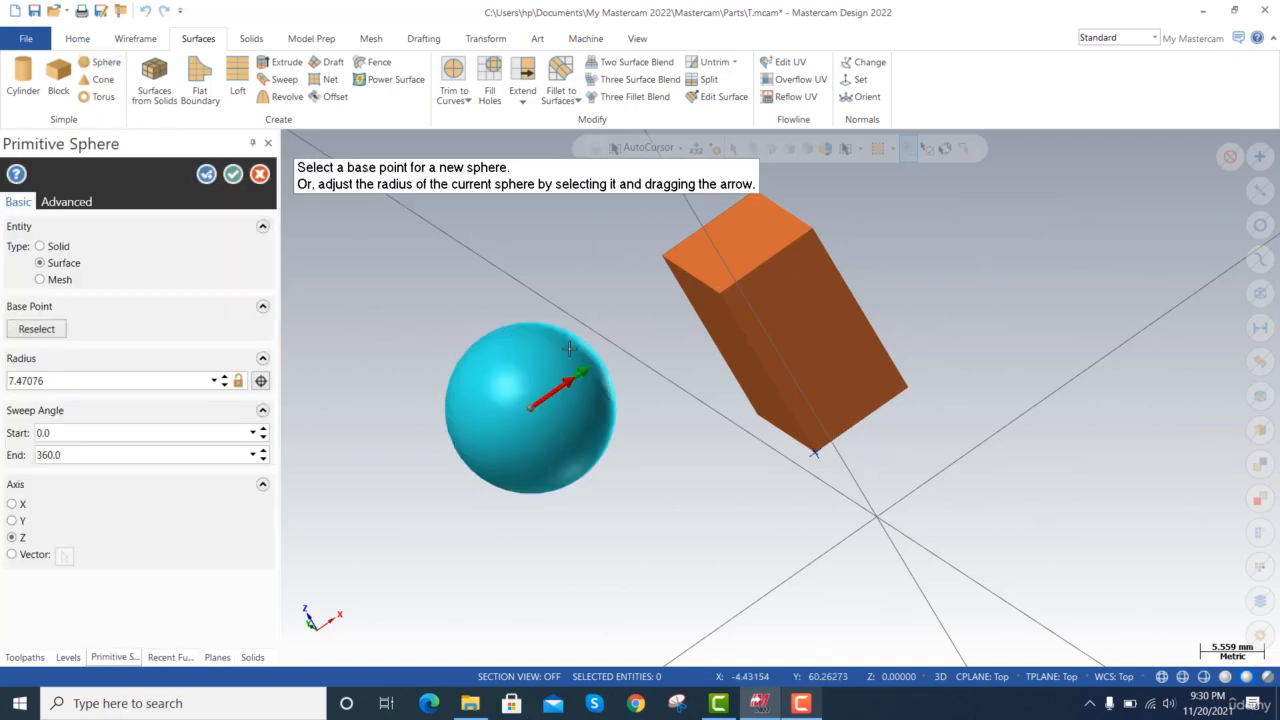
Create a pointed surface cone beside the block with a base radius of about 12.86 mm and a height of about 19.98 mm.
left_click(103, 79)
left_click(646, 562)
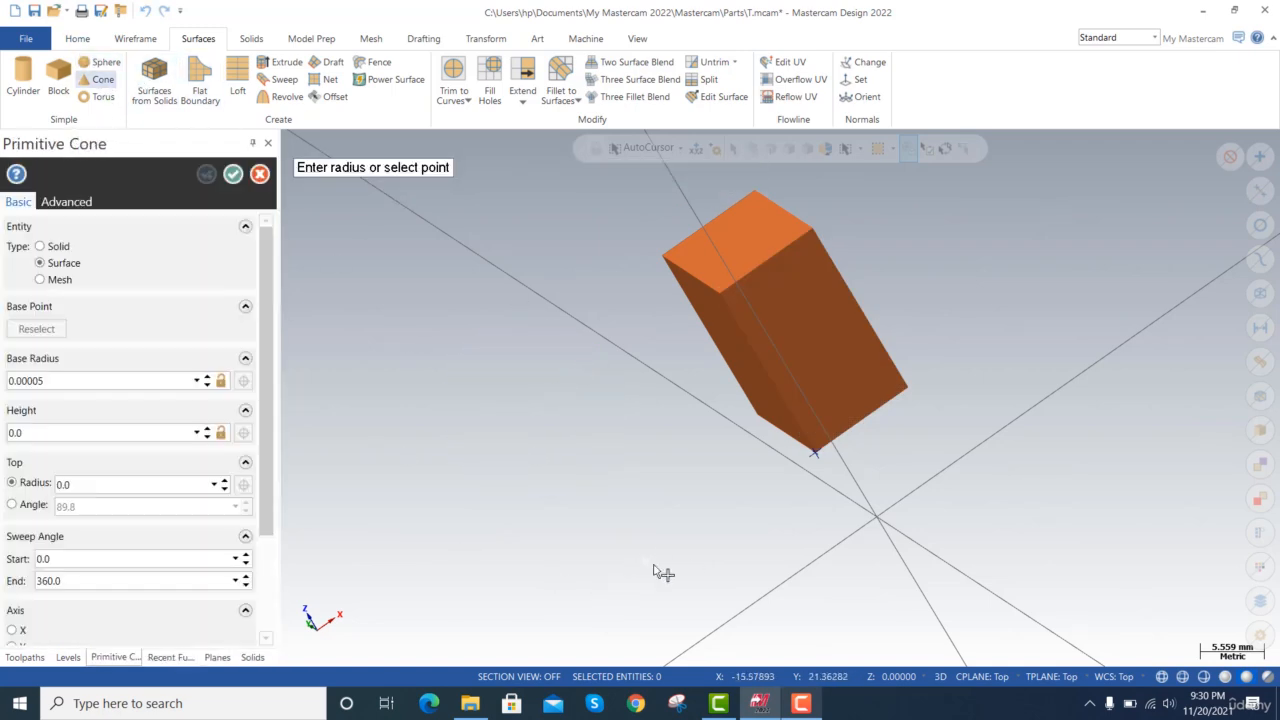
left_click(727, 565)
left_click(560, 396)
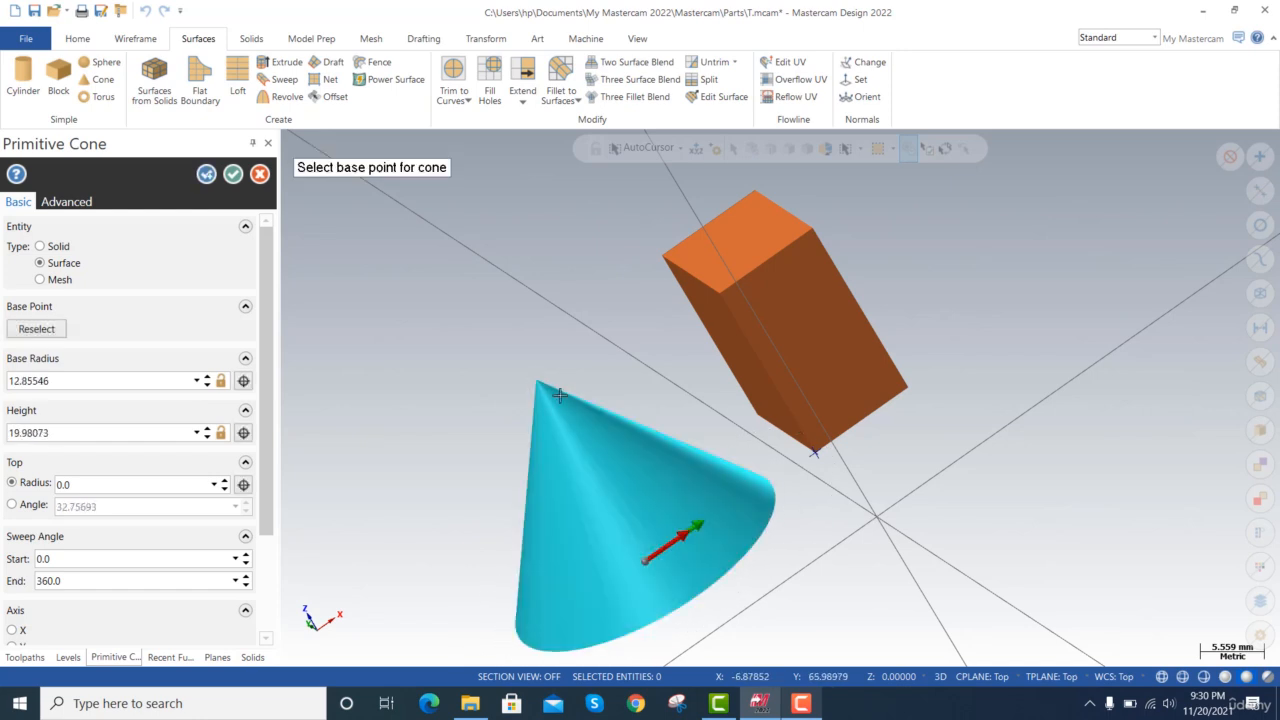
left_click(233, 174)
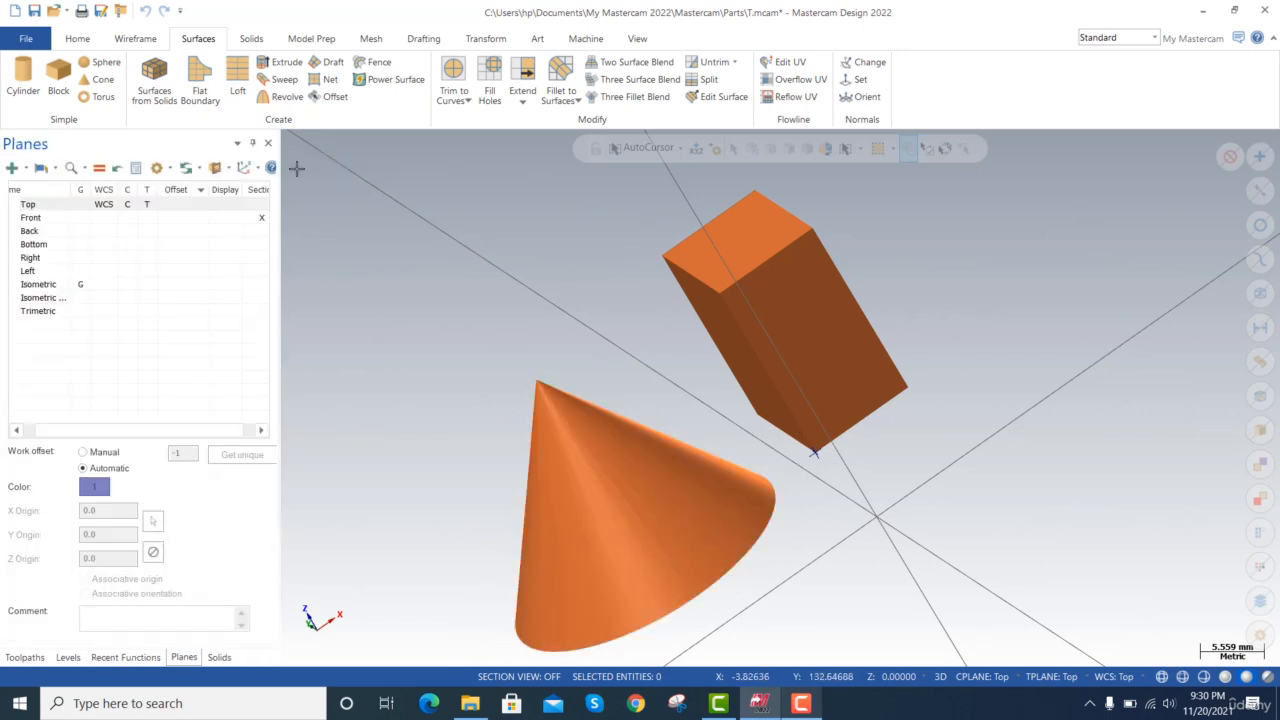
Create a surface torus beside the block with a major radius of about 21.62 mm and a minor radius of about 2.45 mm.
left_click(100, 96)
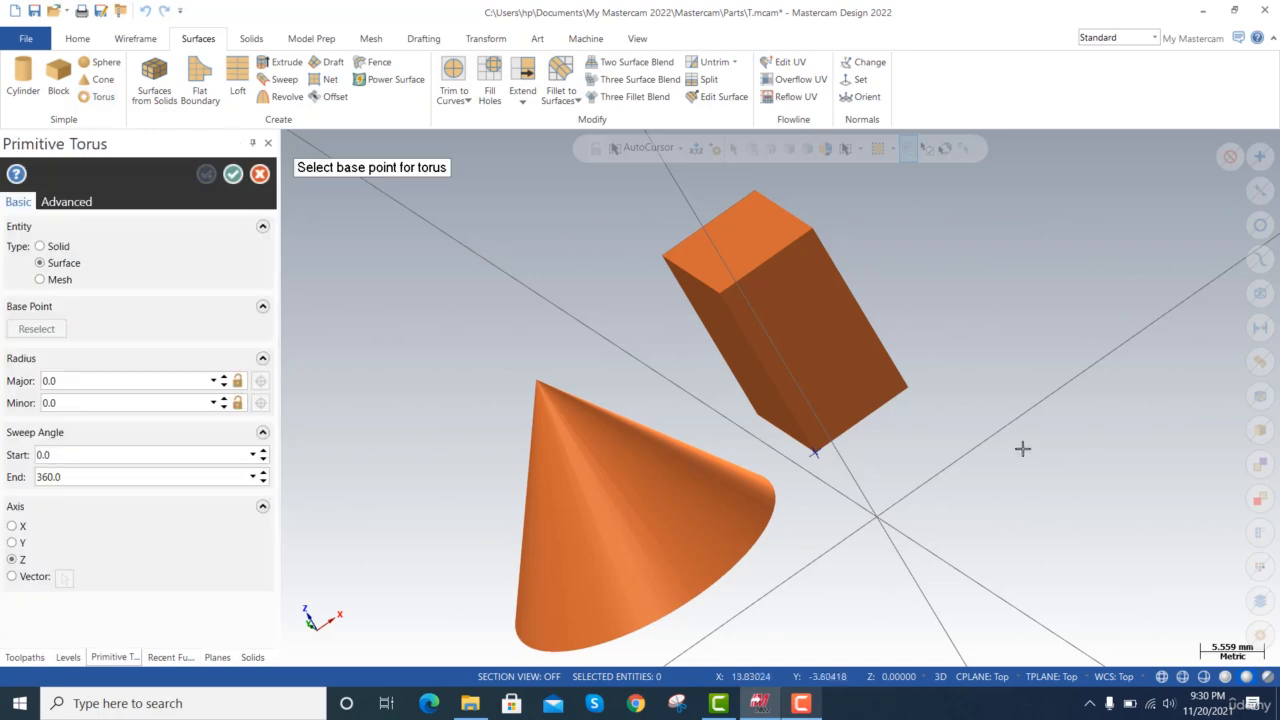
left_click(1024, 462)
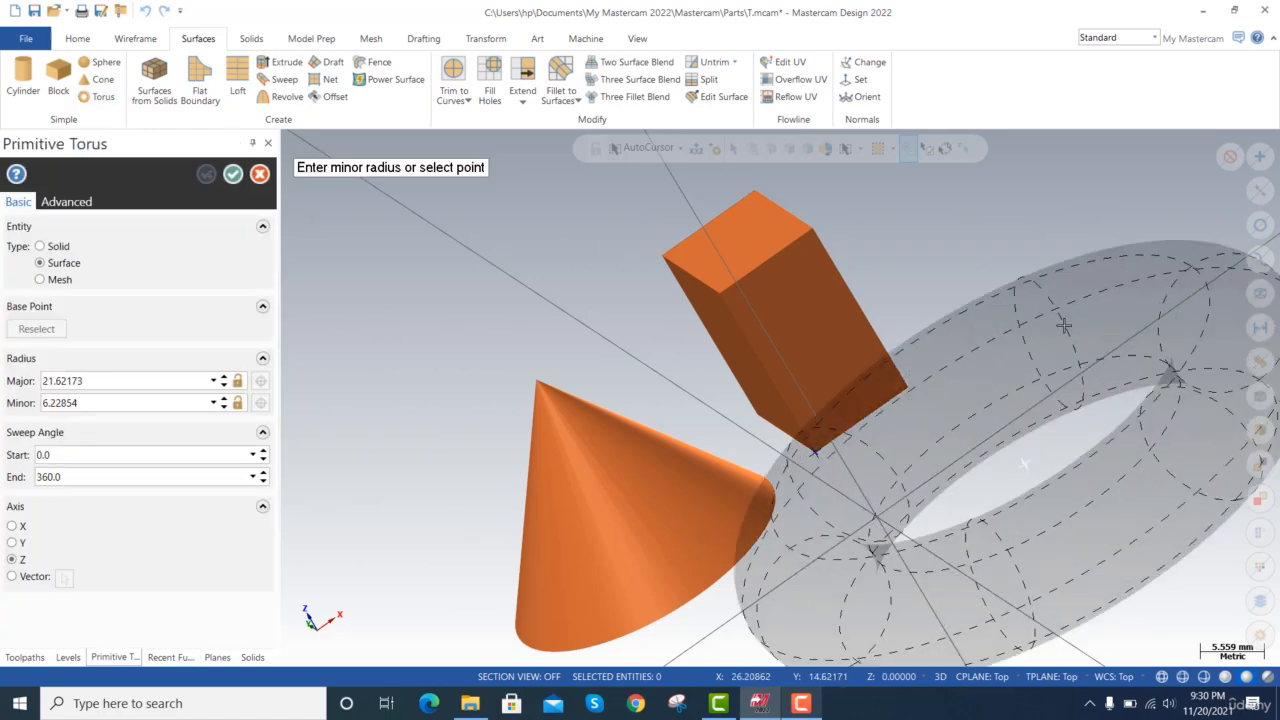
left_click(1045, 357)
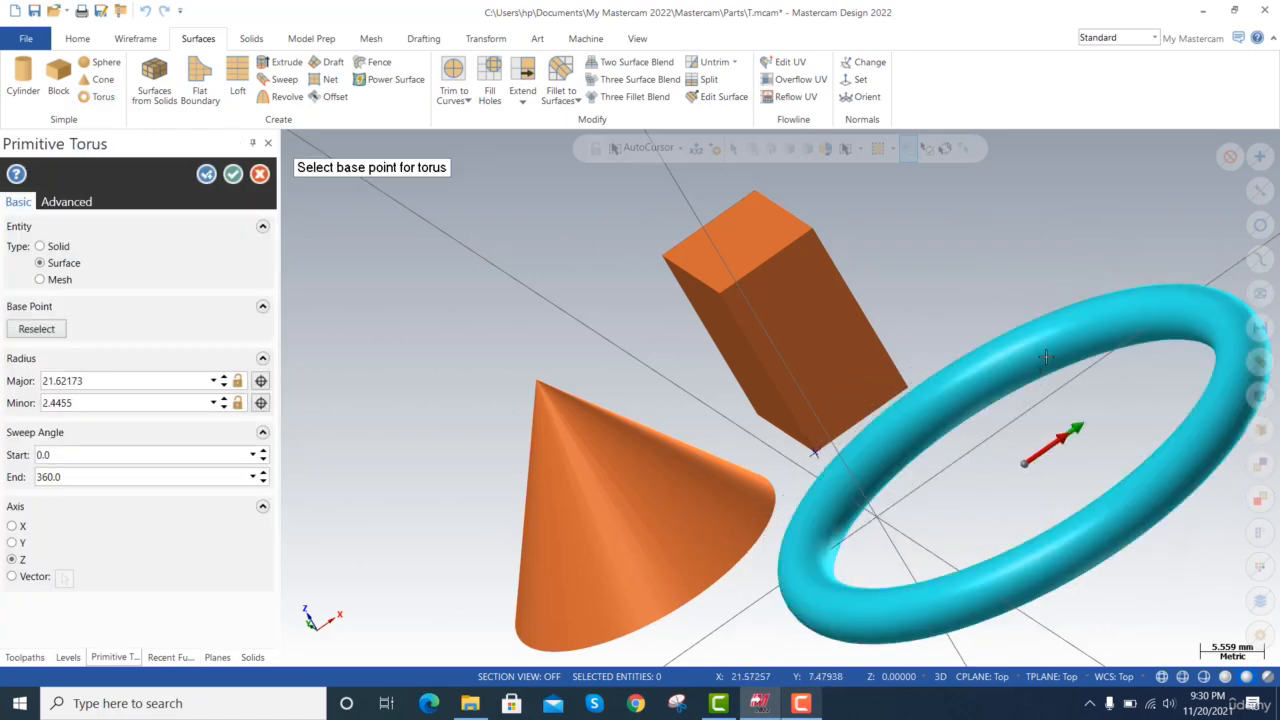
scroll(752, 427, "down", 5)
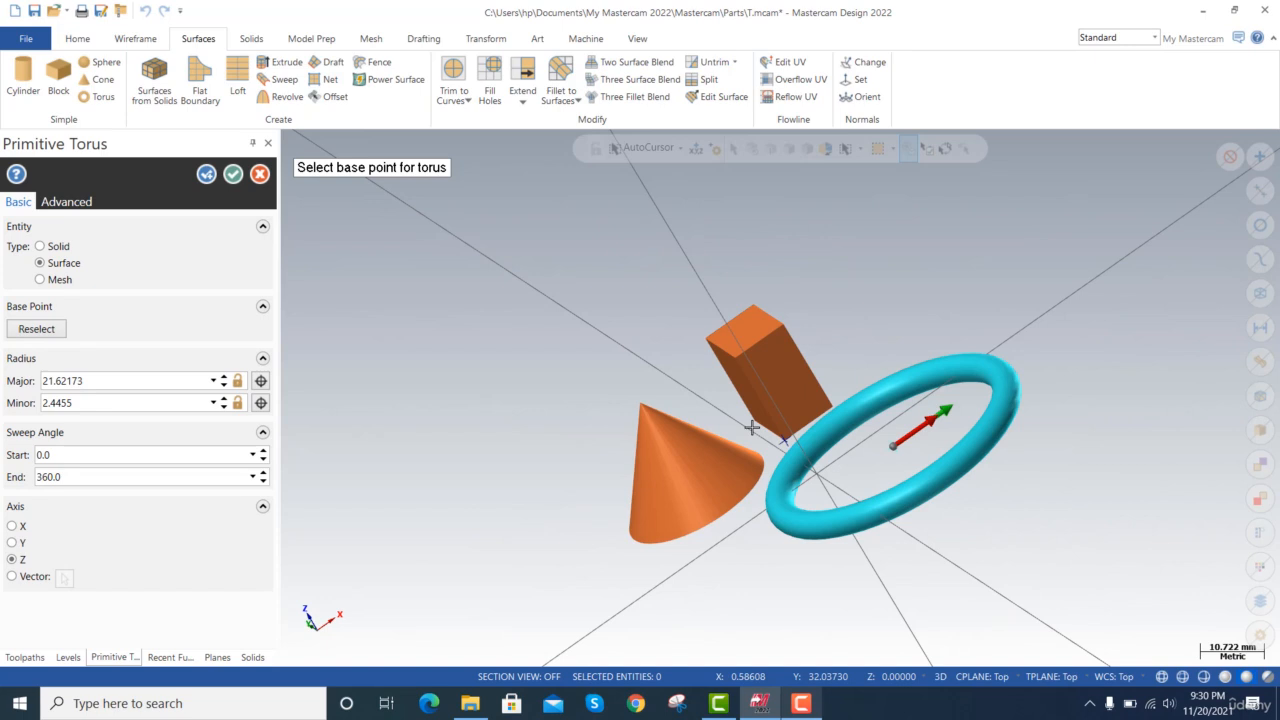
left_click(602, 401)
left_click(233, 175)
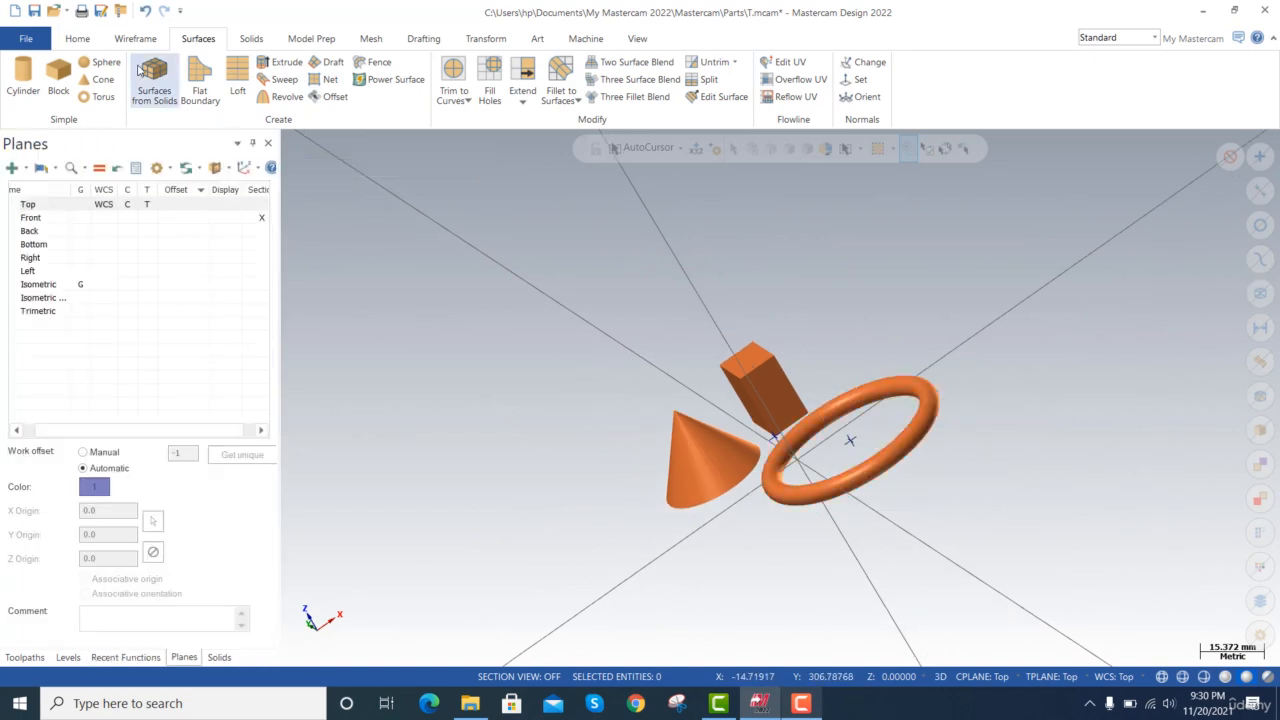
Create a surface sphere with a radius of about 5.66 mm between the cone and the block.
left_click(102, 62)
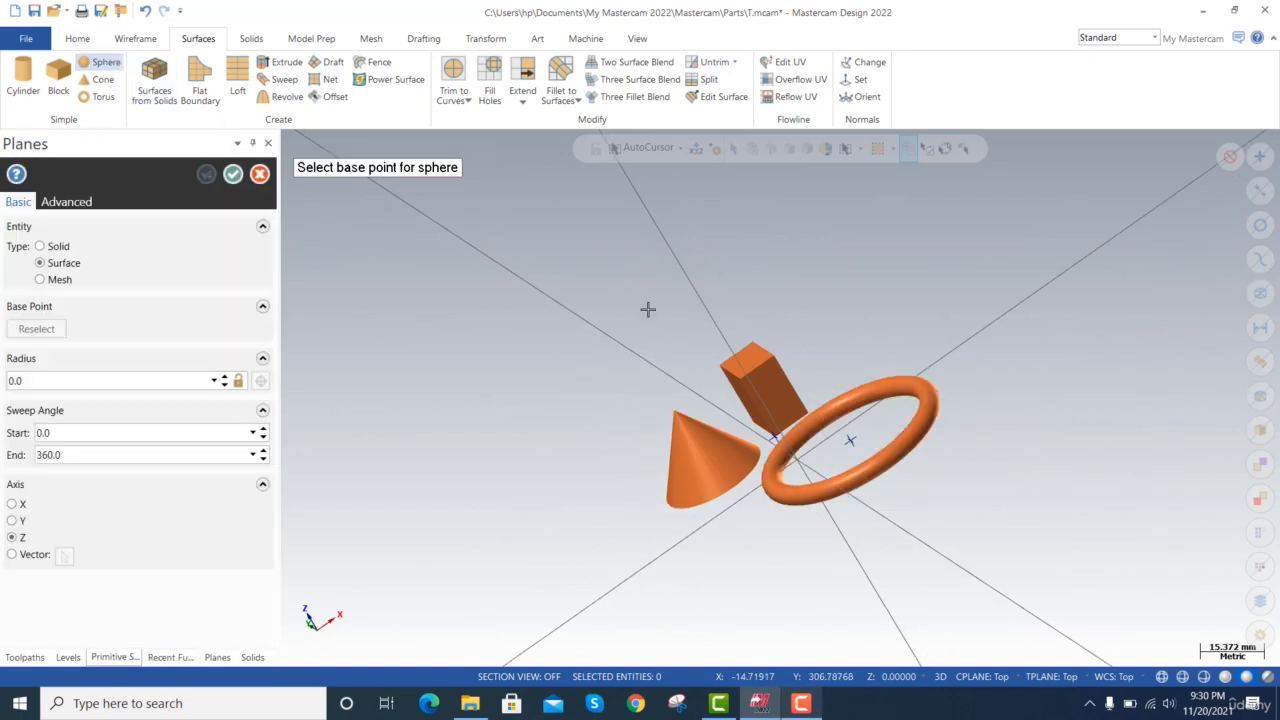
left_click(705, 399)
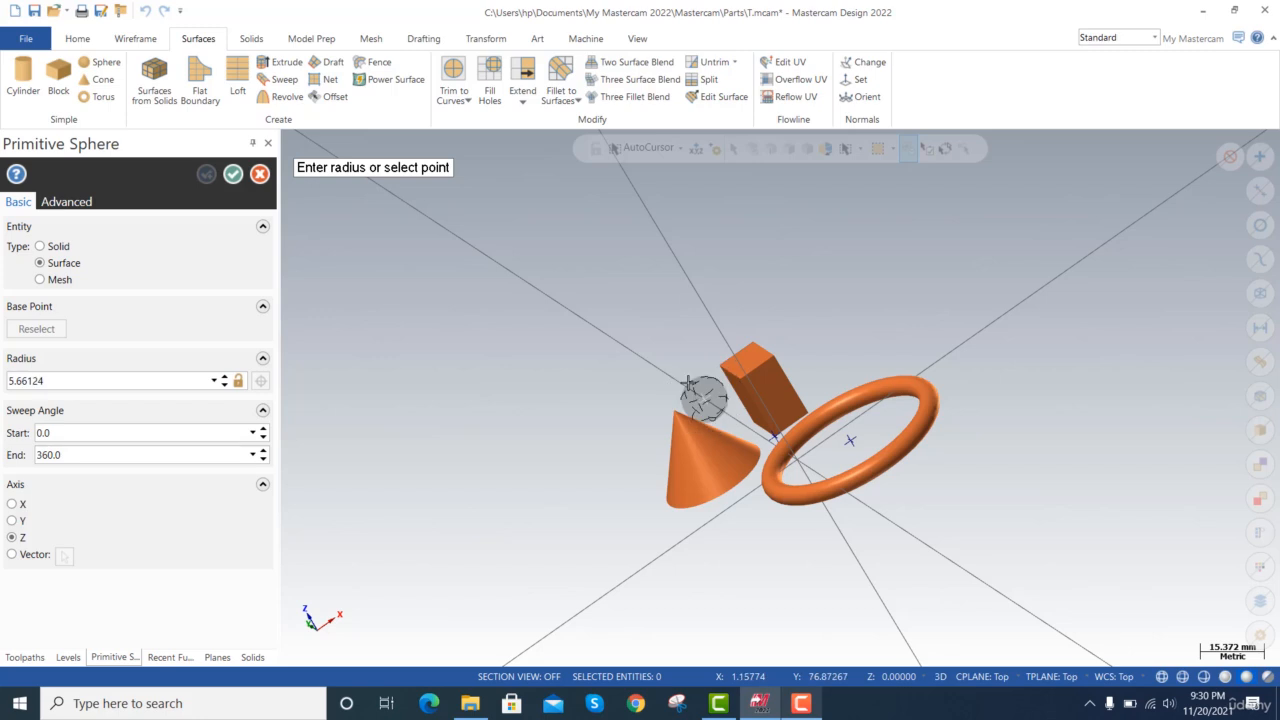
left_click(688, 384)
left_click(233, 175)
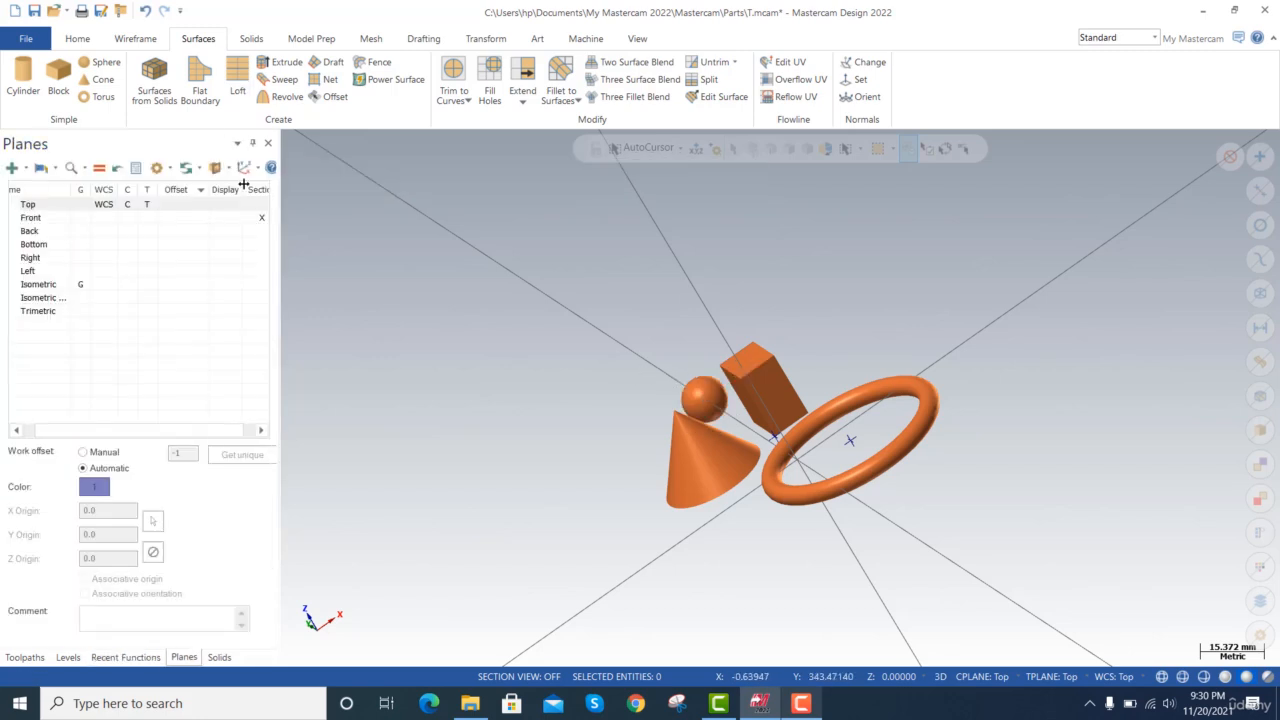
Turn on section view and examine the surface primitives cut by the Front, Back and Right planes in turn.
left_click(216, 169)
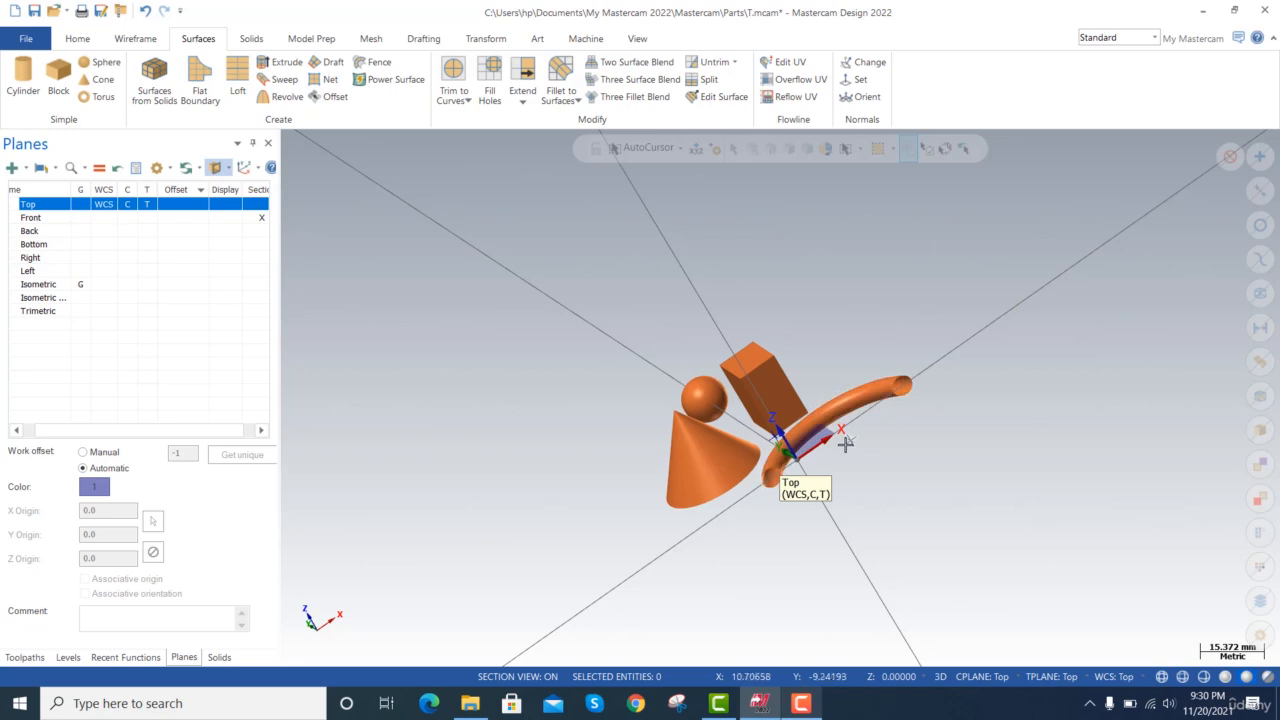
left_click(259, 231)
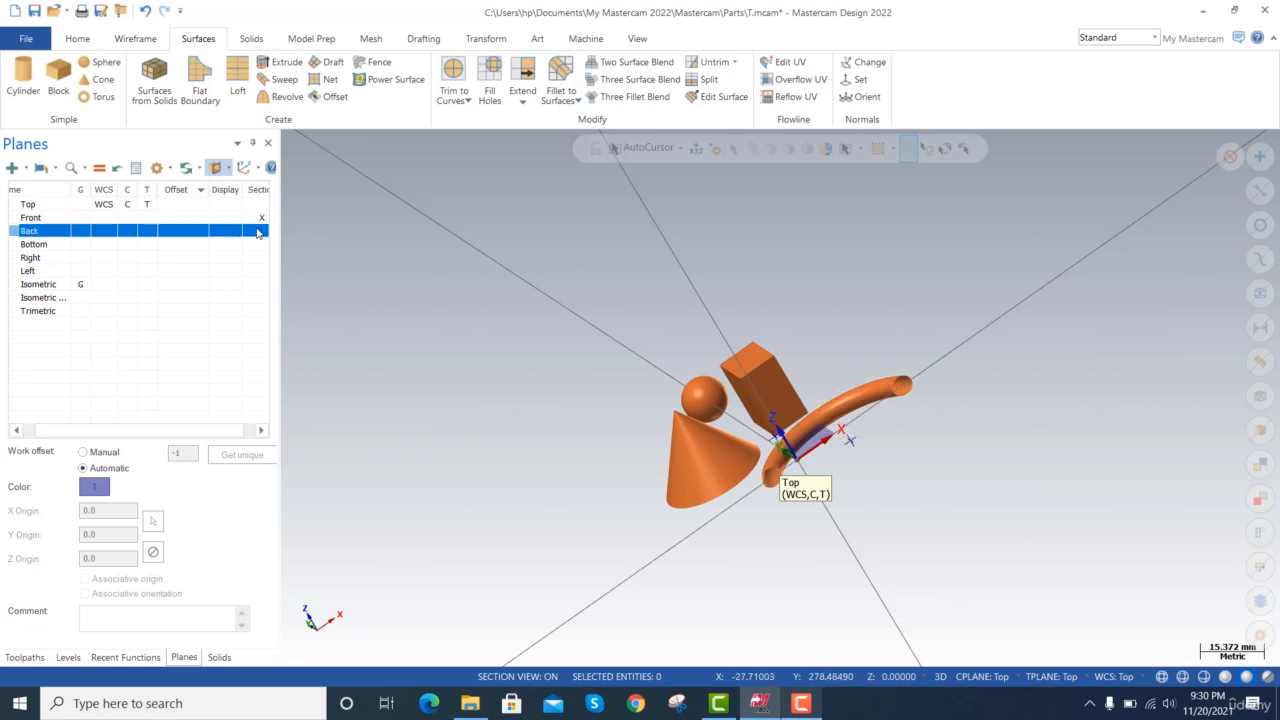
left_click(258, 218)
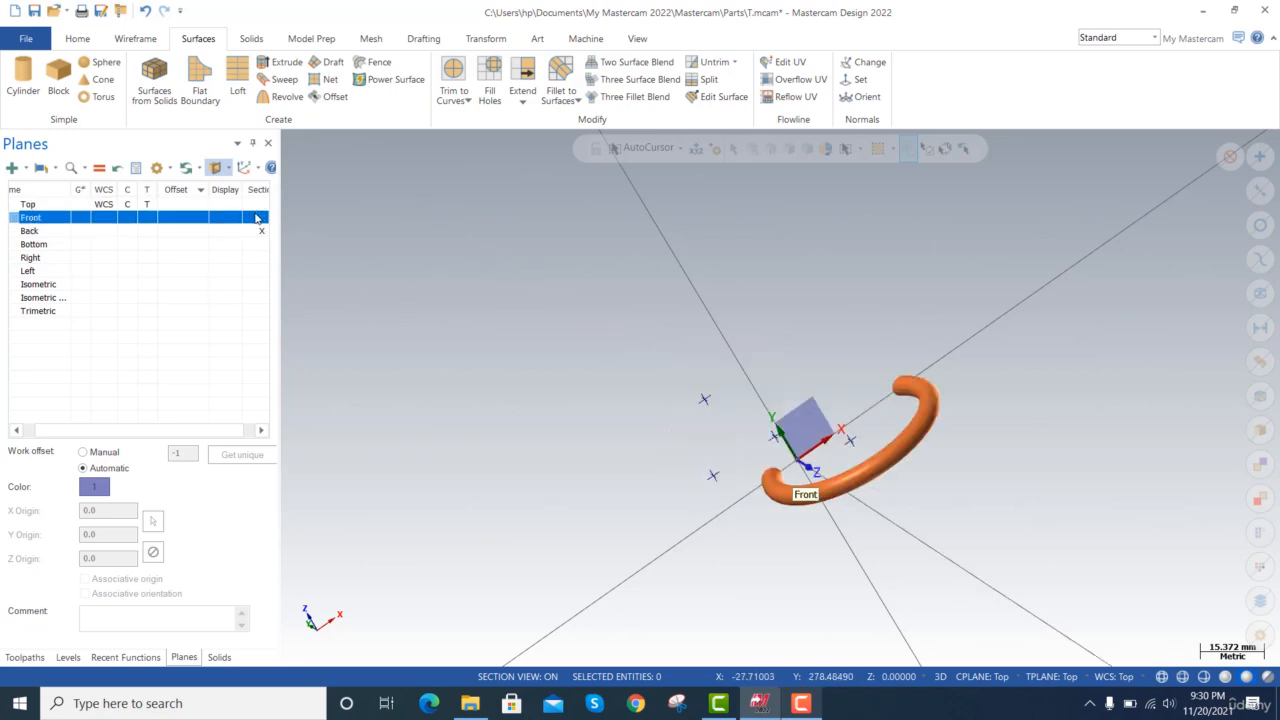
left_click(260, 232)
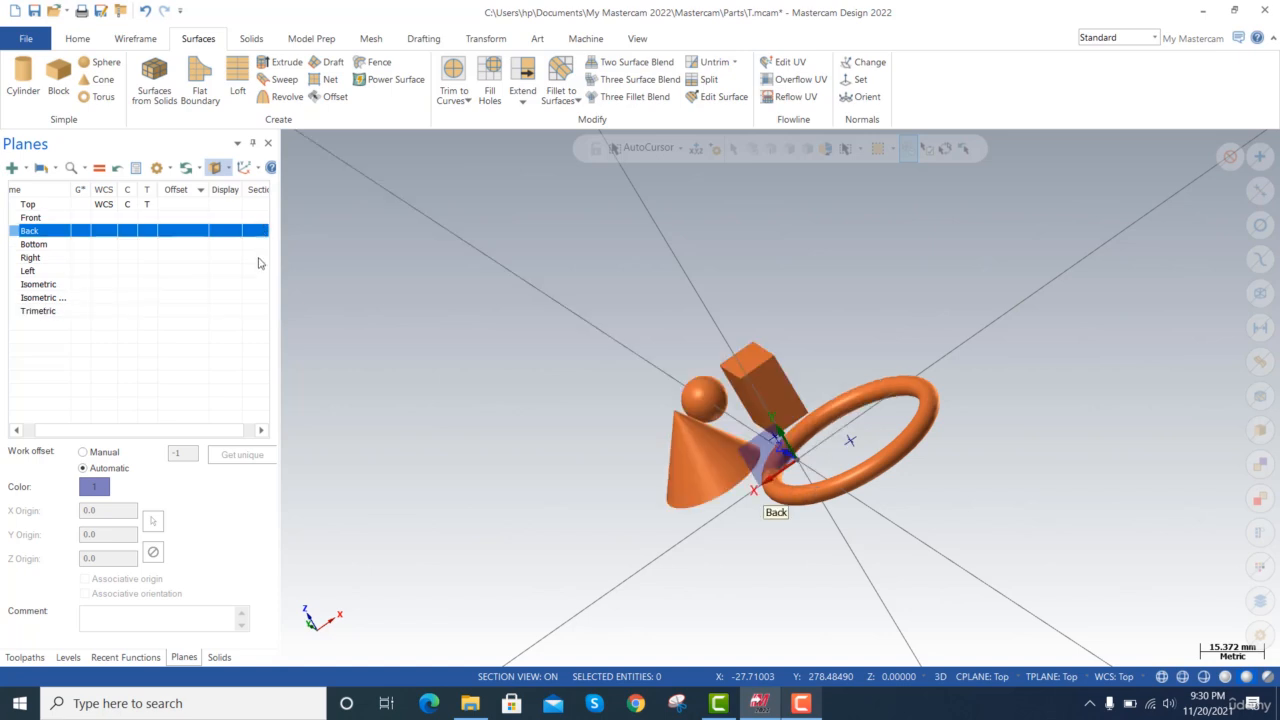
left_click(260, 258)
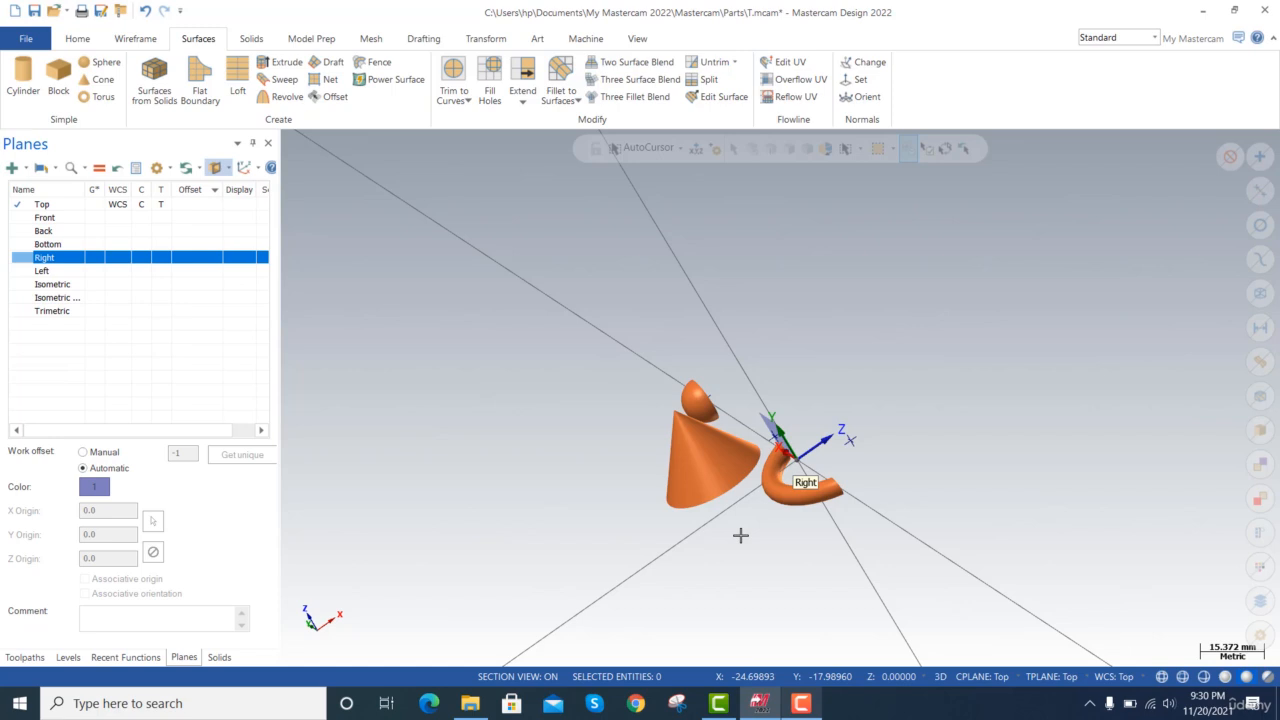
left_click(780, 545)
key("End")
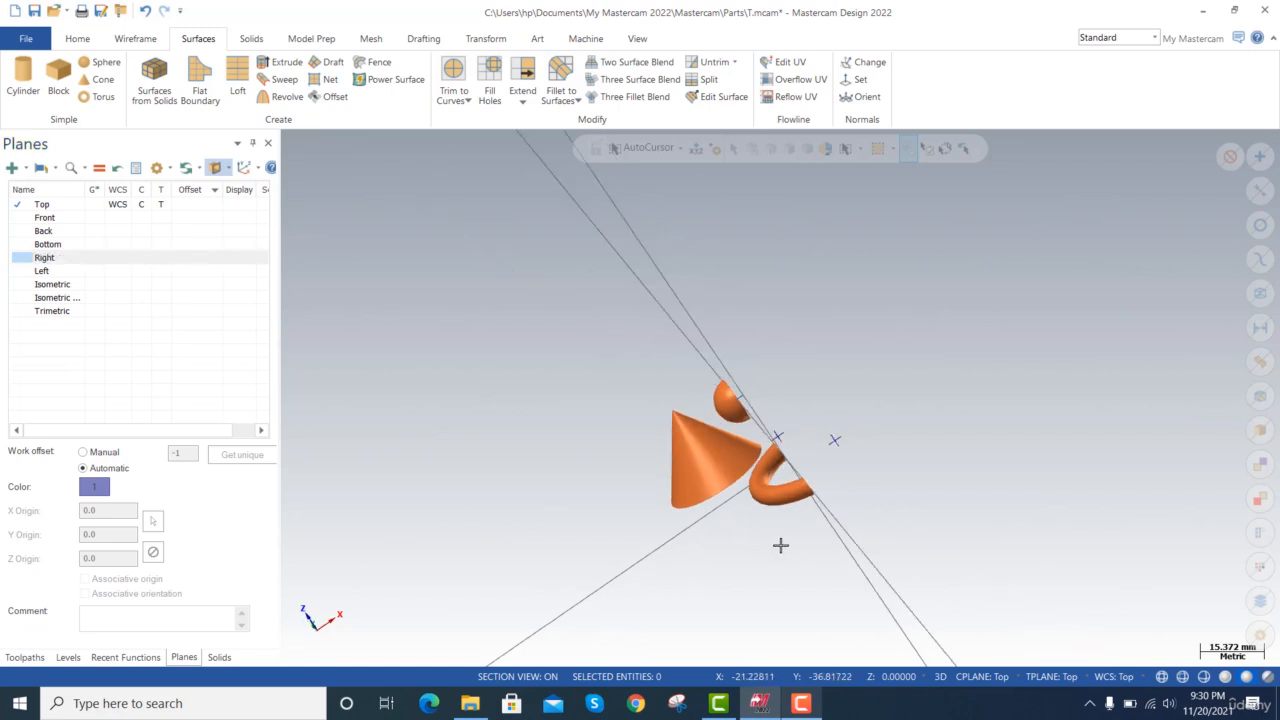
Delete all the geometry and set the graphics view to the Top plane.
key("ctrl+a")
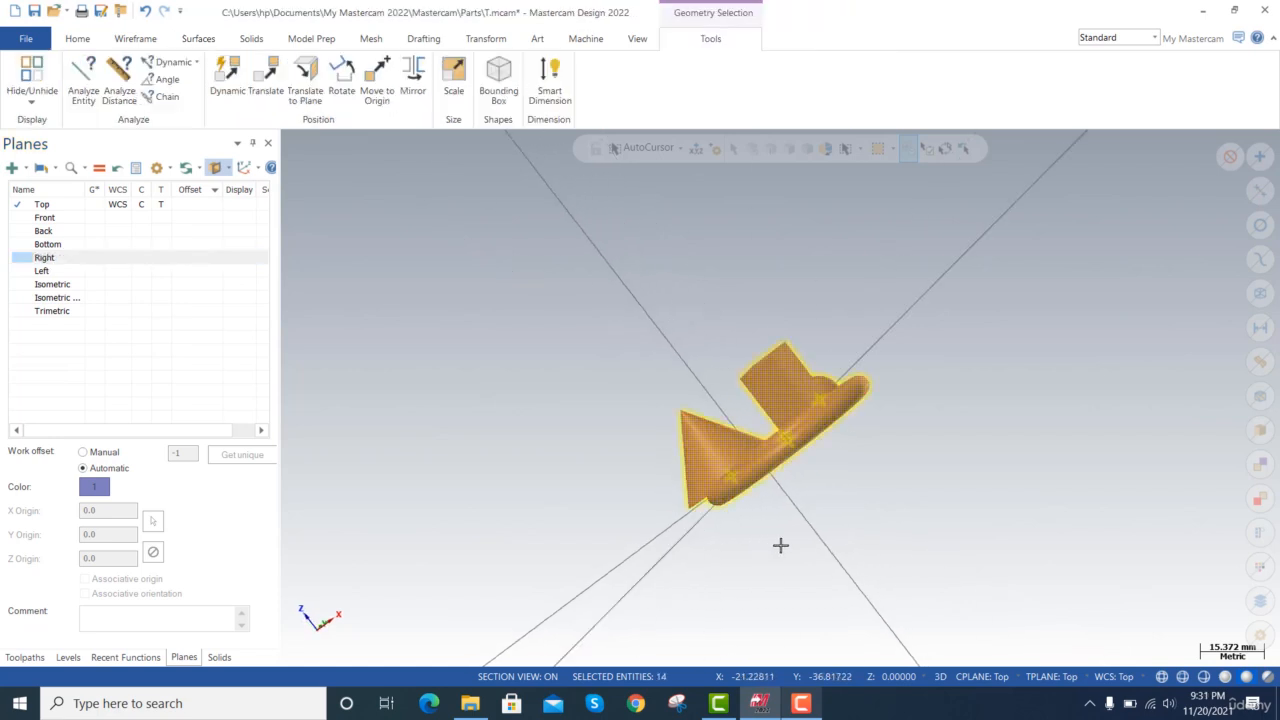
key("Delete")
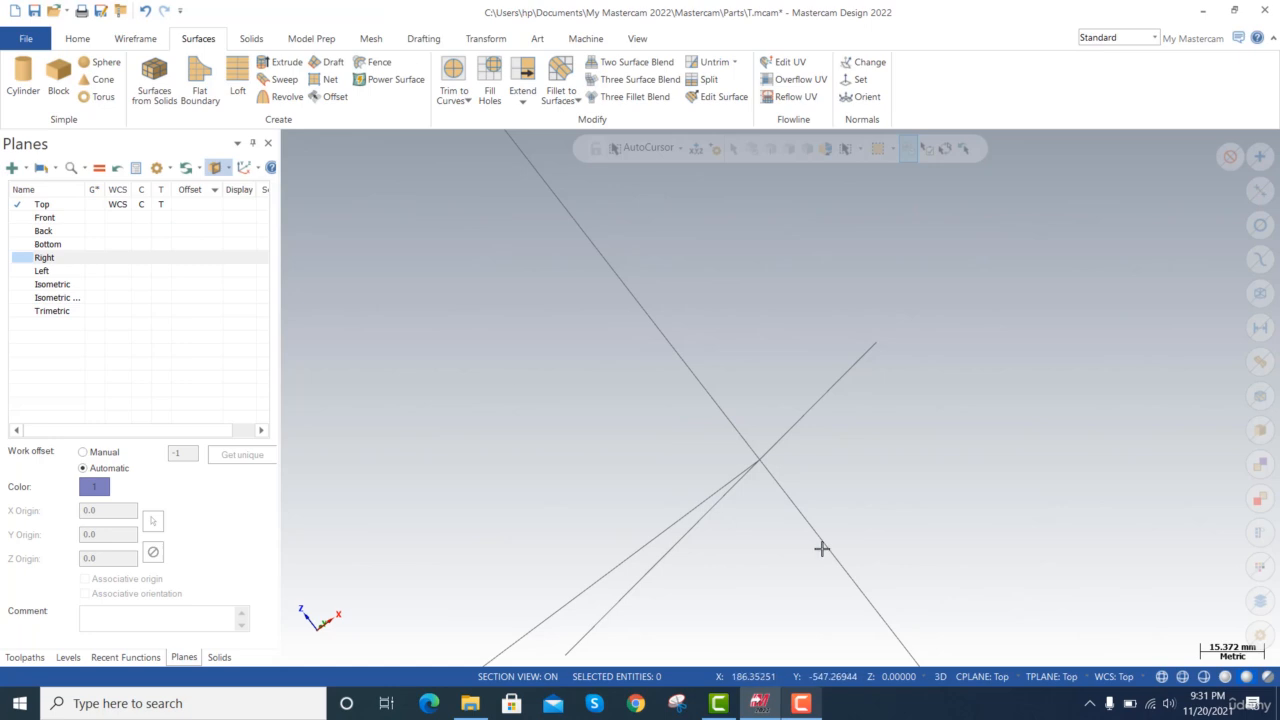
left_click(93, 205)
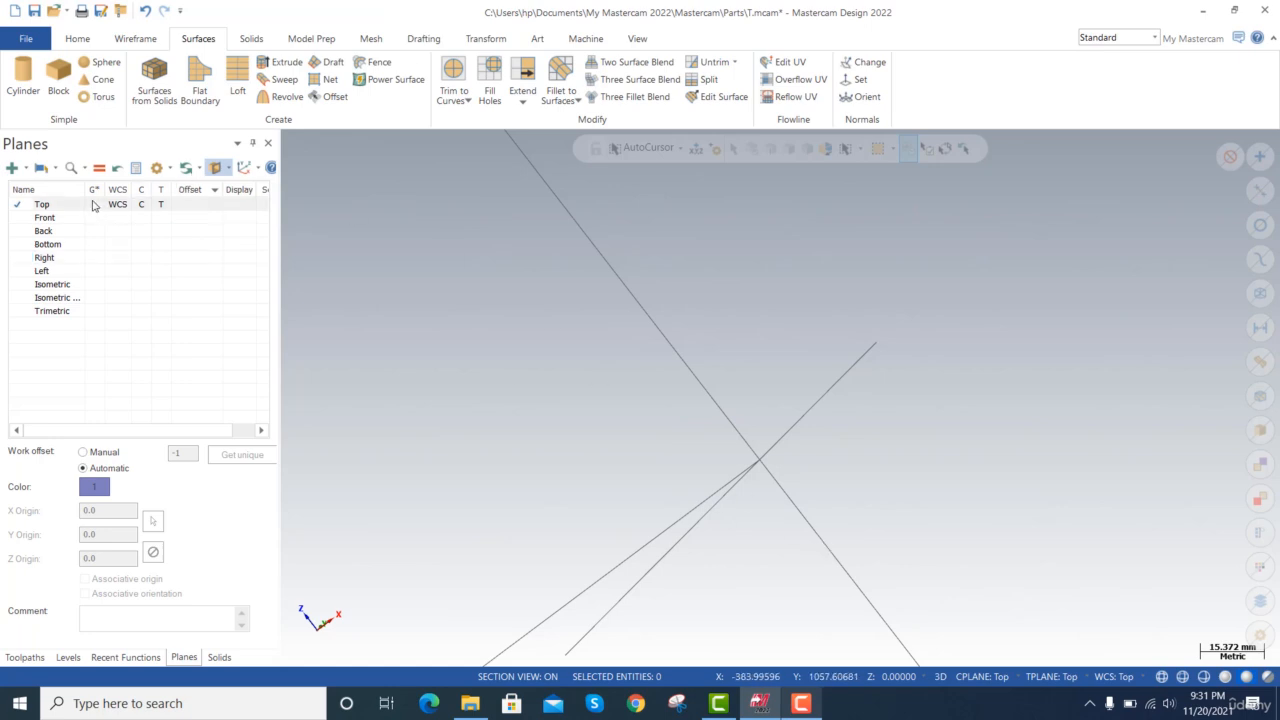
left_click(94, 205)
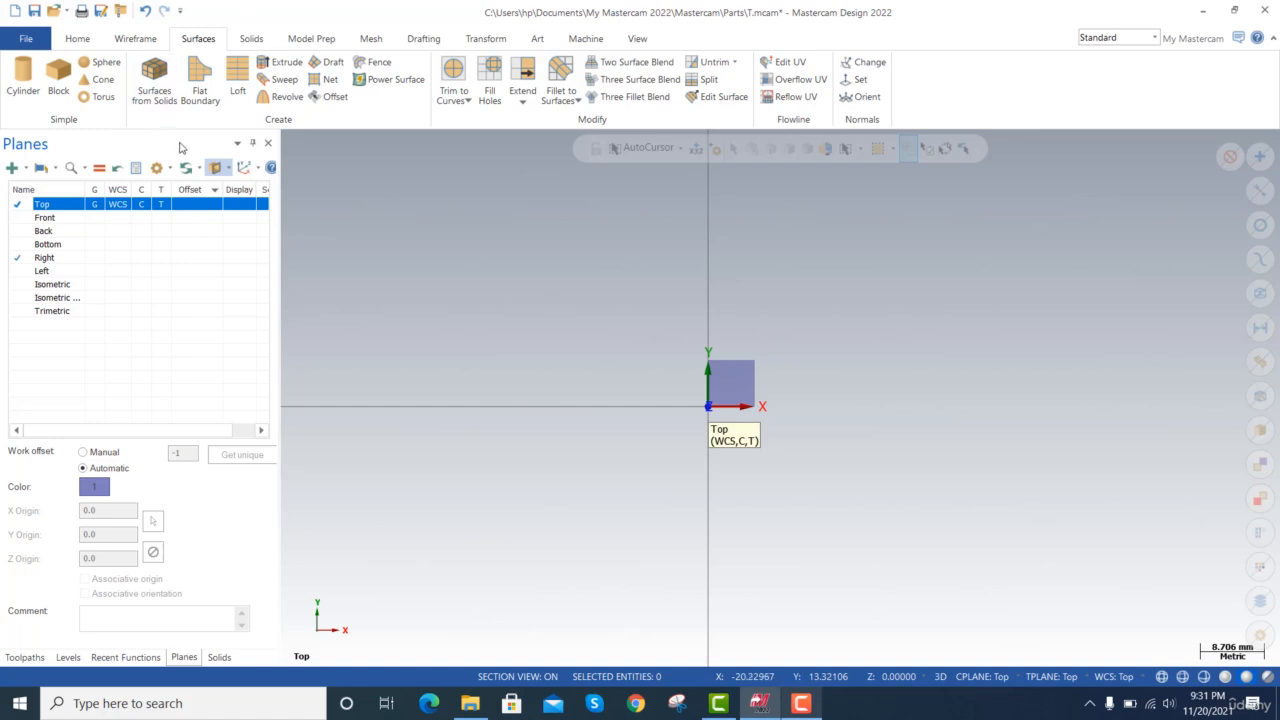
Create a solid cylinder at the origin with a radius of about 7.08 mm and a height of 10 mm.
left_click(251, 37)
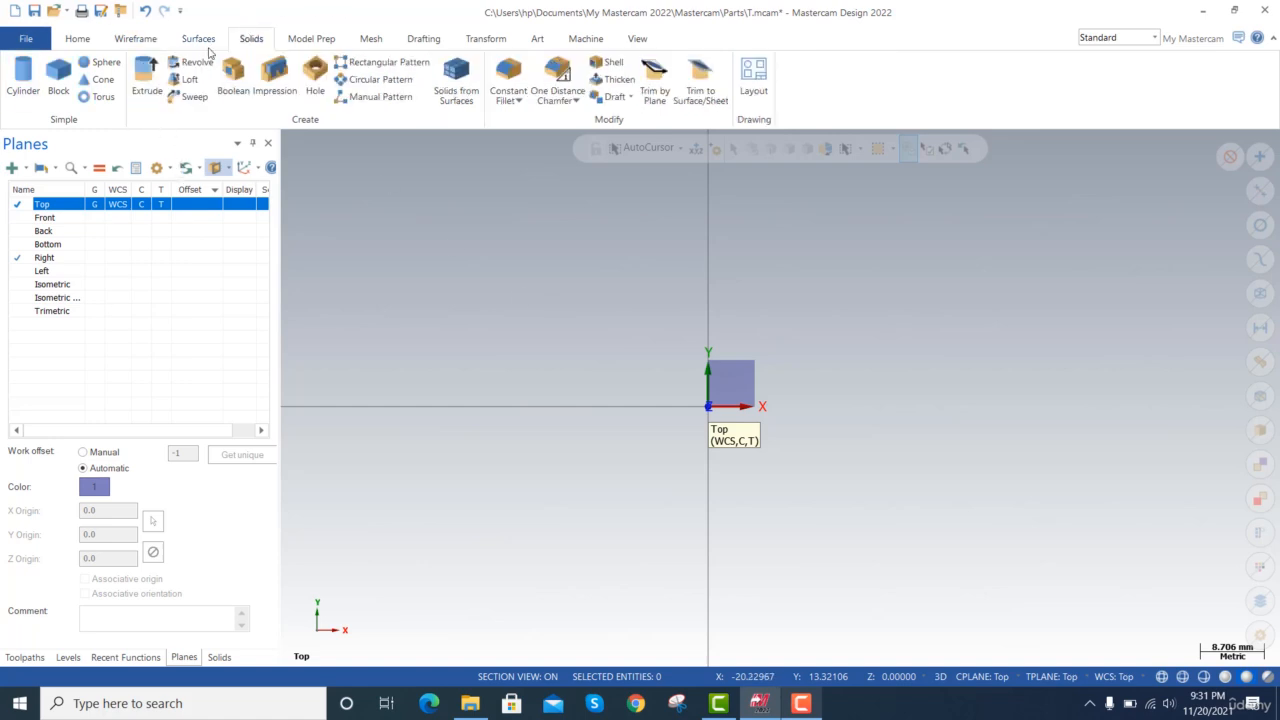
left_click(23, 80)
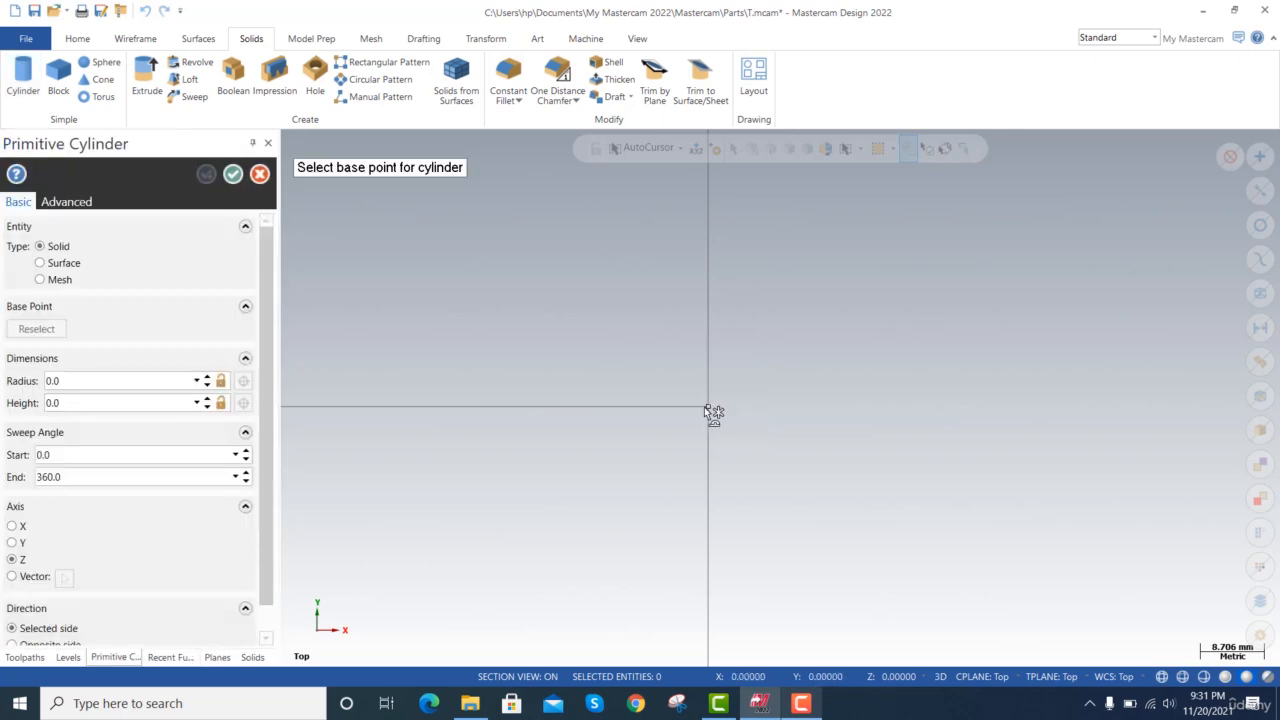
left_click(707, 406)
left_click(711, 354)
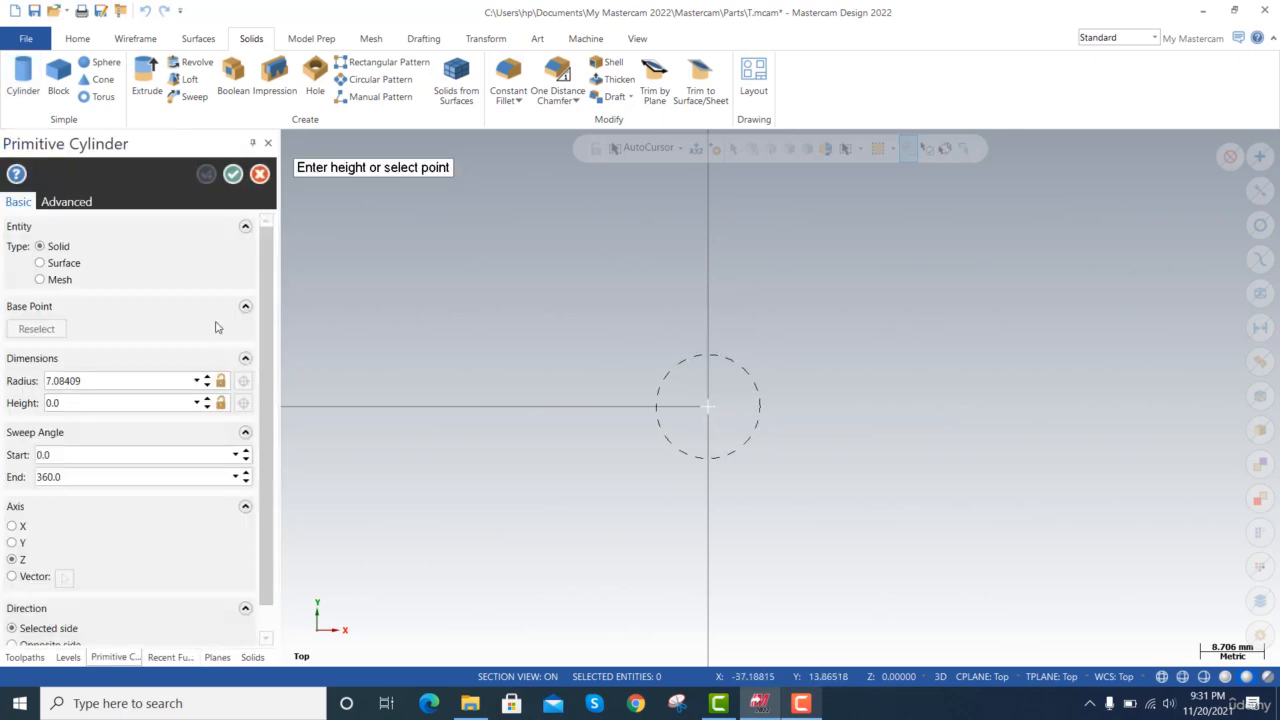
type("10")
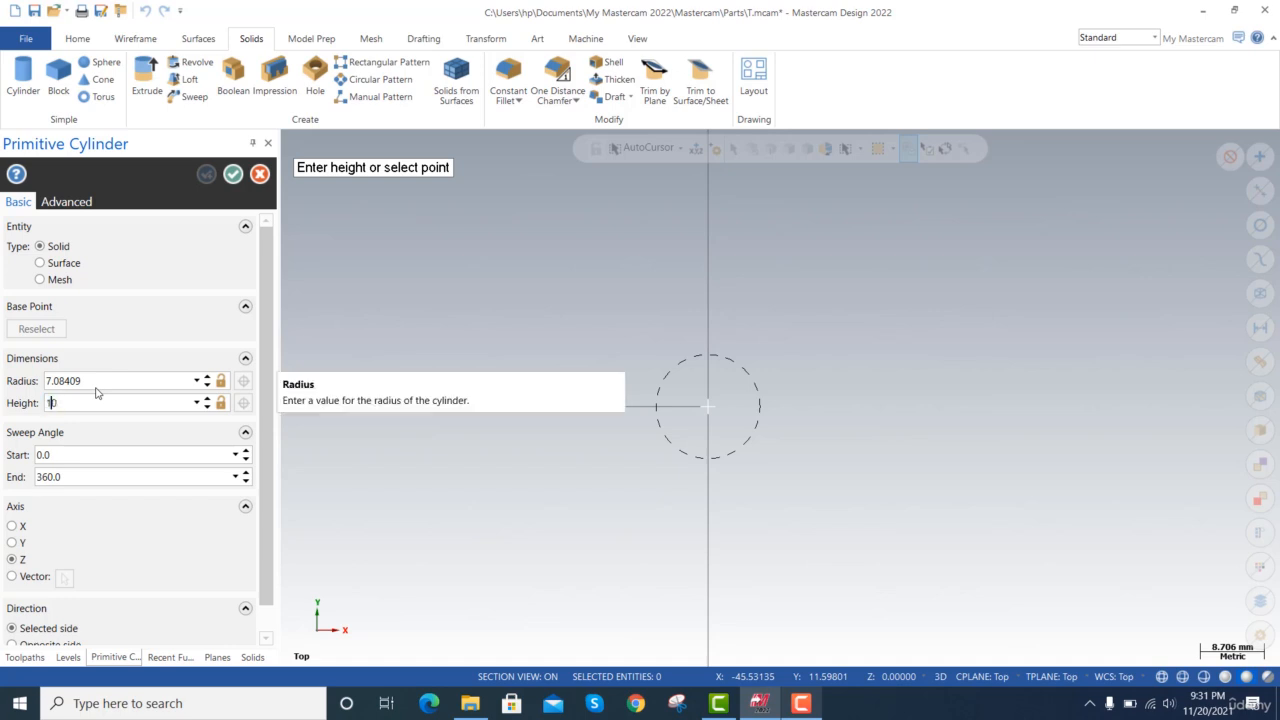
key("Return")
left_click(231, 175)
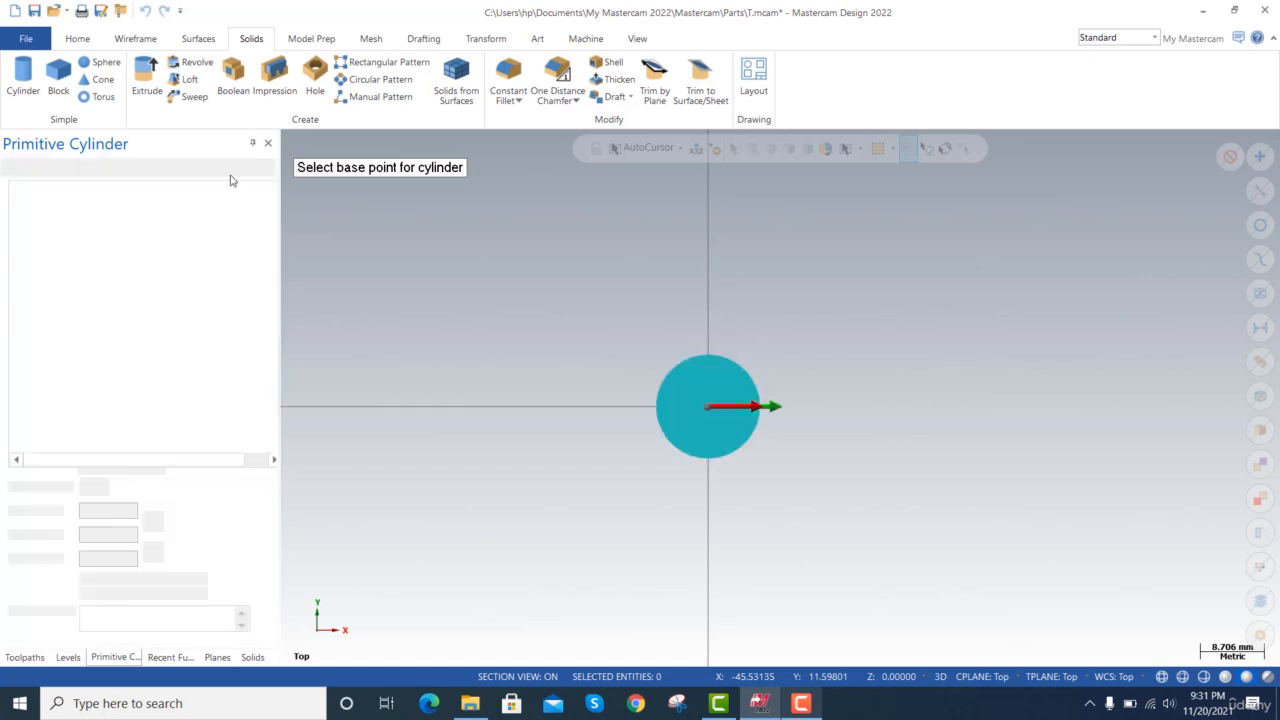
Turn off section view and show the whole solid cylinder close up in a tilted 3D view.
left_click(215, 168)
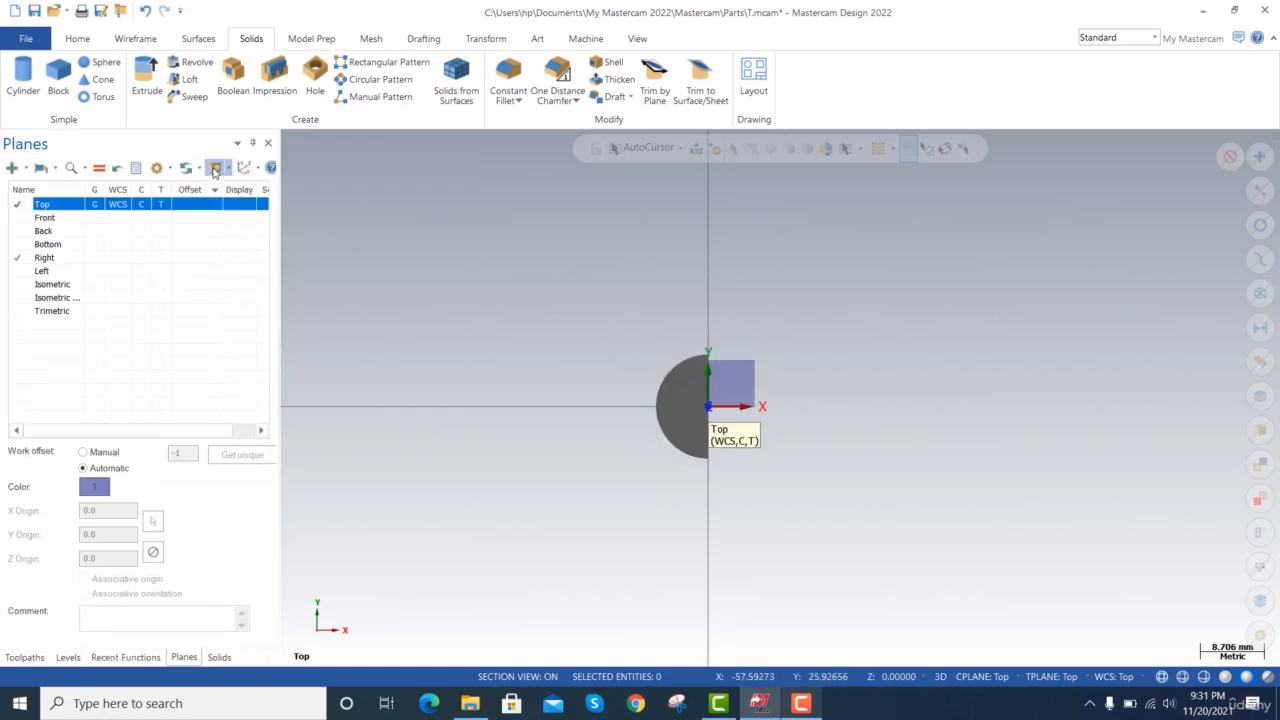
scroll(604, 371, "down", 3)
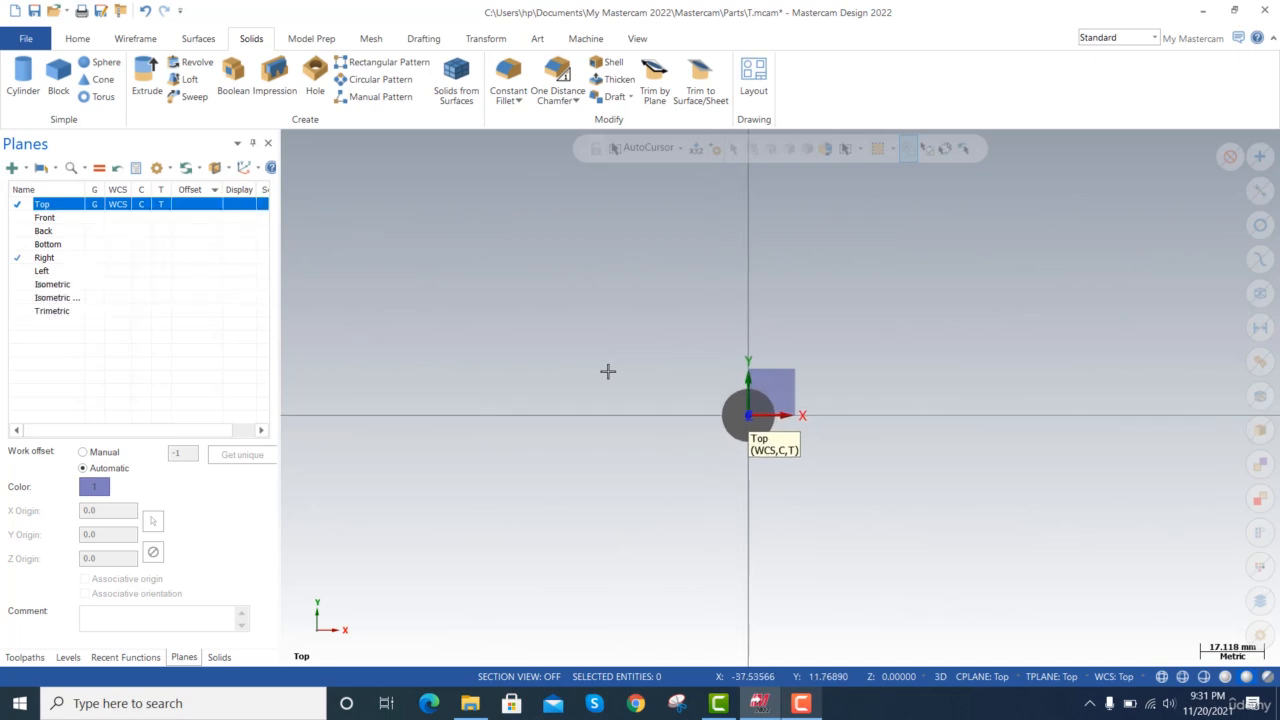
middle_click_drag(671, 363, 671, 363)
key("alt+Up")
key("alt+Up")
key("alt+Up")
key("alt+Up")
key("alt+Up")
key("alt+Up")
key("alt+Up")
key("alt+Up")
key("alt+Up")
key("alt+Up")
key("alt+Up")
key("alt+Up")
key("alt+Up")
key("alt+Right")
key("alt+Right")
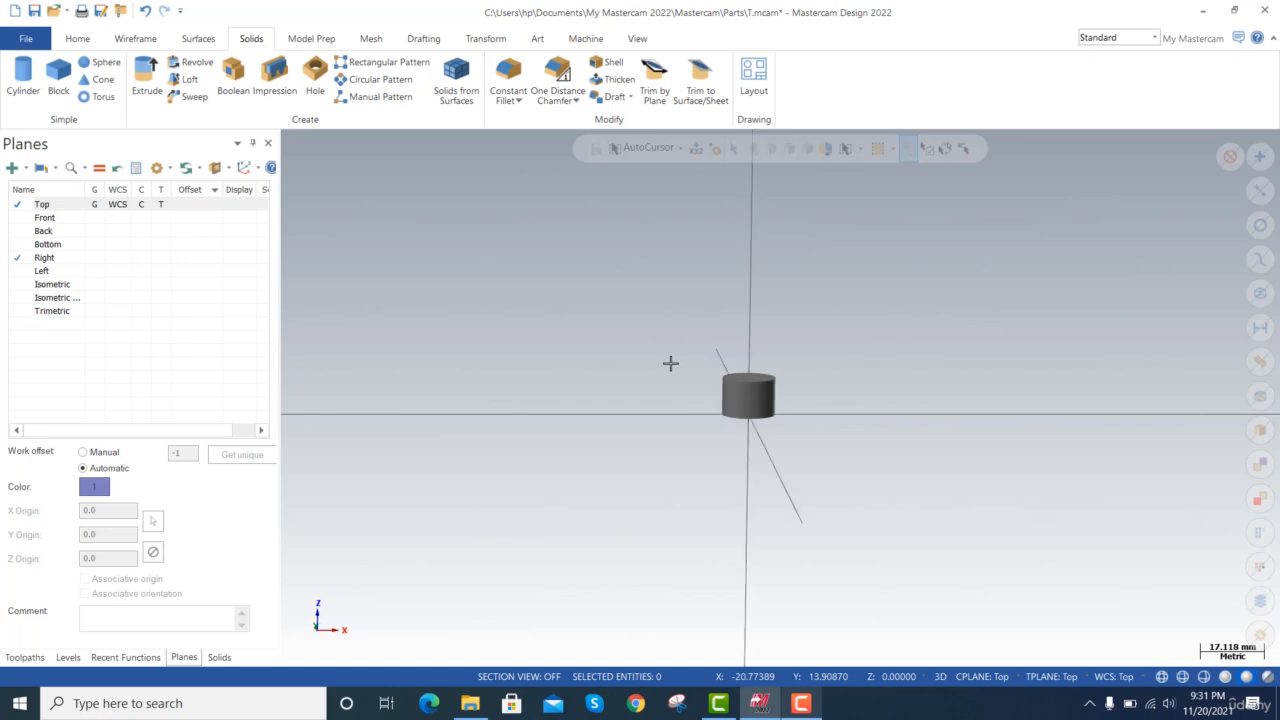
key("alt+Down")
key("alt+Down")
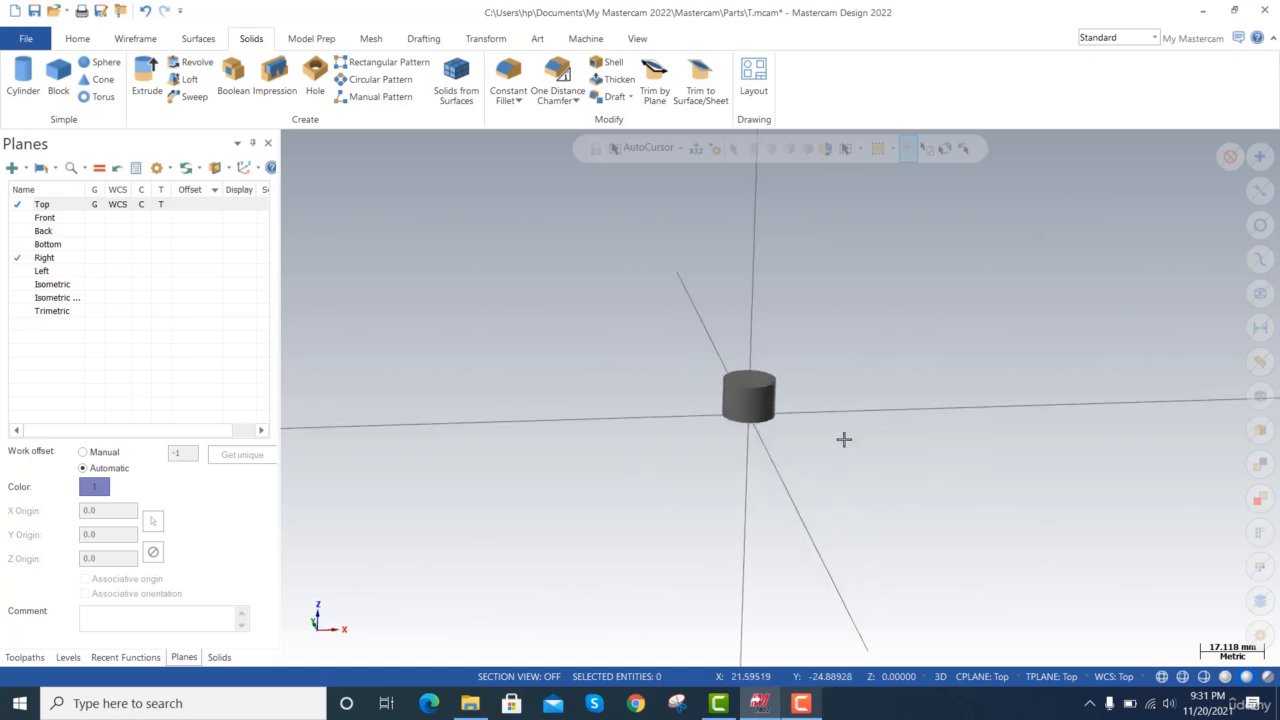
scroll(838, 437, "up", 4)
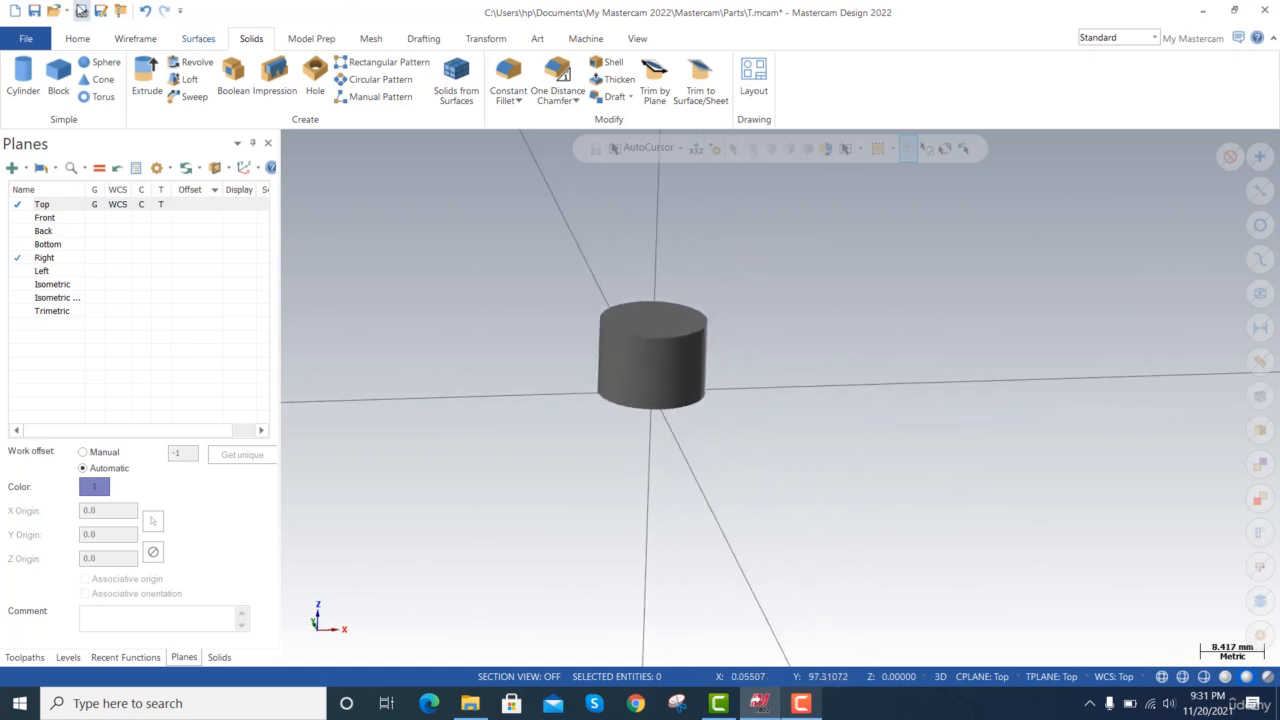
Create surfaces from the entire solid cylinder body, keeping the original solid and placing untrimmed surfaces on level 1000.
left_click(196, 39)
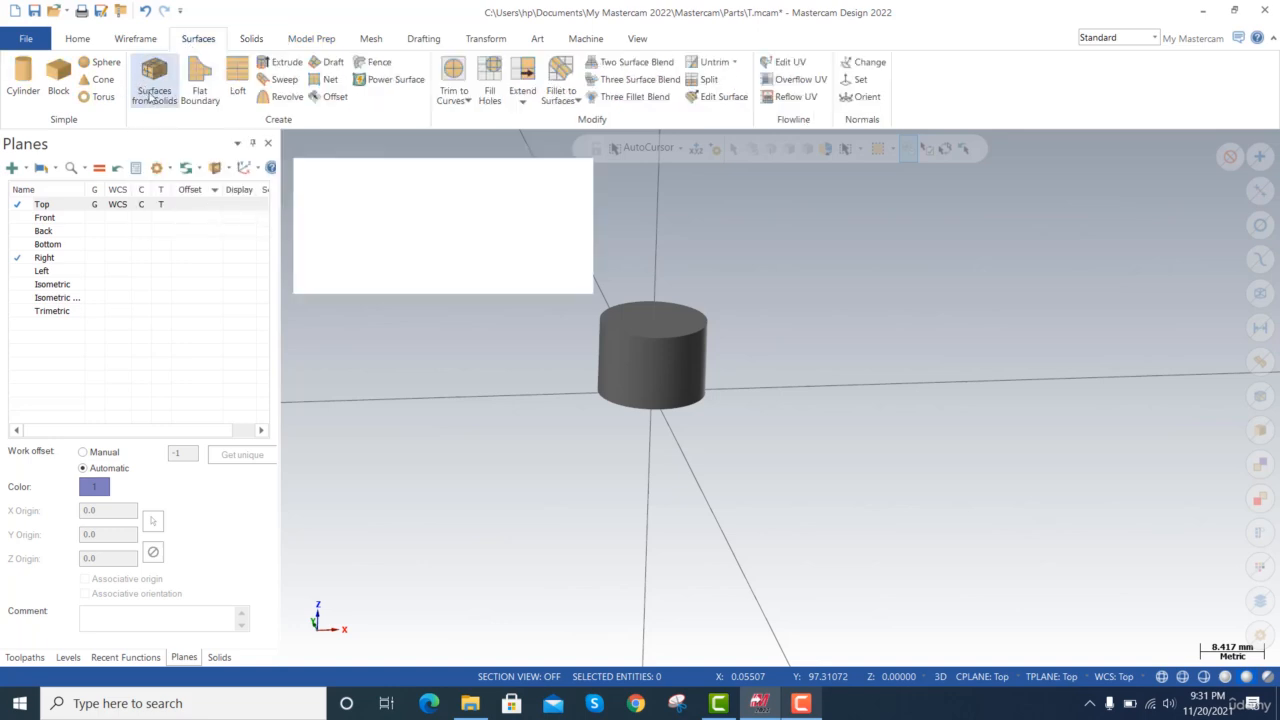
left_click(153, 93)
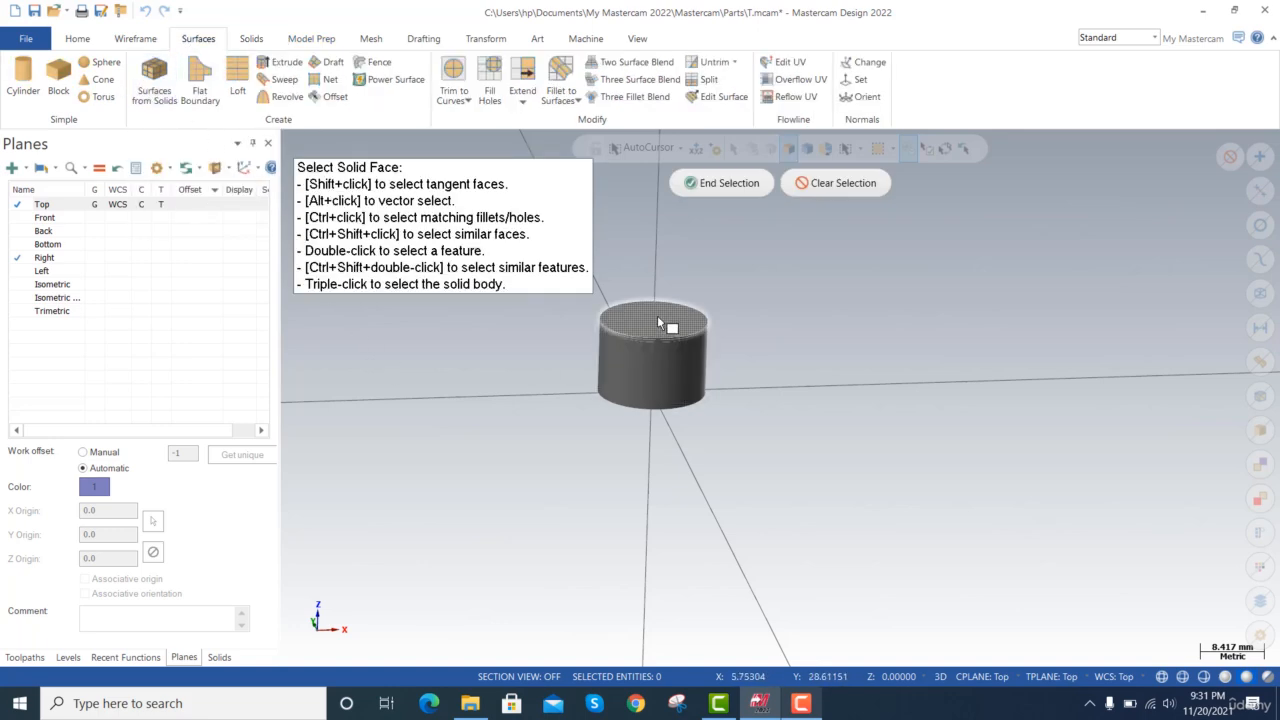
left_click(644, 367)
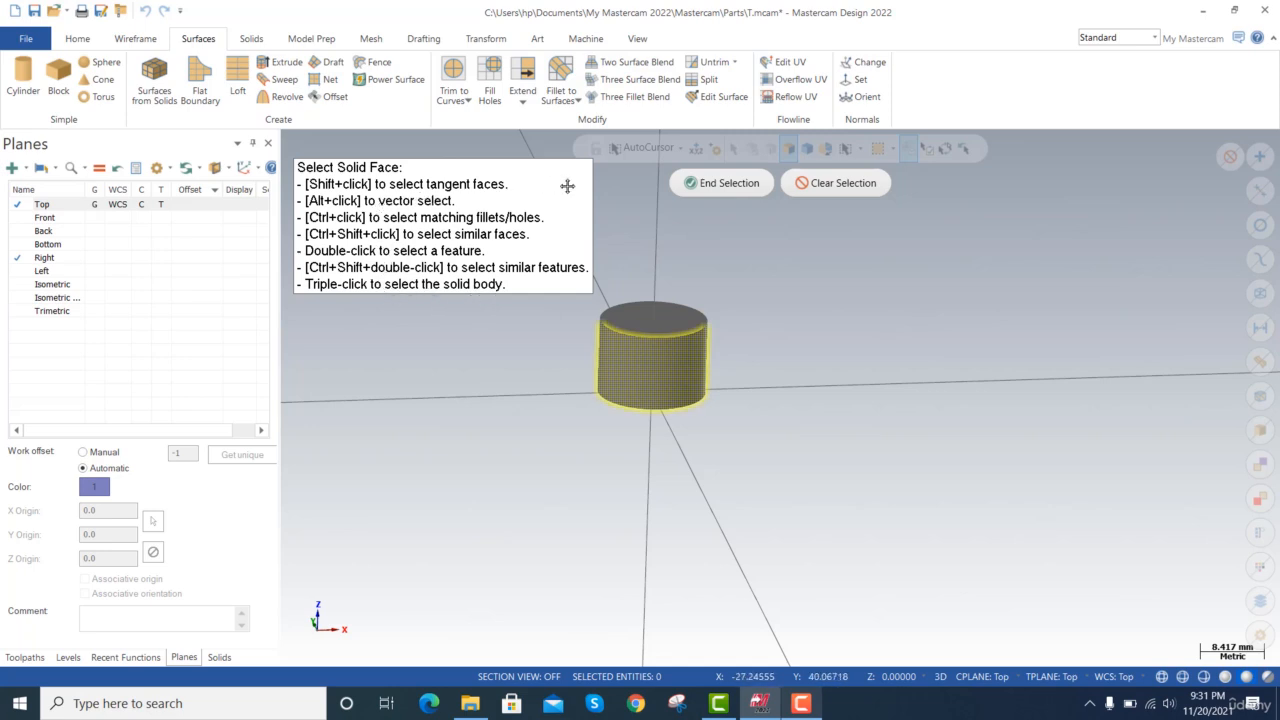
left_click(838, 183)
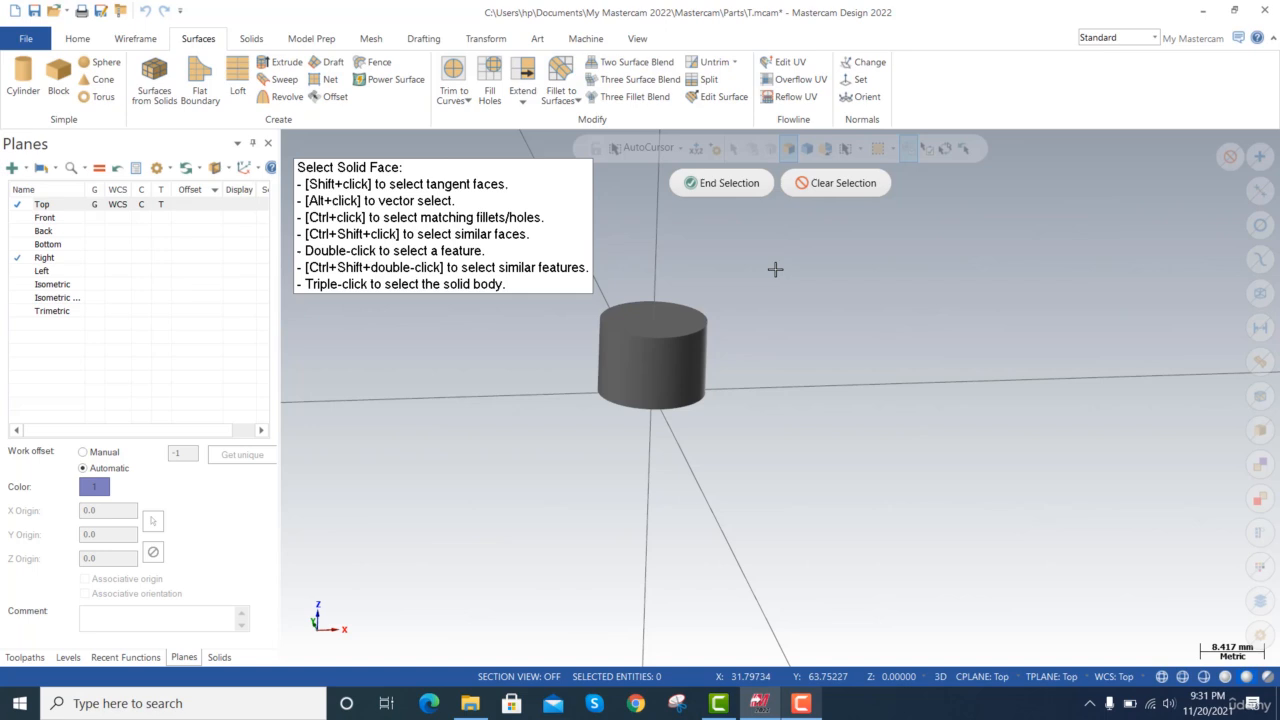
left_click(655, 354)
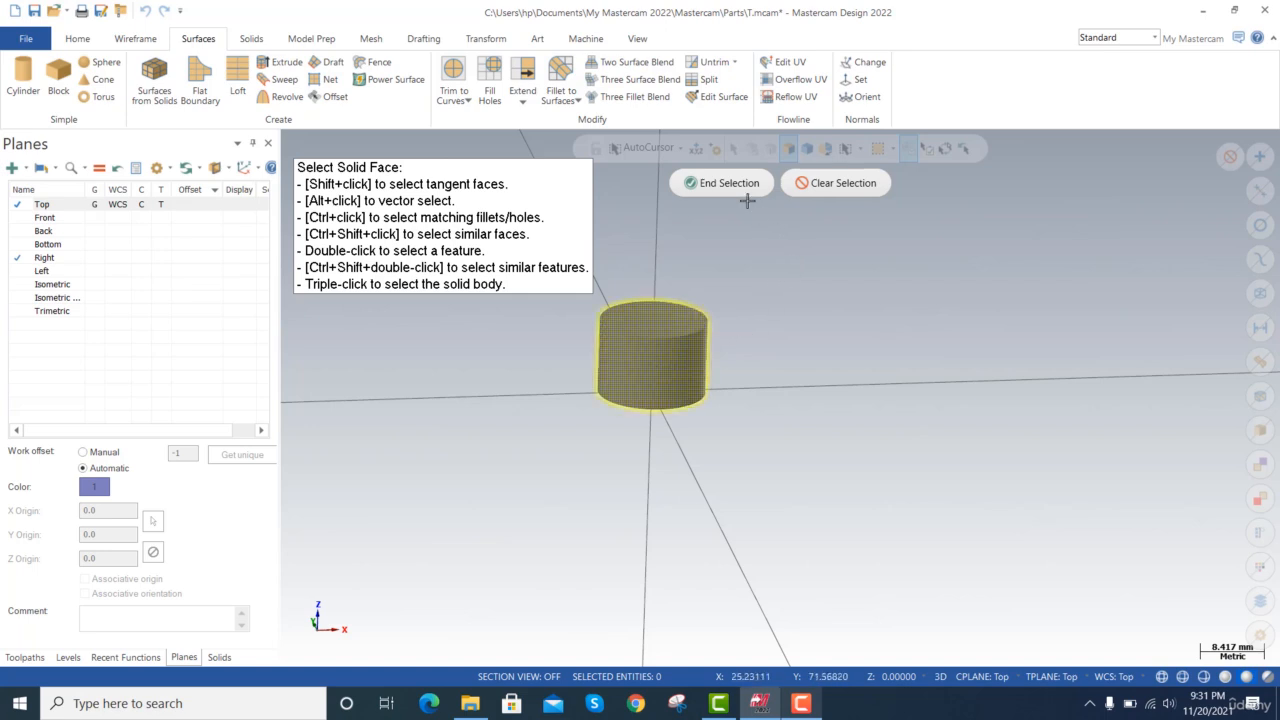
left_click(712, 183)
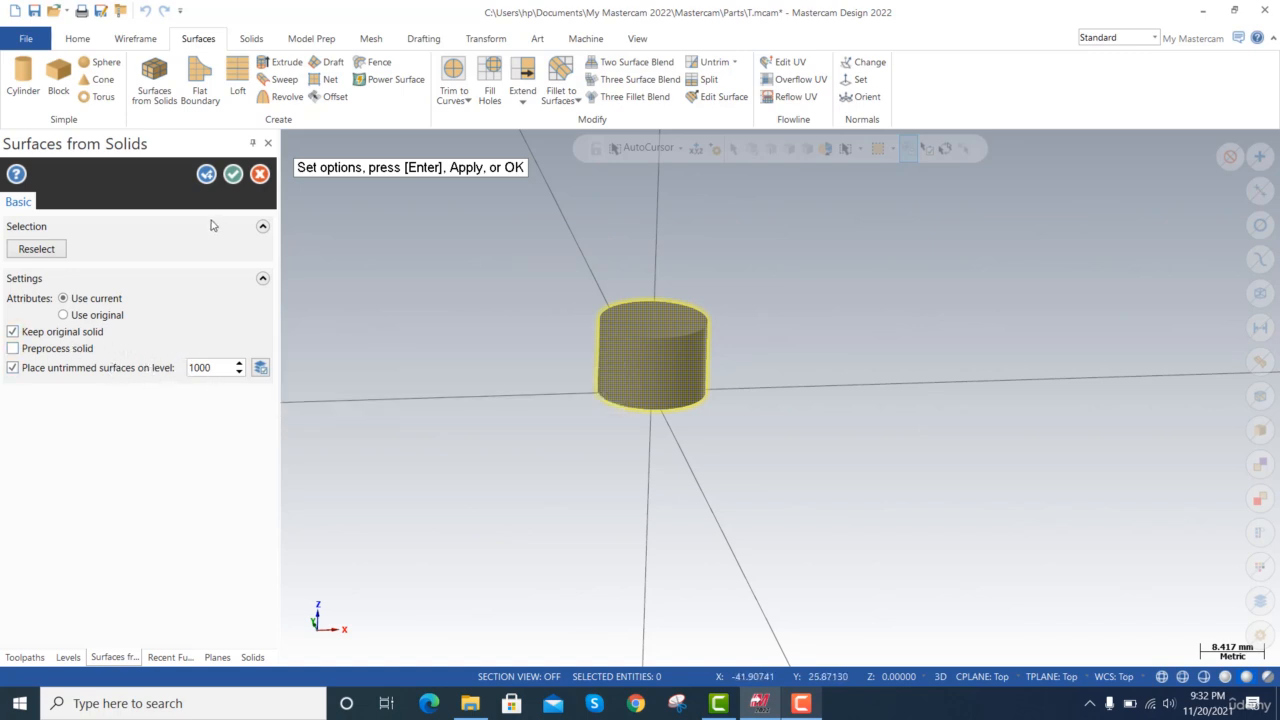
left_click(232, 175)
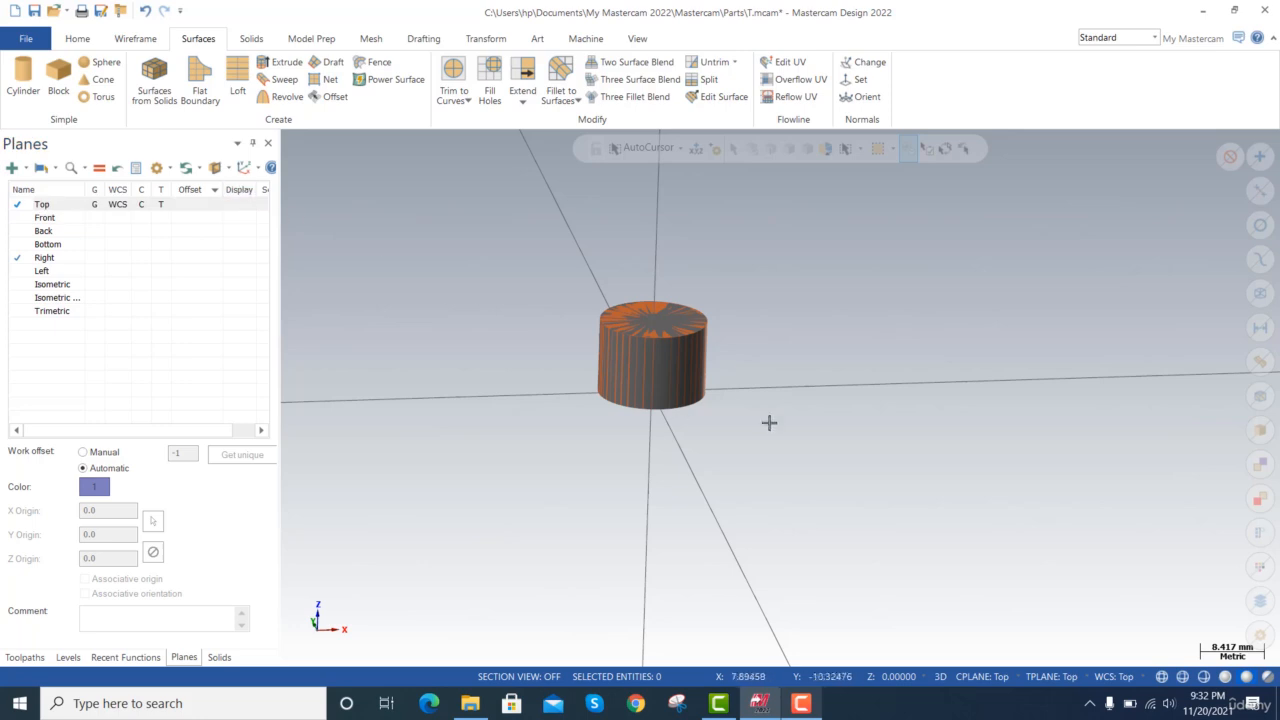
Delete the original cylinder solid, leaving only the surfaces created from it.
scroll(665, 393, "up", 2)
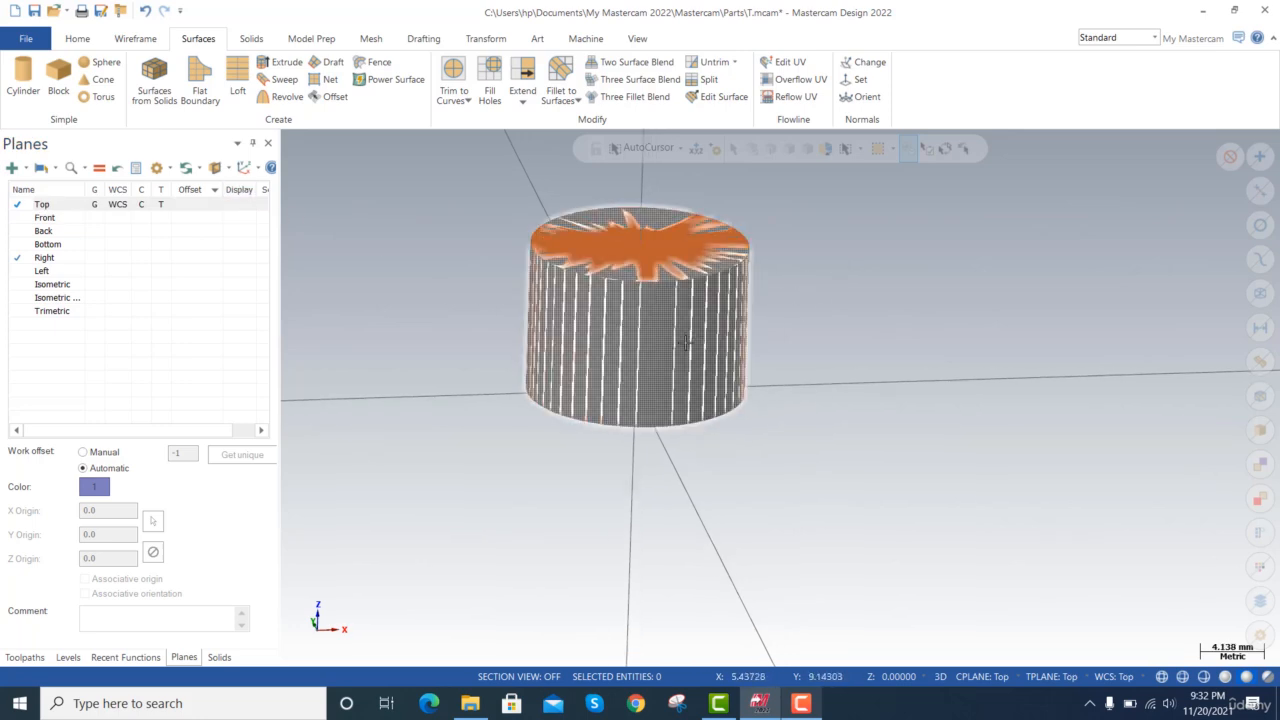
left_click(218, 657)
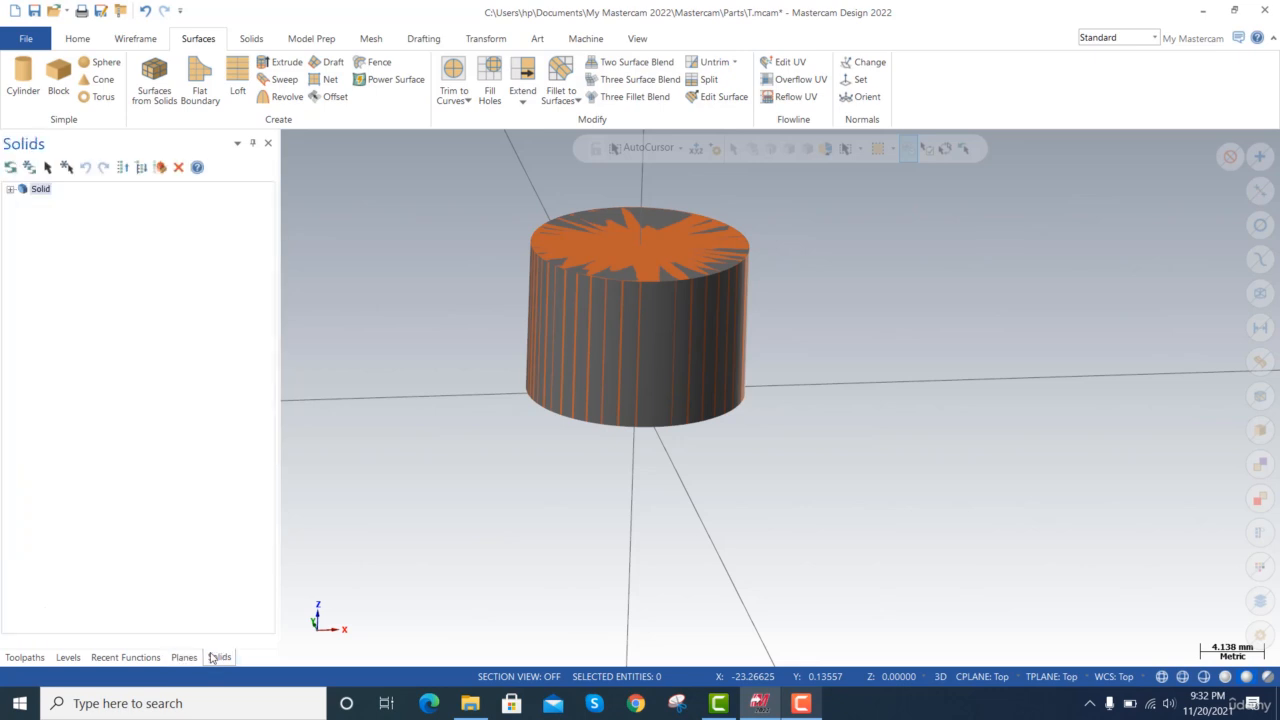
left_click(10, 189)
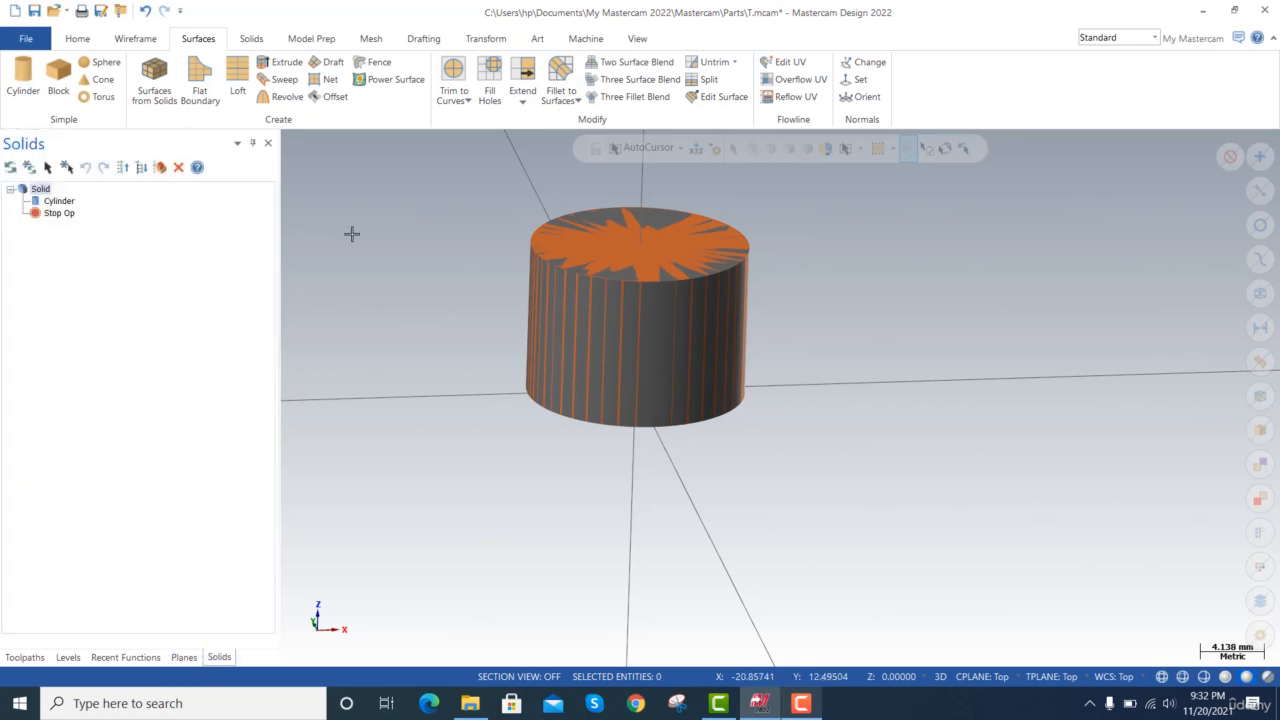
left_click(630, 40)
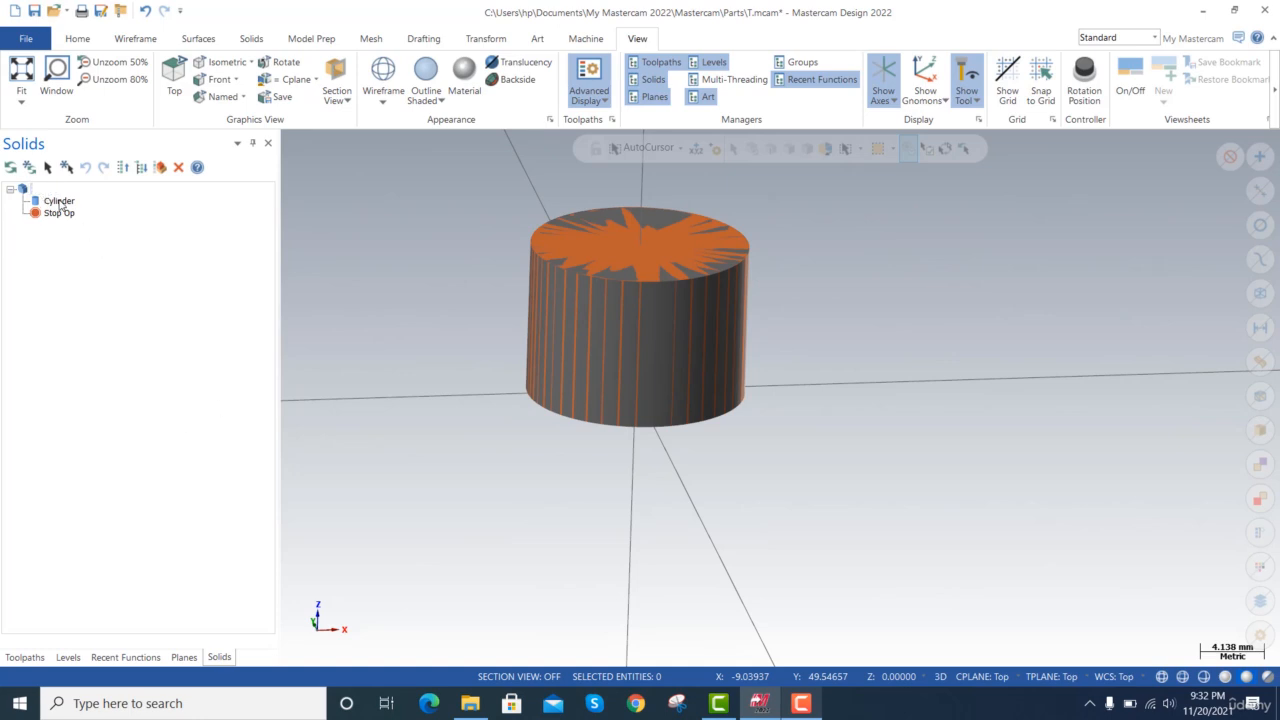
left_click(58, 201)
left_click(22, 189)
key("Delete")
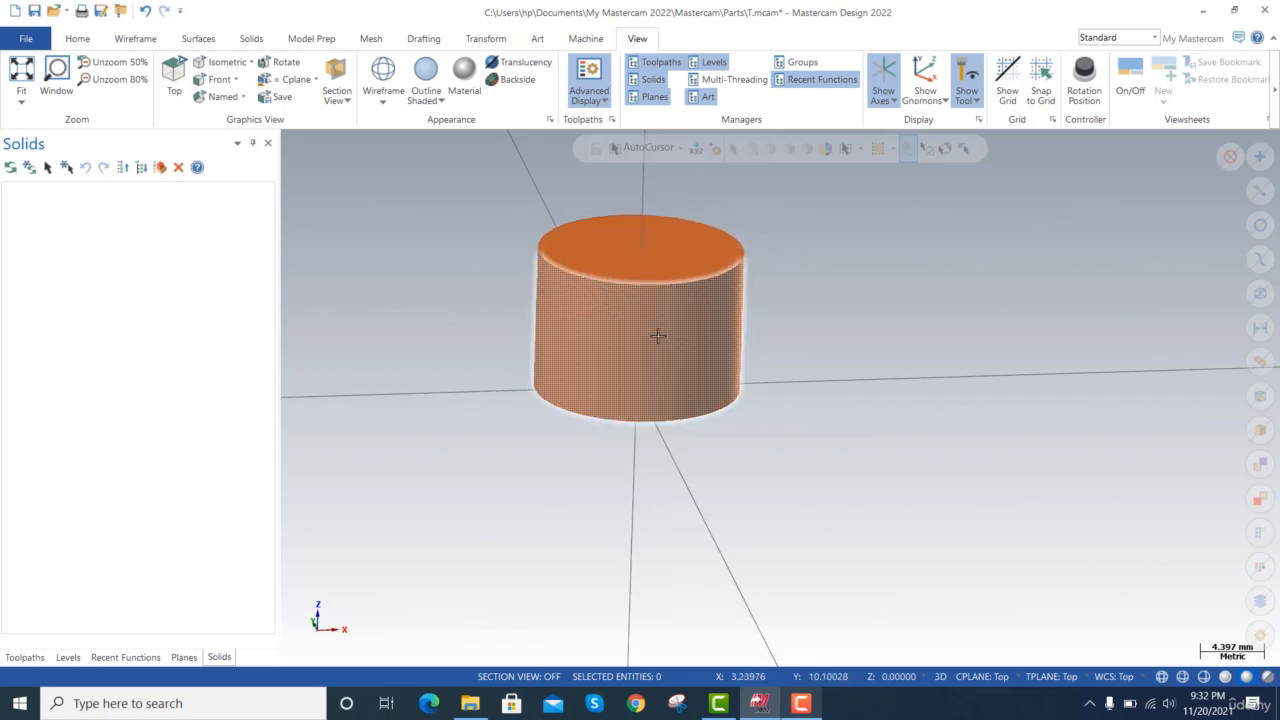
scroll(658, 336, "down", 5)
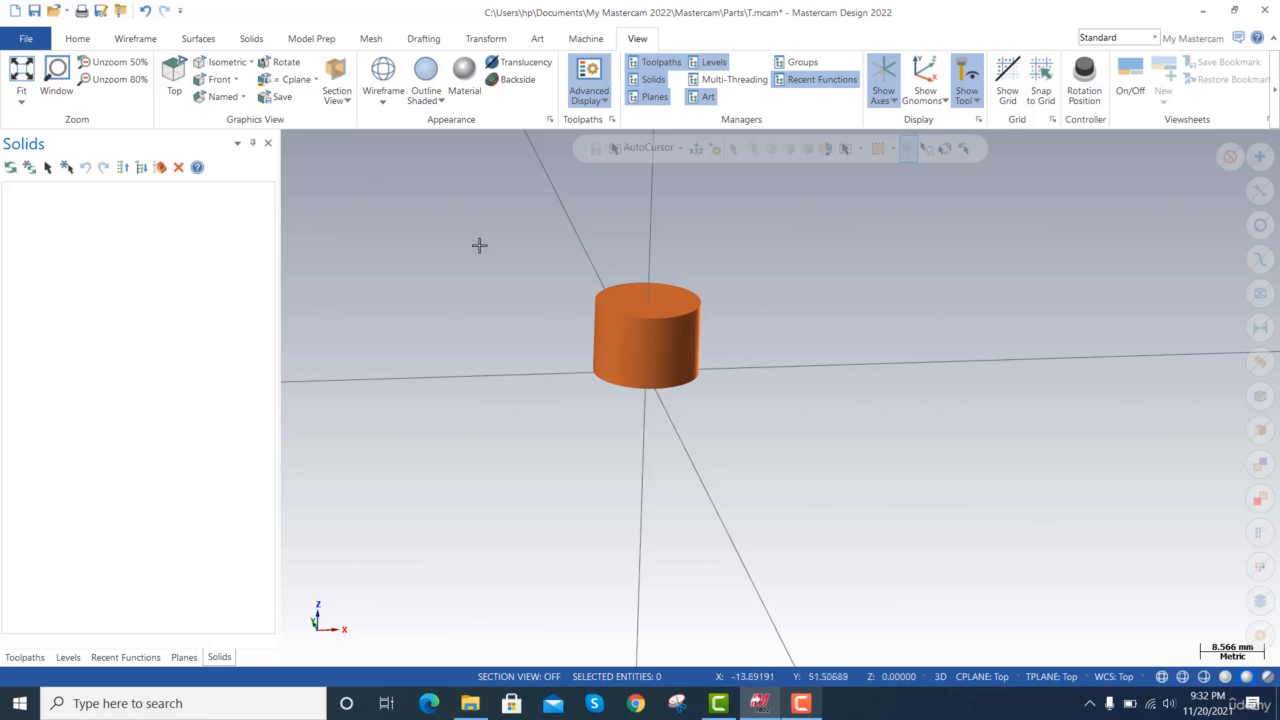
scroll(472, 252, "down", 4)
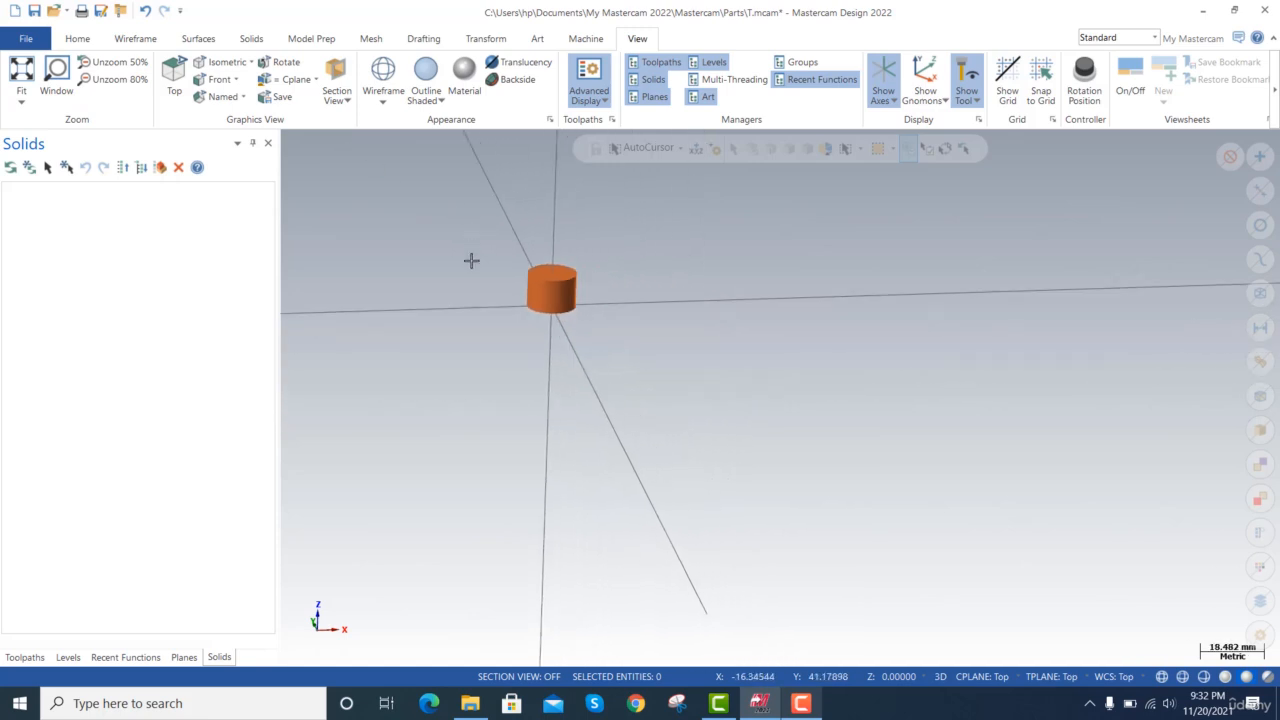
key("ctrl+a")
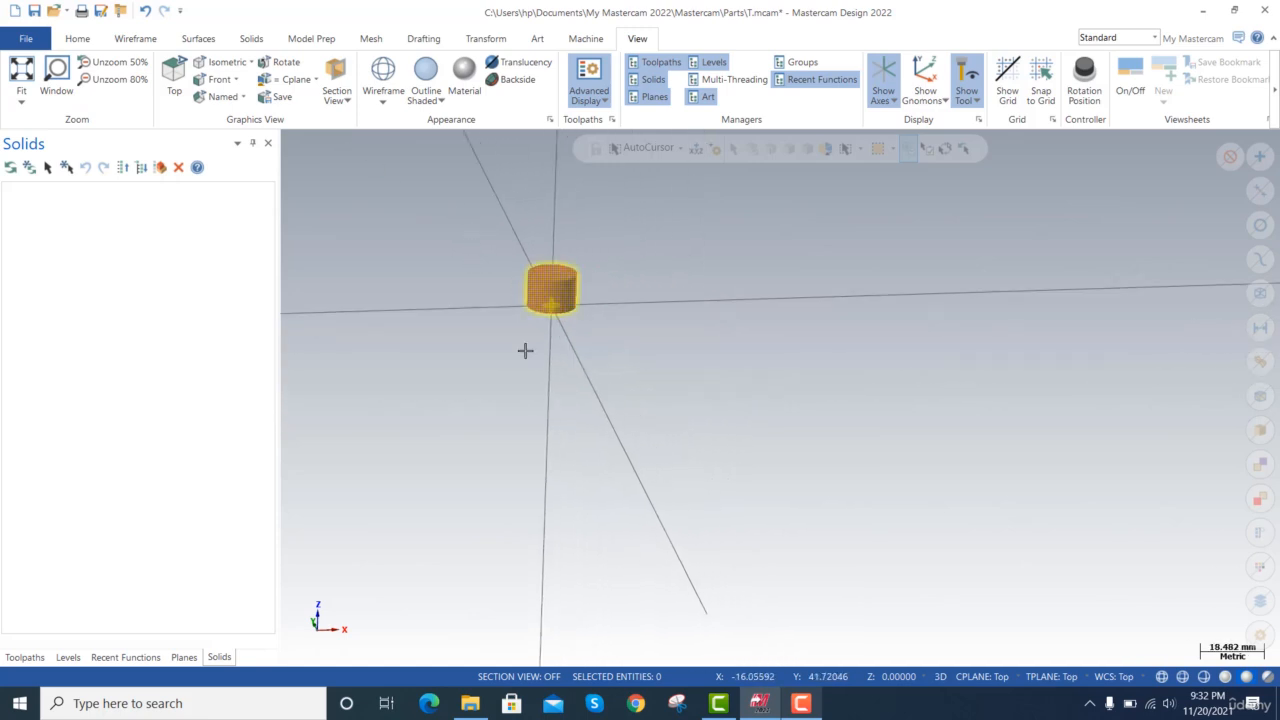
key("Escape")
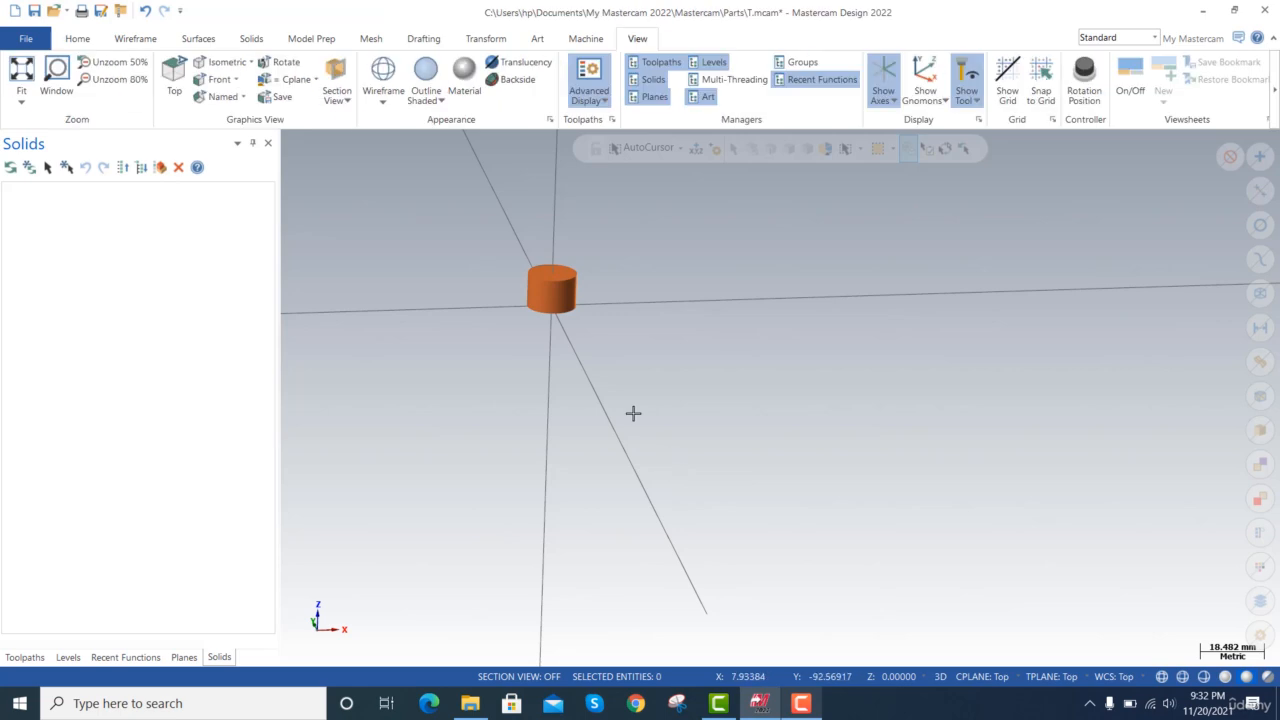
key("ctrl+a")
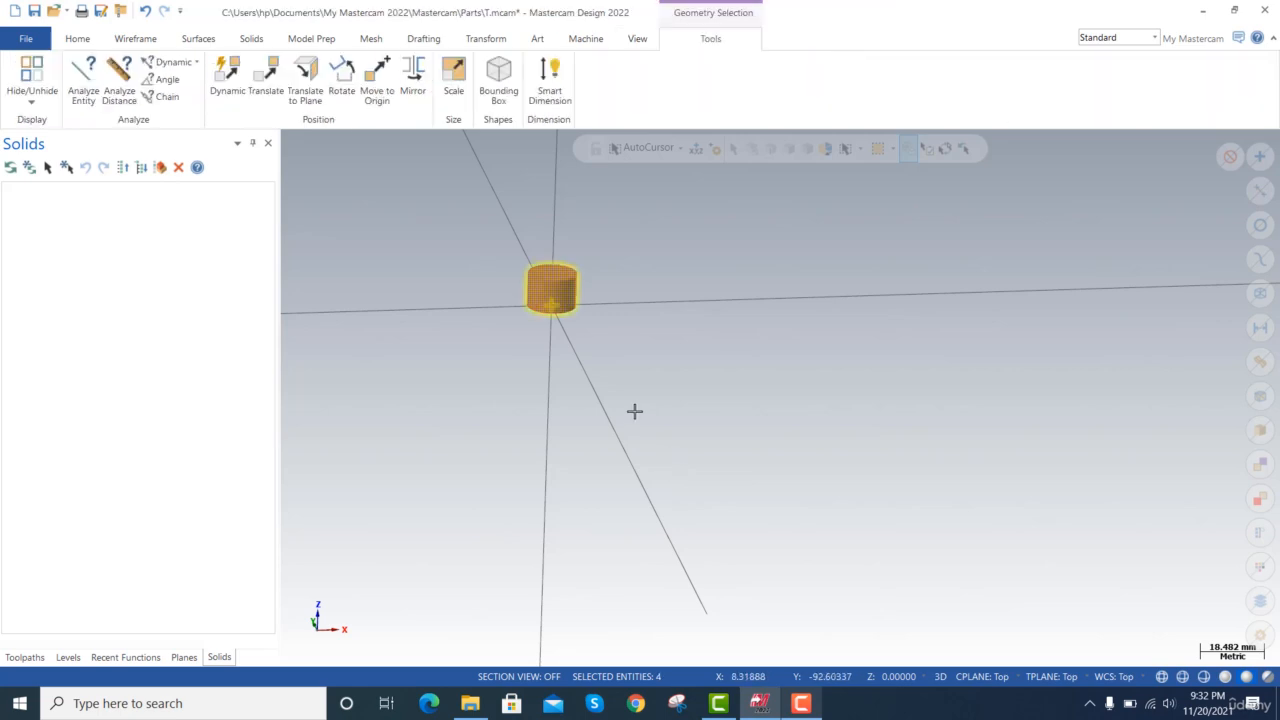
scroll(608, 395, "down", 4)
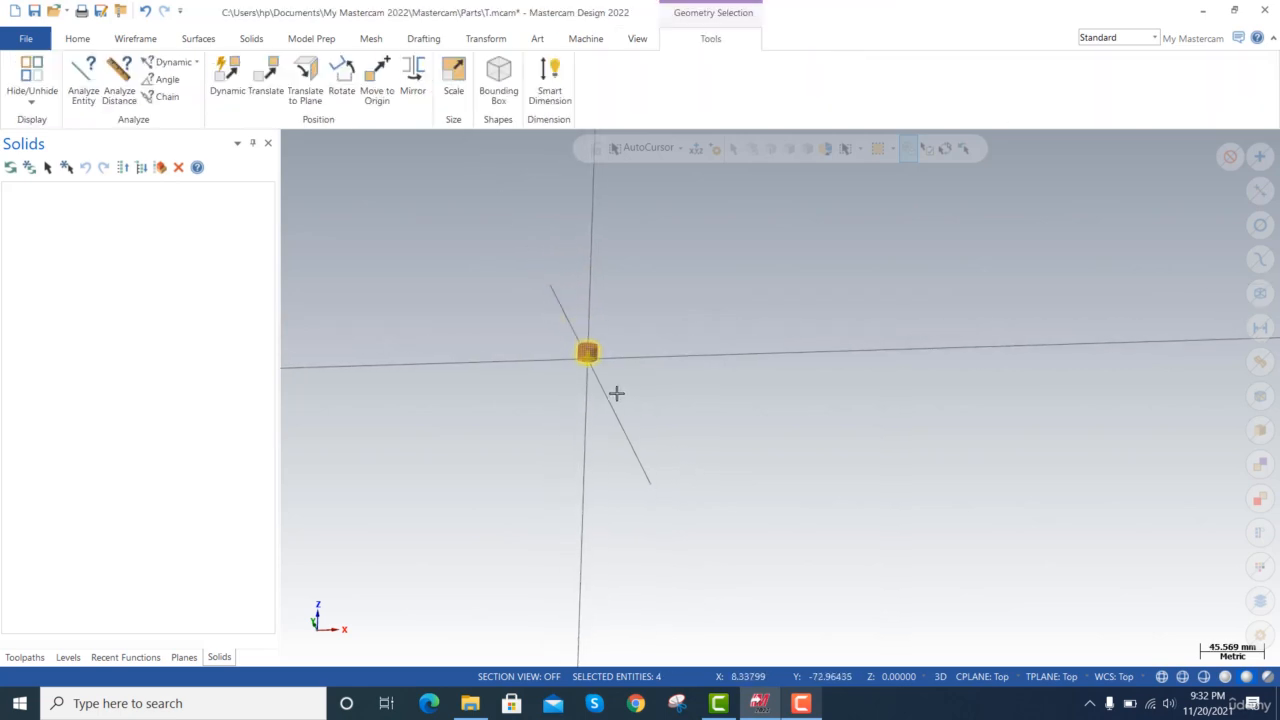
key("Escape")
Delete the cylinder's side, top and bottom surfaces one at a time.
scroll(606, 369, "up", 2)
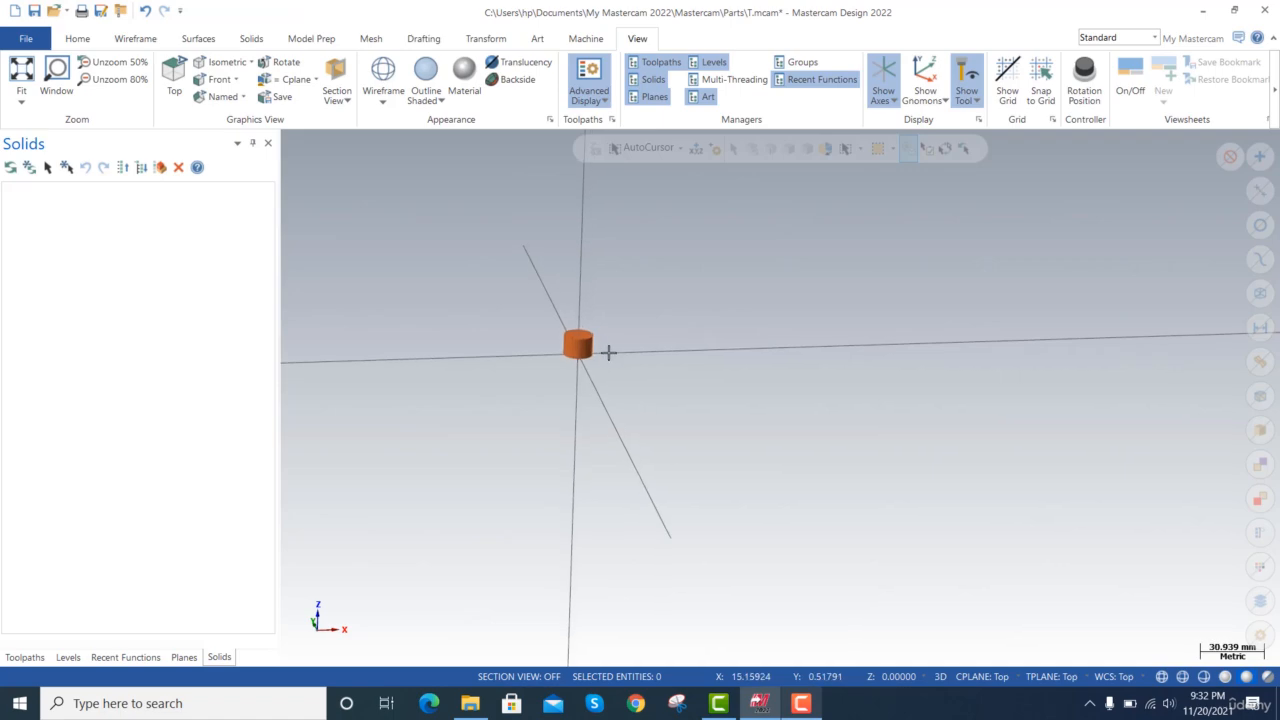
left_click(578, 350)
key("Delete")
scroll(592, 361, "up", 4)
left_click(572, 315)
key("Delete")
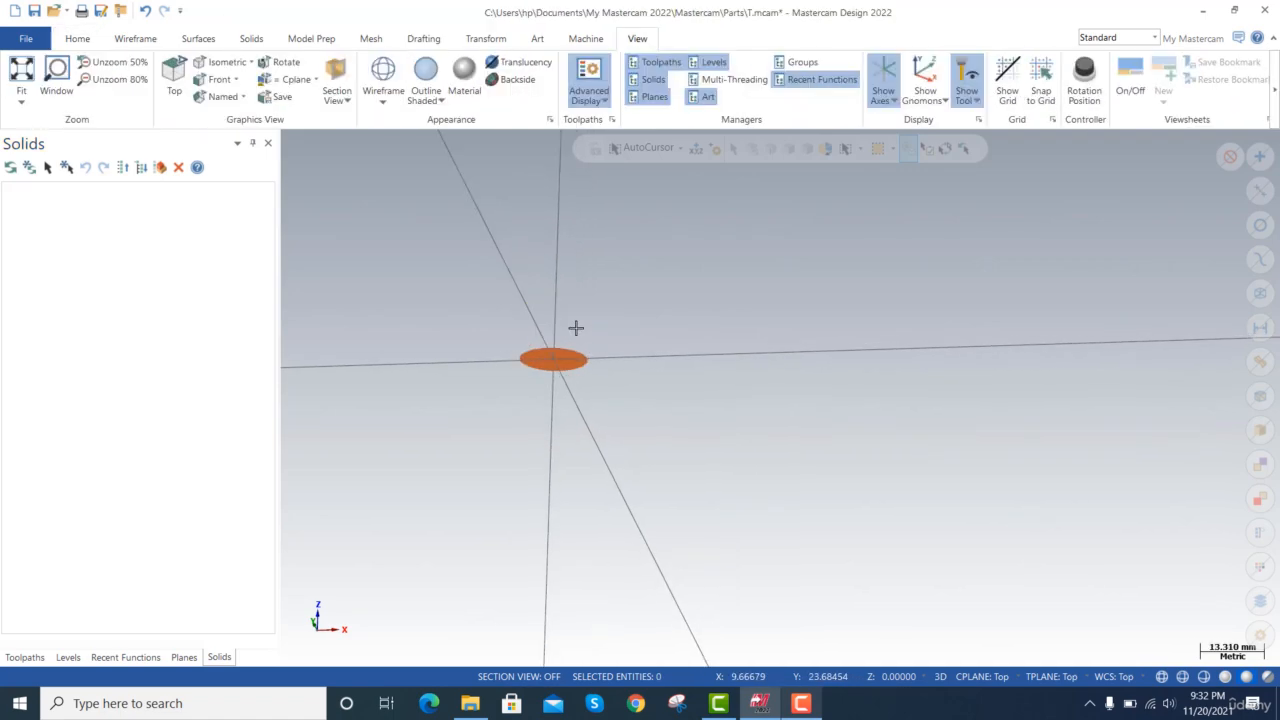
left_click(563, 357)
key("Delete")
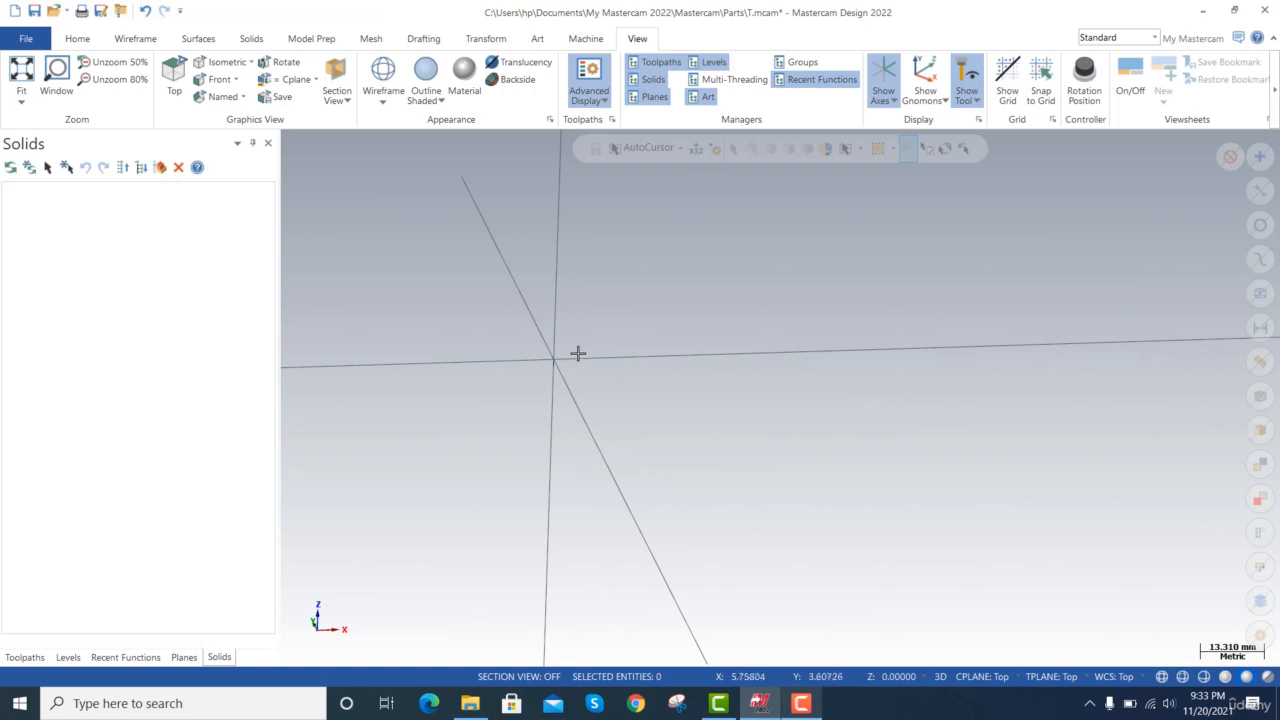
Set the graphics view to the Top plane.
scroll(394, 294, "down", 3)
left_click(184, 657)
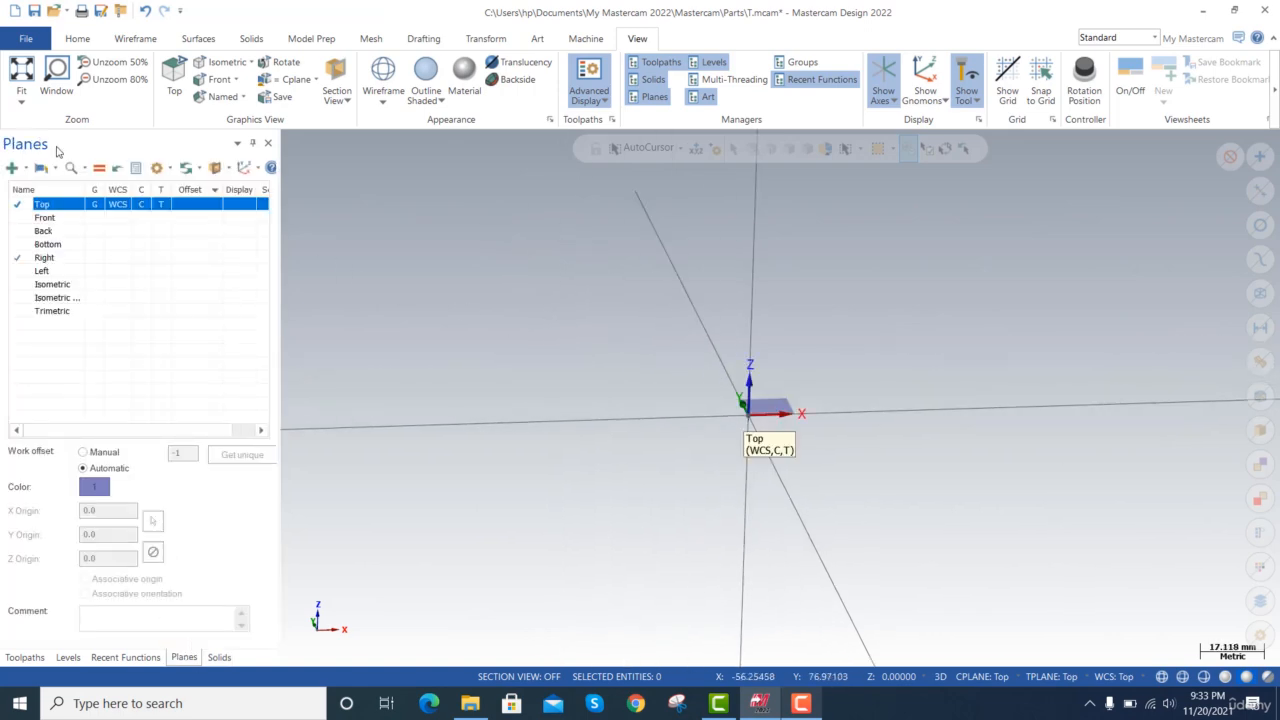
left_click(94, 206)
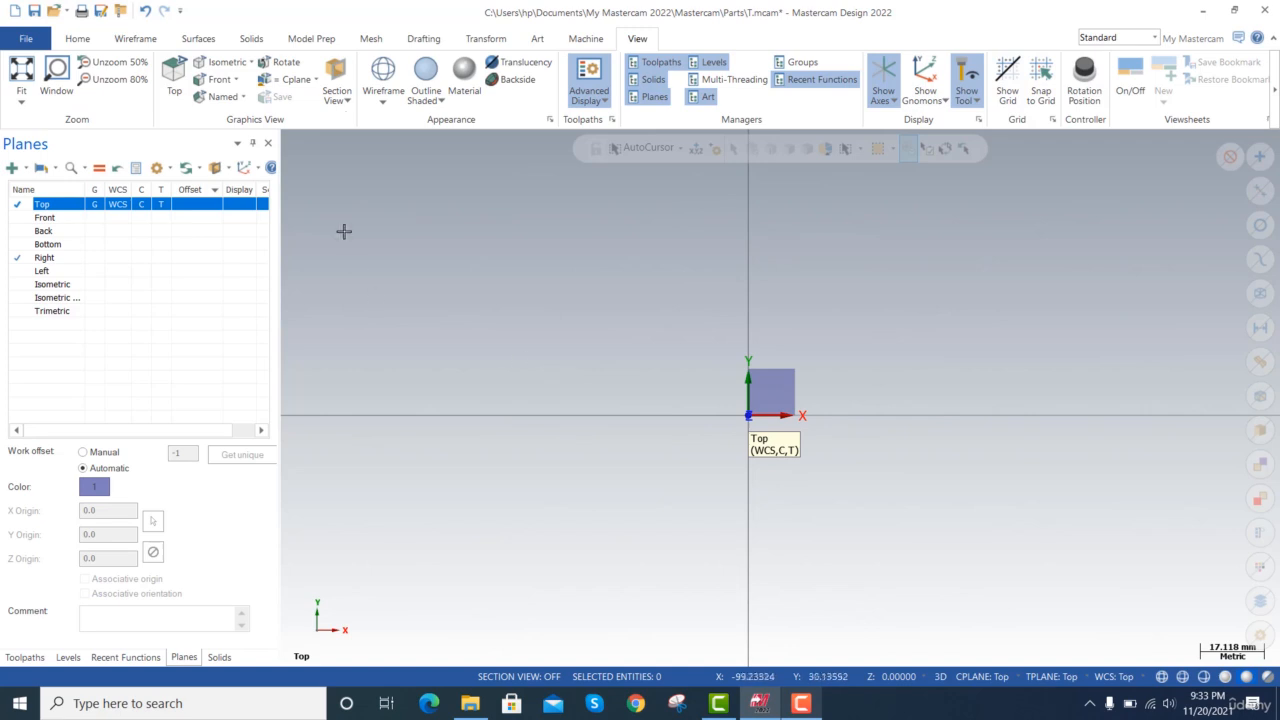
Draw a wireframe rectangle about 136 mm wide and 82 mm high around the origin.
left_click(137, 39)
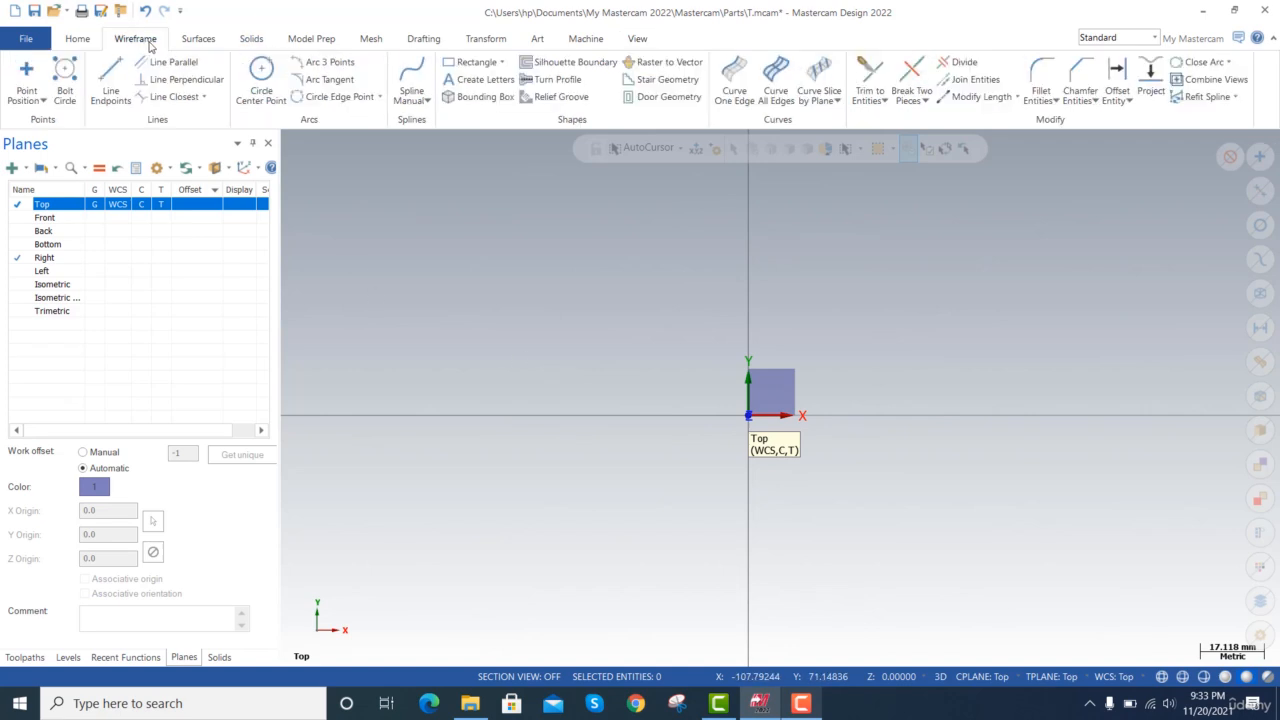
left_click(470, 62)
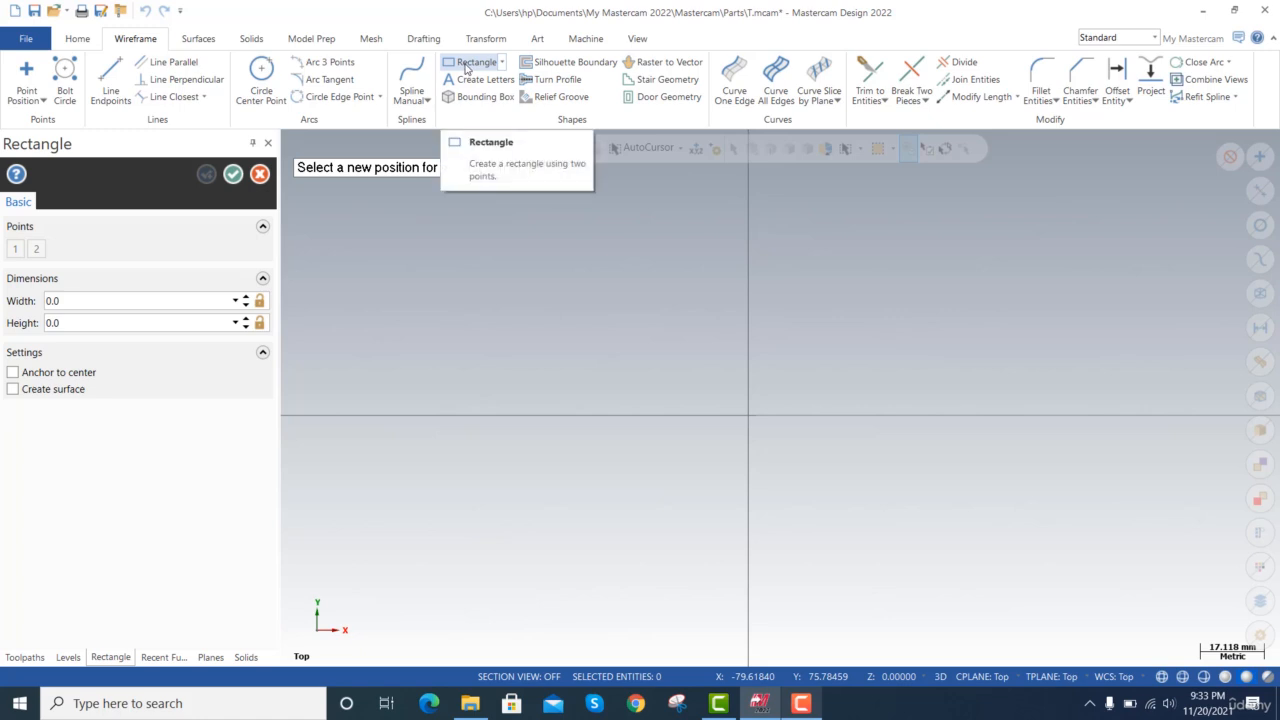
left_click(490, 251)
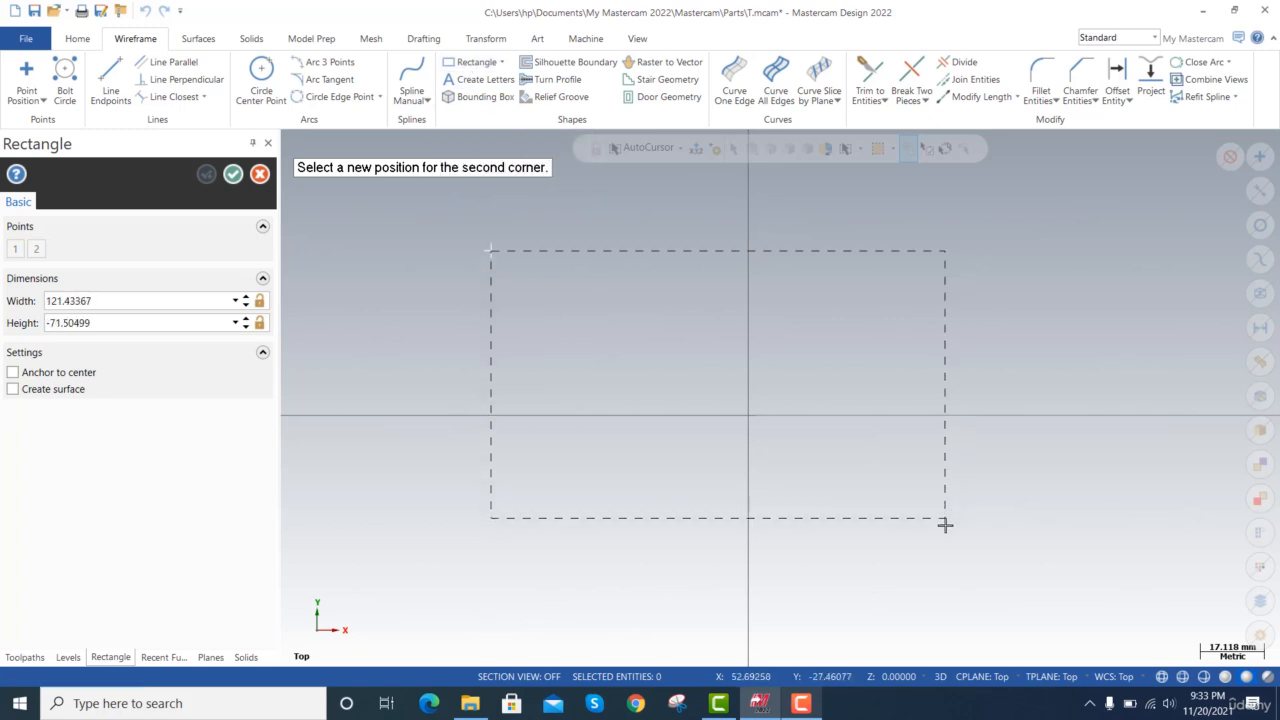
left_click(998, 556)
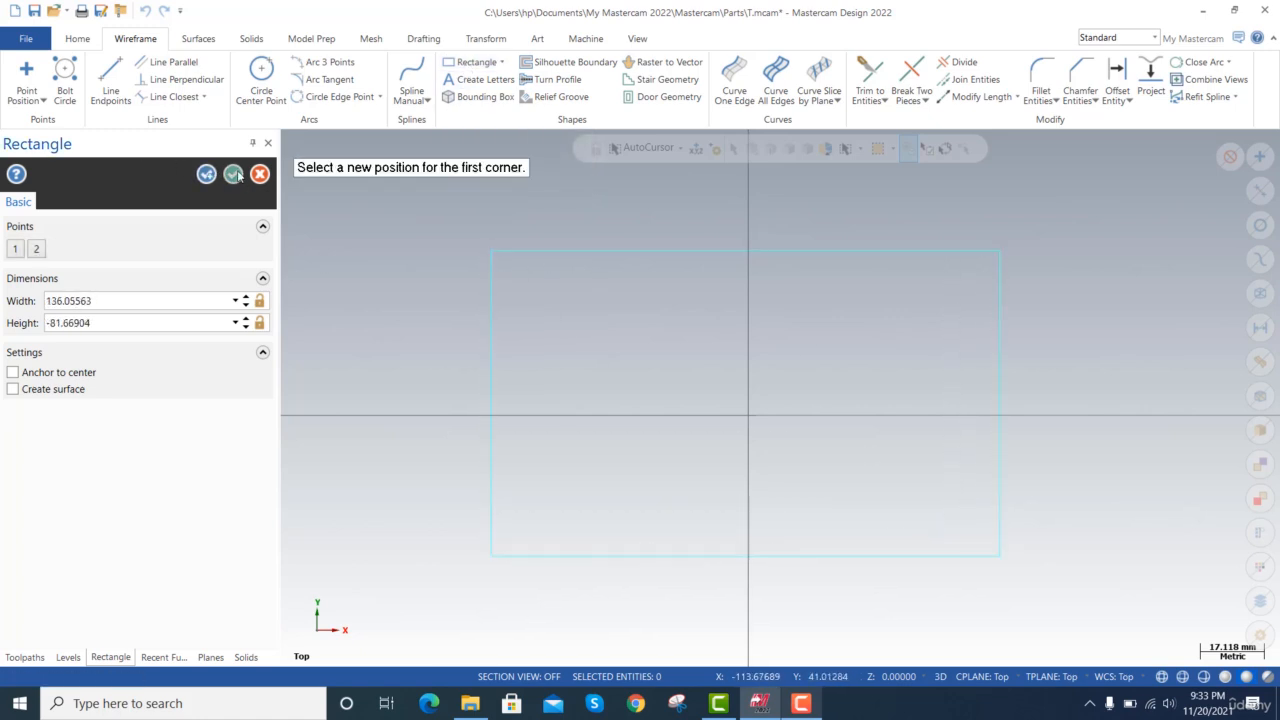
key("Escape")
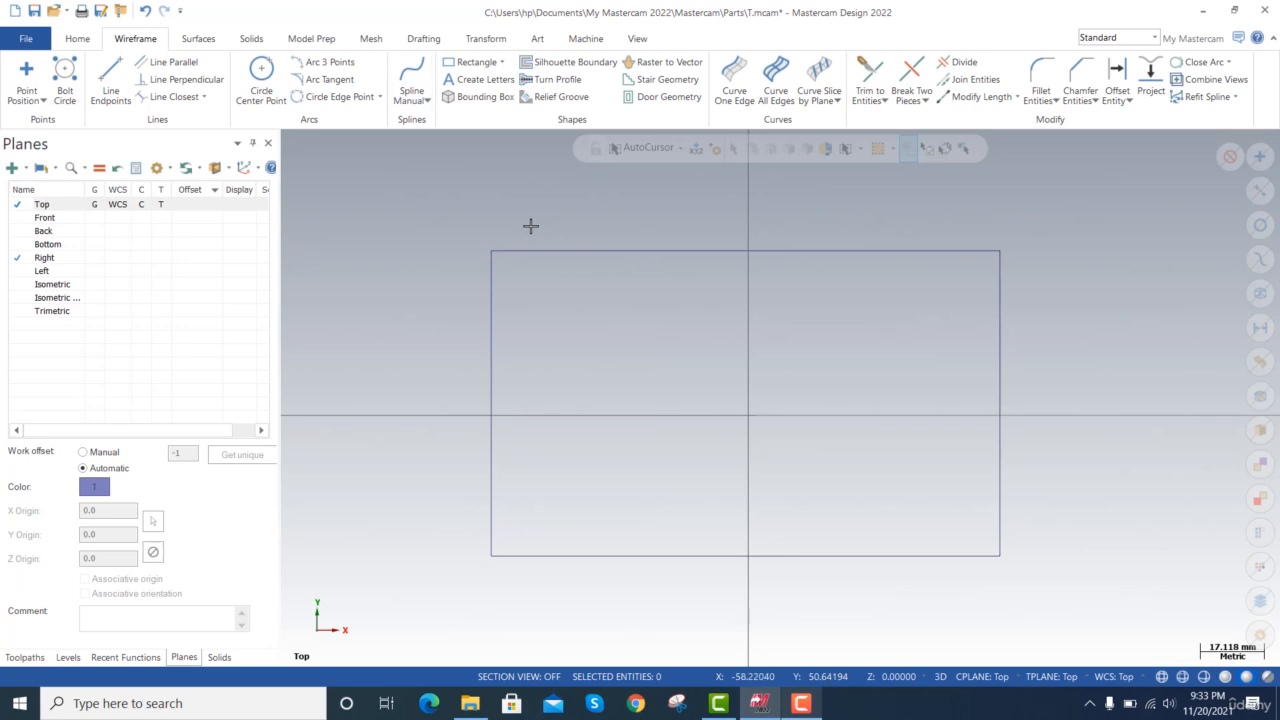
Create a flat boundary surface from the chained rectangle outline.
left_click(201, 39)
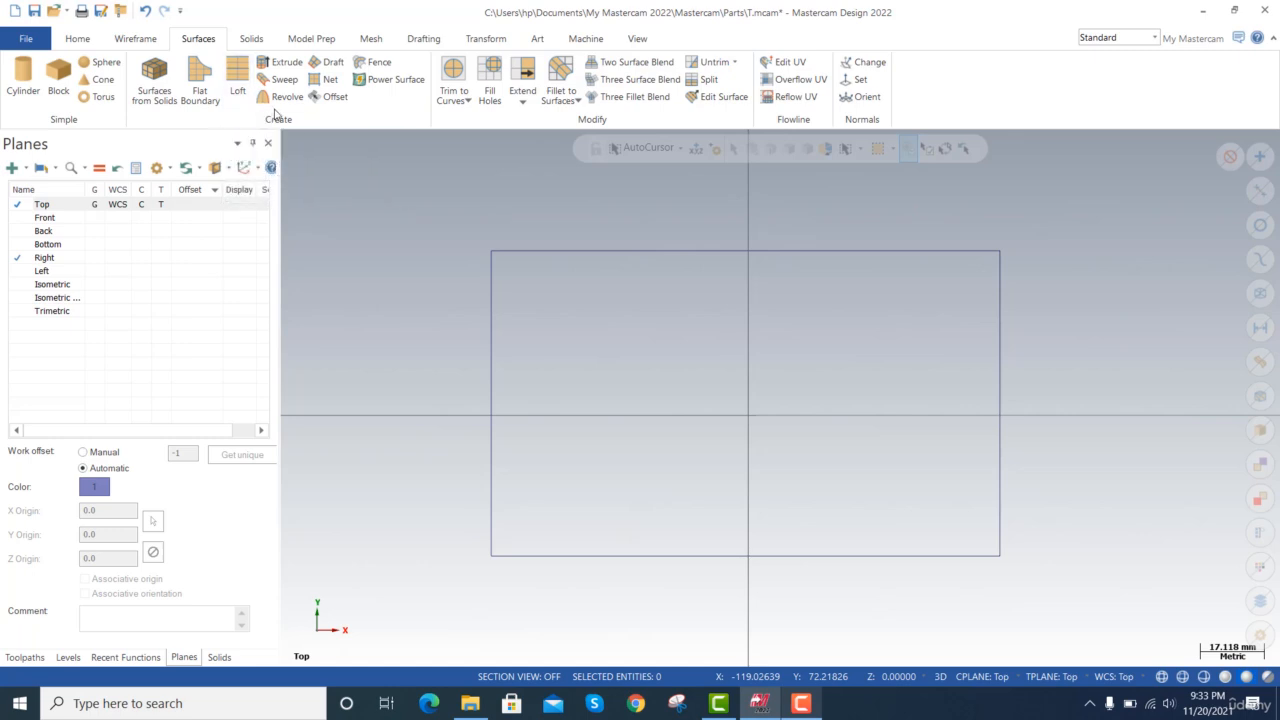
scroll(280, 104, "down", 2)
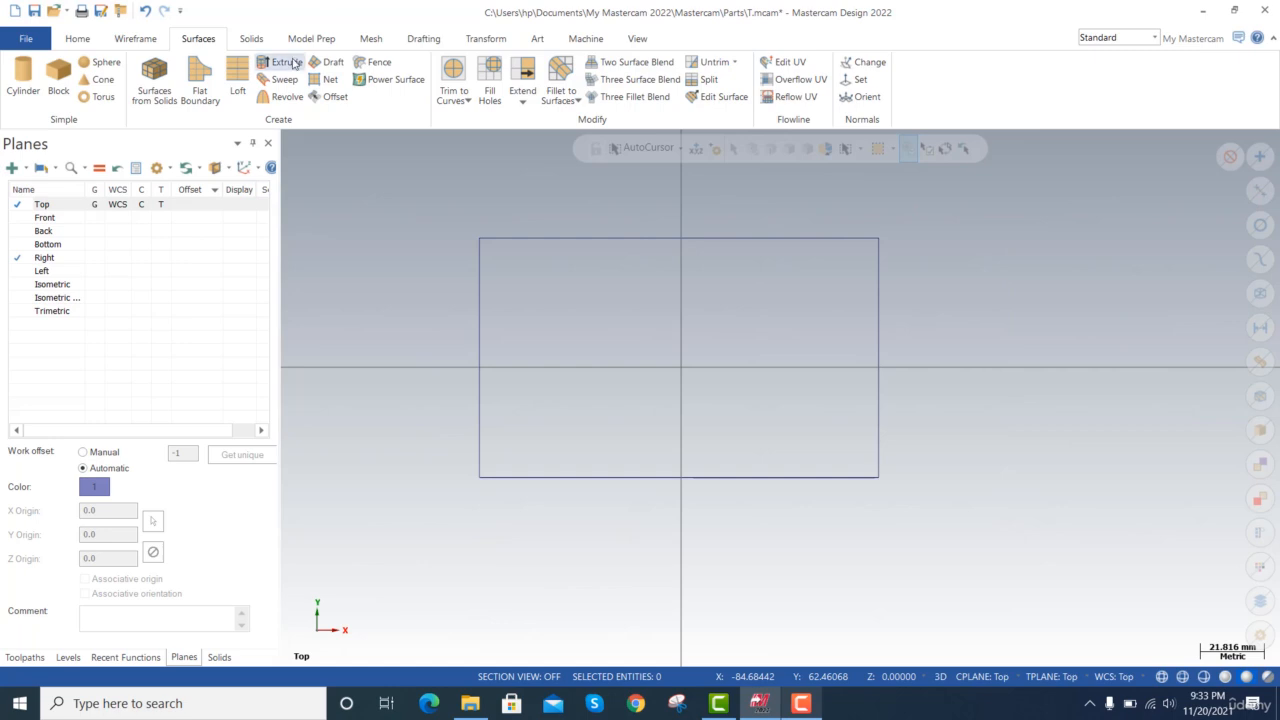
left_click(200, 92)
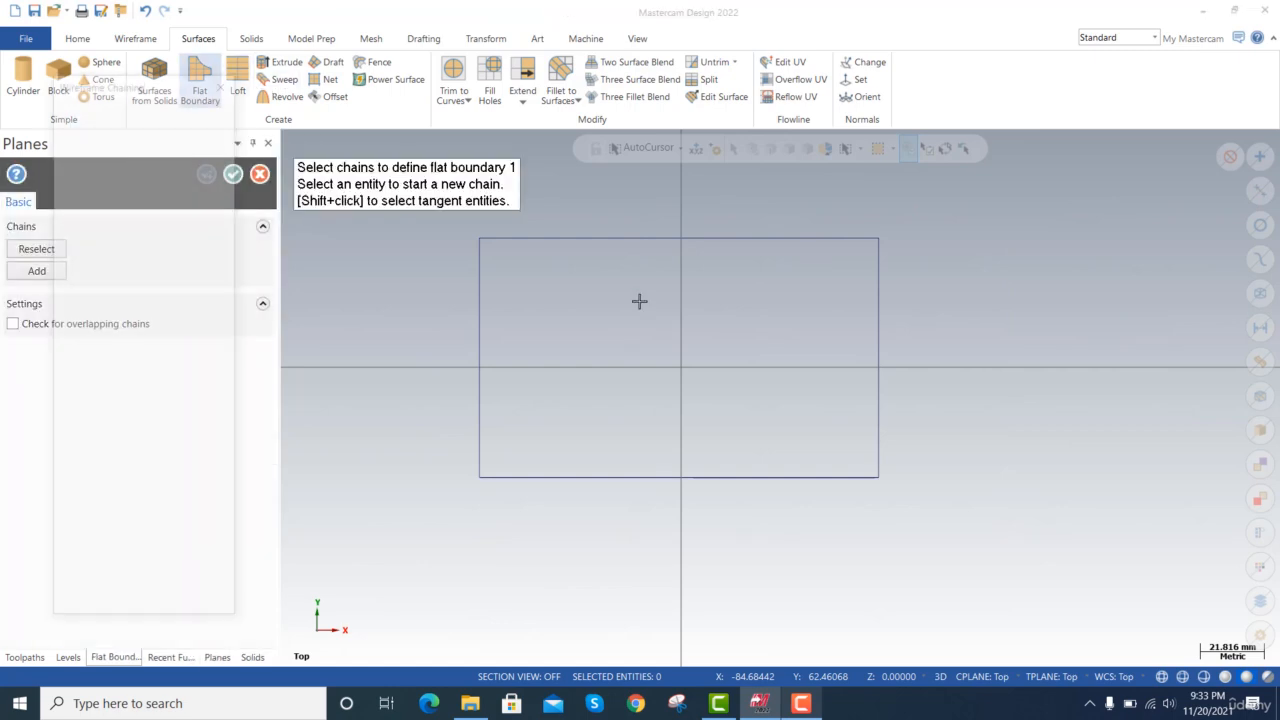
left_click(636, 240)
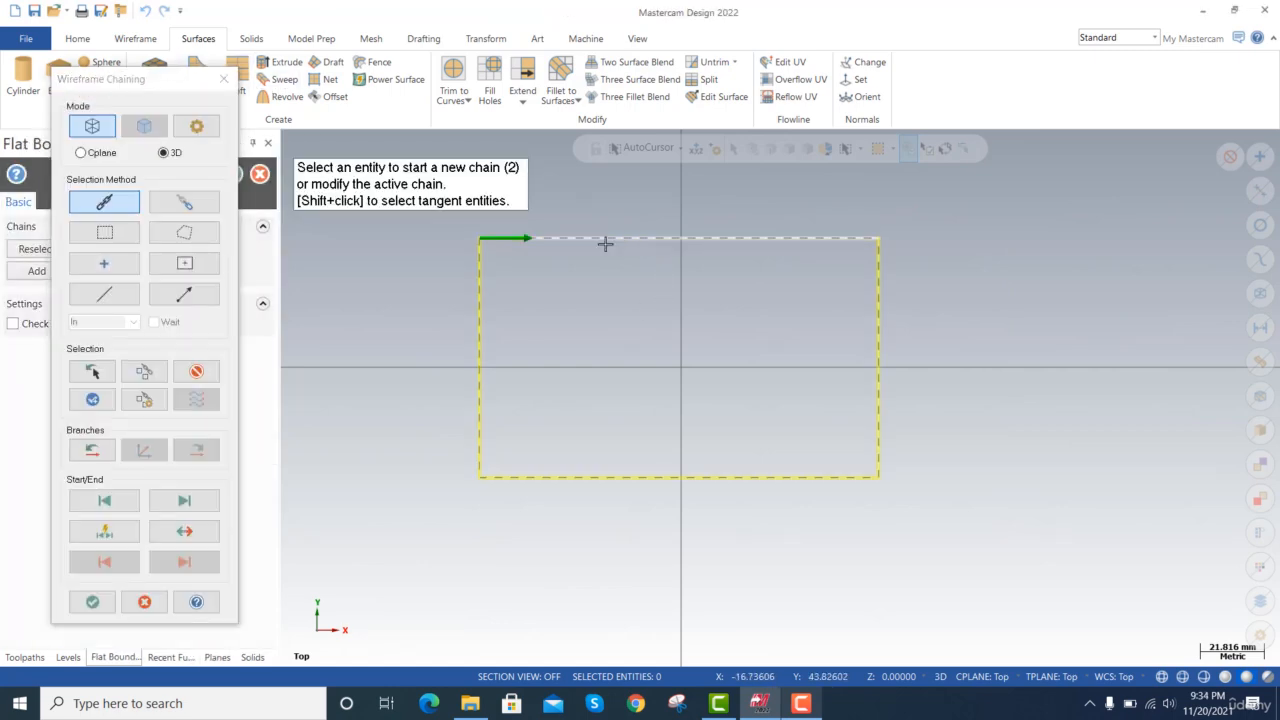
left_click(104, 603)
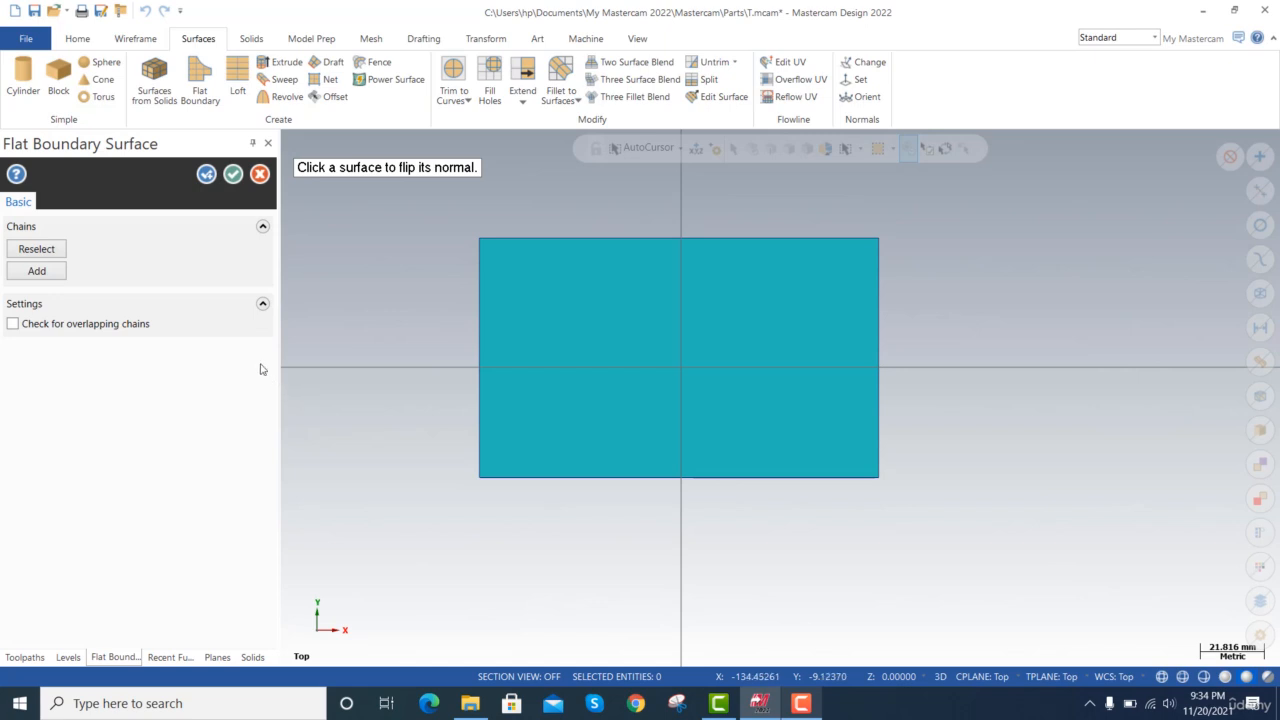
left_click(232, 174)
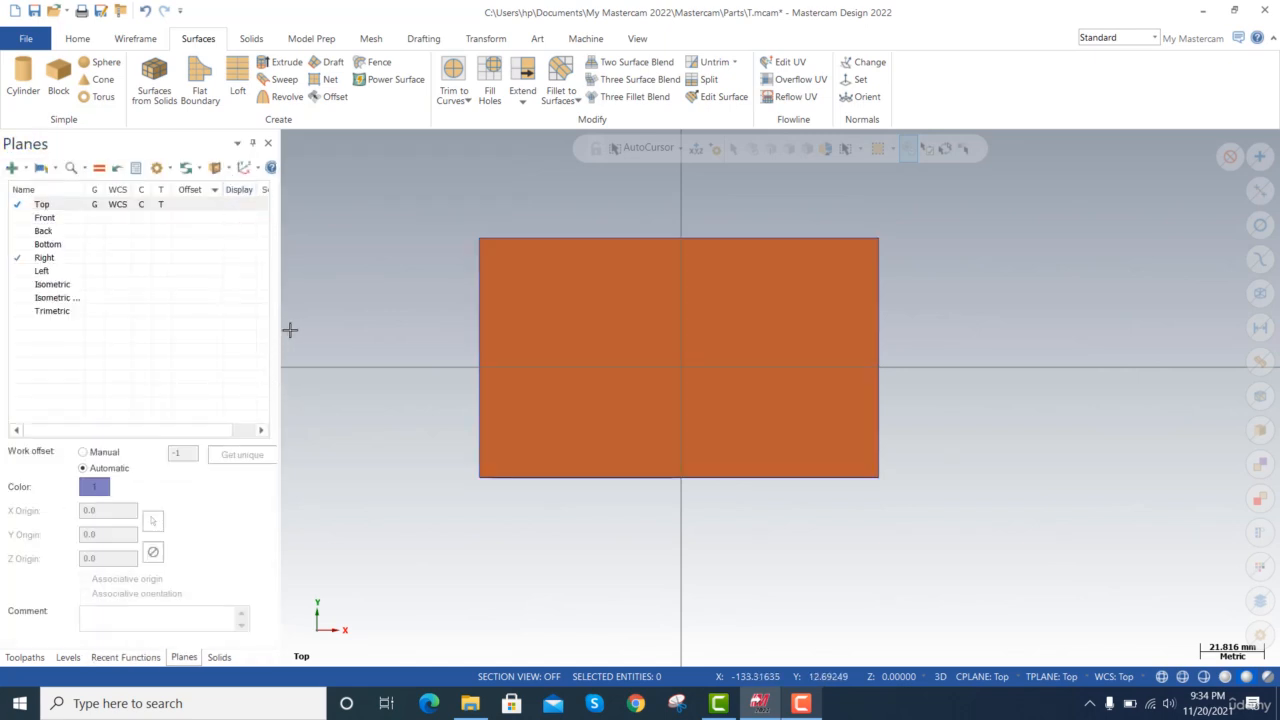
Examine the flat rectangular surface in a tilted, nearly edge-on 3D view.
key("alt+Up")
key("alt+Up")
key("alt+Up")
key("alt+Up")
key("Up")
key("alt+Up")
key("alt+Up")
key("alt+Up")
key("alt+Up")
key("alt+Up")
key("alt+Up")
key("alt+Up")
key("alt+Up")
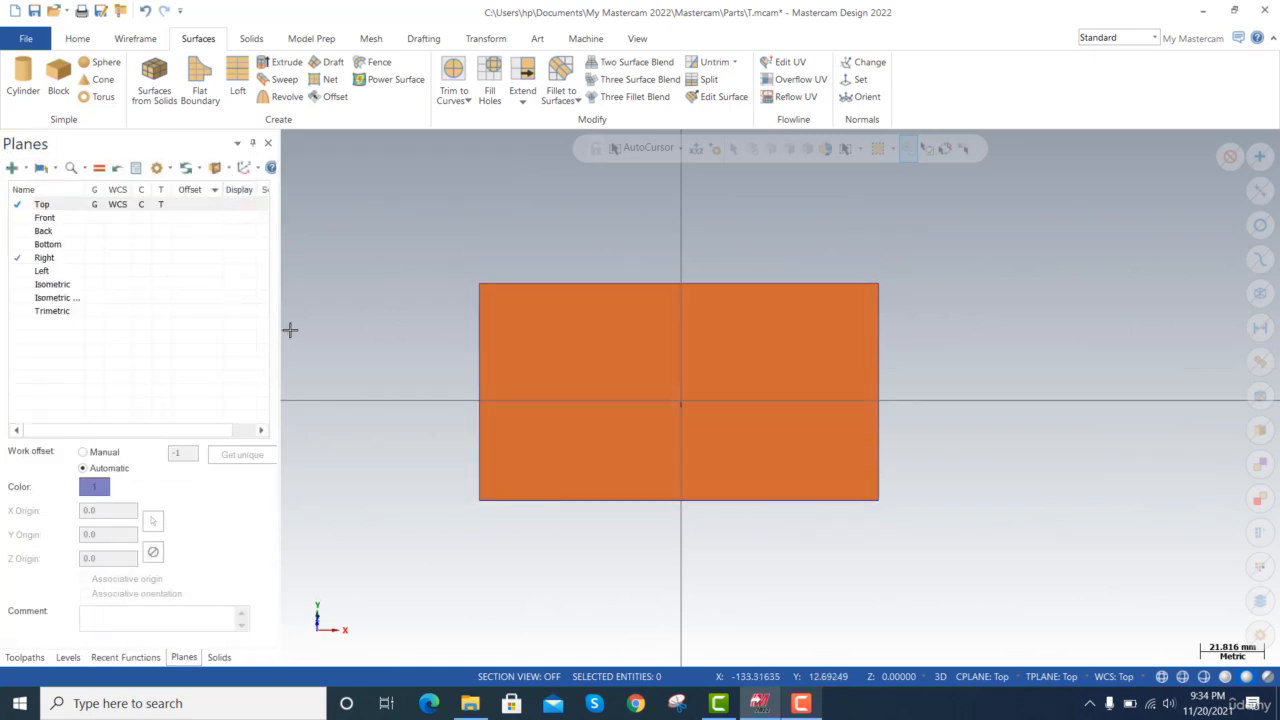
key("alt+Up")
key("alt+Up")
key("alt+Up")
key("alt+Up")
key("alt+Up")
key("alt+Up")
key("alt+Up")
key("alt+Right")
key("alt+Right")
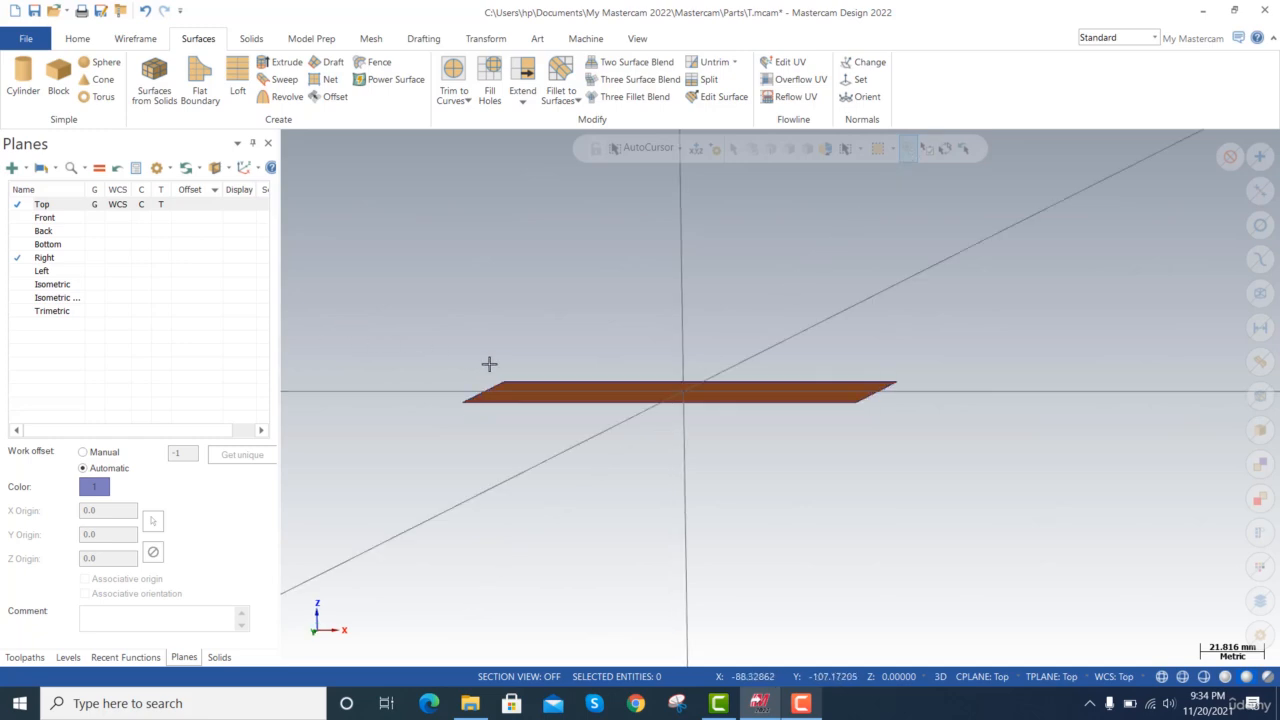
scroll(492, 363, "up", 3)
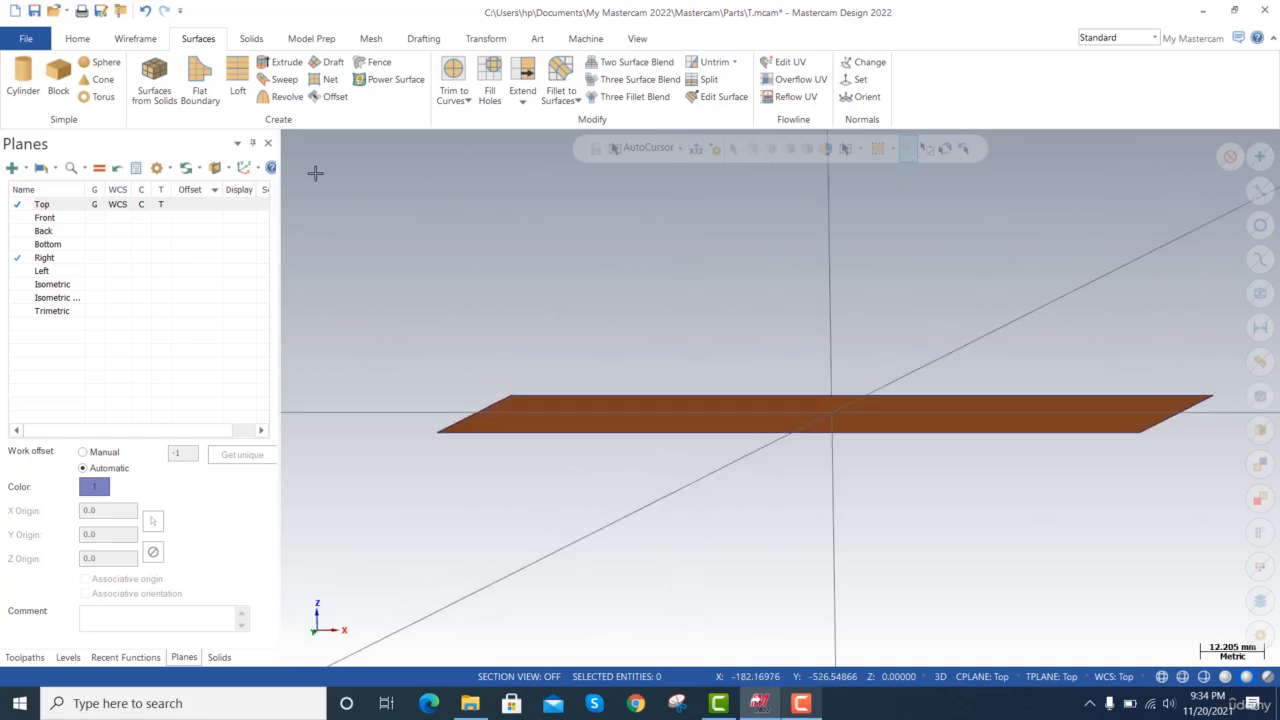
scroll(852, 310, "down", 3)
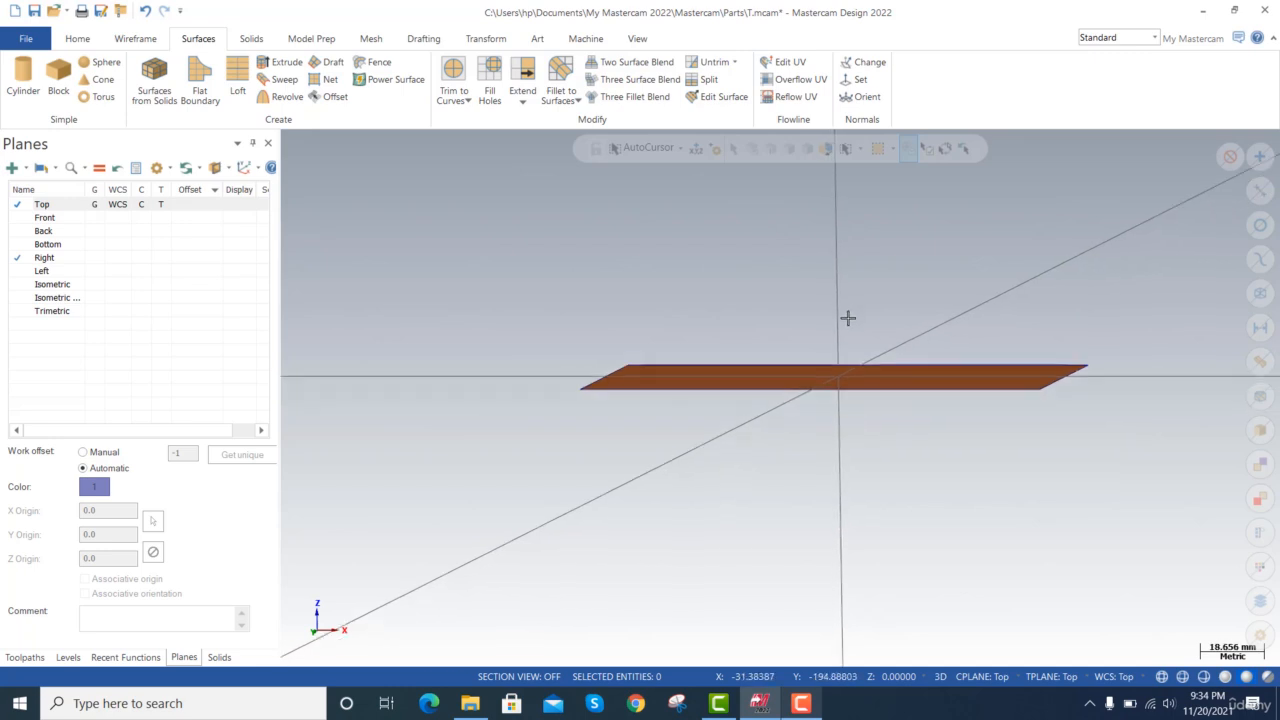
scroll(848, 316, "up", 2)
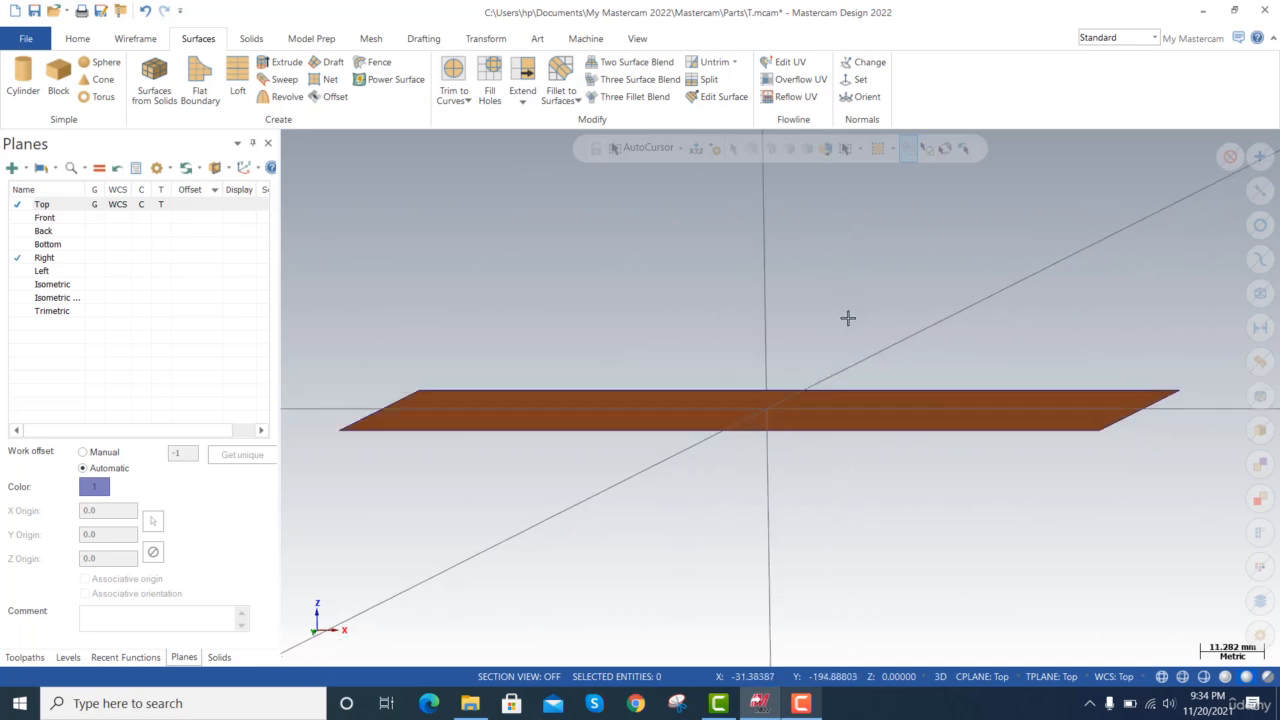
scroll(845, 320, "down", 4)
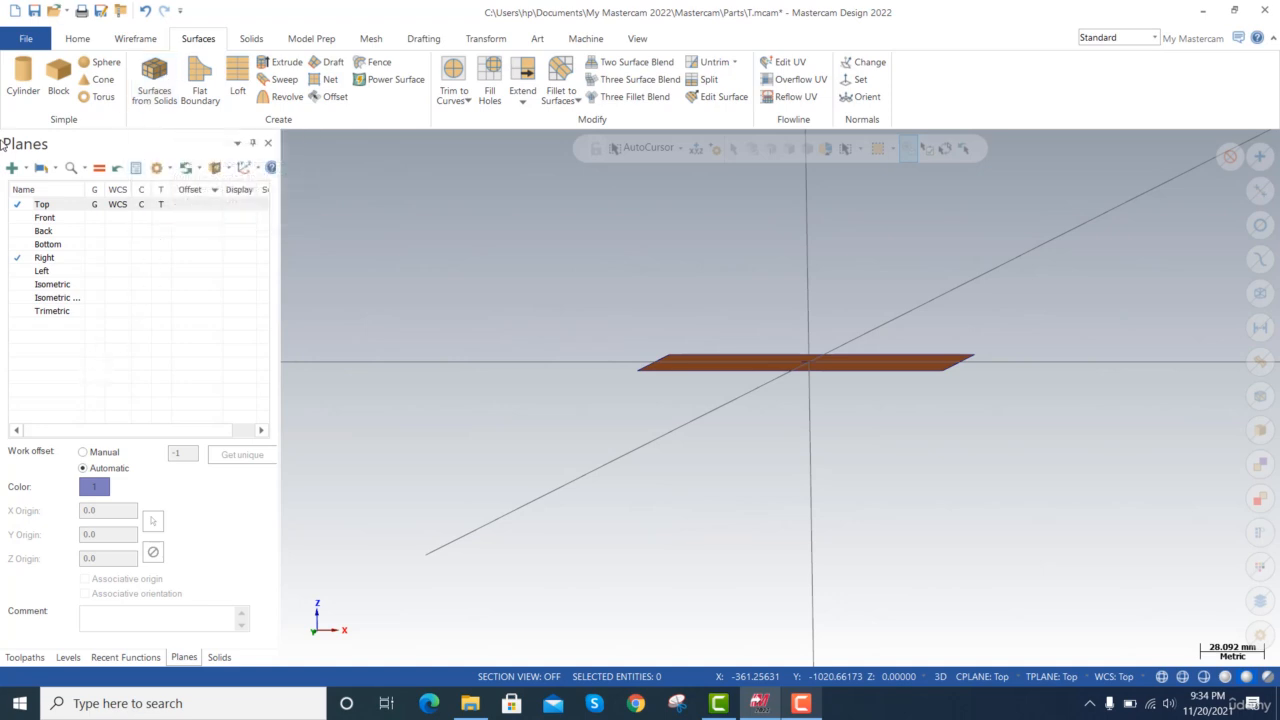
Create a new plane relative to the WCS Top plane with its Z origin at 60 mm.
left_click(14, 171)
left_click(42, 173)
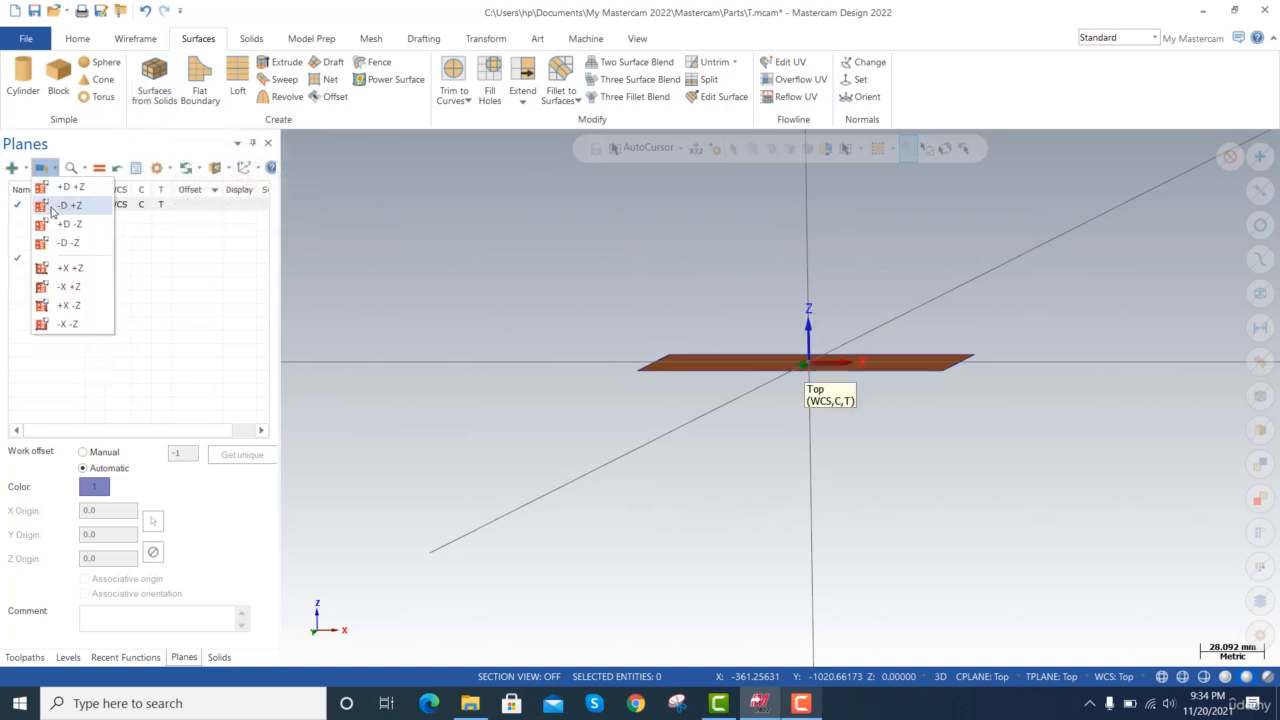
left_click(12, 168)
mouse_move(85, 275)
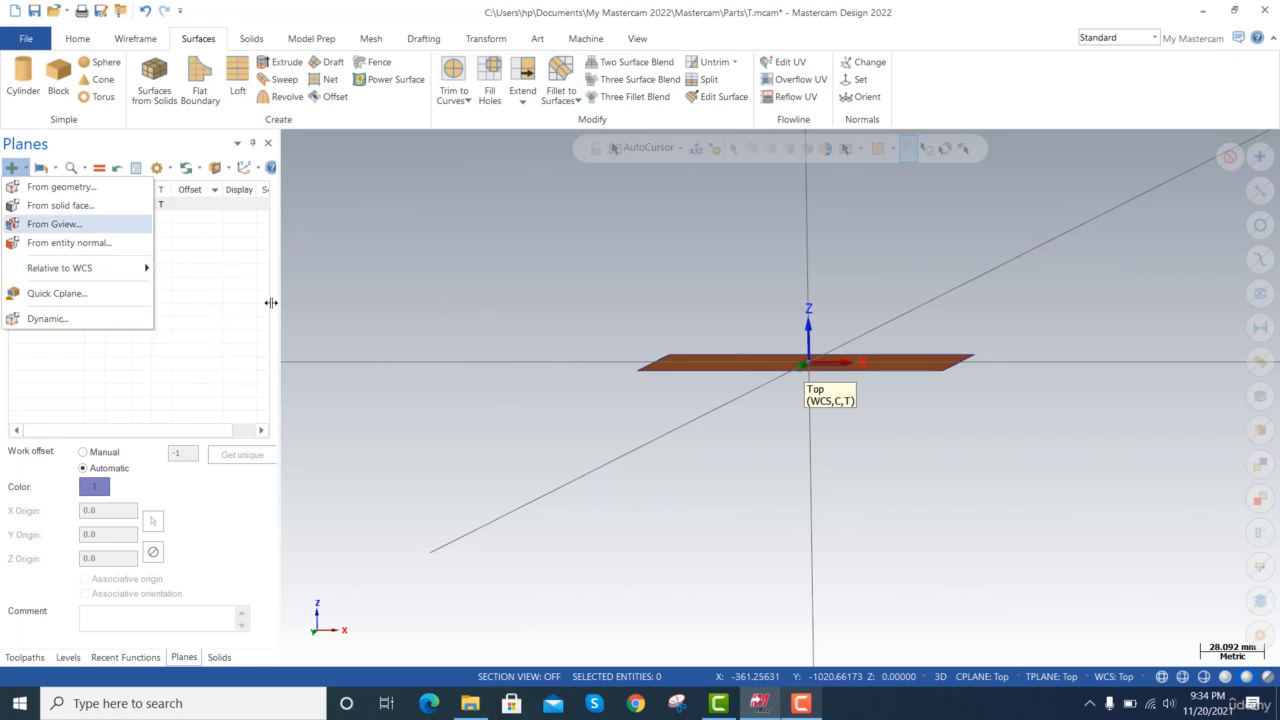
left_click(373, 282)
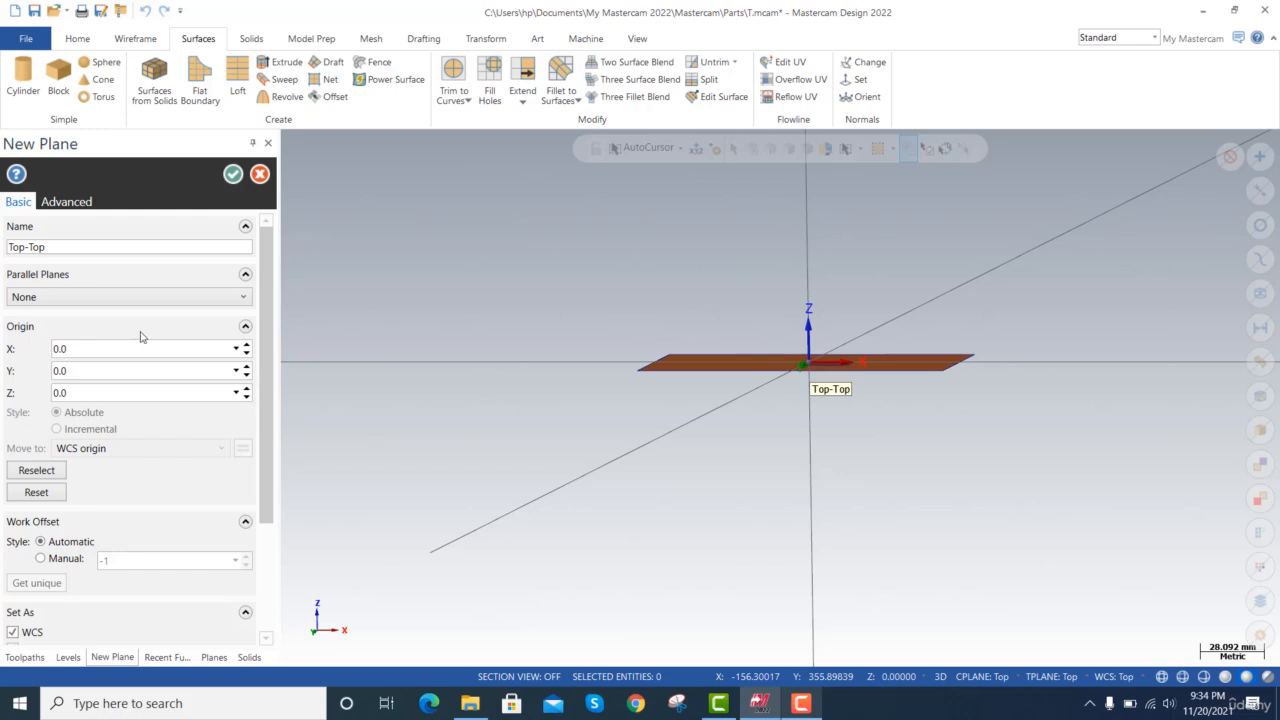
left_click(88, 392)
key("Tab")
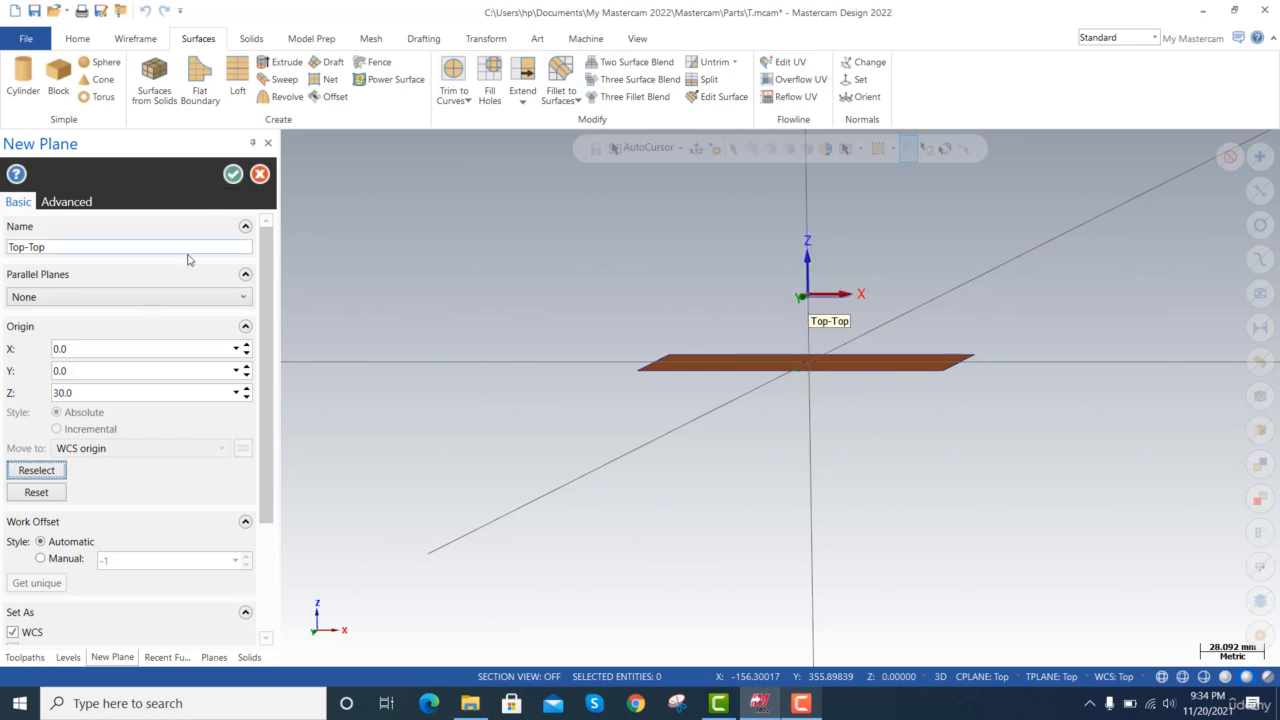
left_click(79, 392)
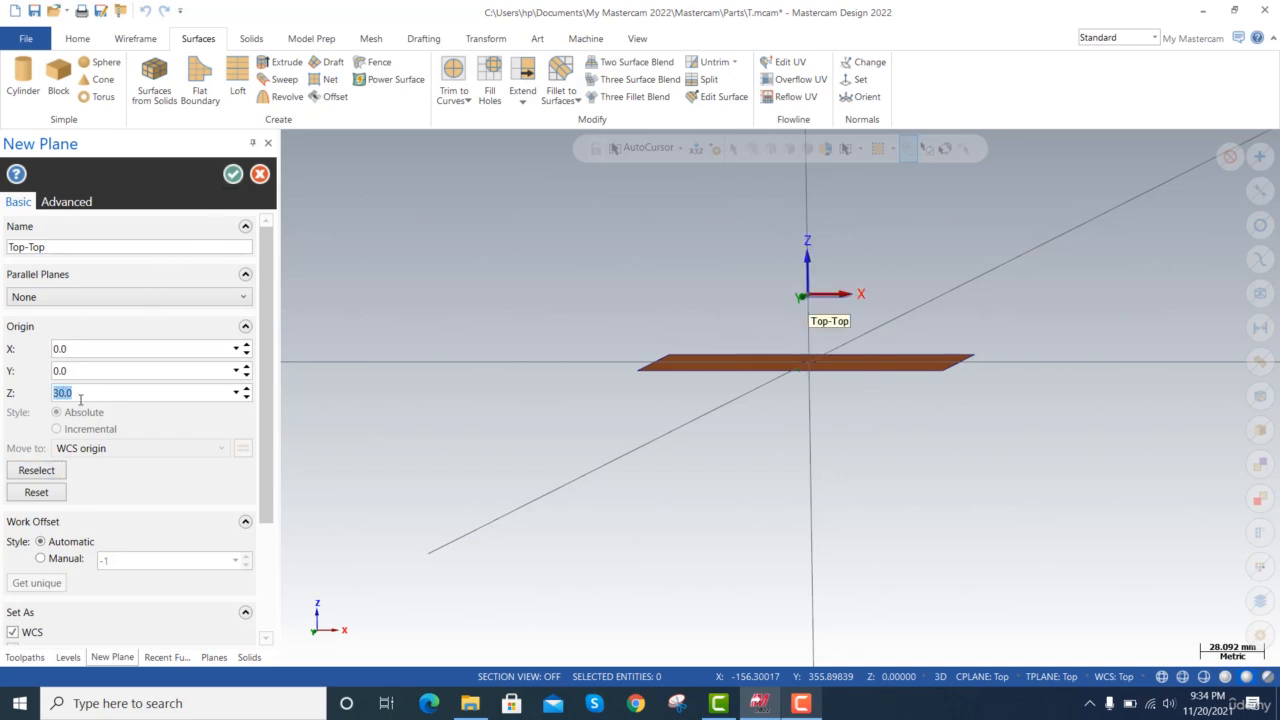
key("Tab")
left_click(232, 174)
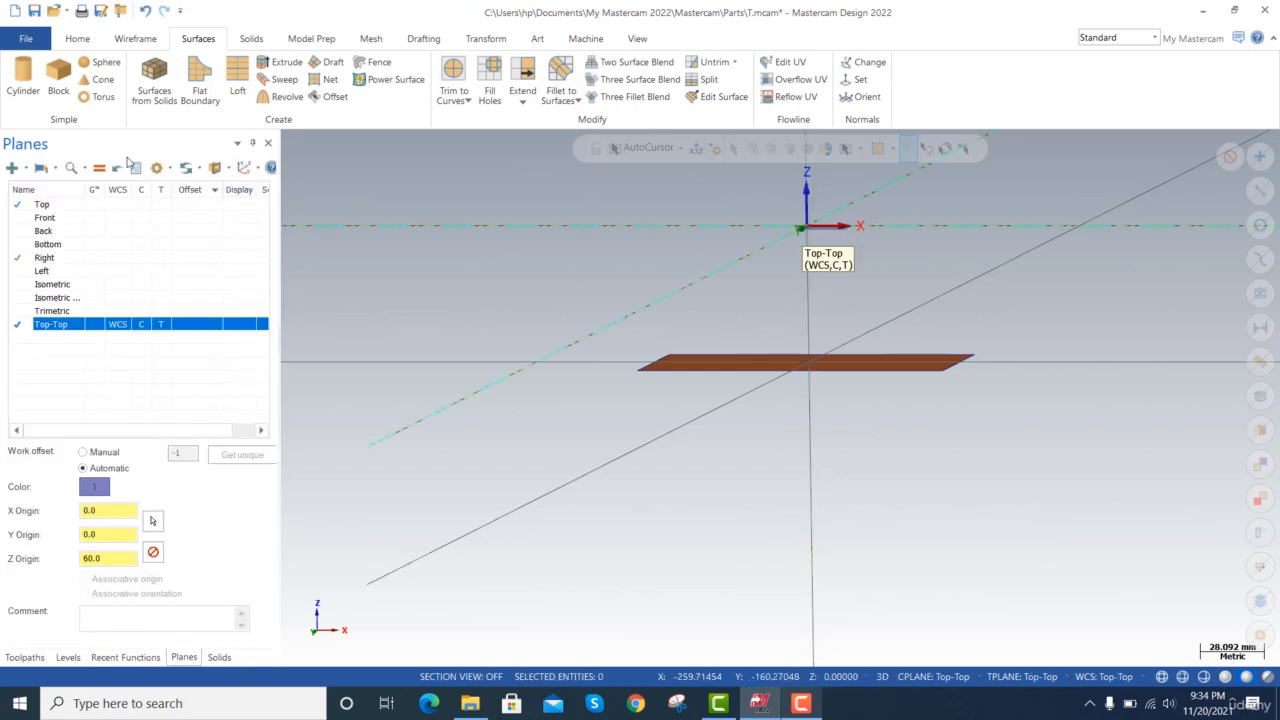
Draw a center-point circle with a 25 mm radius at the origin of the raised plane.
left_click(134, 38)
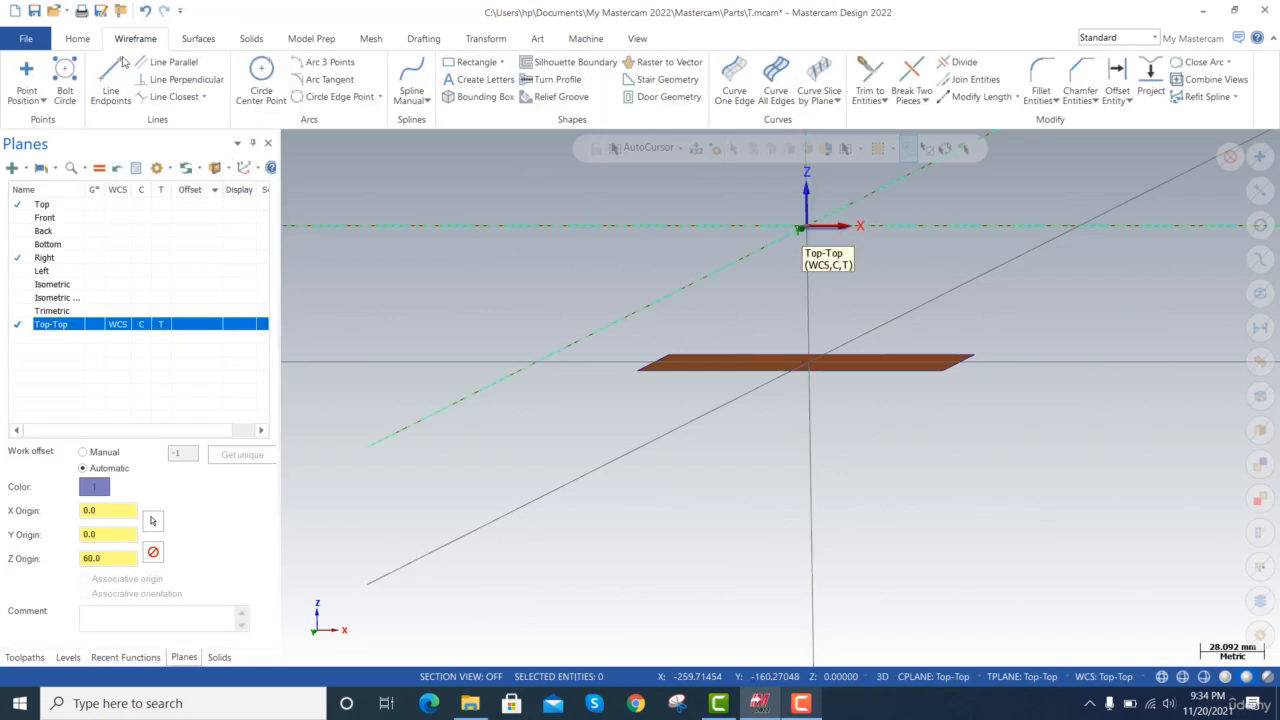
left_click(259, 72)
left_click(807, 227)
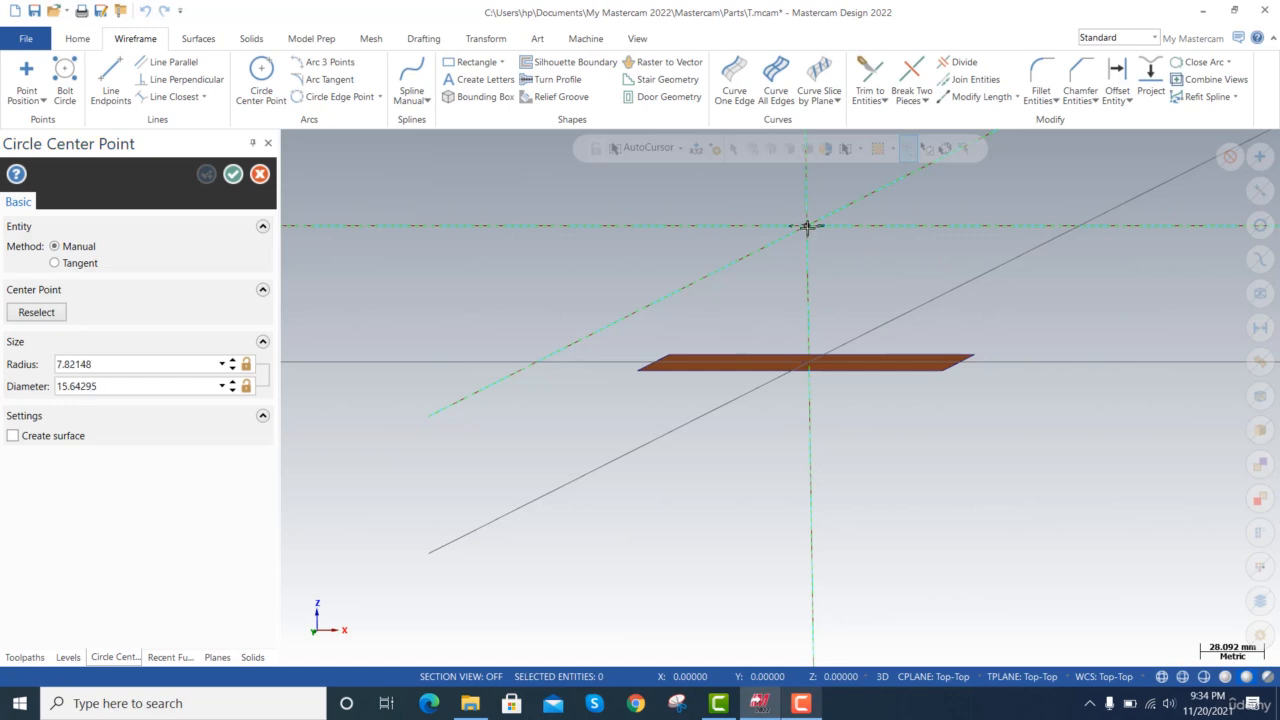
left_click(743, 240)
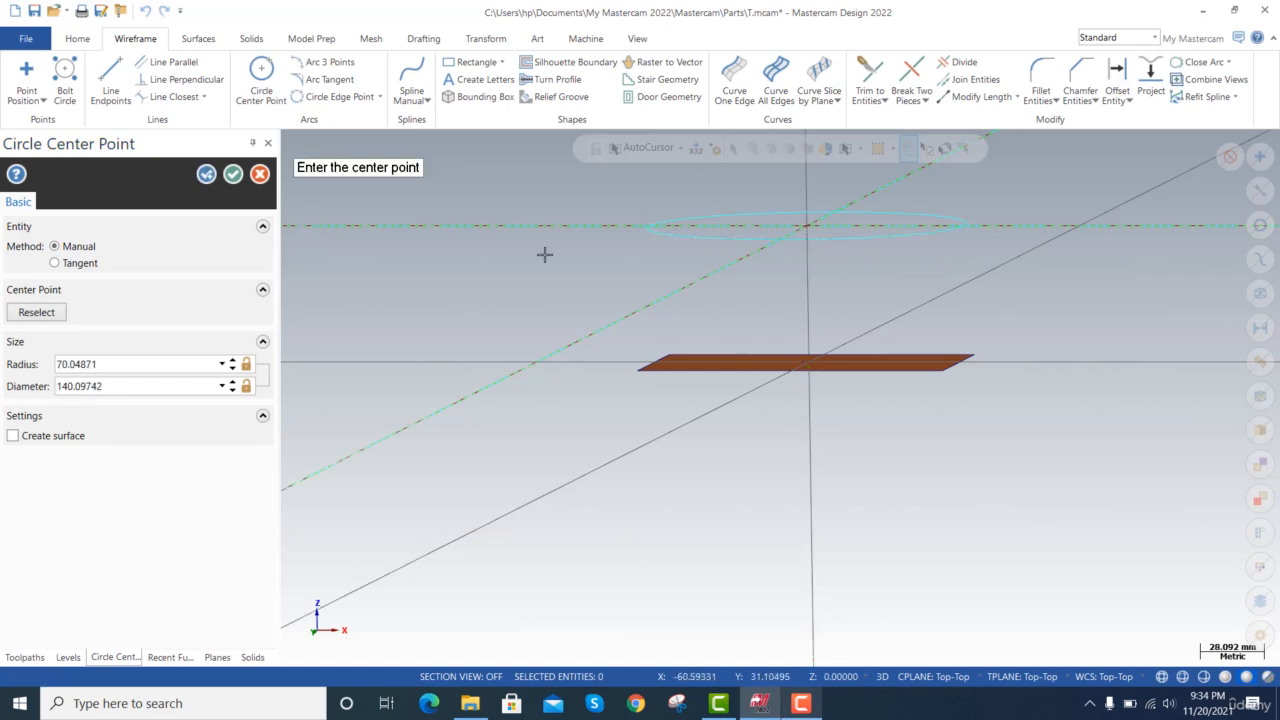
left_click(127, 364)
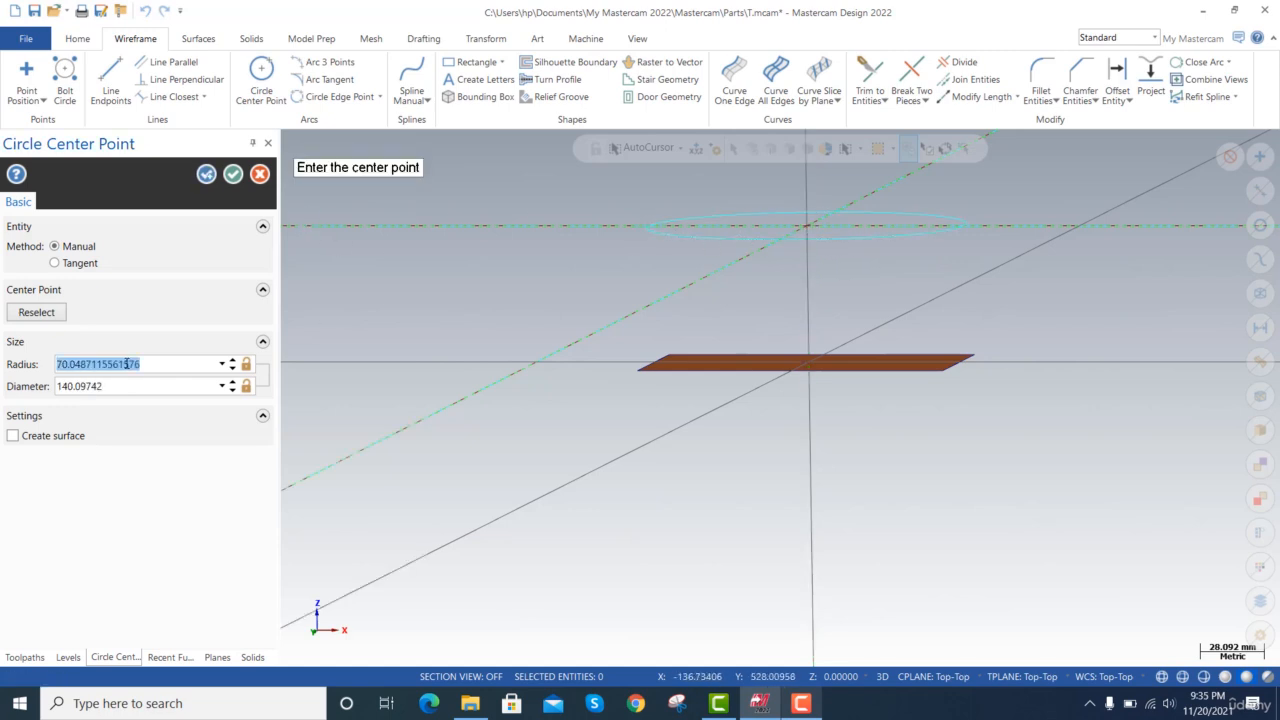
type("25")
key("Tab")
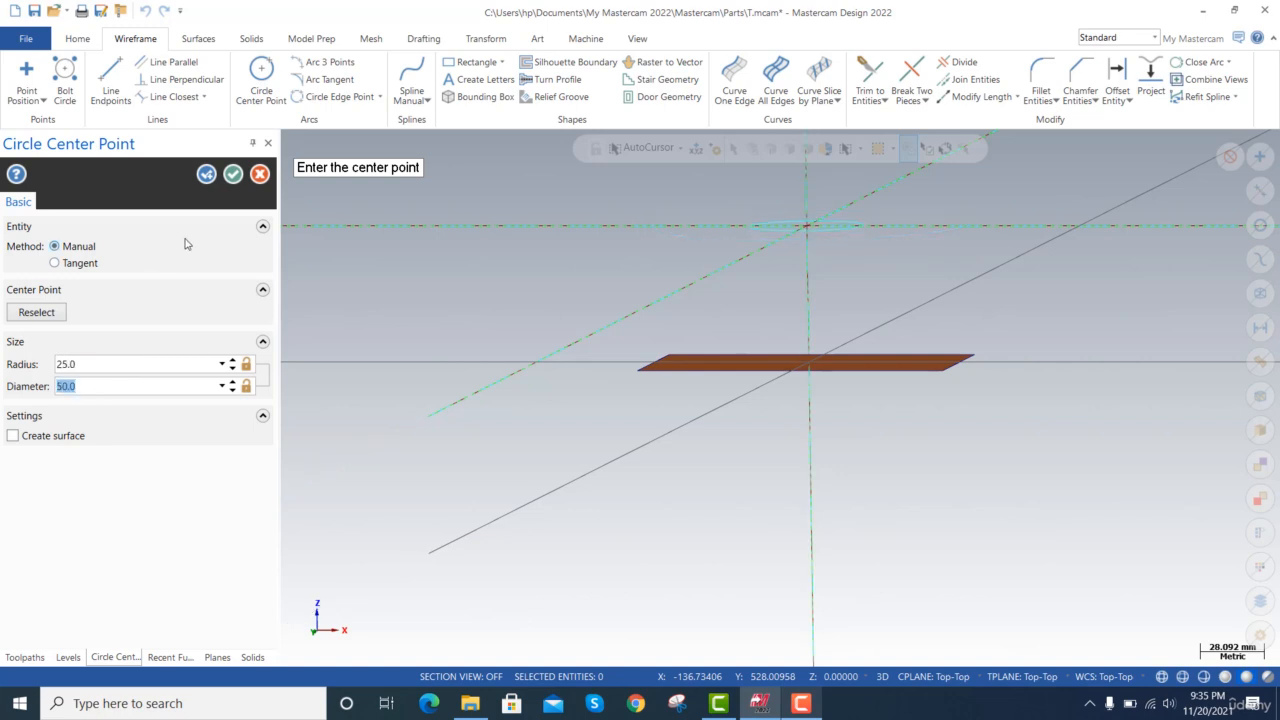
left_click(233, 176)
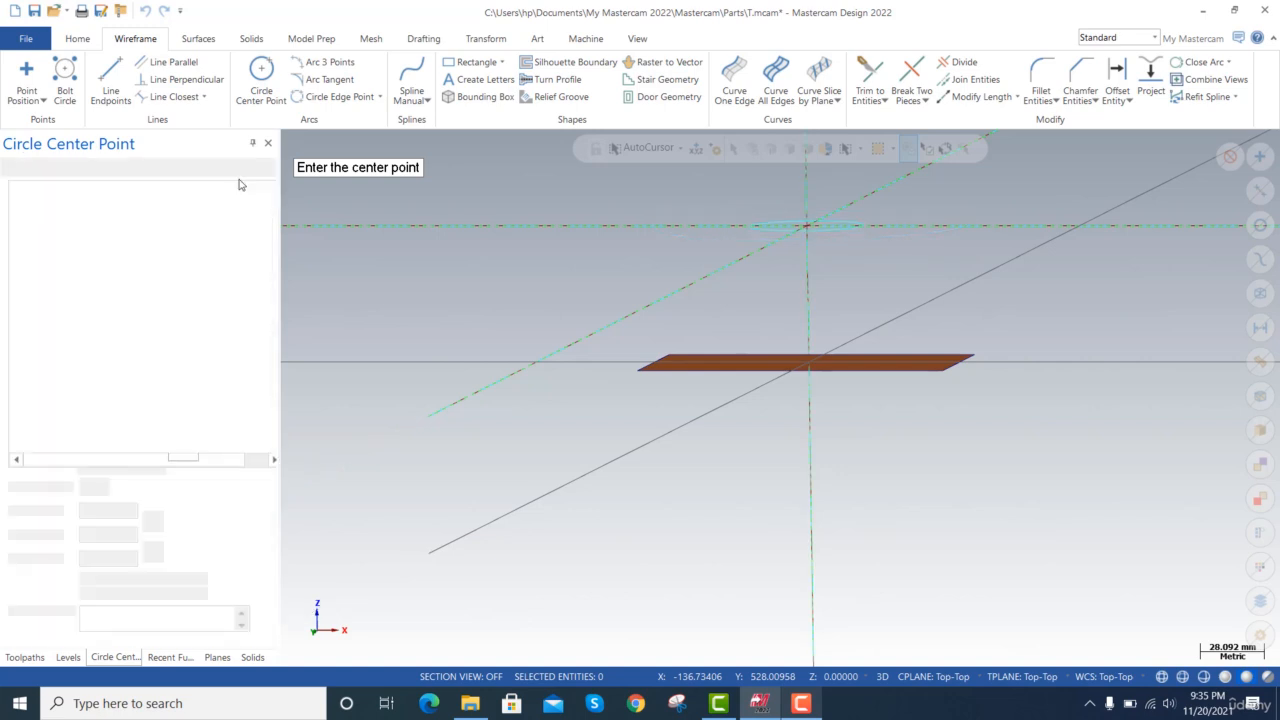
Create a flat boundary surface from the chained circle above the rectangle.
left_click(212, 40)
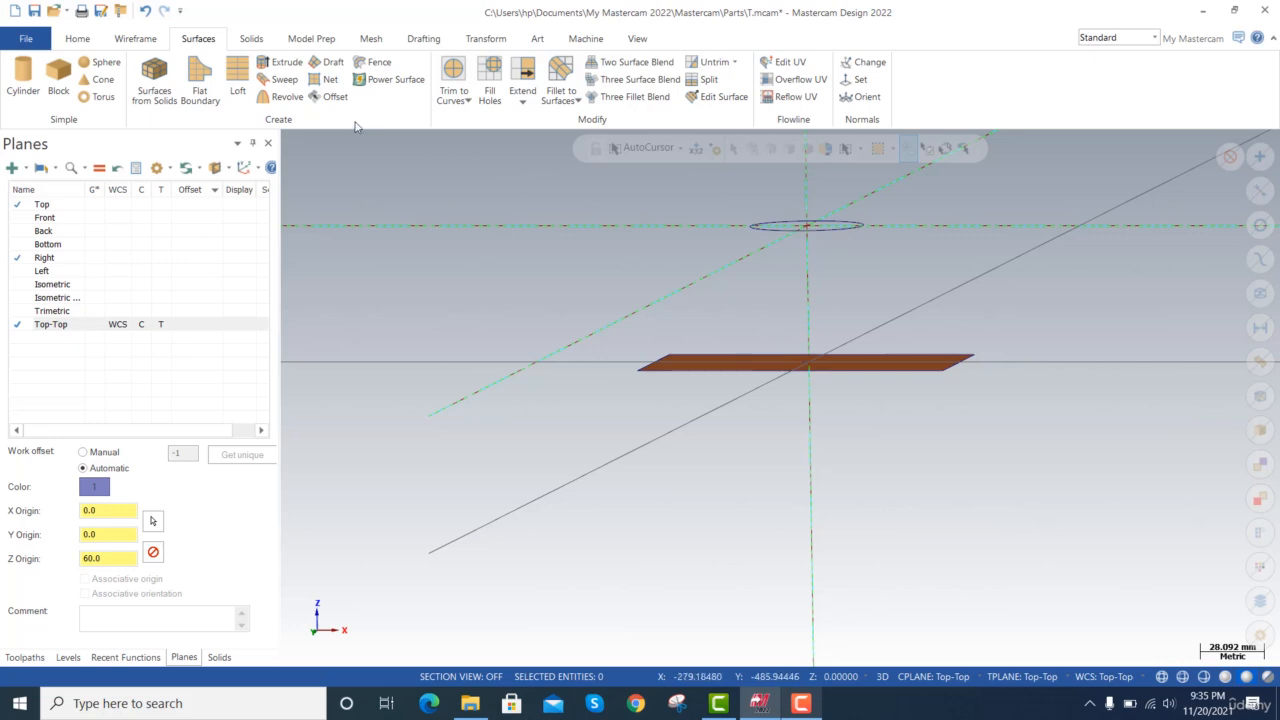
left_click(200, 85)
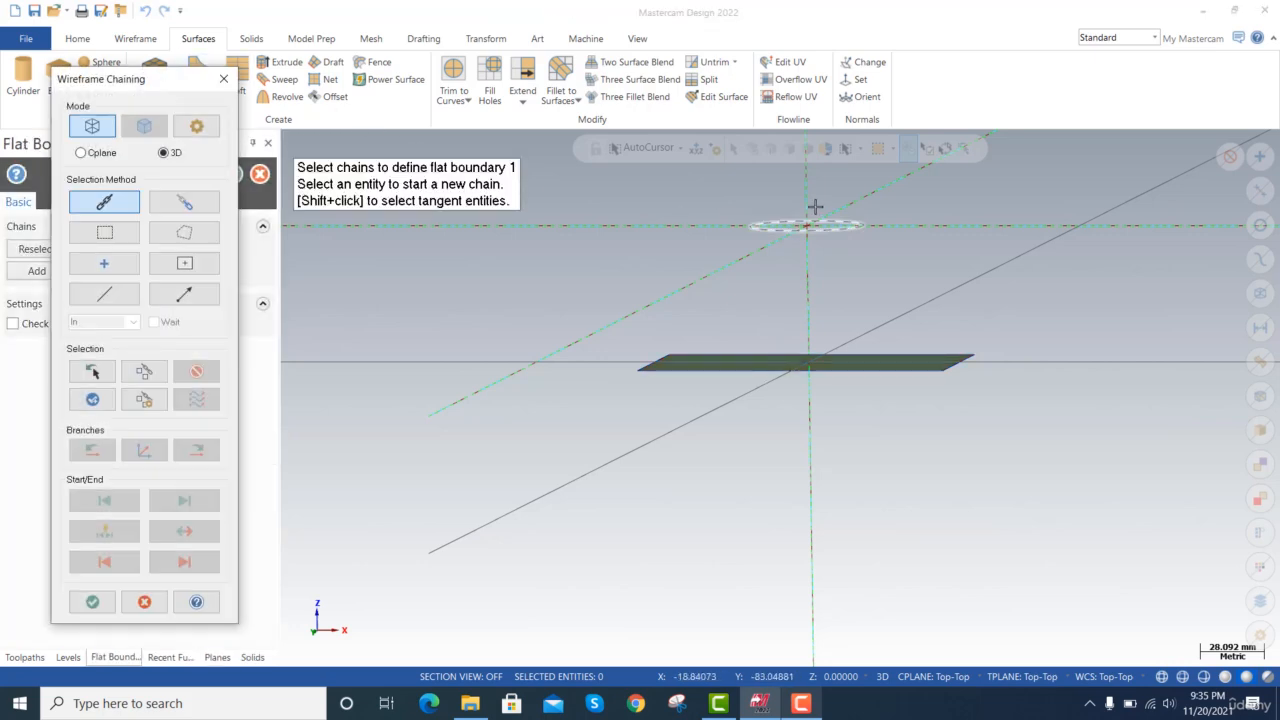
left_click(828, 224)
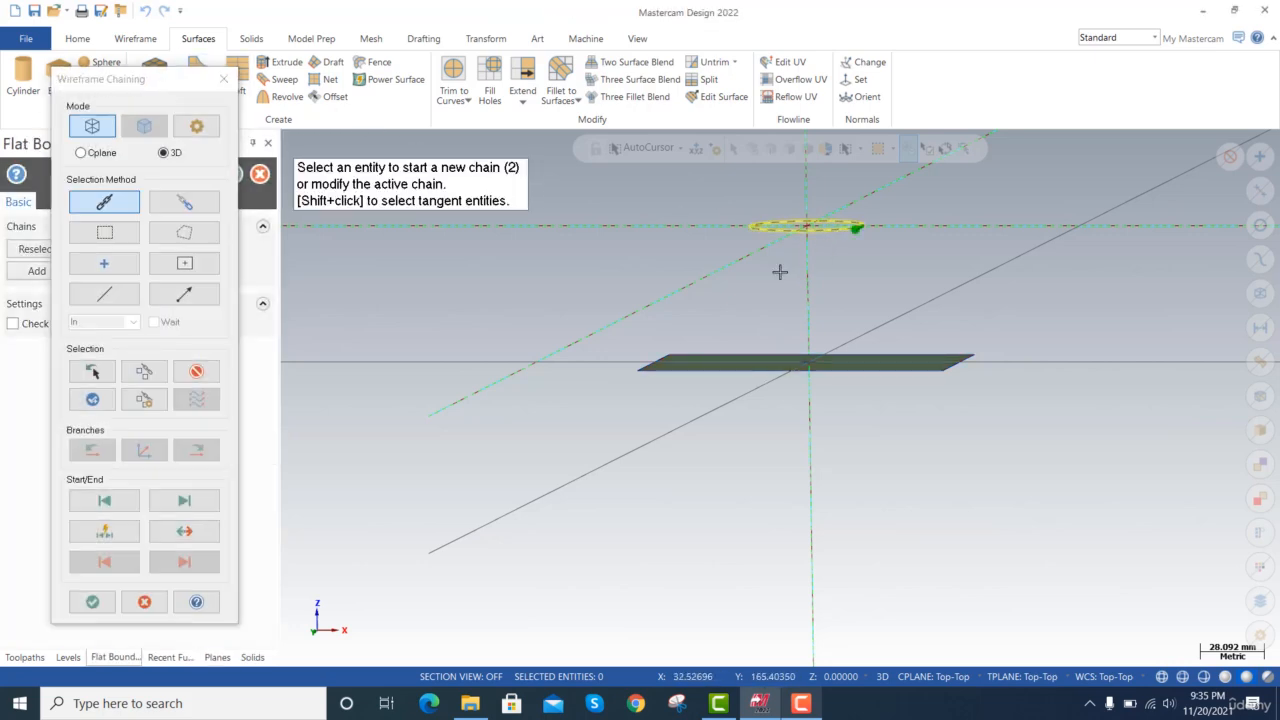
left_click(96, 605)
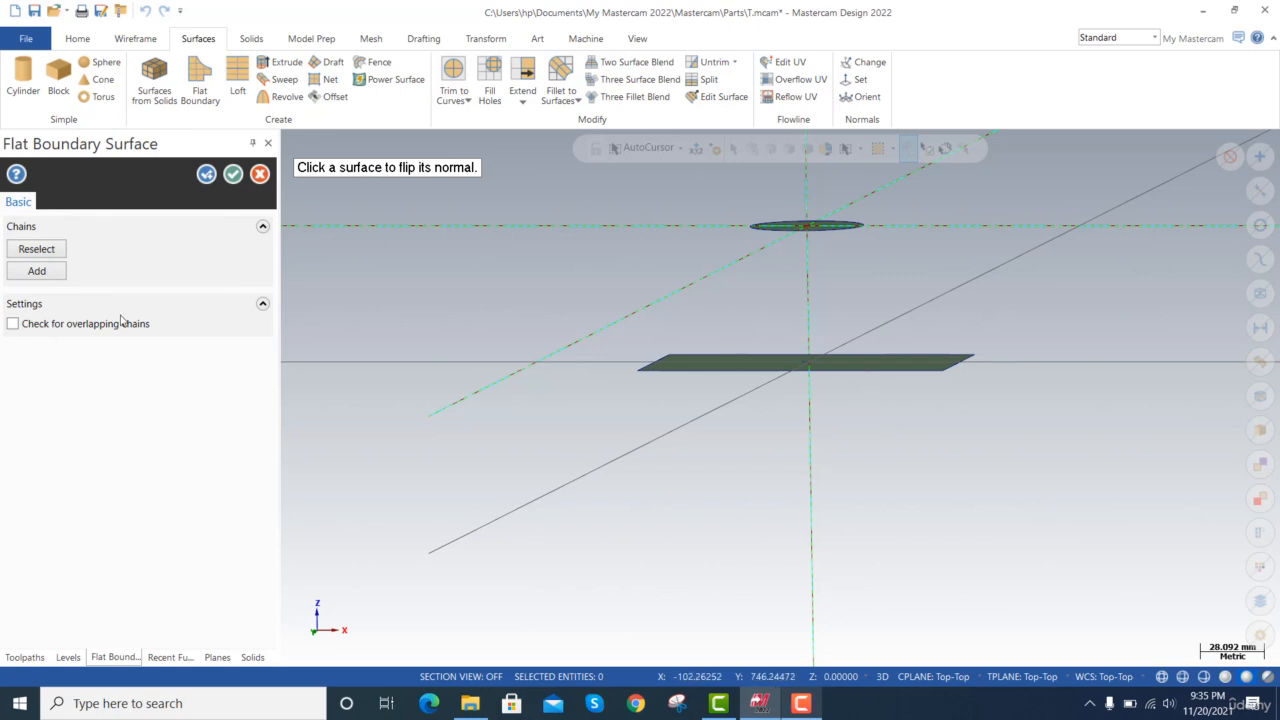
left_click(234, 174)
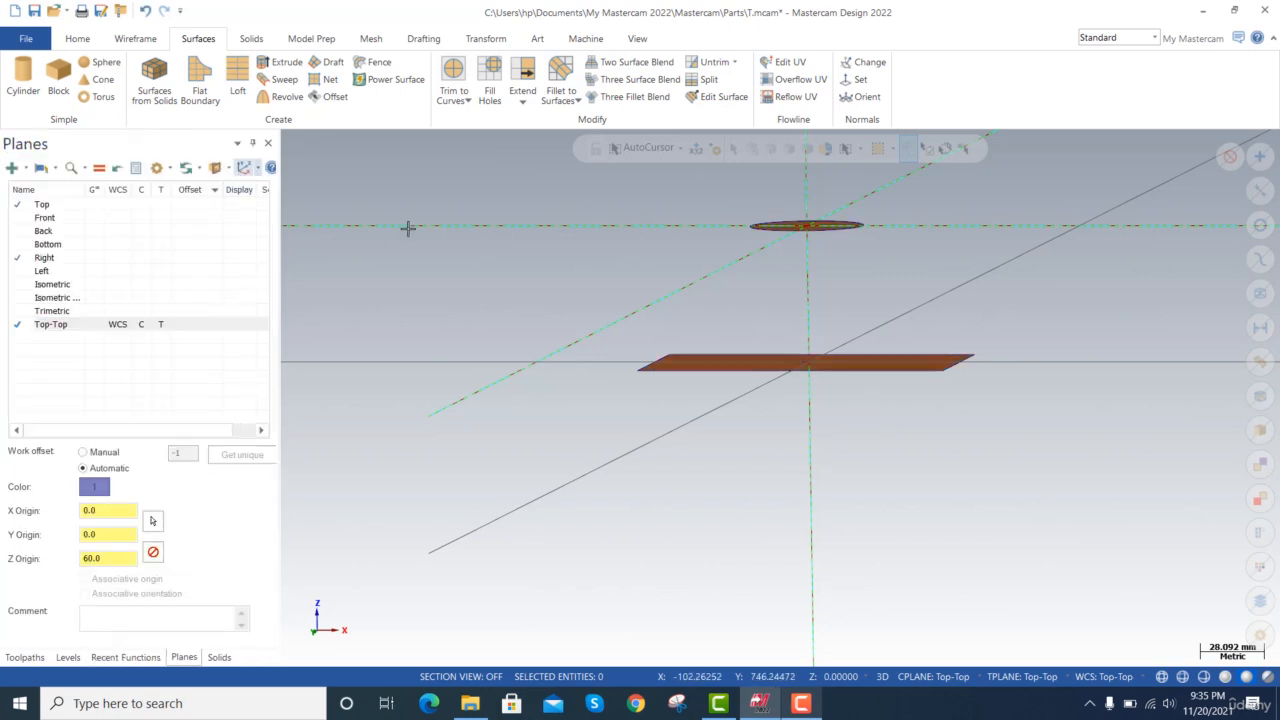
Create another Top-oriented plane relative to the WCS with its Z origin at 30 mm, between the circle and rectangle.
scroll(345, 168, "up", 1)
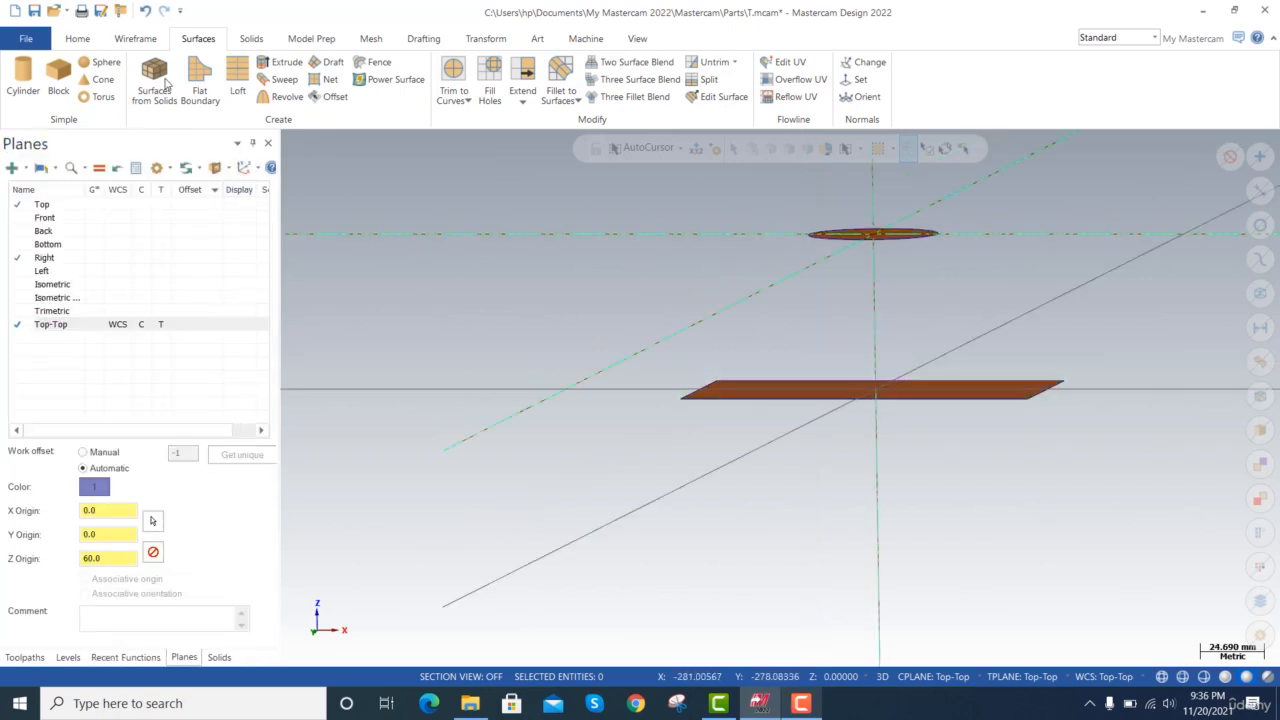
left_click(12, 167)
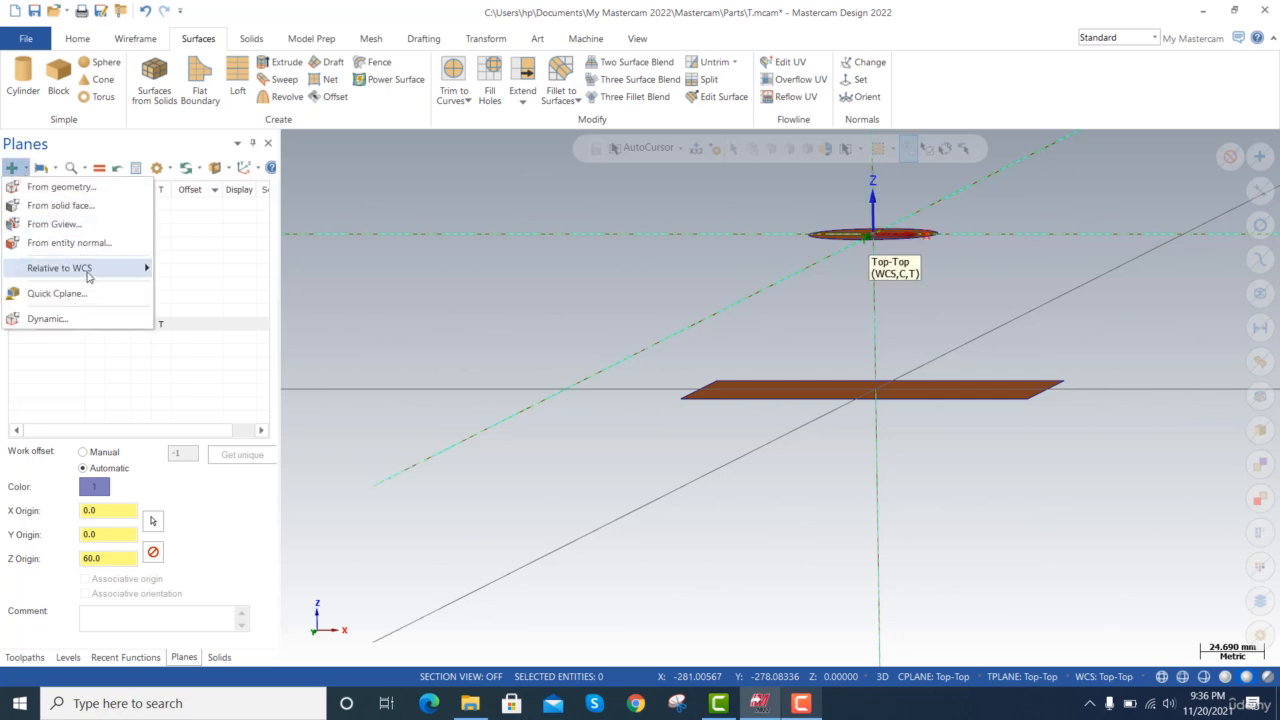
mouse_move(88, 272)
left_click(196, 268)
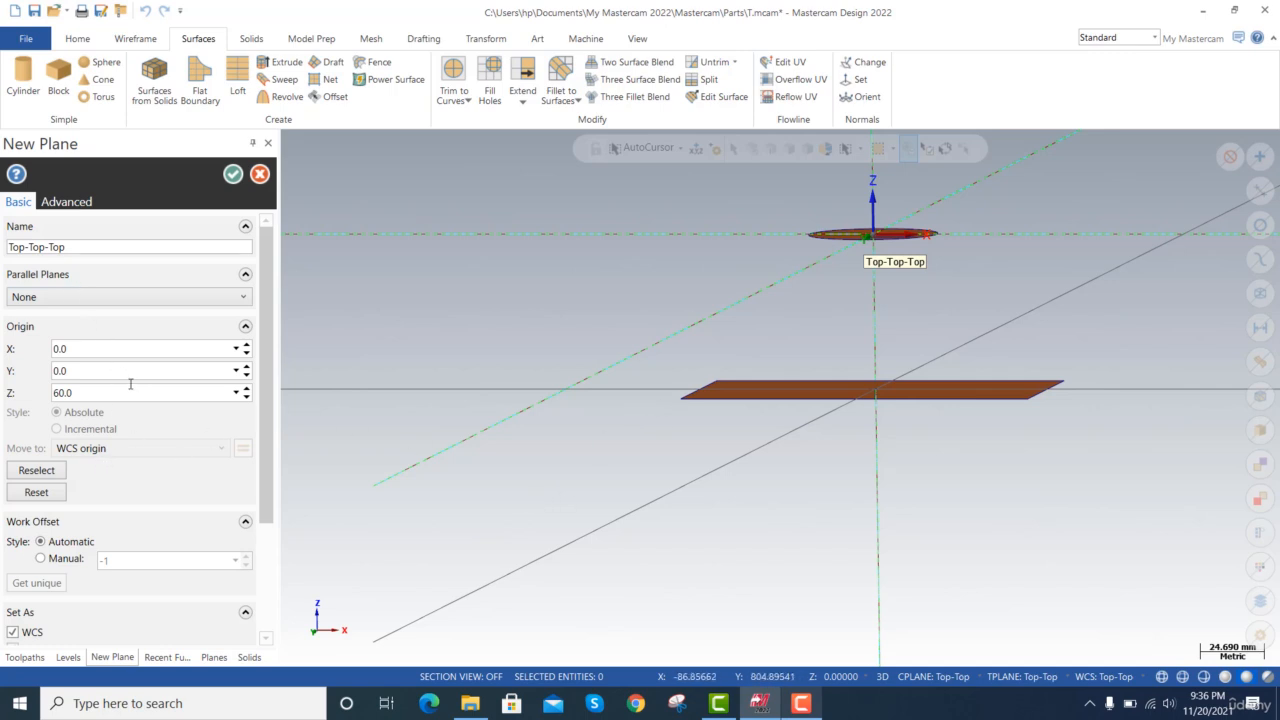
left_click(89, 393)
type("30")
key("Tab")
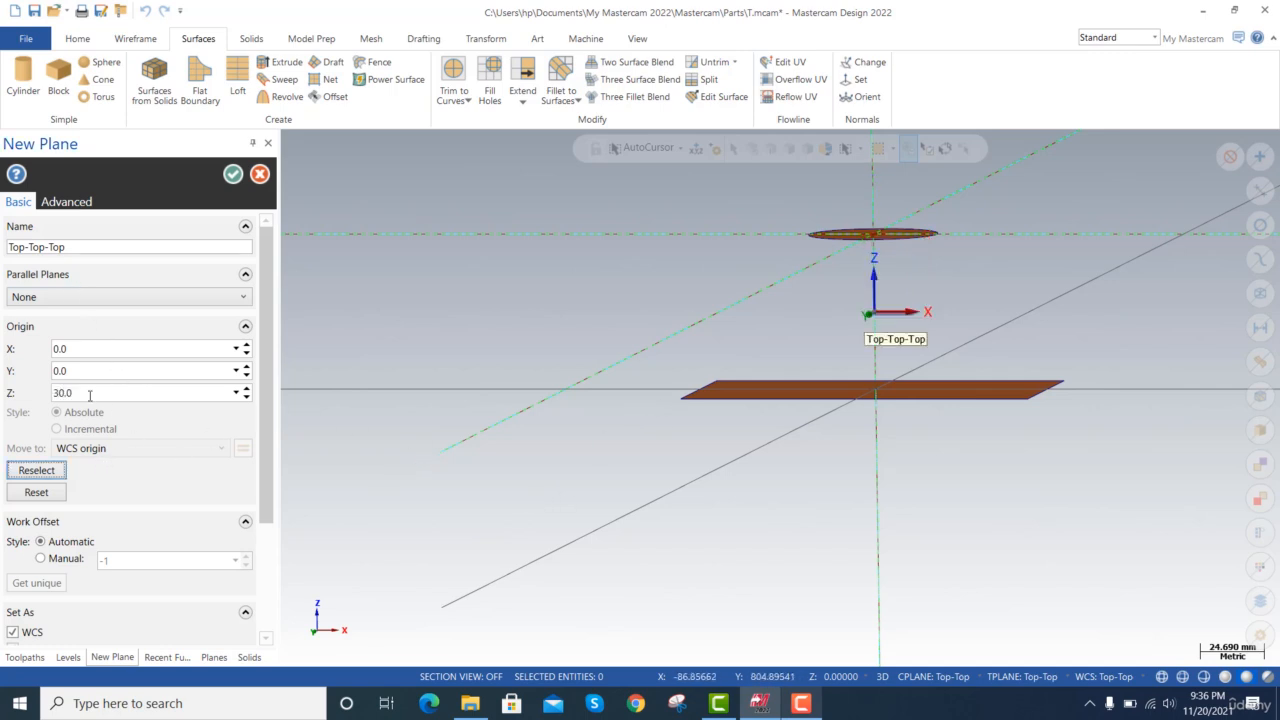
scroll(128, 420, "down", 3)
scroll(128, 420, "up", 3)
left_click(231, 175)
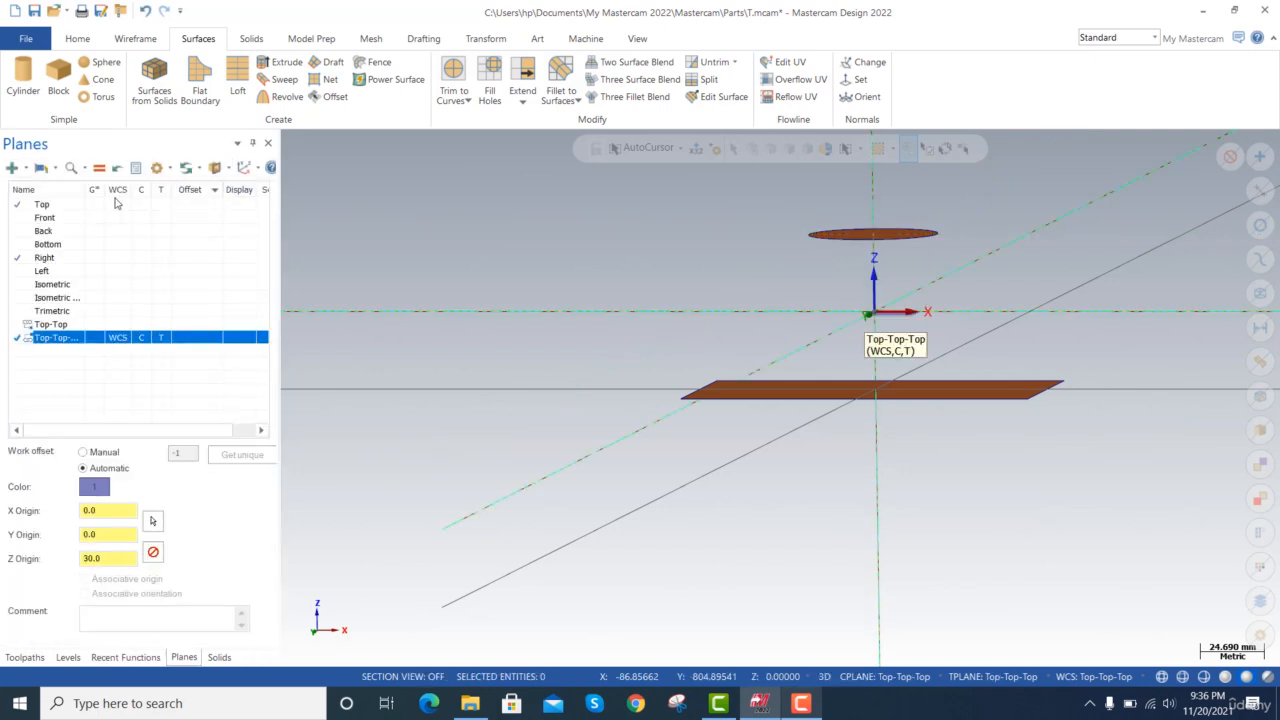
Draw a six-sided wireframe polygon with a 35 mm flat radius at the origin of the middle plane.
left_click(134, 44)
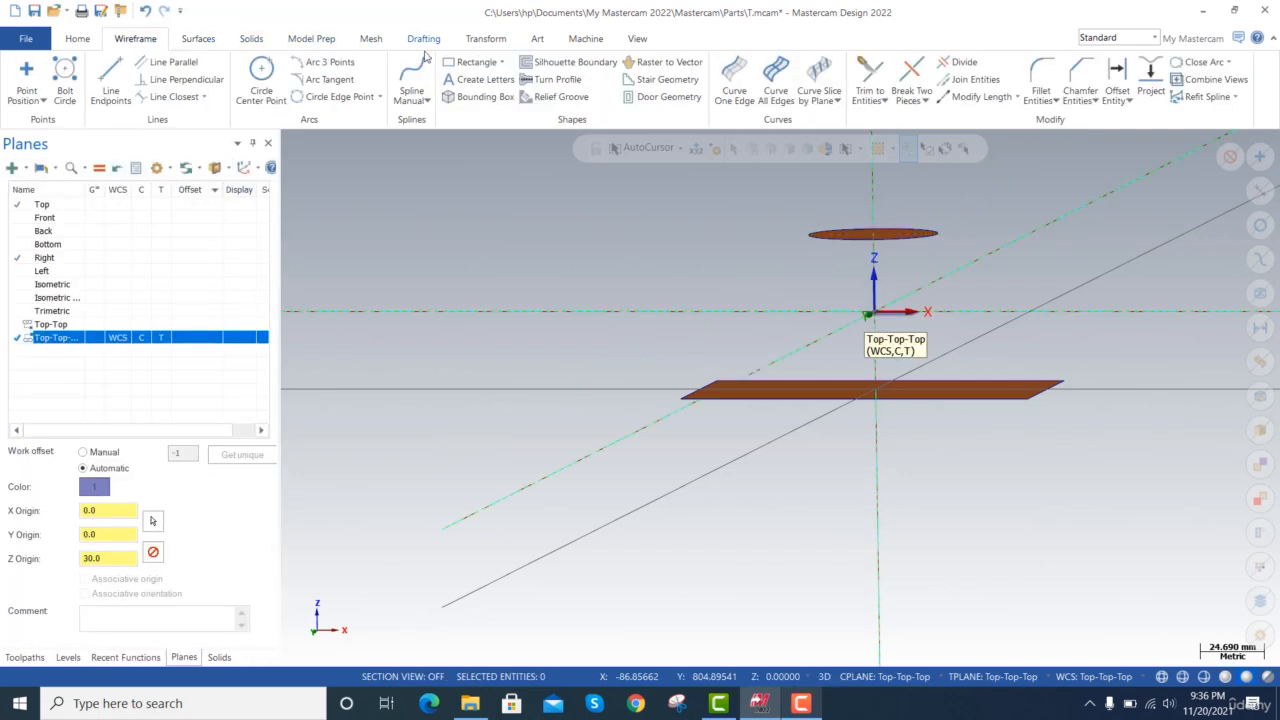
left_click(502, 63)
left_click(490, 132)
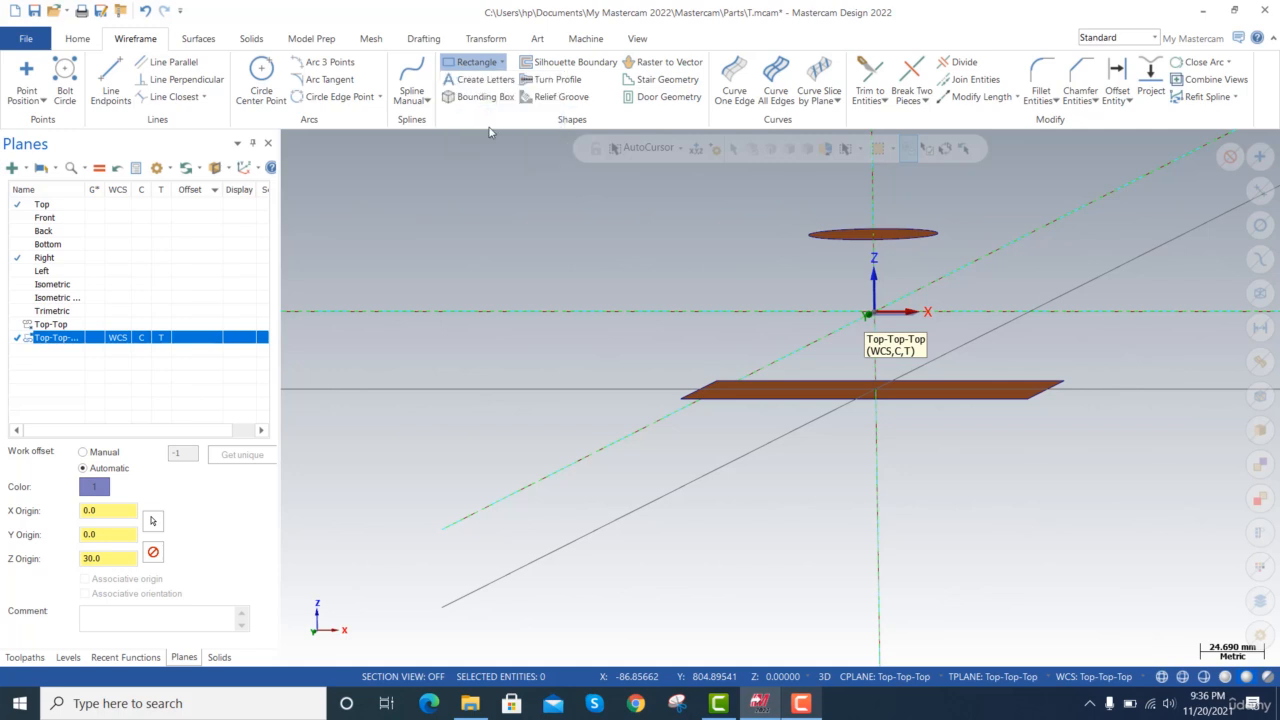
left_click(502, 62)
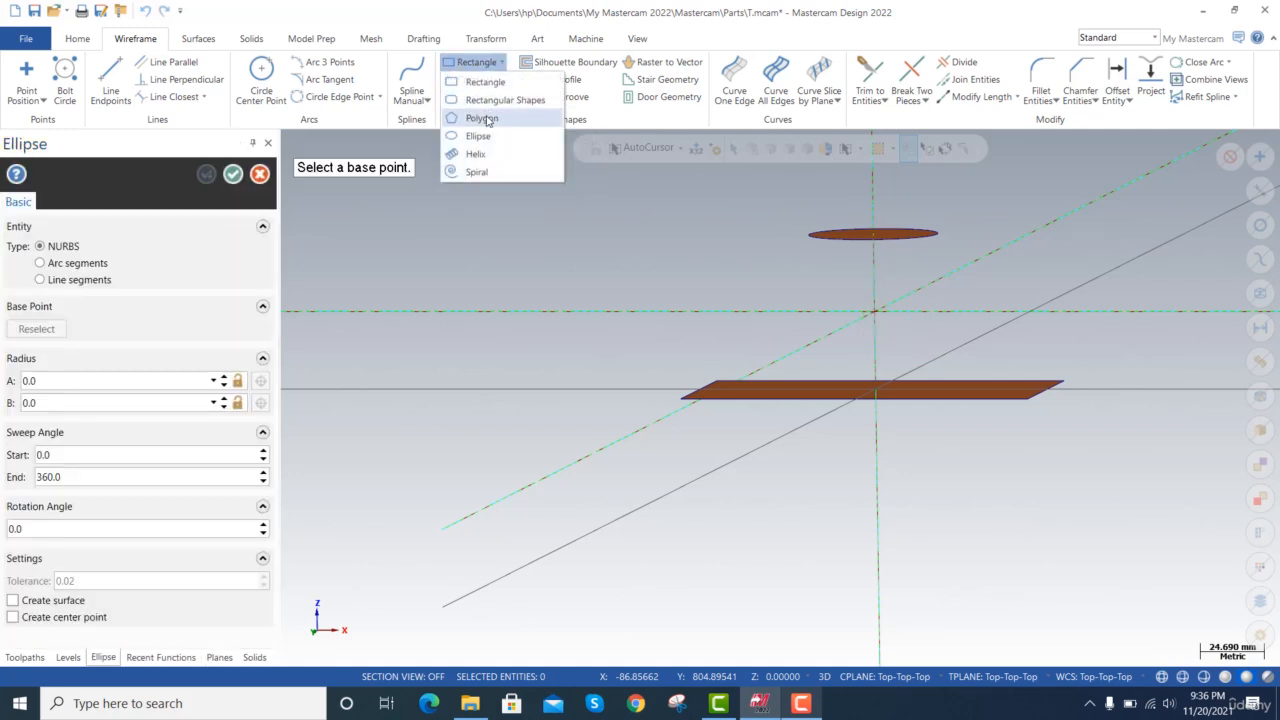
left_click(482, 118)
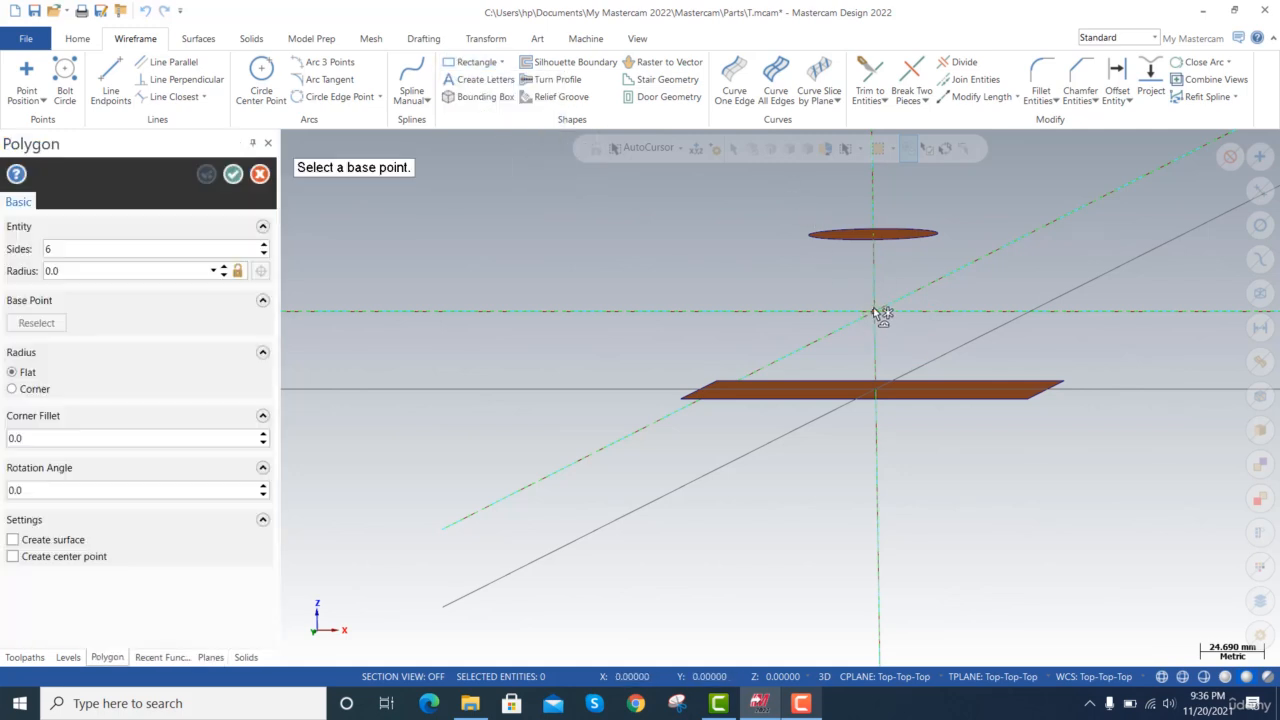
left_click(875, 312)
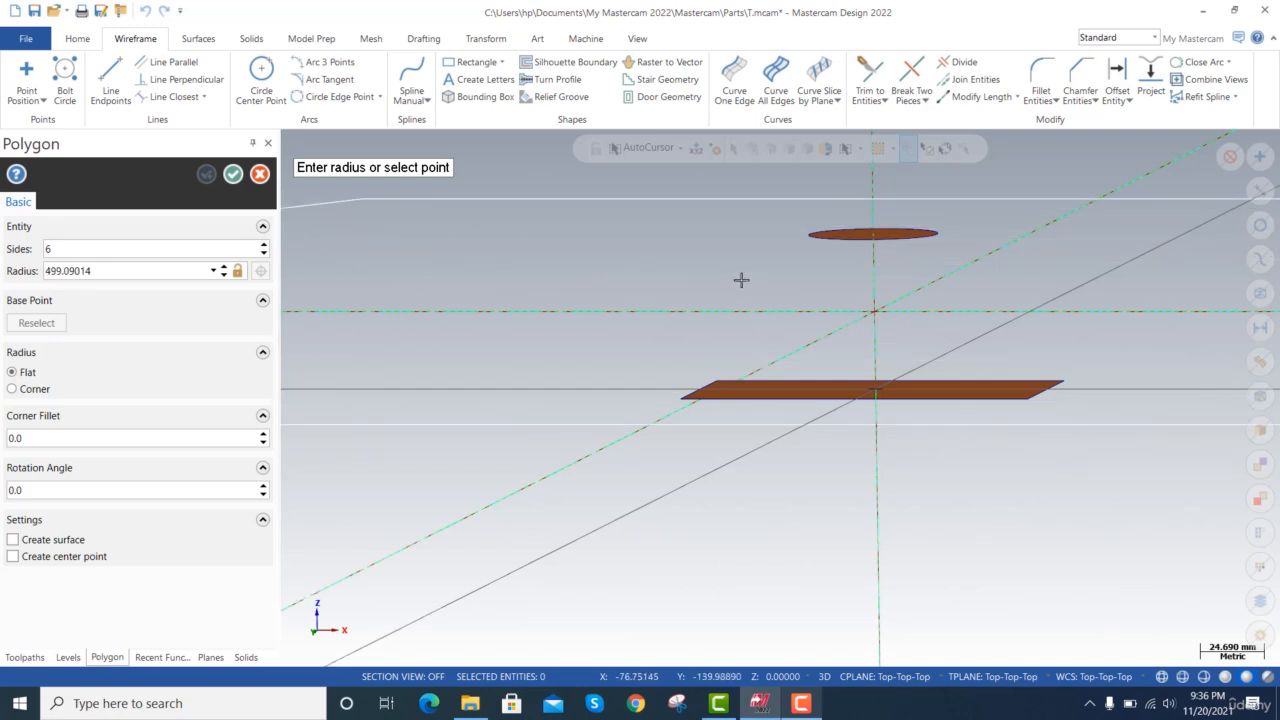
left_click(104, 270)
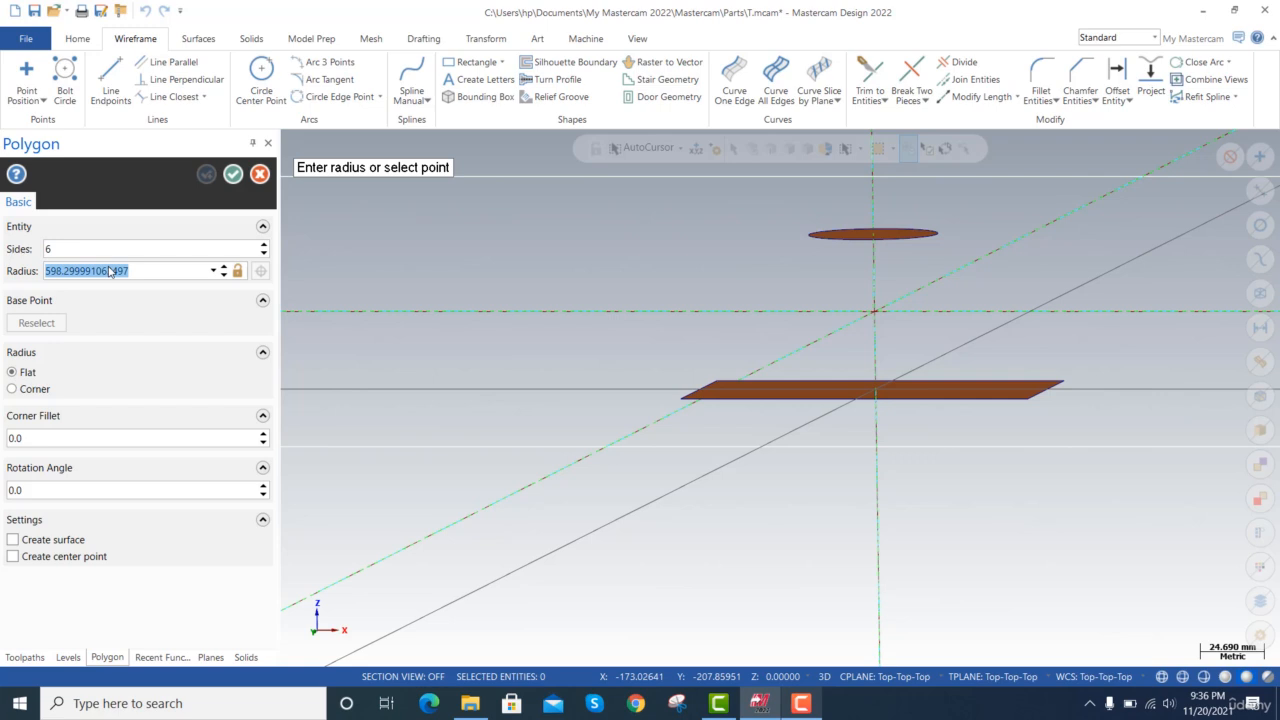
type("35")
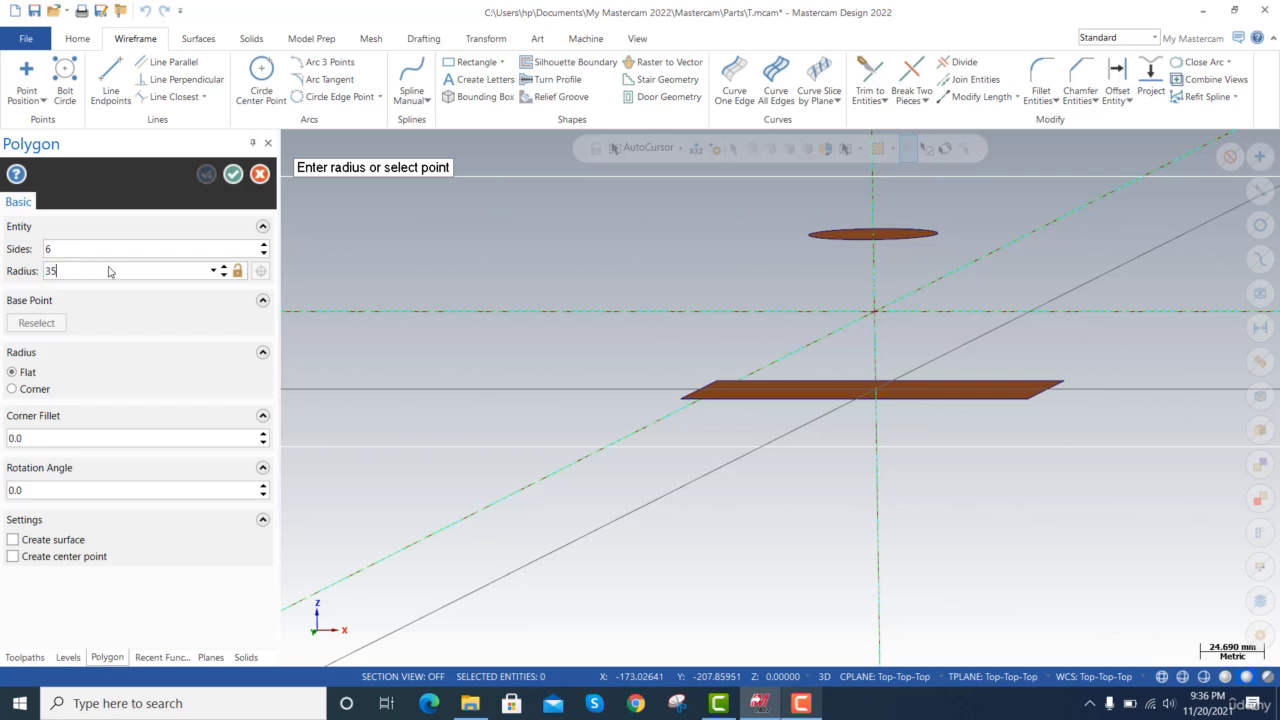
key("Return")
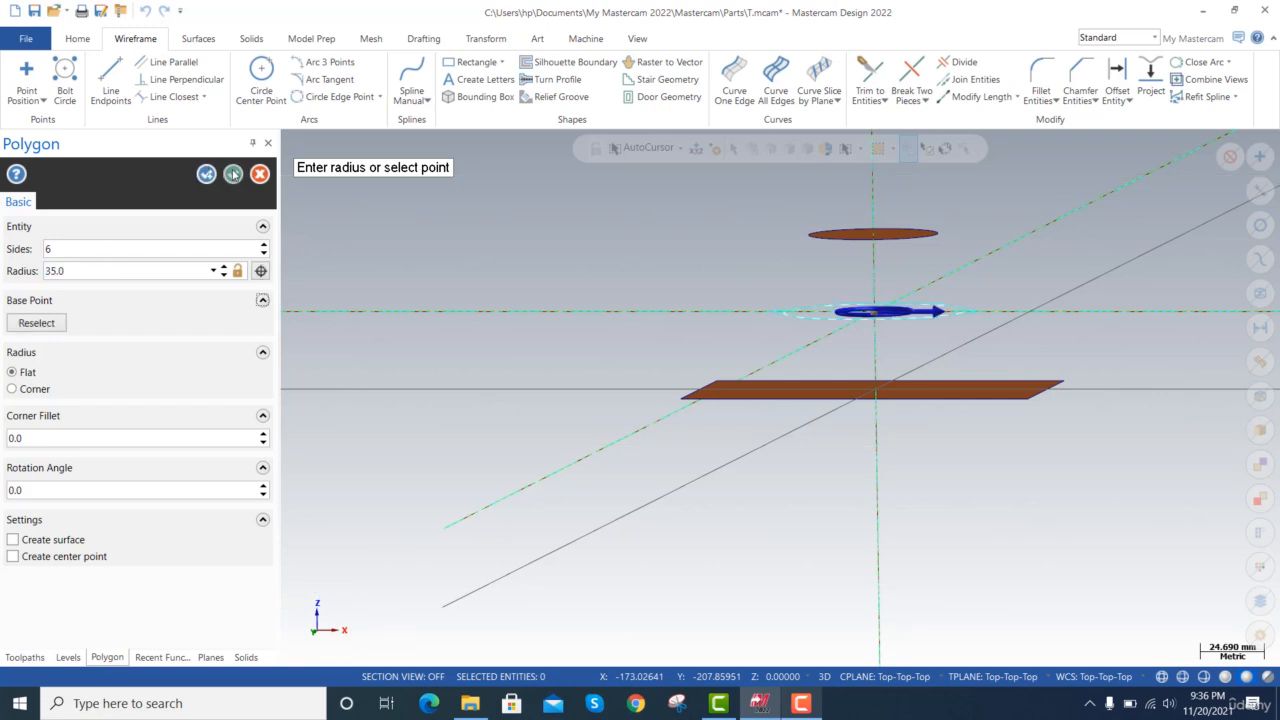
left_click(232, 174)
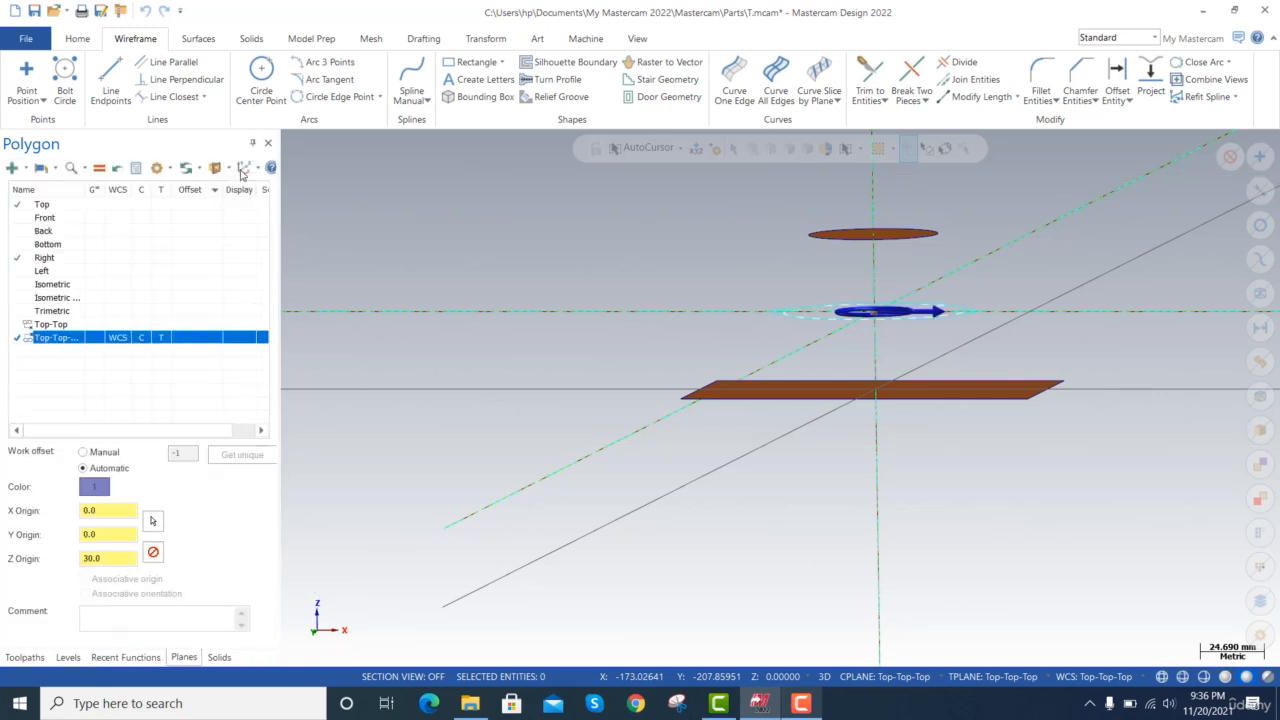
Create a flat boundary surface from the chained hexagon outline.
left_click(212, 40)
left_click(200, 80)
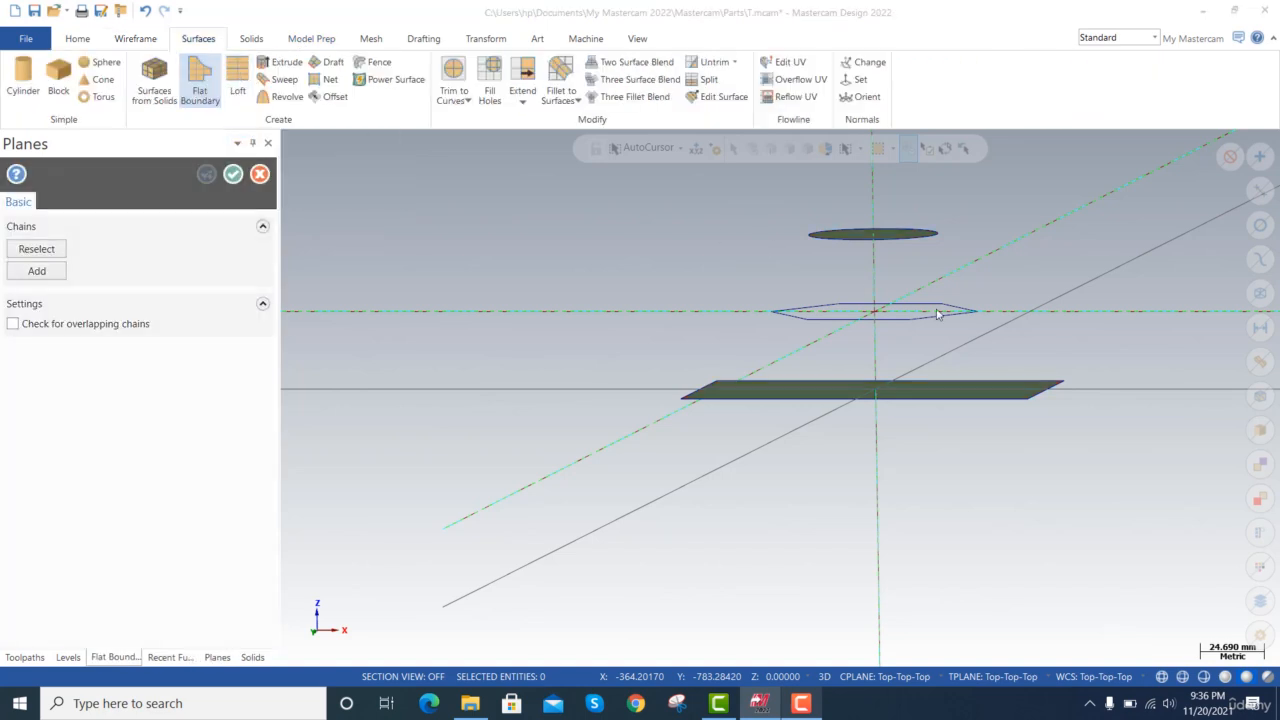
left_click(938, 314)
left_click(92, 601)
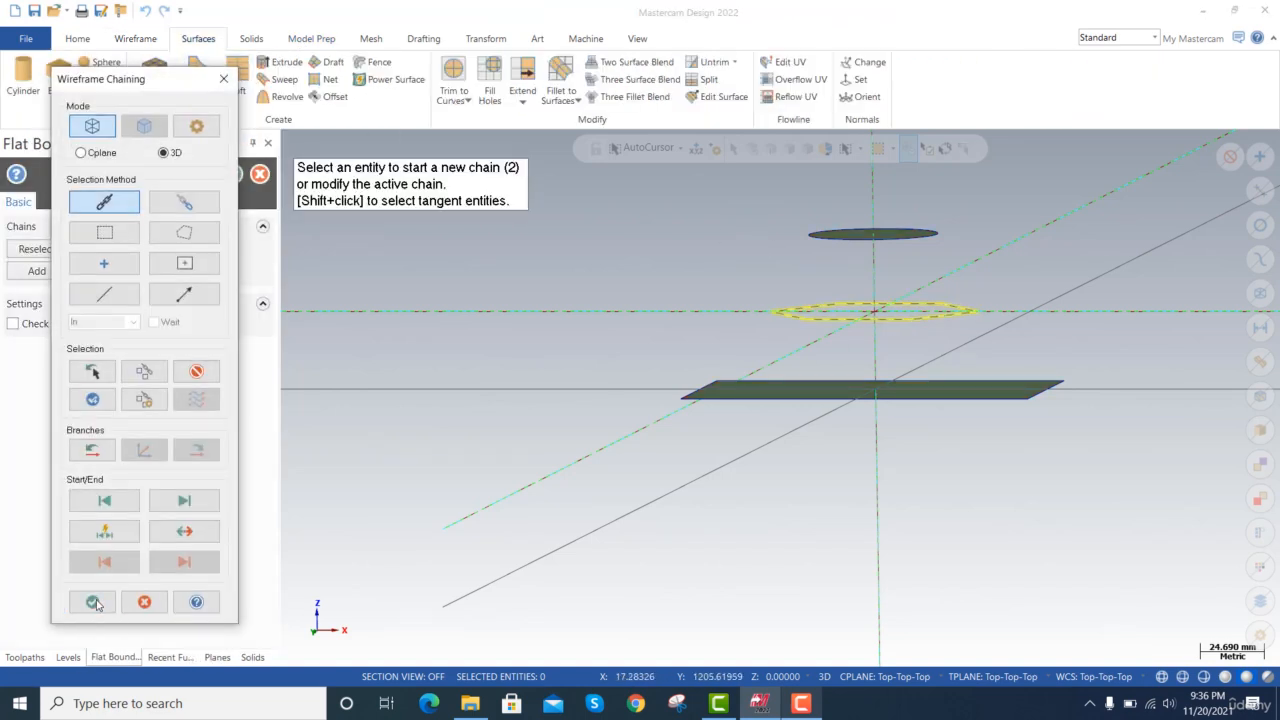
left_click(231, 175)
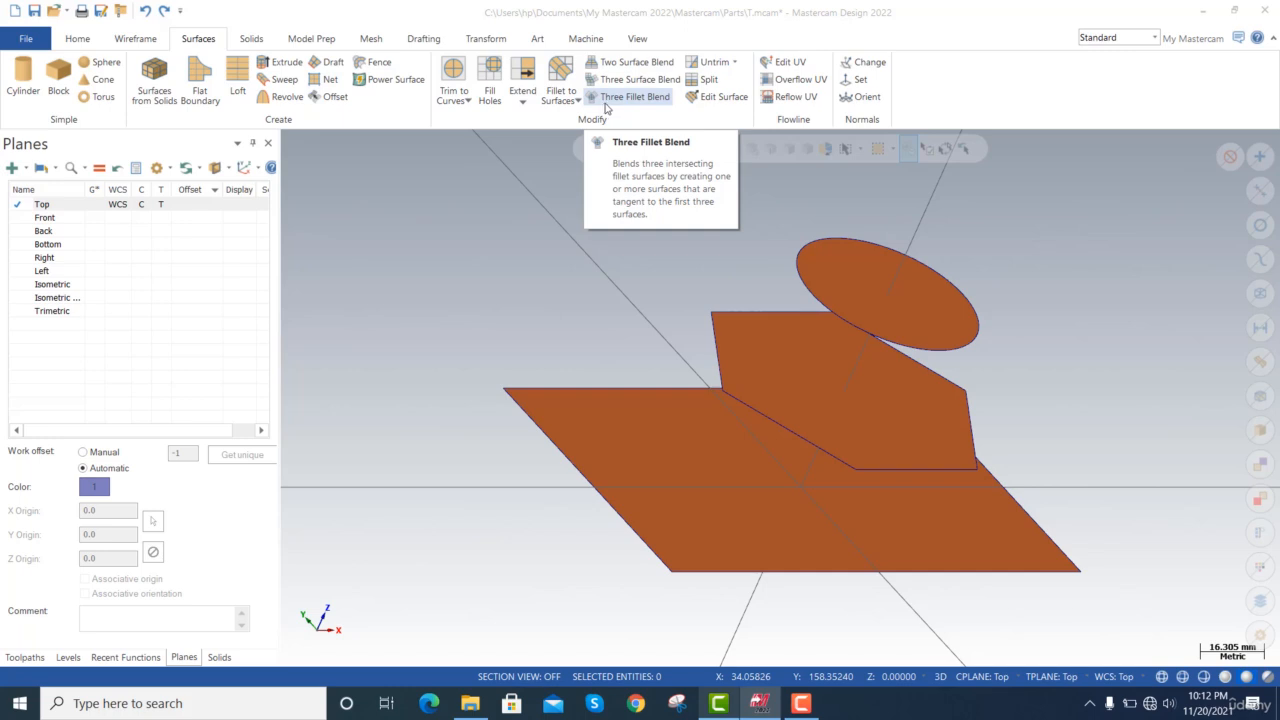
Create a three-surface blend between the circular, hexagonal and rectangular flat surfaces, picking a tangent position on each one.
left_click(605, 105)
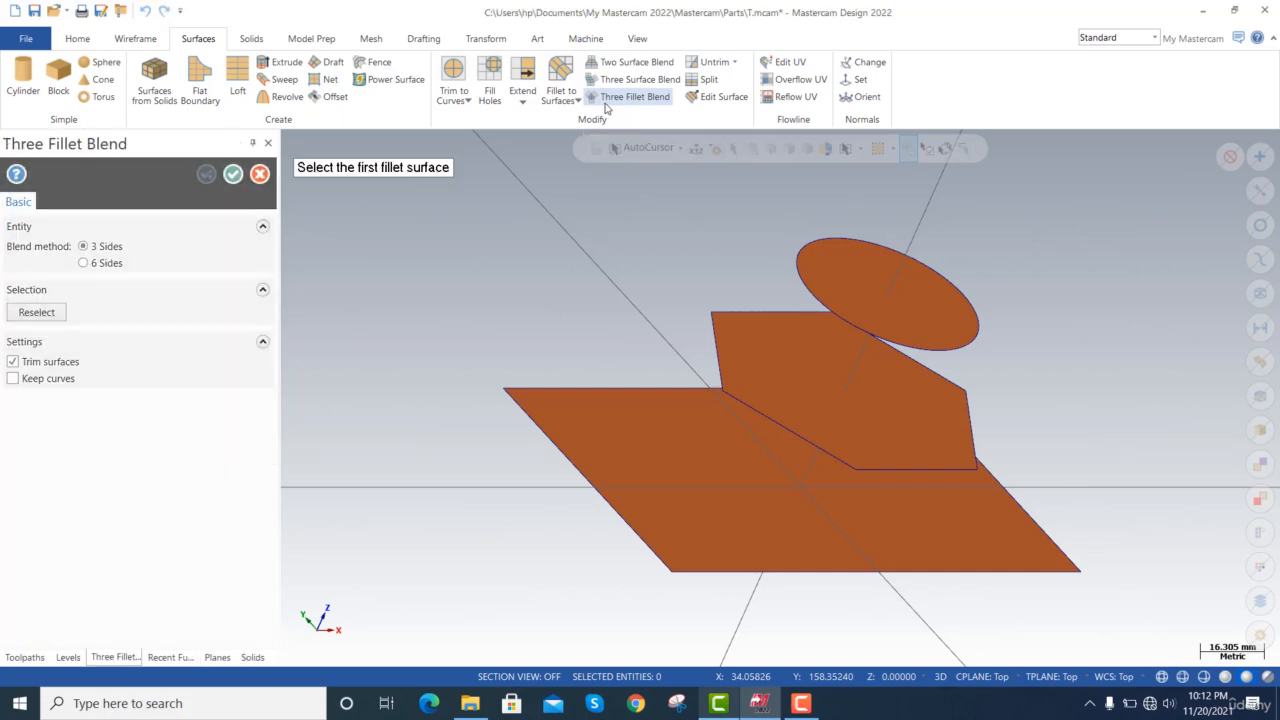
key("Escape")
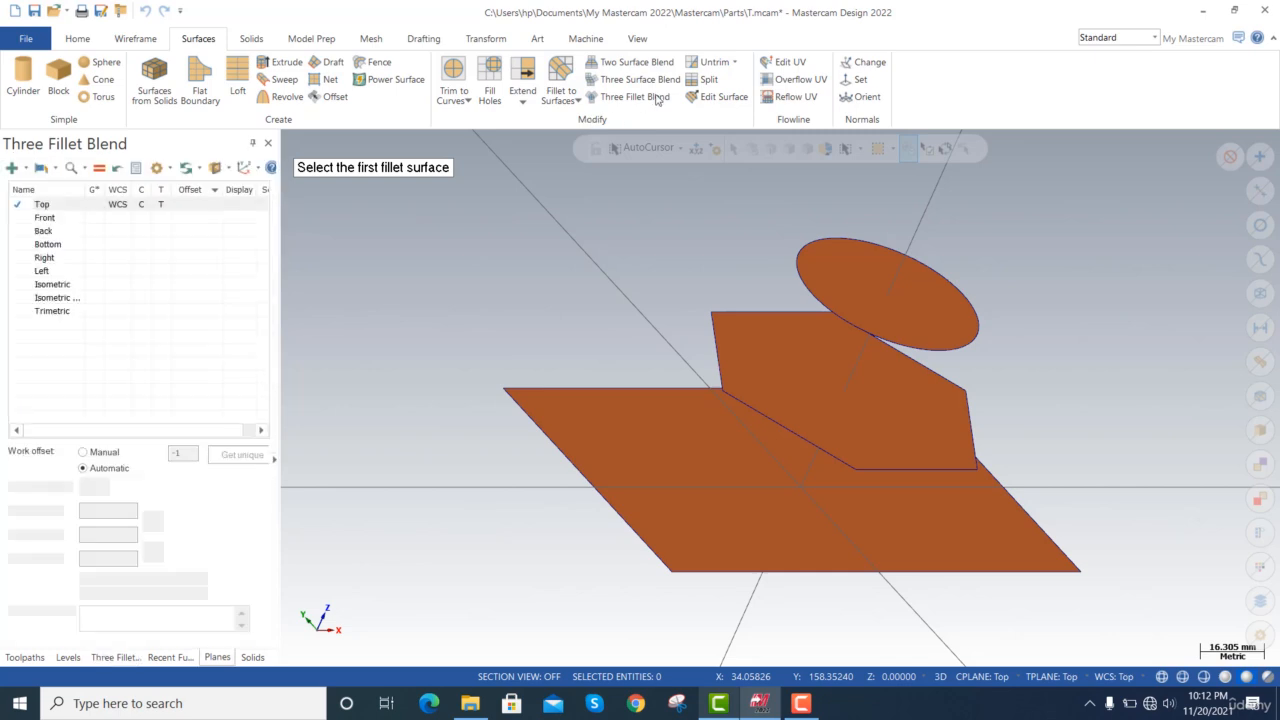
left_click(645, 80)
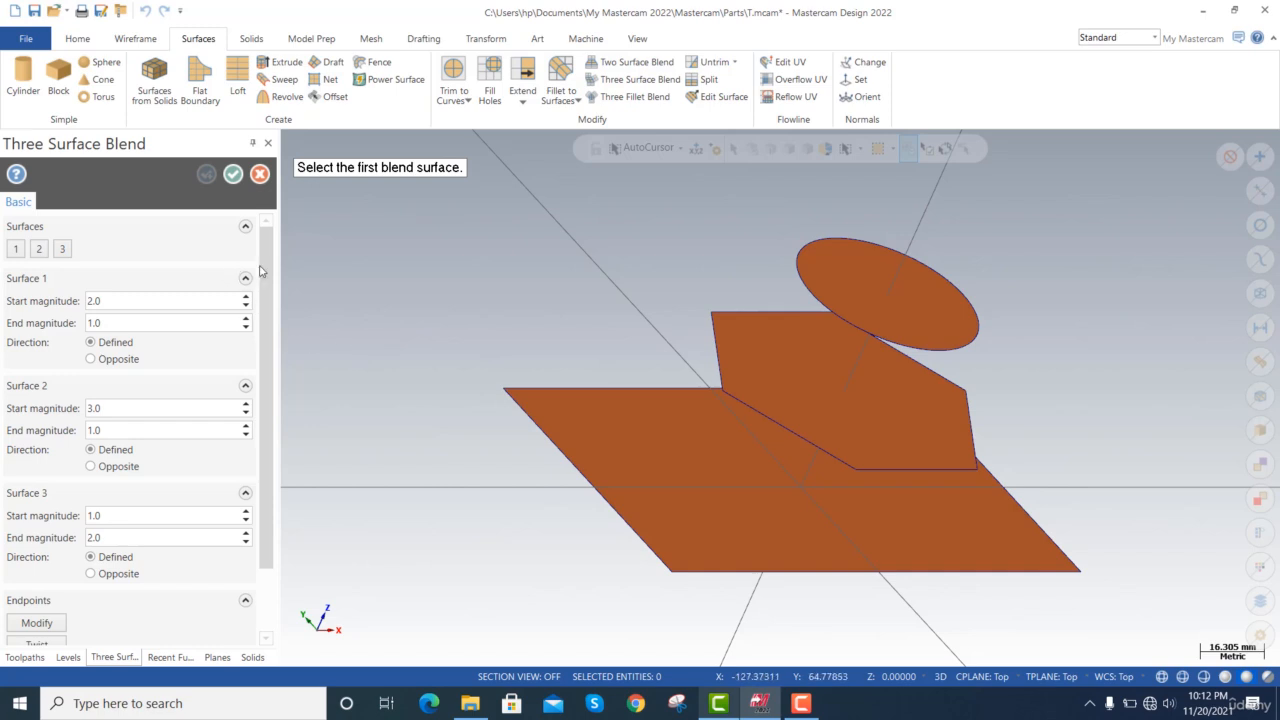
left_click(886, 286)
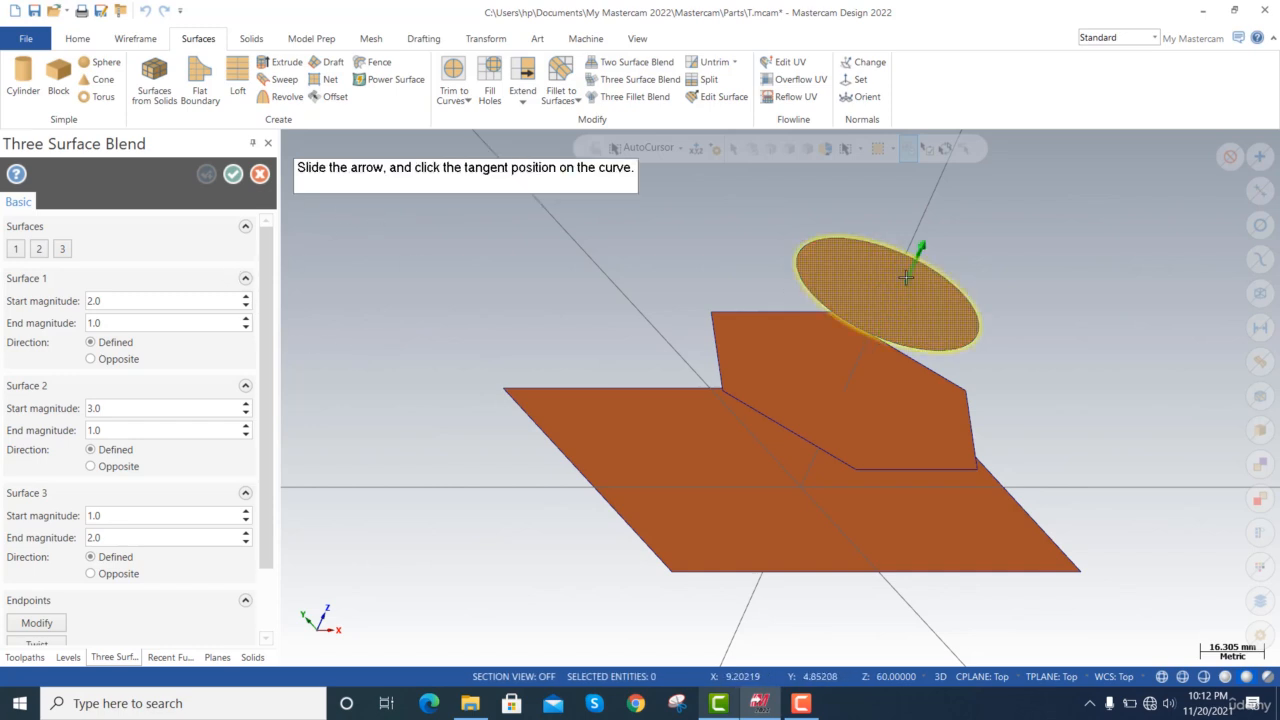
left_click(892, 289)
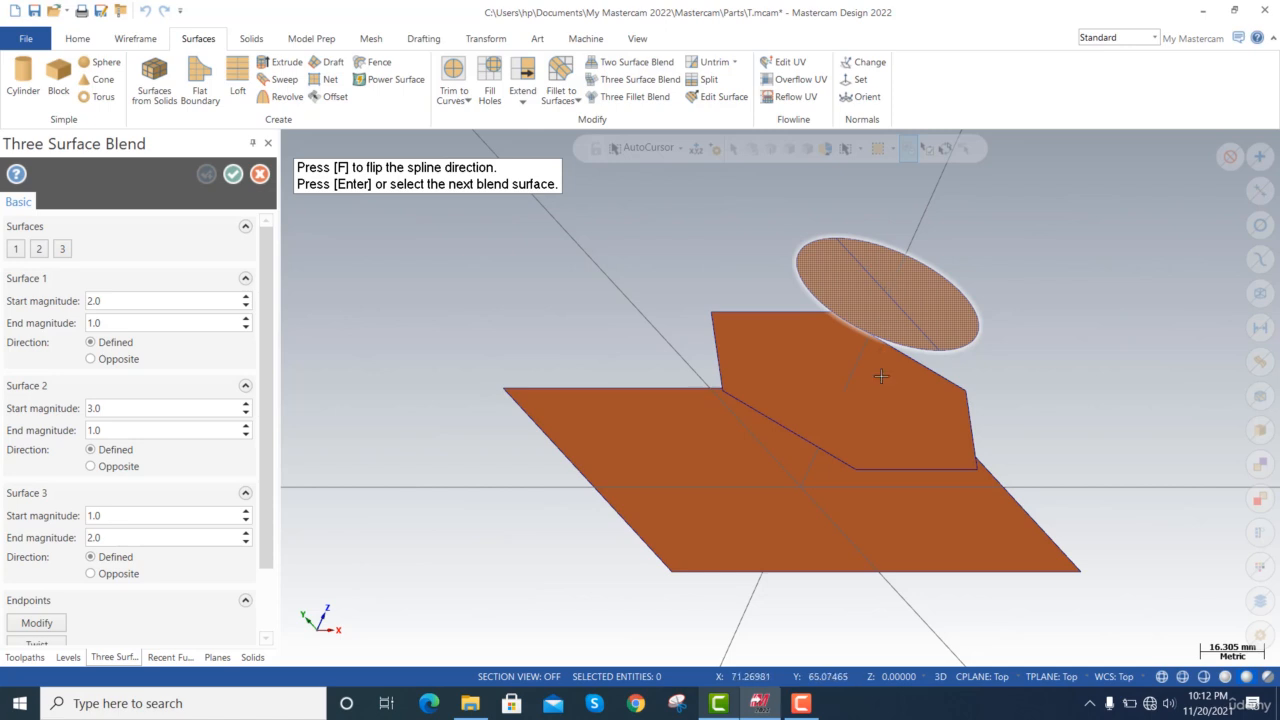
left_click(843, 402)
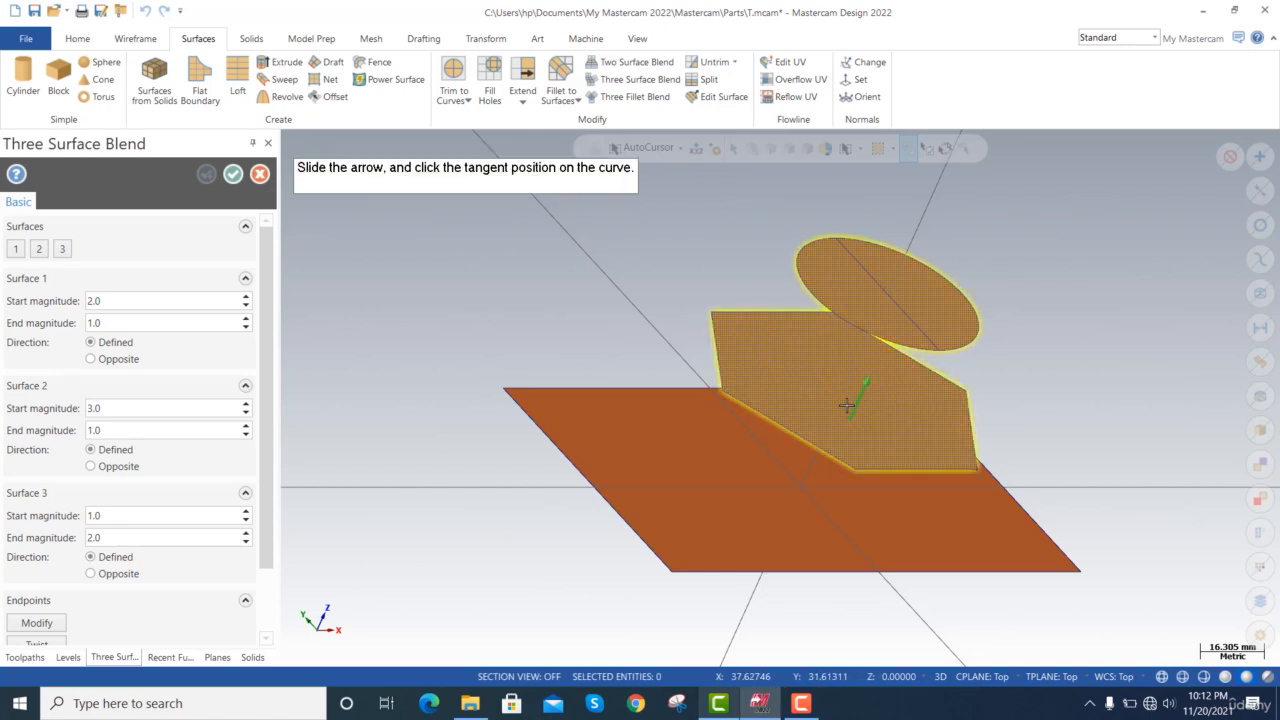
left_click(786, 392)
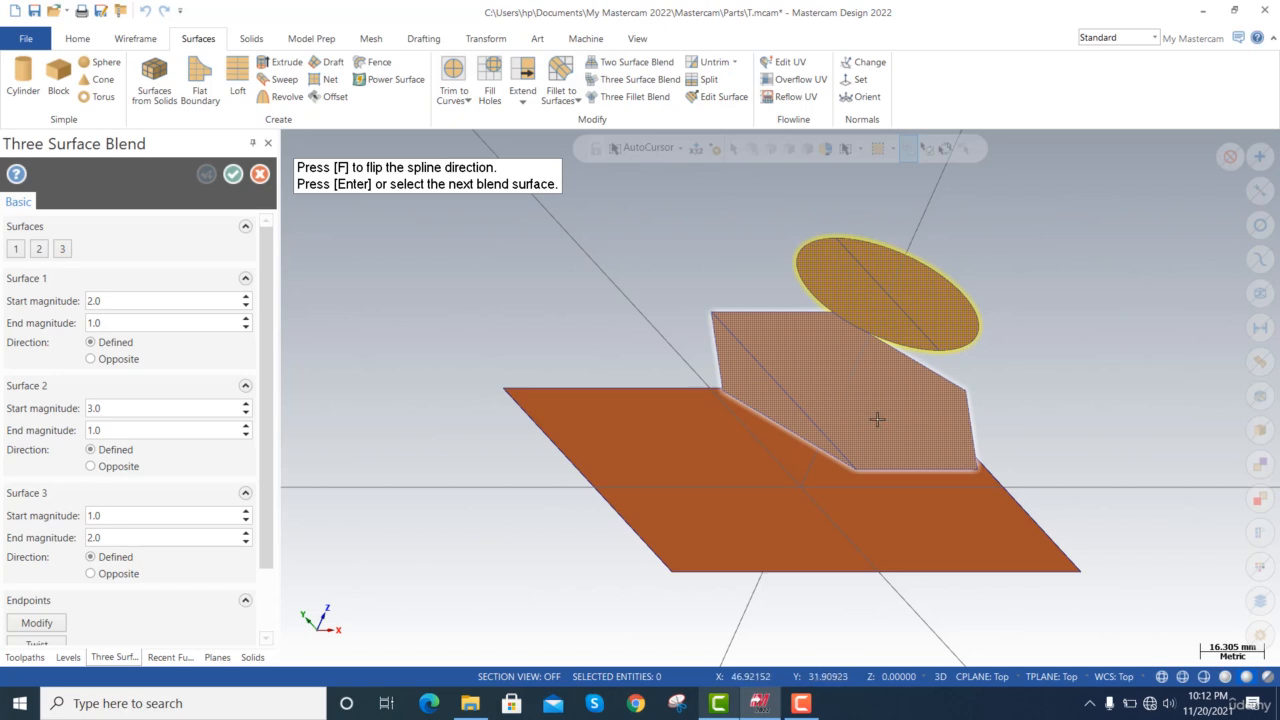
left_click(755, 462)
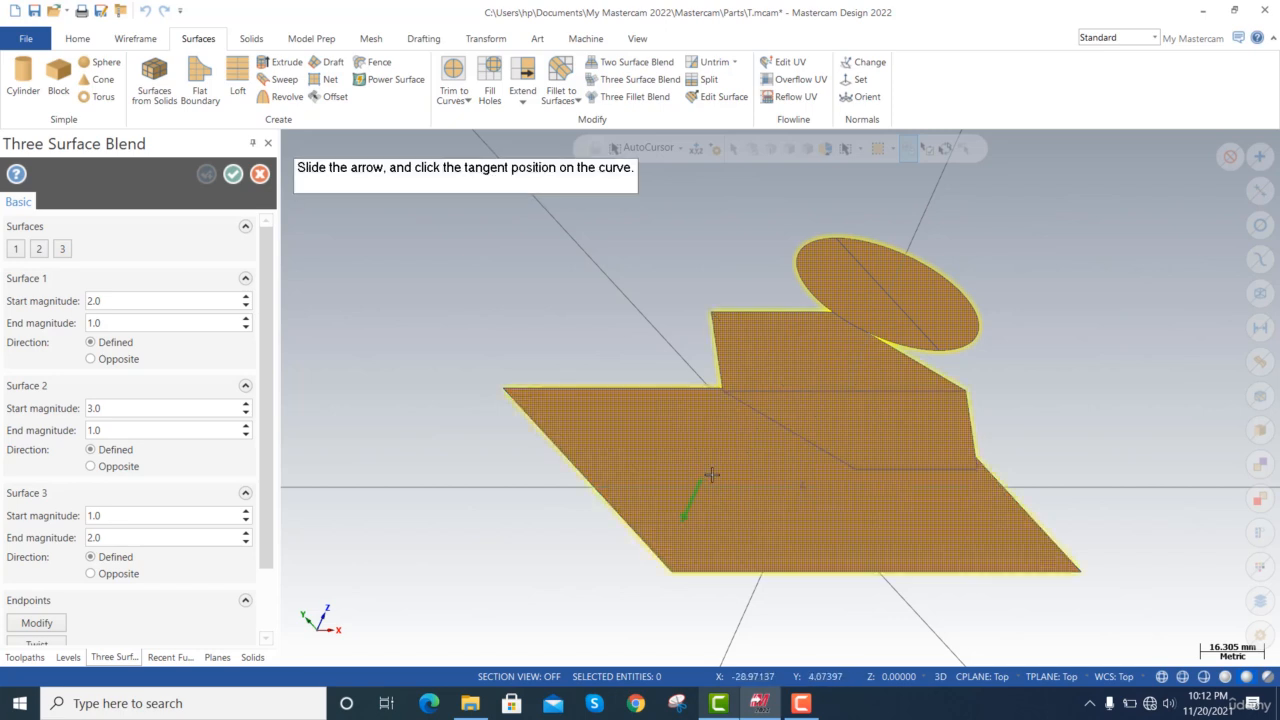
left_click(732, 460)
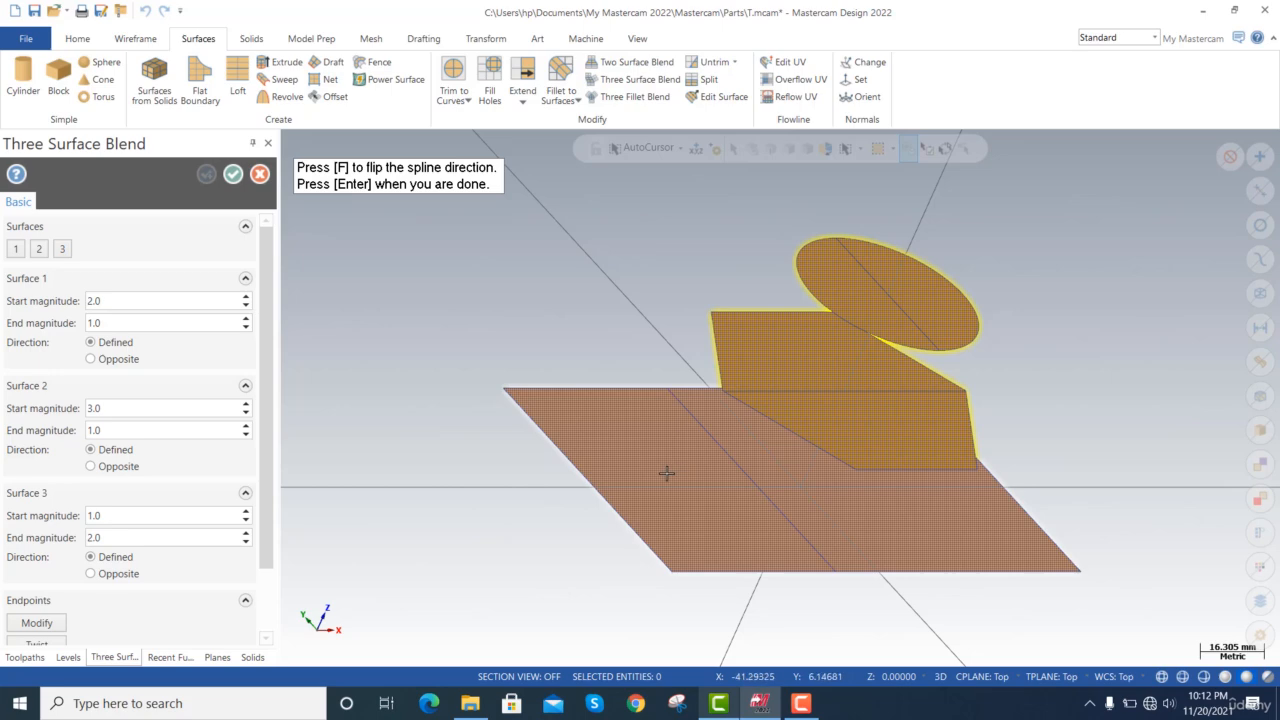
key("Return")
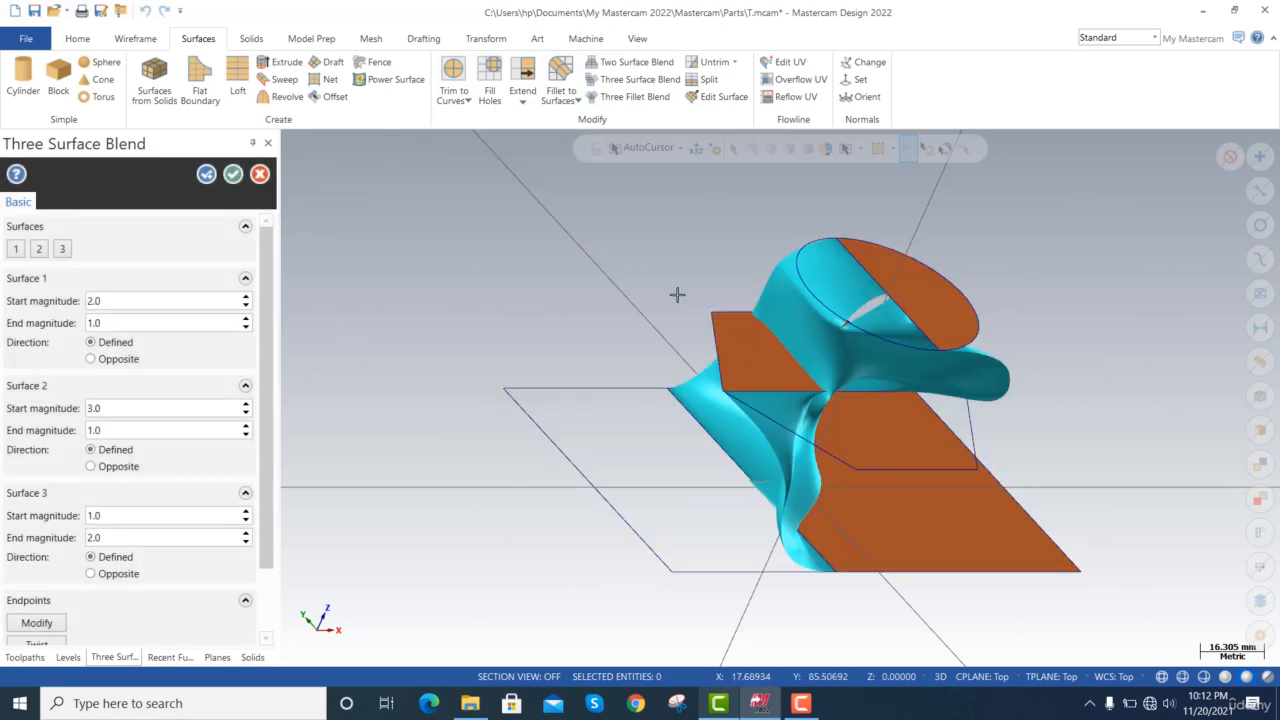
Set the start magnitude of Surface 1 in the three-surface blend to 3.0.
key("alt+Up")
key("alt+Up")
key("alt+Up")
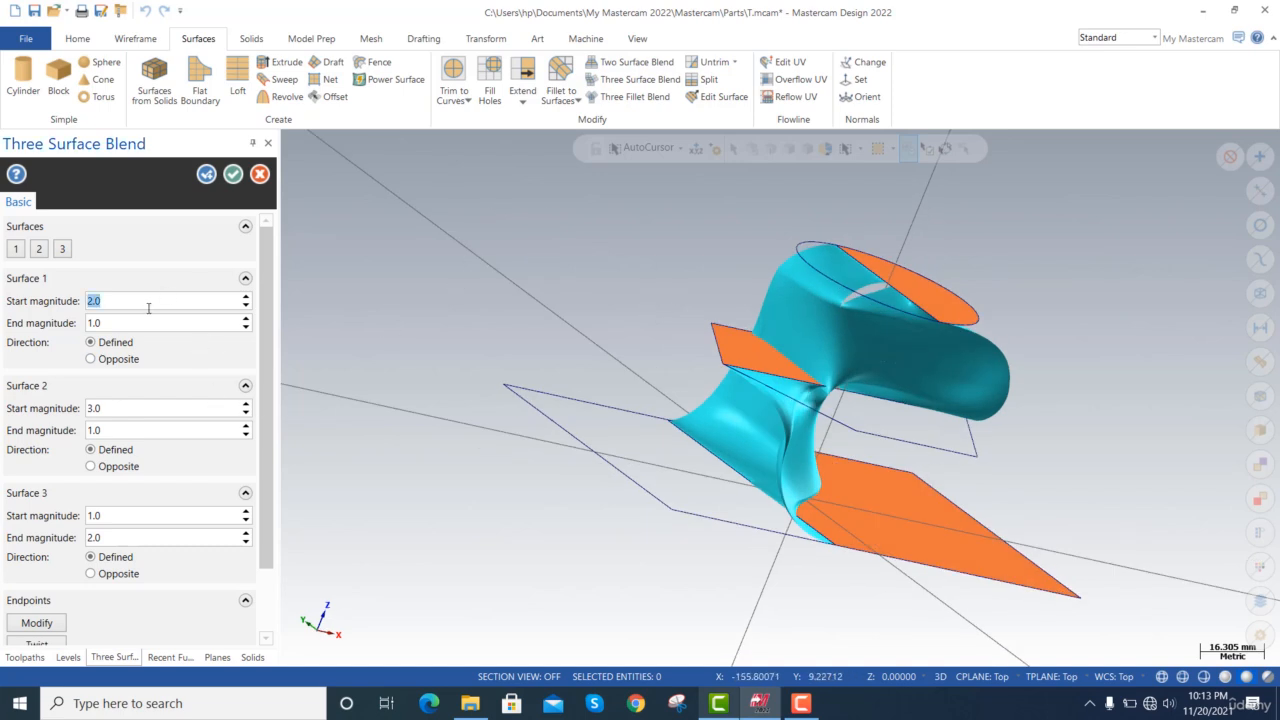
key("Tab")
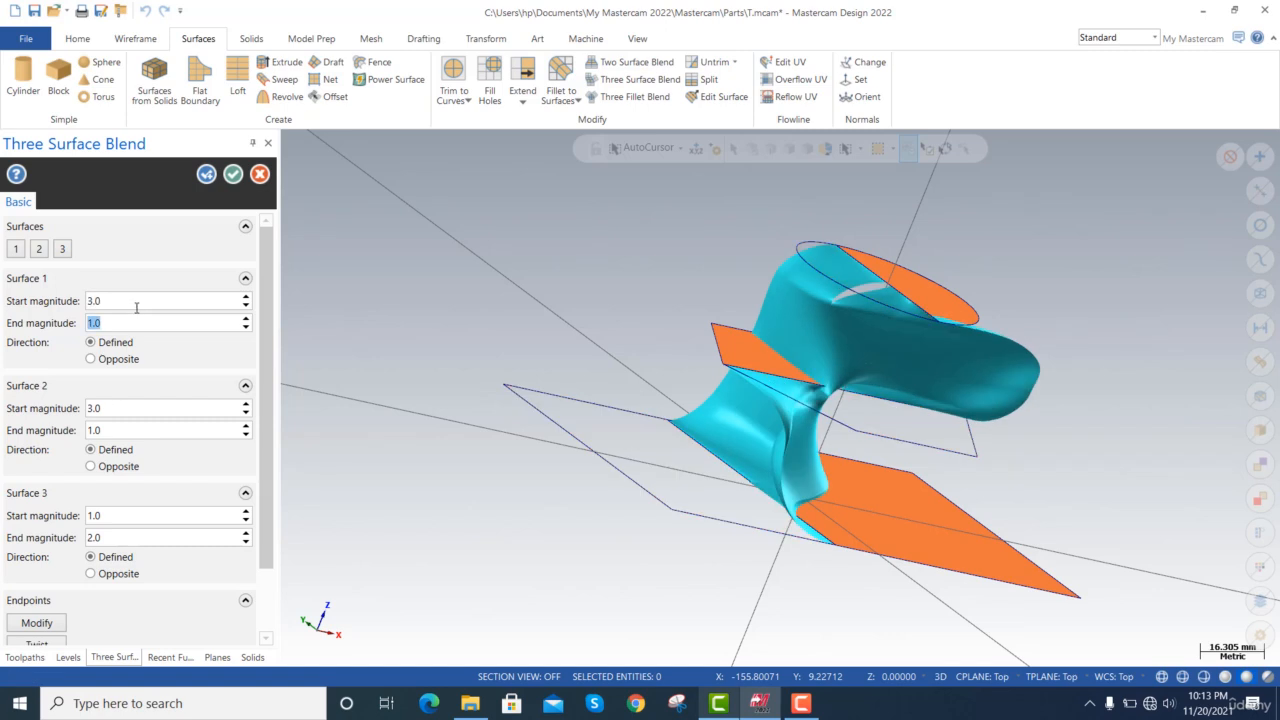
Try a start magnitude of 3.0 on Surface 3 of the blend and return it to 1.0.
left_click(126, 514)
type("3")
key("Tab")
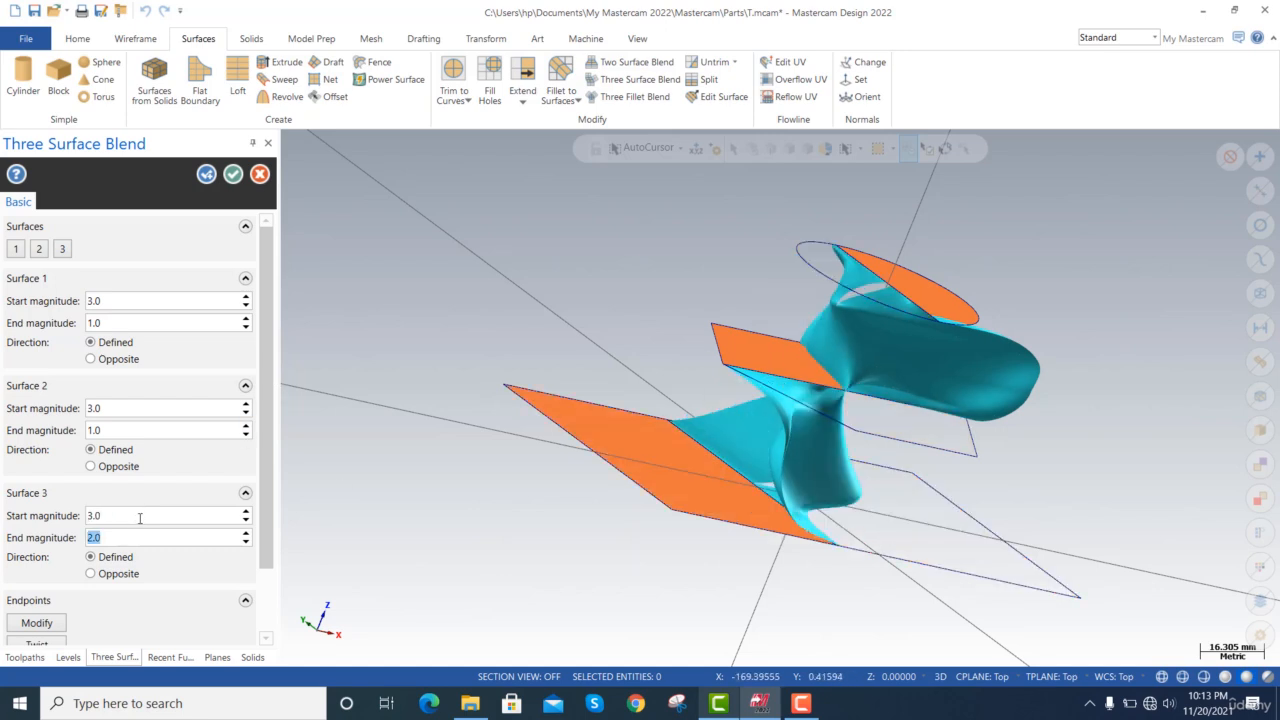
left_click(140, 517)
key("Tab")
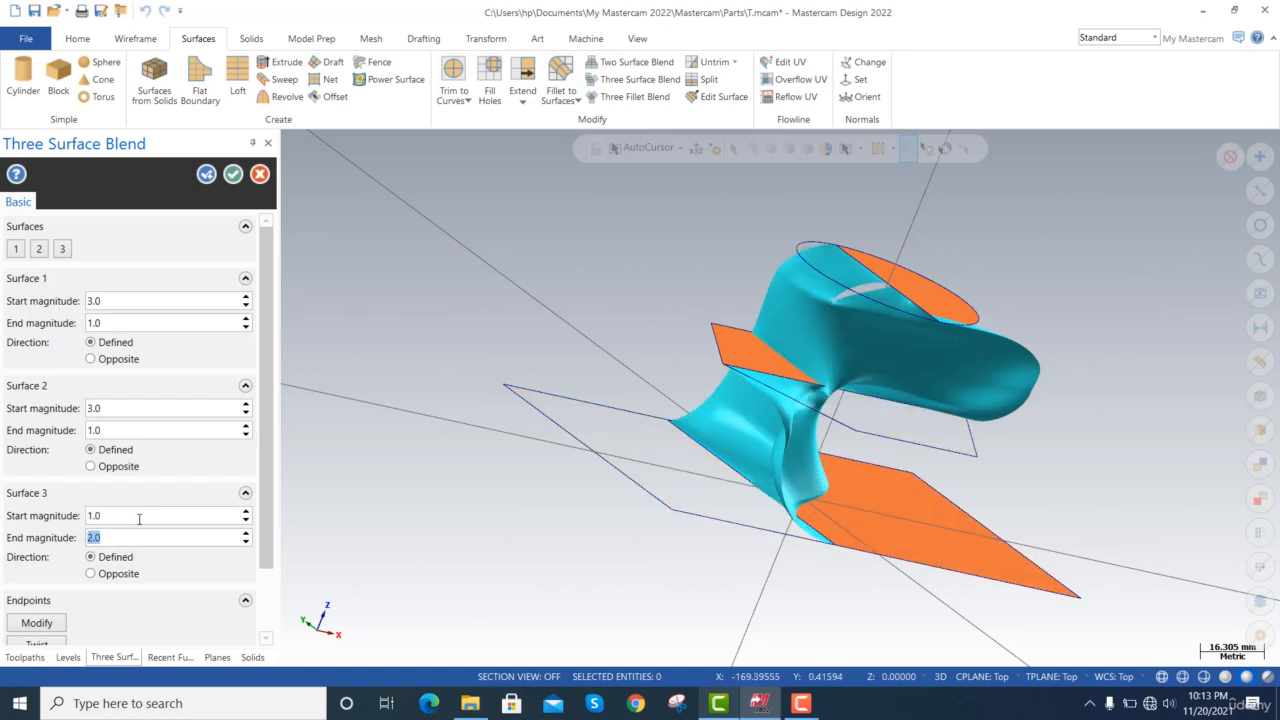
Set the end magnitude of Surface 3 and the start magnitudes of Surfaces 2 and 1 to 1.0, and finish the blend.
key("Tab")
left_click(135, 409)
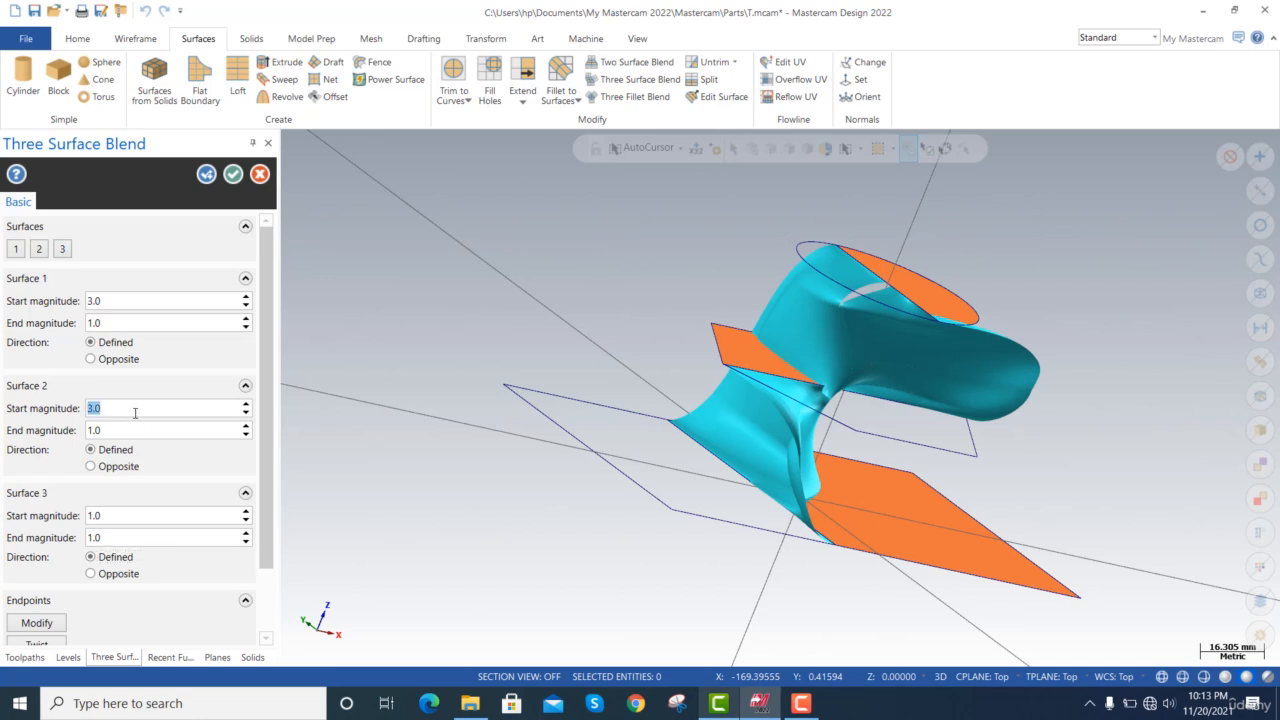
key("Tab")
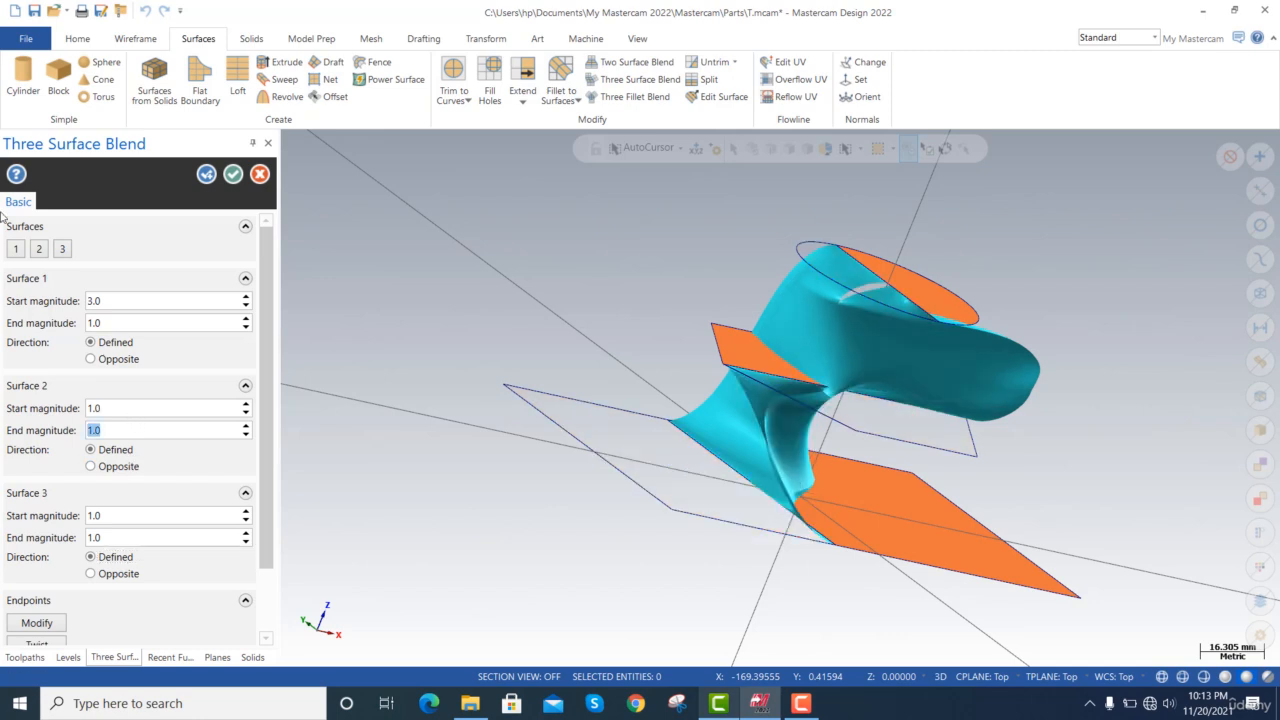
left_click(137, 304)
type("1")
key("Tab")
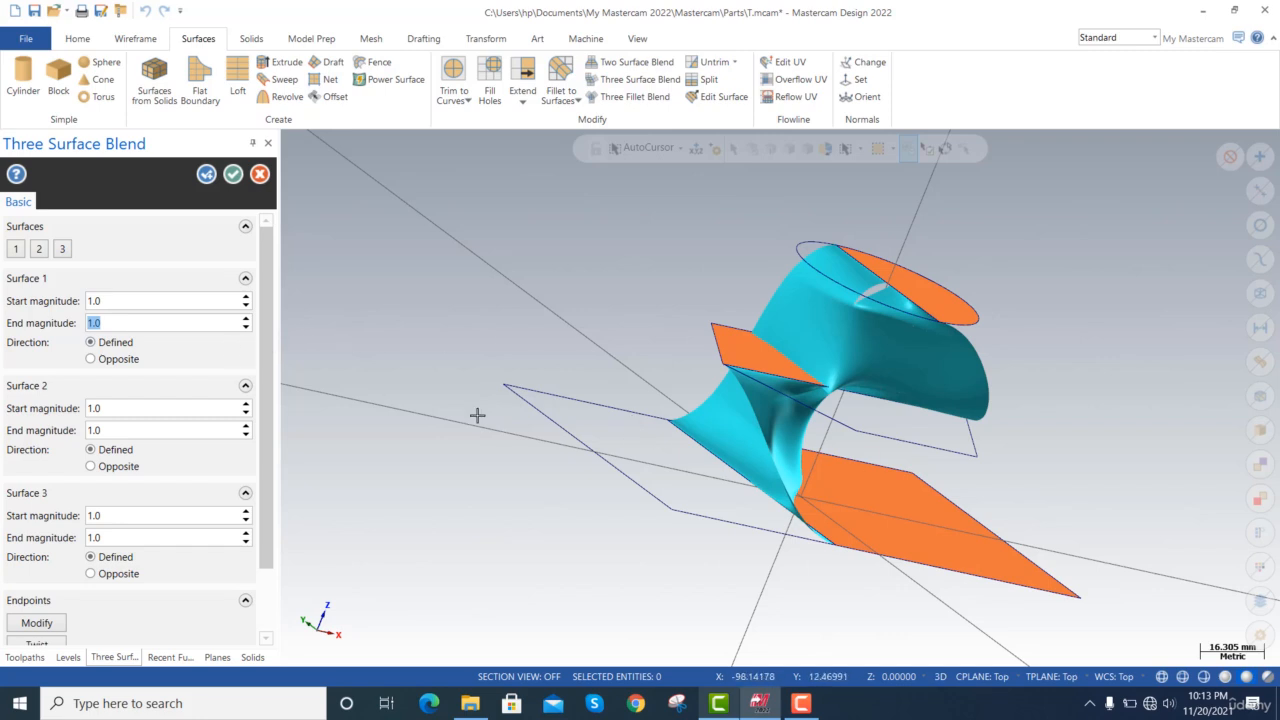
key("Return")
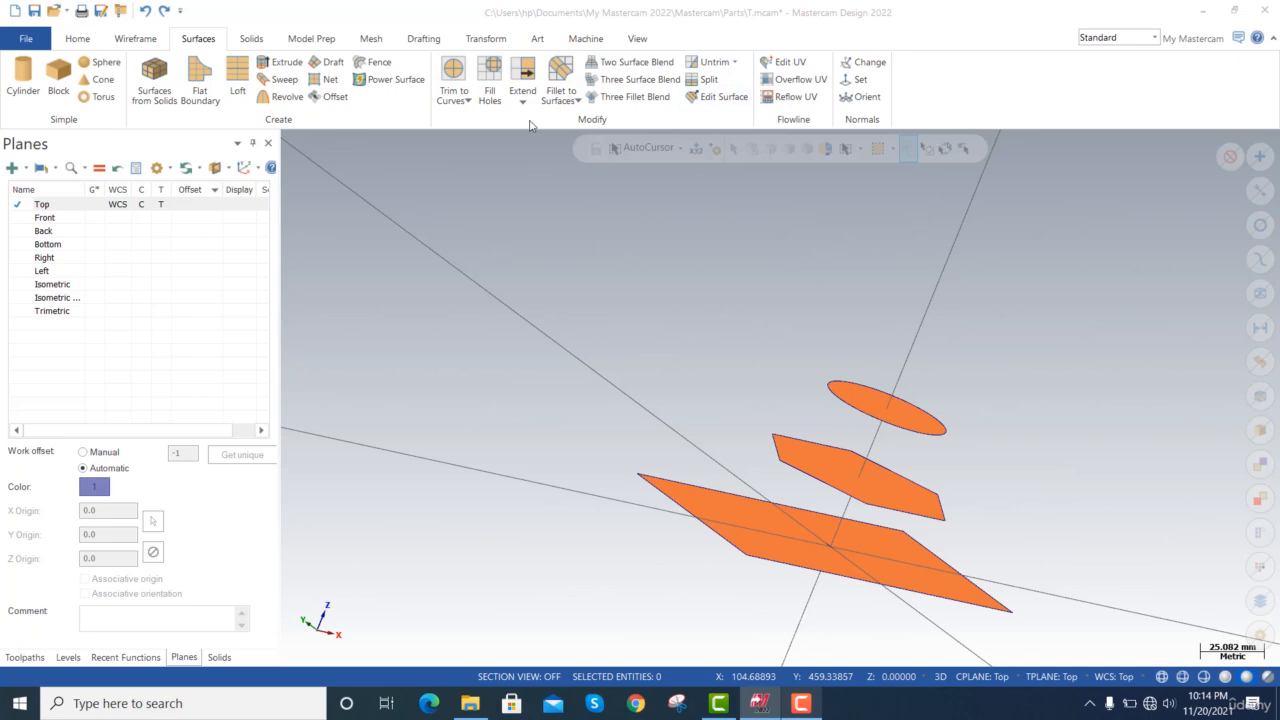
Start a Trim to Plane operation with the circular, hexagonal and rectangular flat surfaces as the surfaces to trim.
left_click(469, 102)
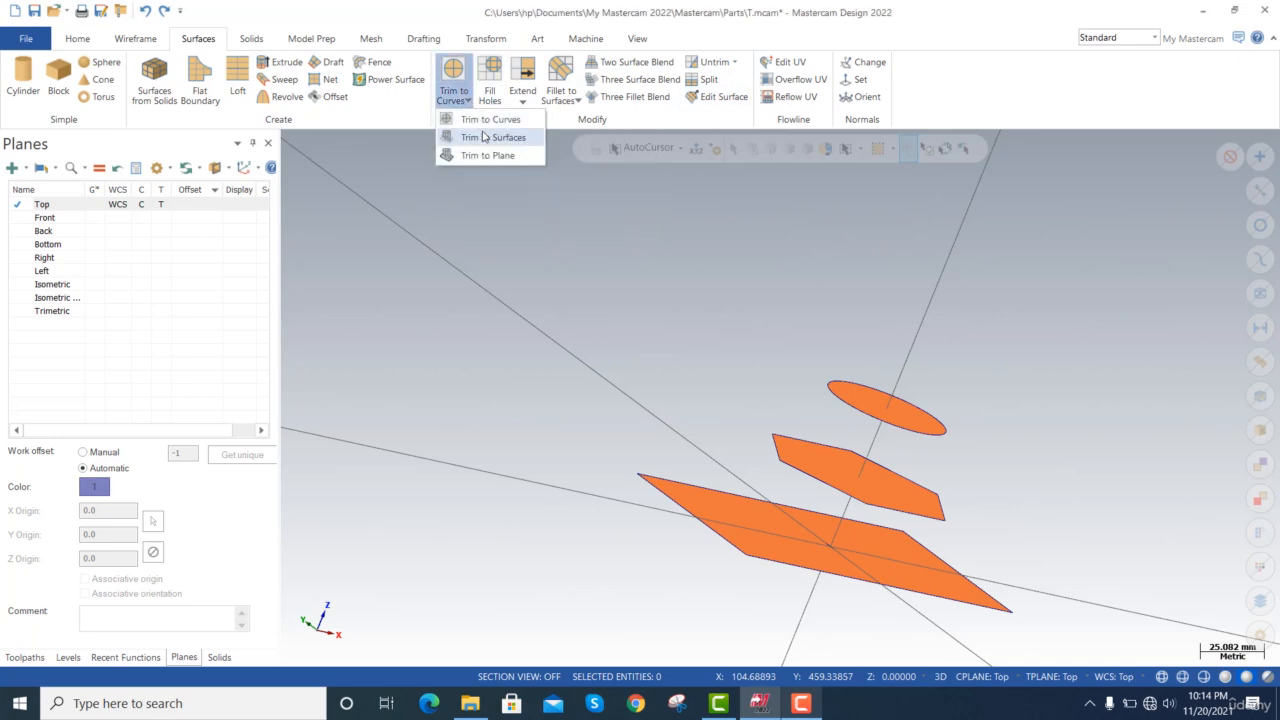
left_click(500, 156)
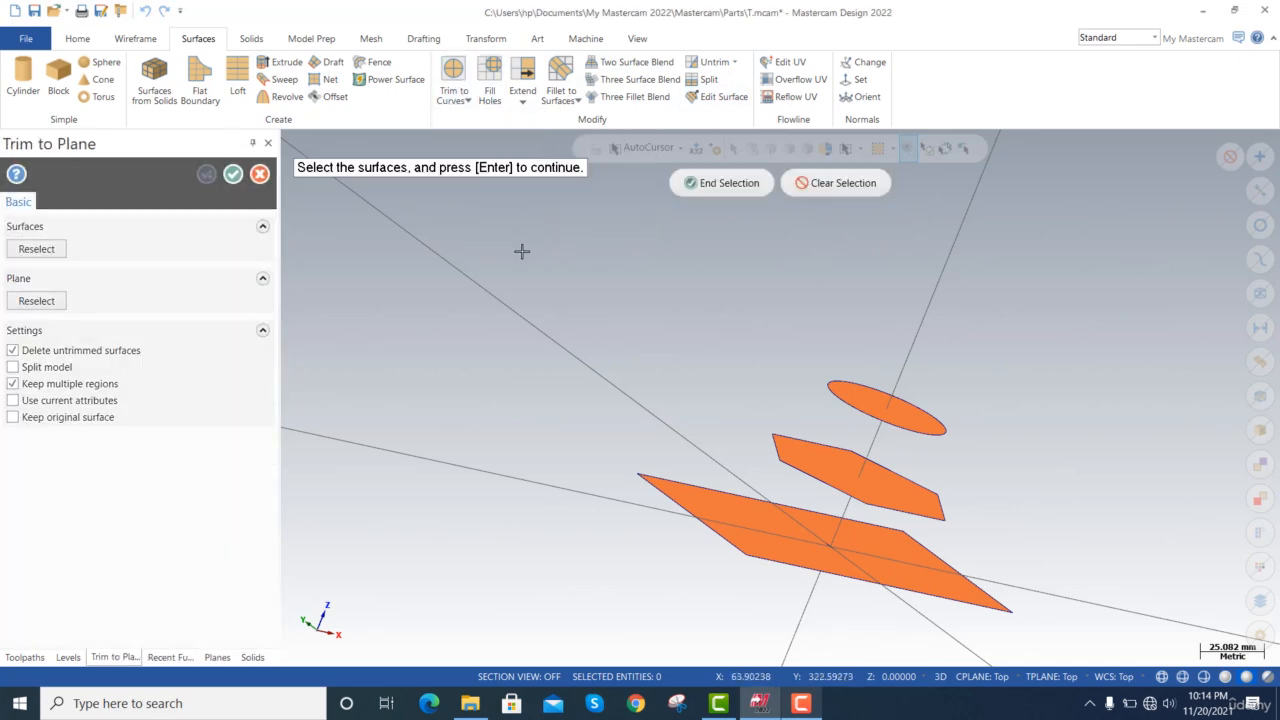
left_click(891, 406)
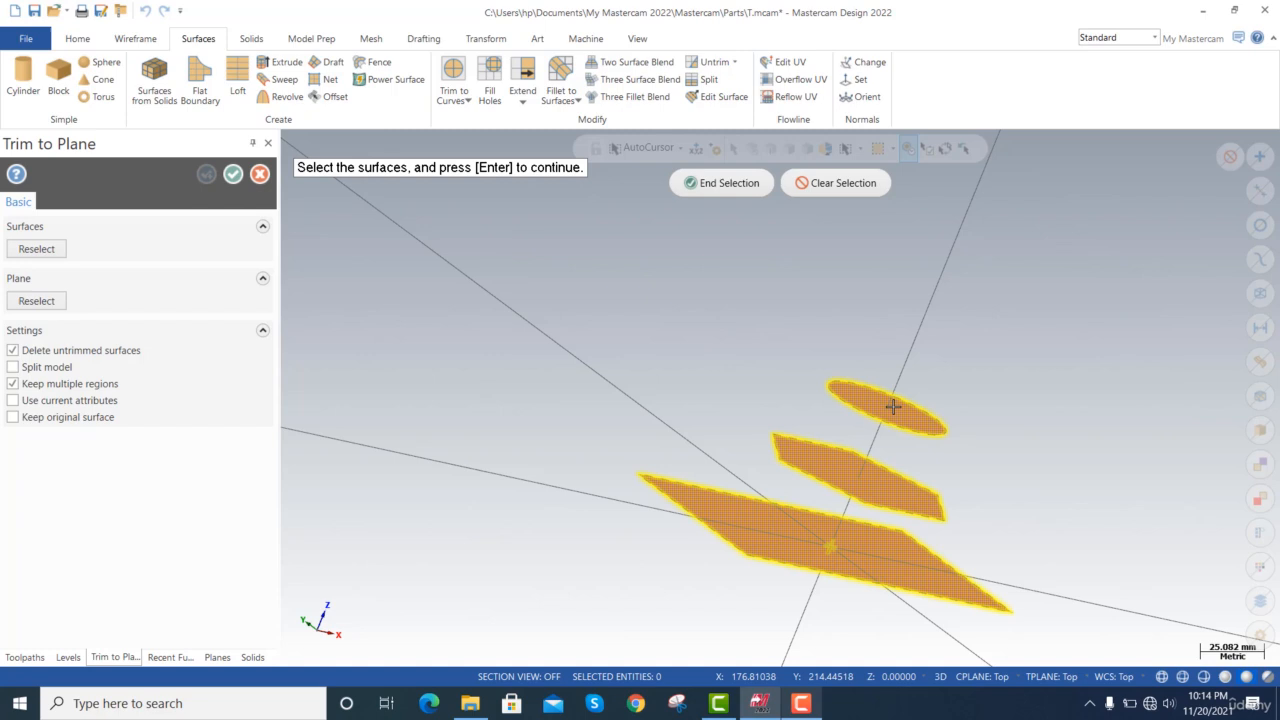
left_click(765, 189)
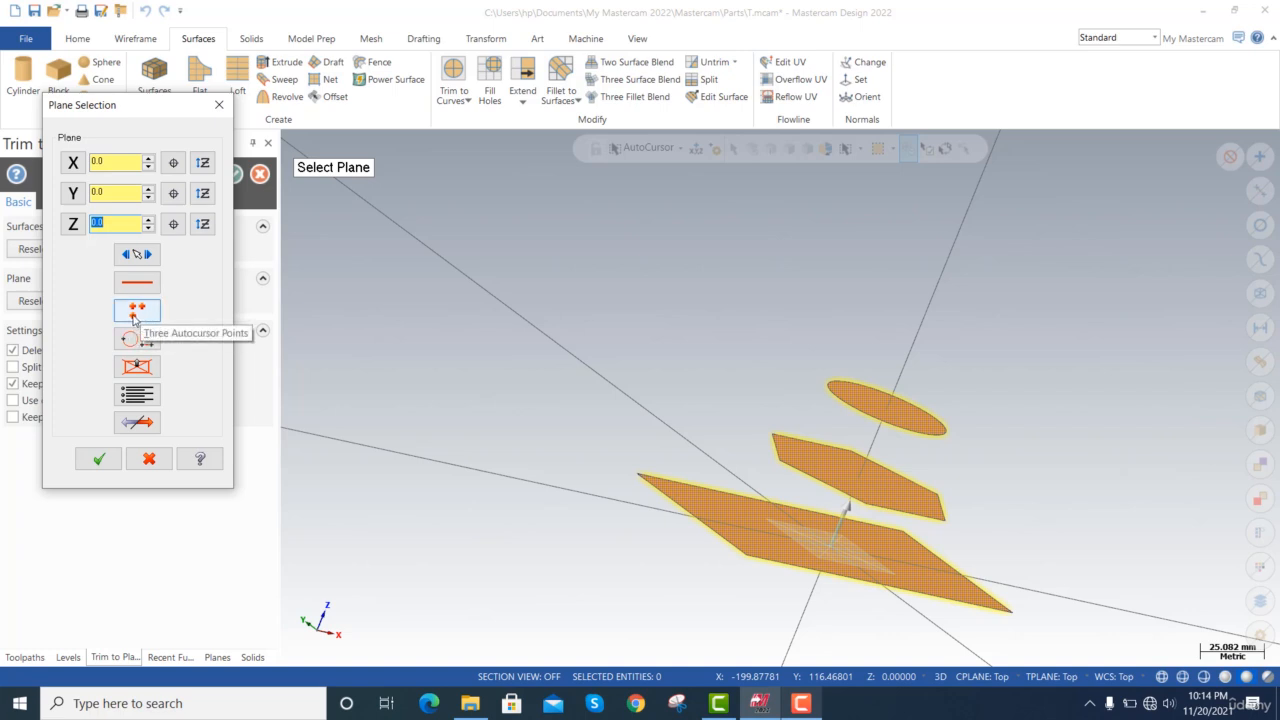
Try defining the trimming plane through three freely placed points around the stacked surfaces and inspect its orientation.
left_click(136, 314)
left_click(875, 363)
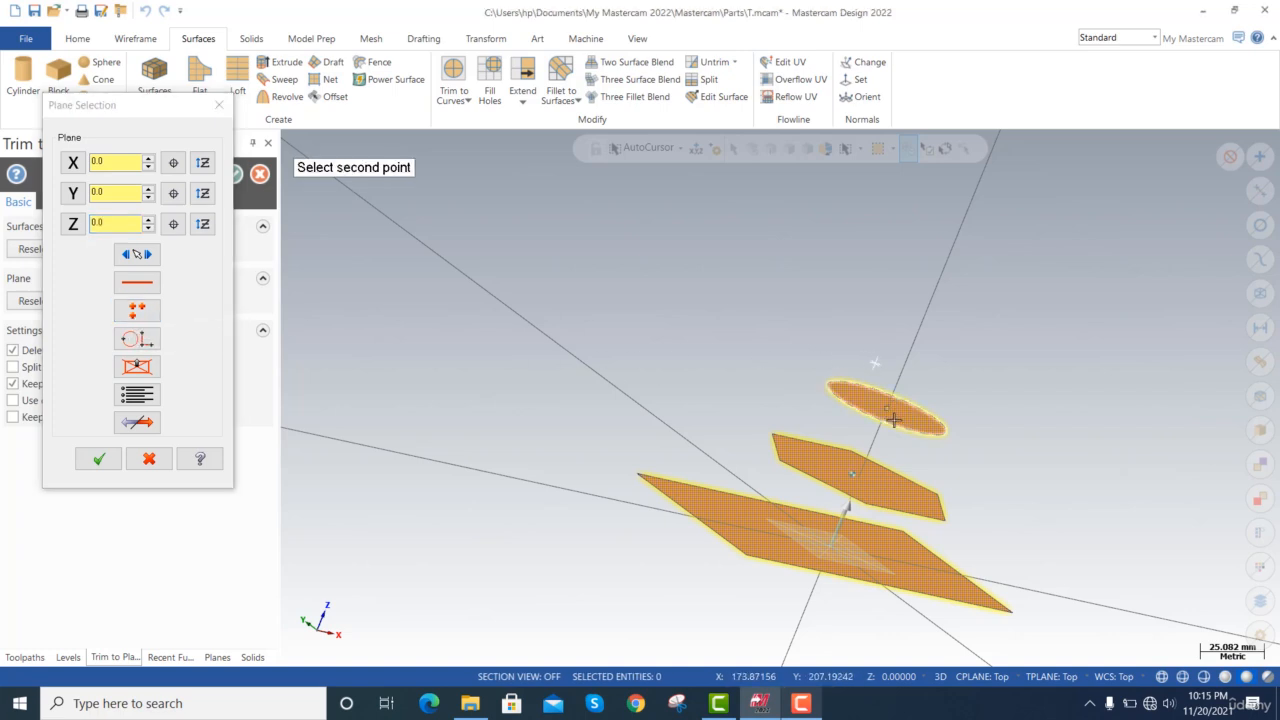
left_click(791, 598)
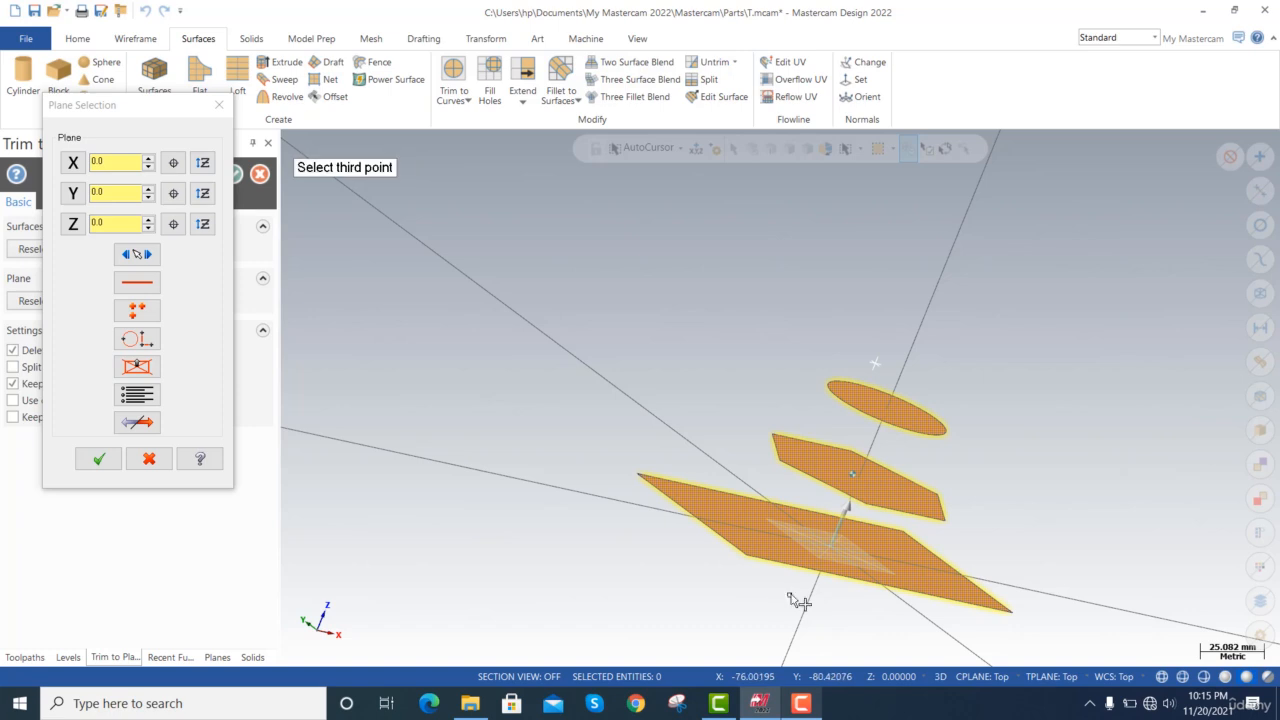
left_click(750, 391)
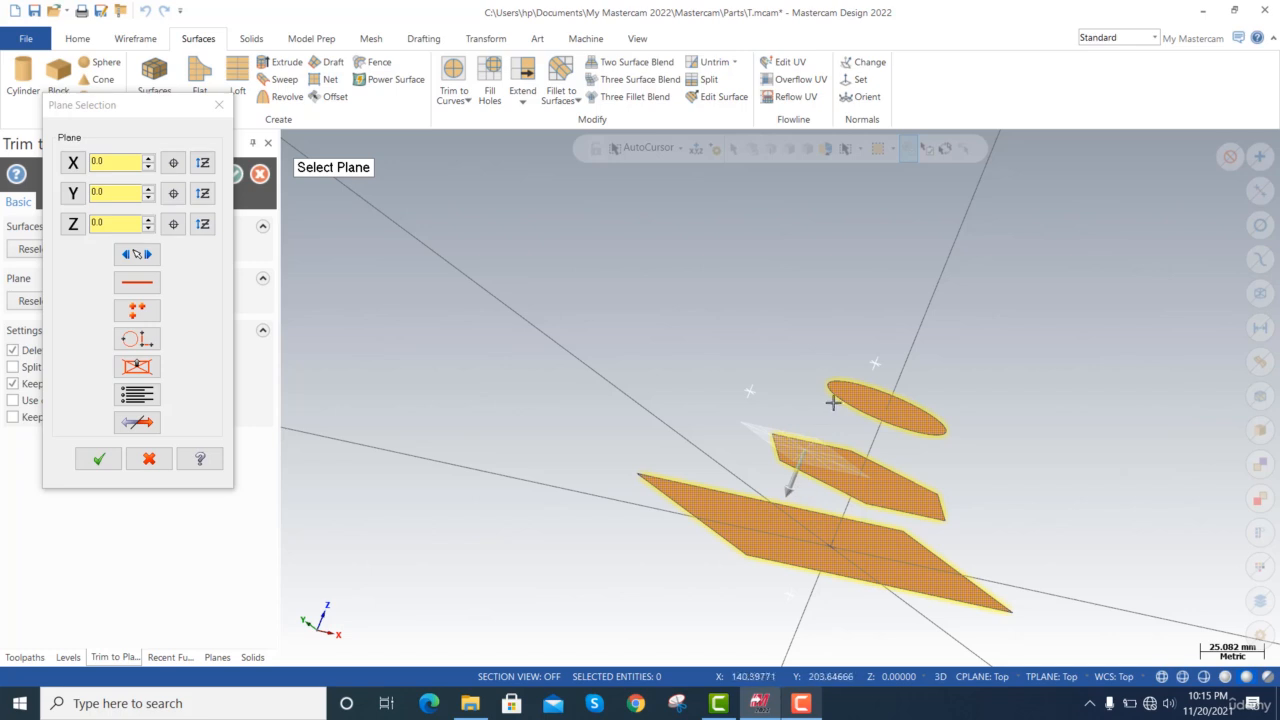
key("alt+Left")
key("alt+Left")
key("alt+Left")
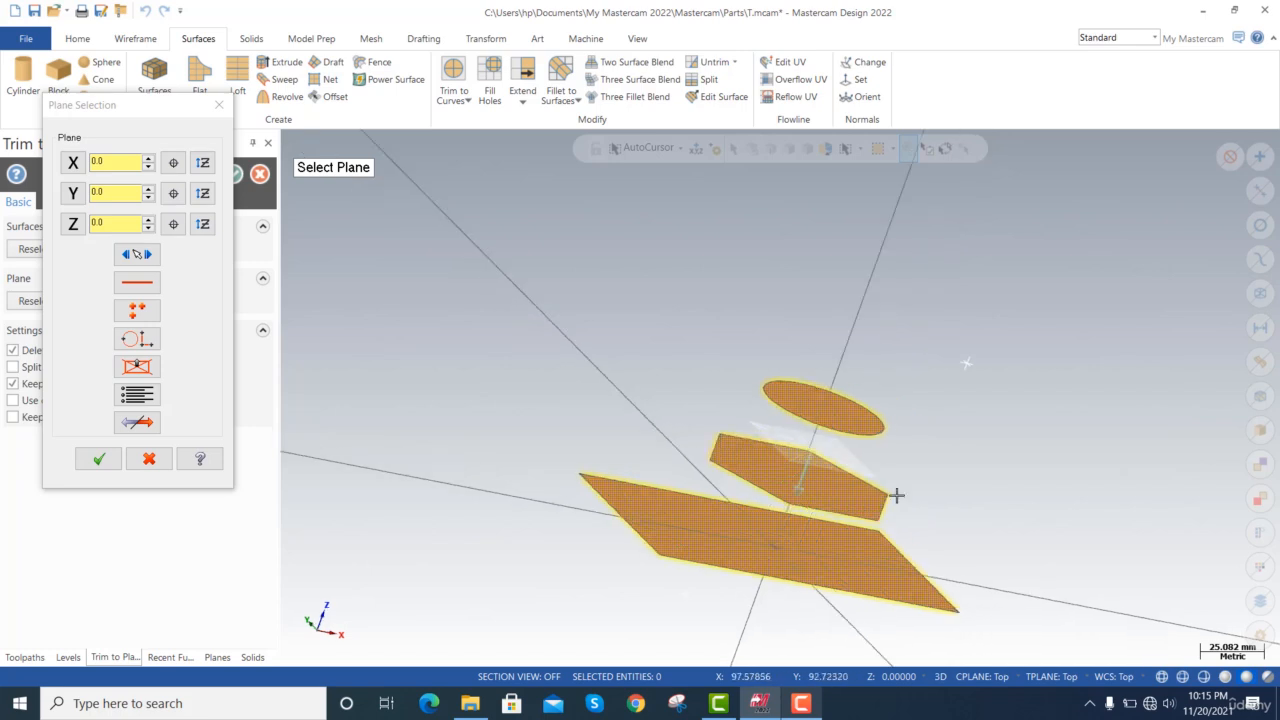
key("alt+Down")
key("alt+Up")
key("alt+Up")
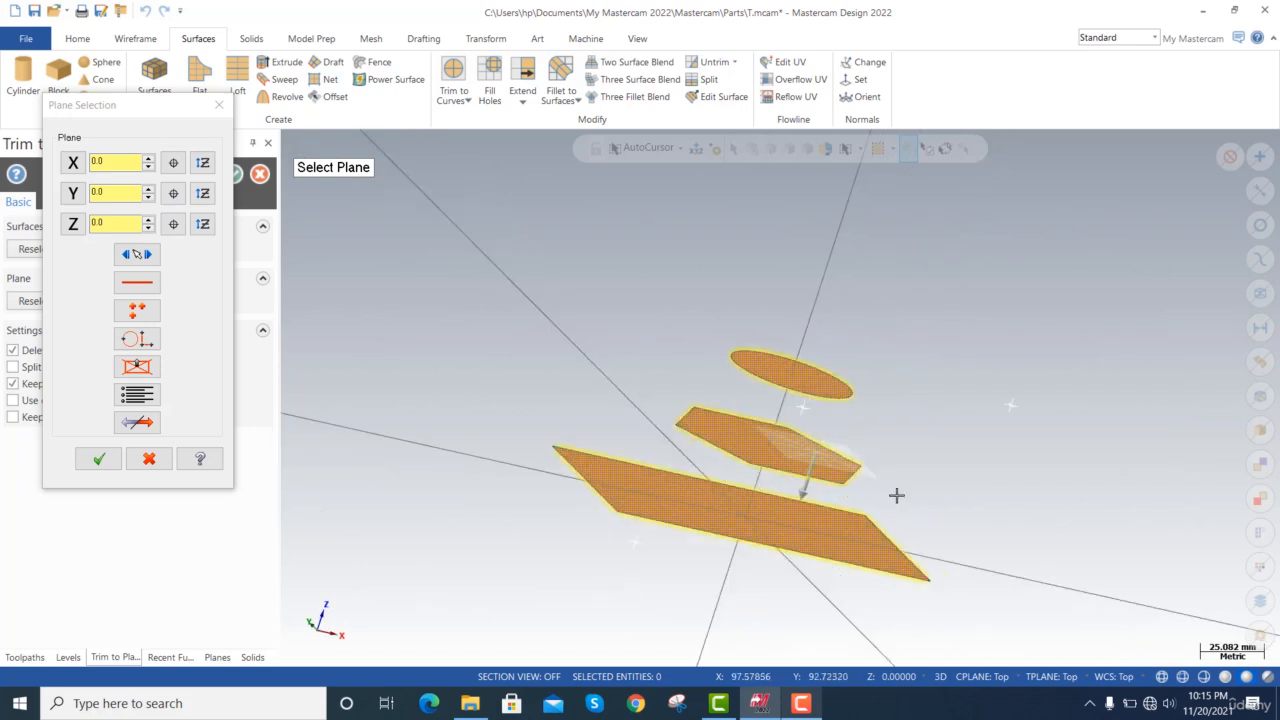
key("alt+Right")
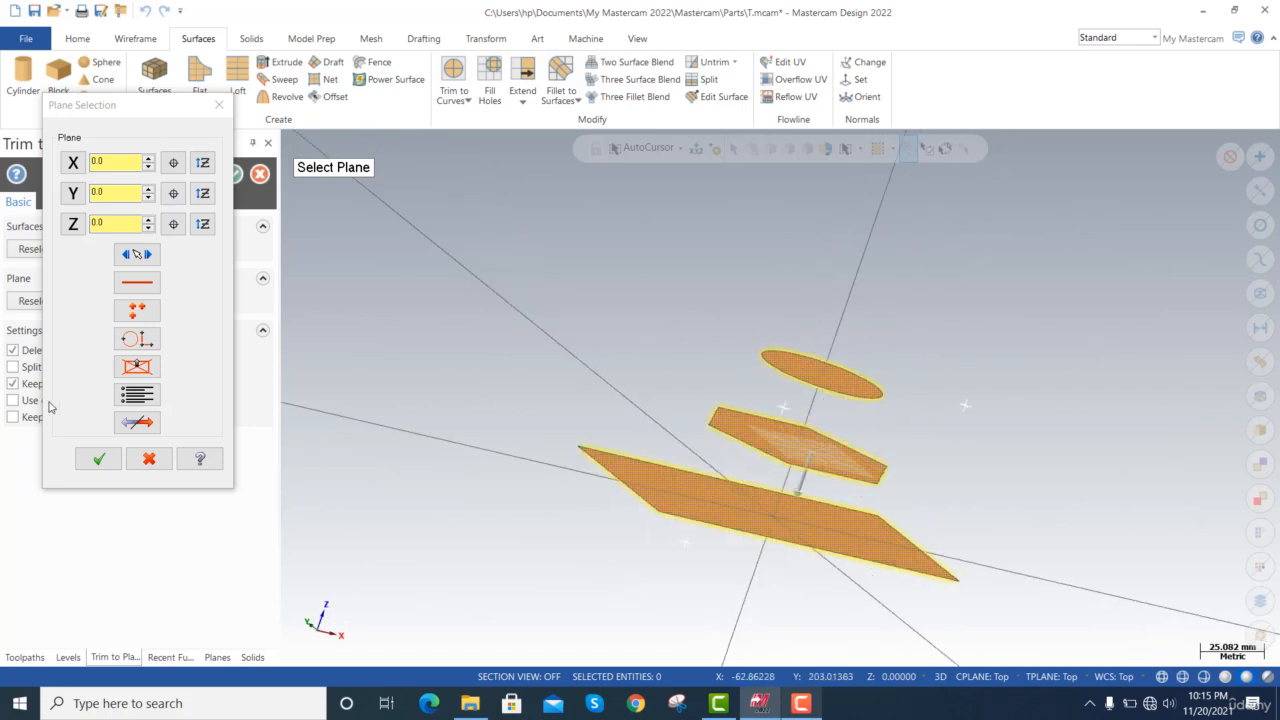
Redefine the trimming plane through three freely placed points in the front view and trim the three surfaces to it.
right_click(472, 264)
left_click(520, 355)
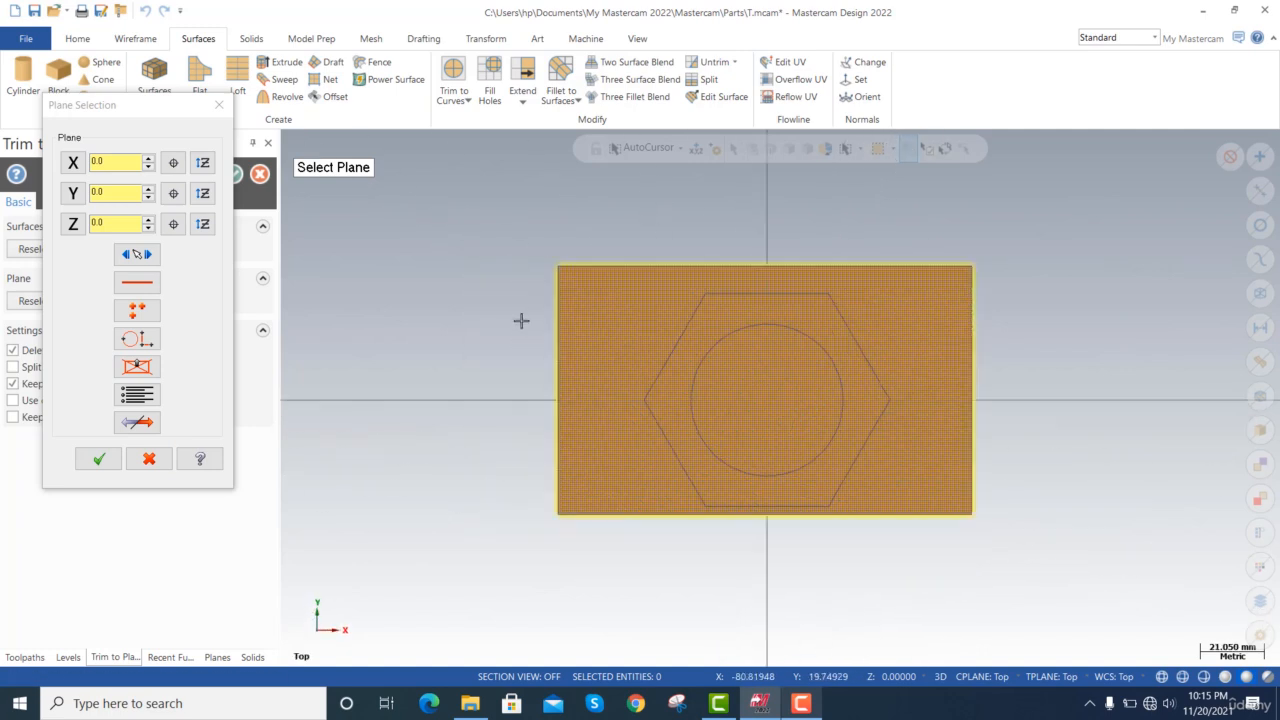
right_click(507, 300)
left_click(558, 407)
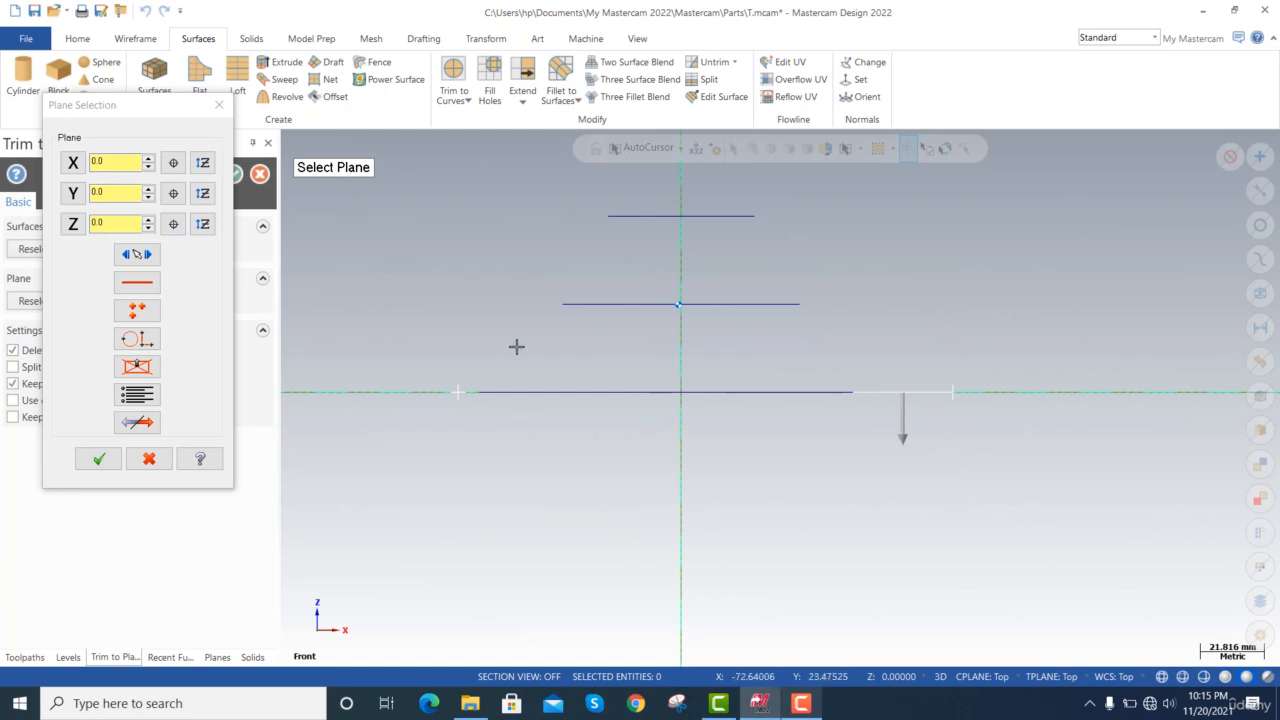
left_click(137, 312)
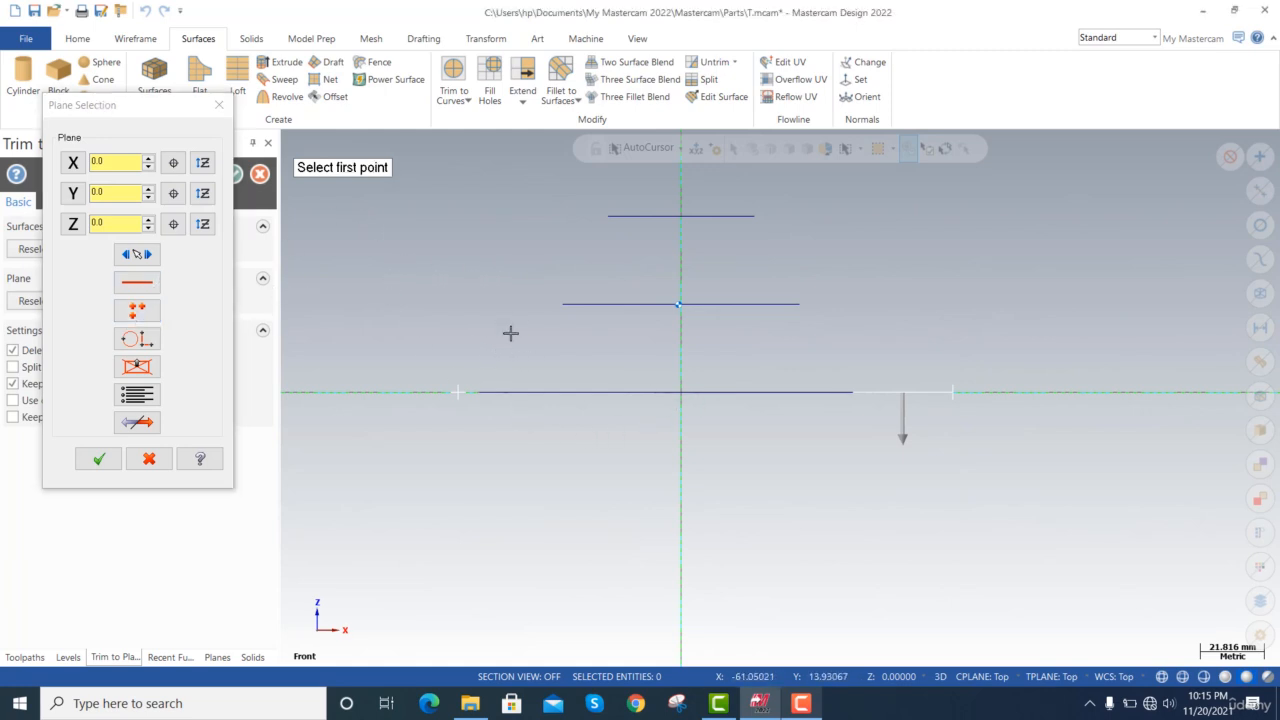
left_click(502, 351)
left_click(553, 224)
left_click(813, 280)
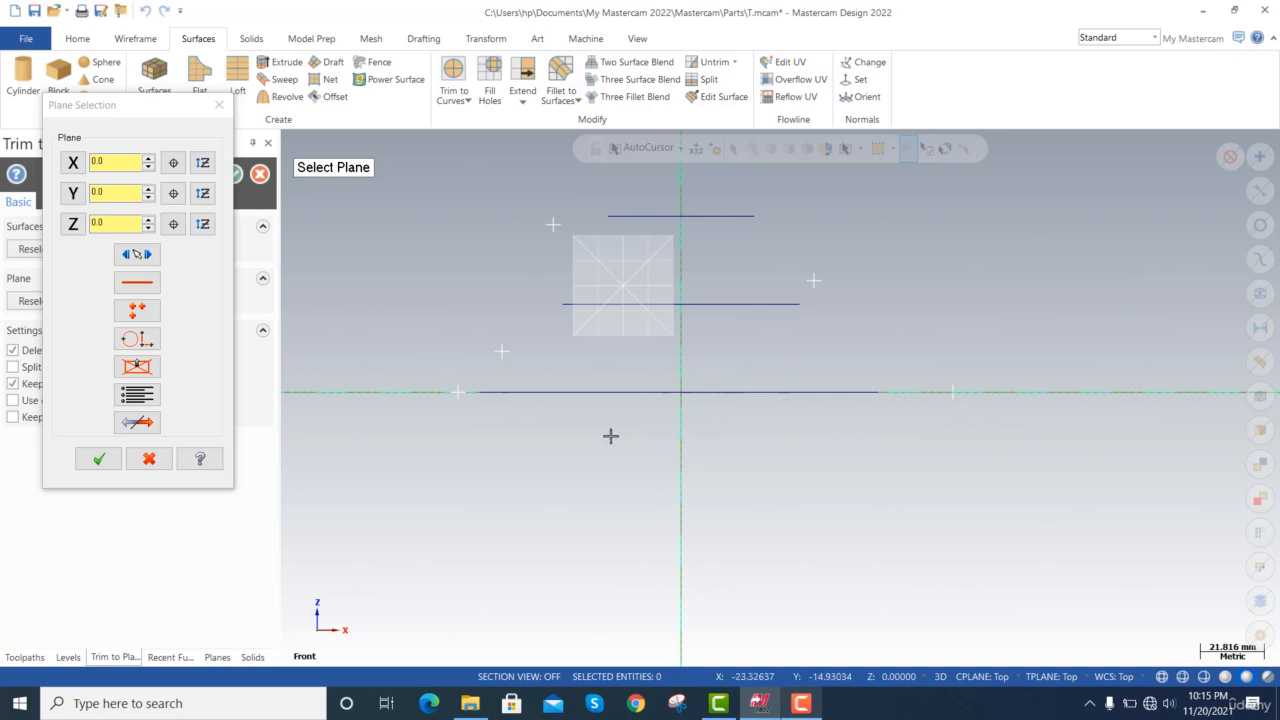
left_click(98, 459)
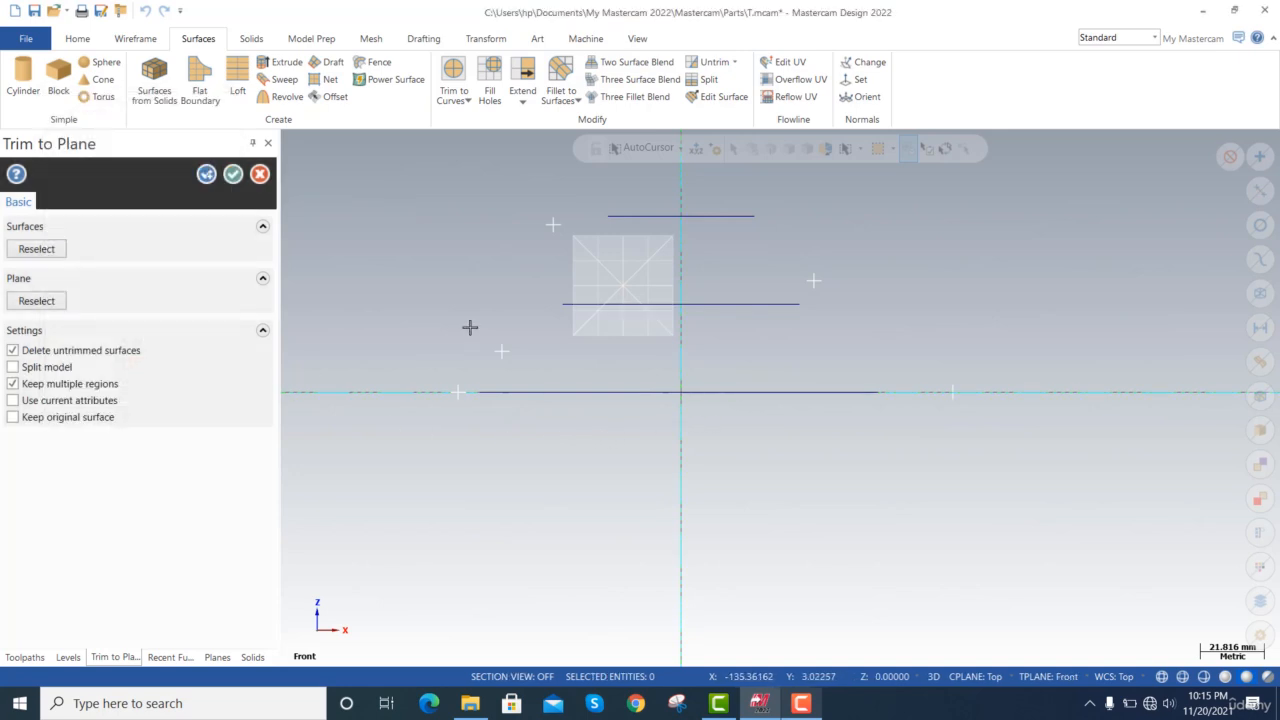
right_click(420, 289)
left_click(490, 442)
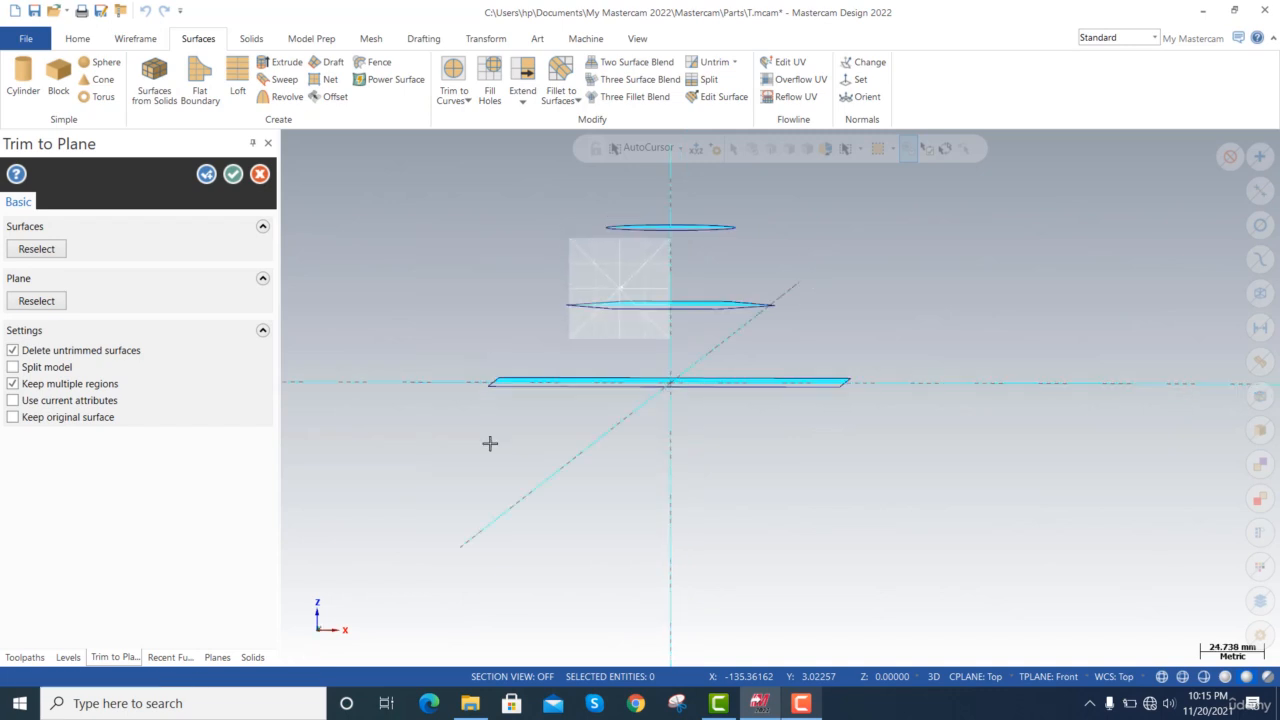
scroll(690, 324, "up", 8)
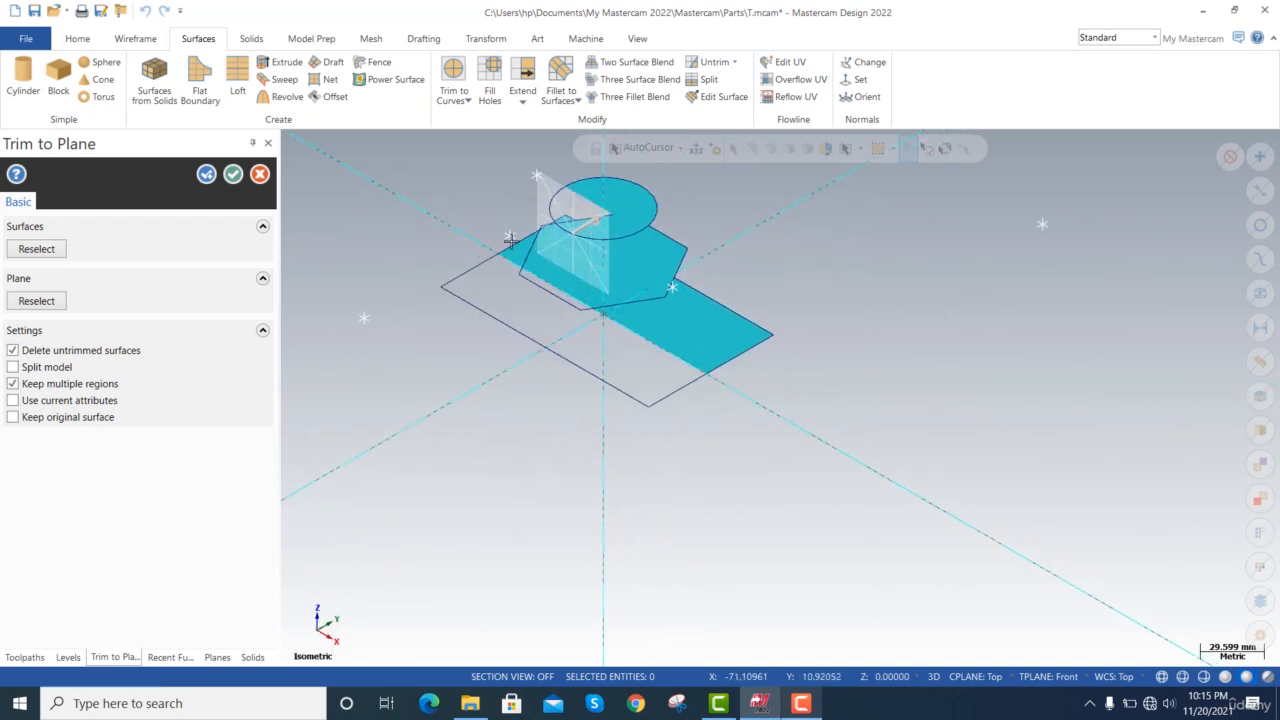
Cancel the plane trim and delete all the stacked flat surfaces together with their wireframe outlines.
scroll(592, 265, "up", 2)
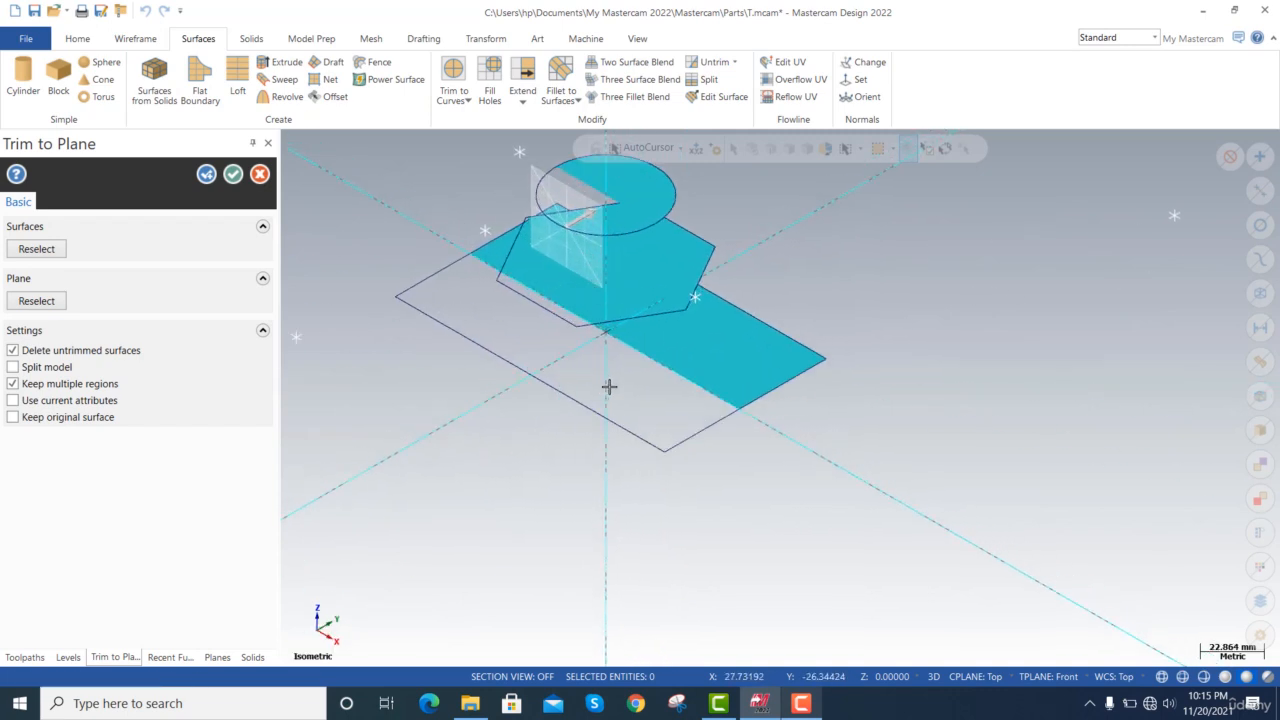
left_click(260, 175)
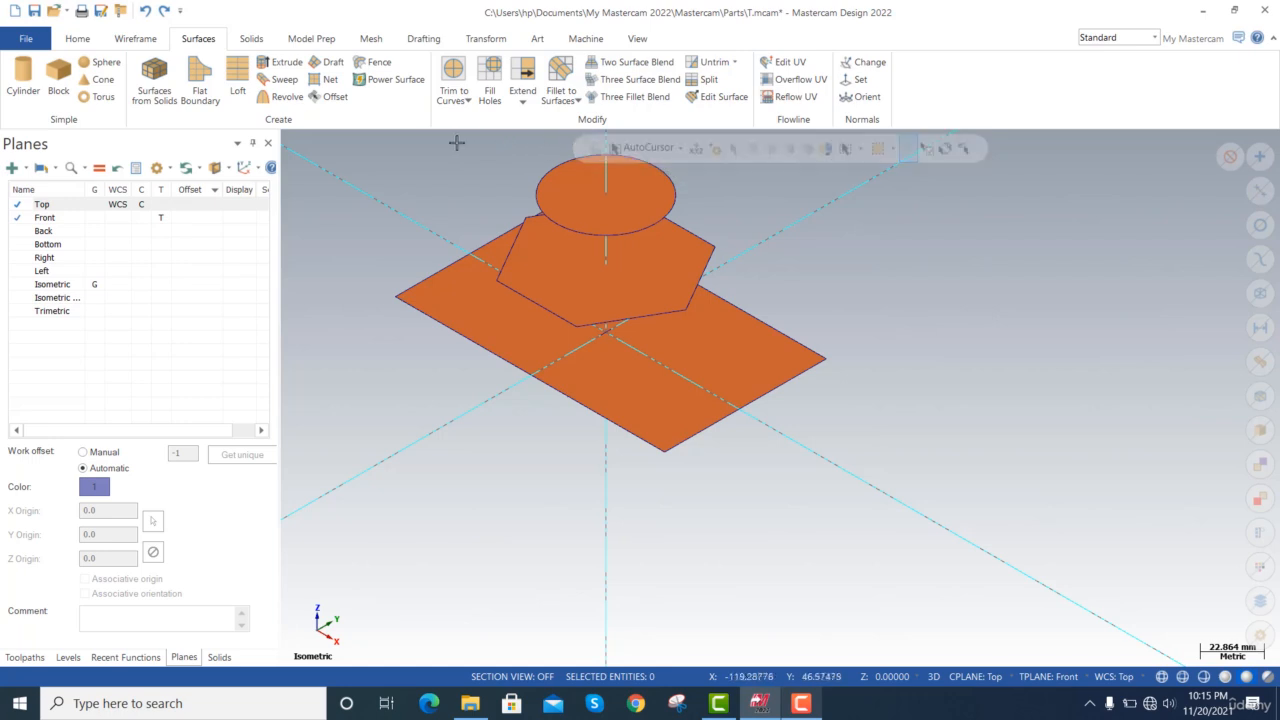
key("ctrl+a")
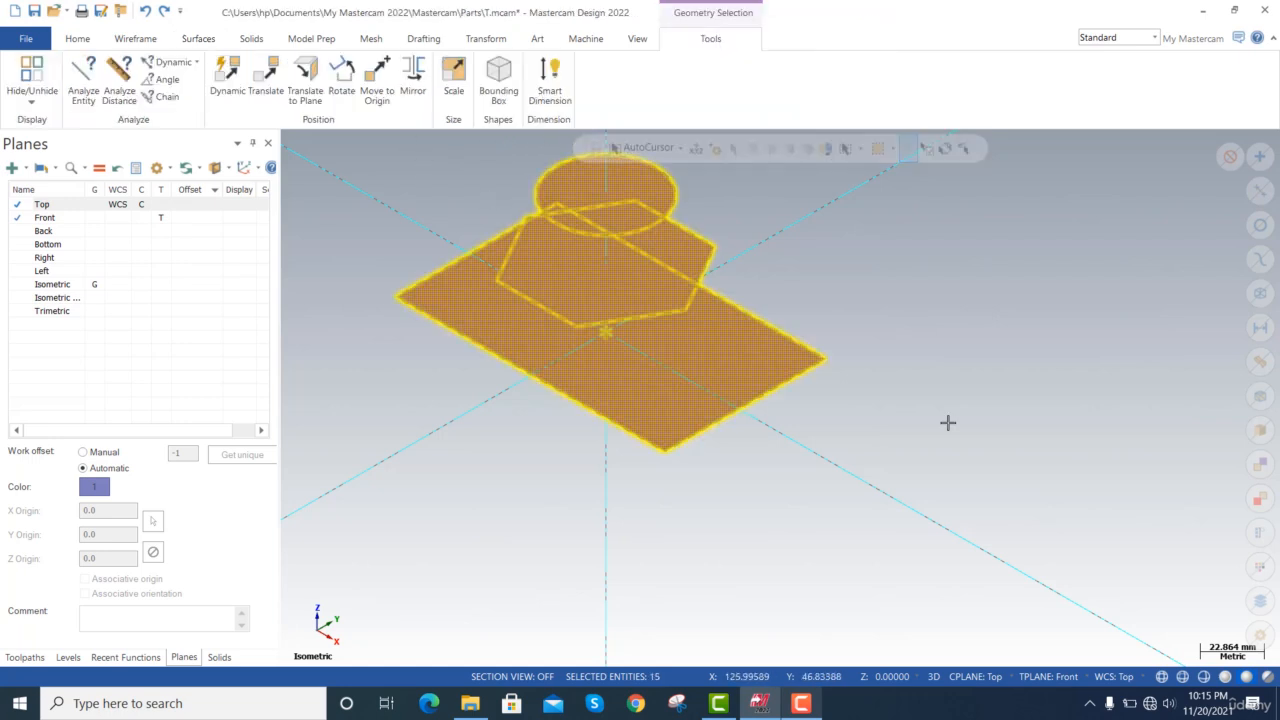
key("Delete")
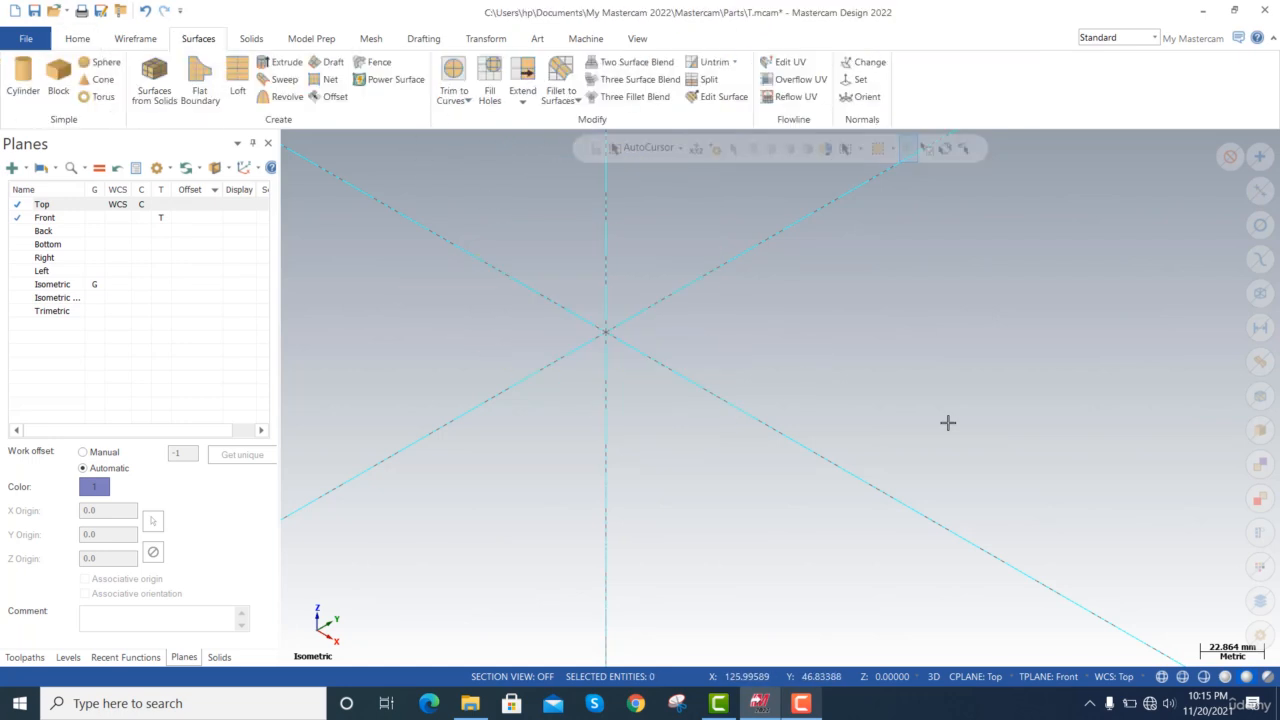
scroll(700, 396, "down", 4)
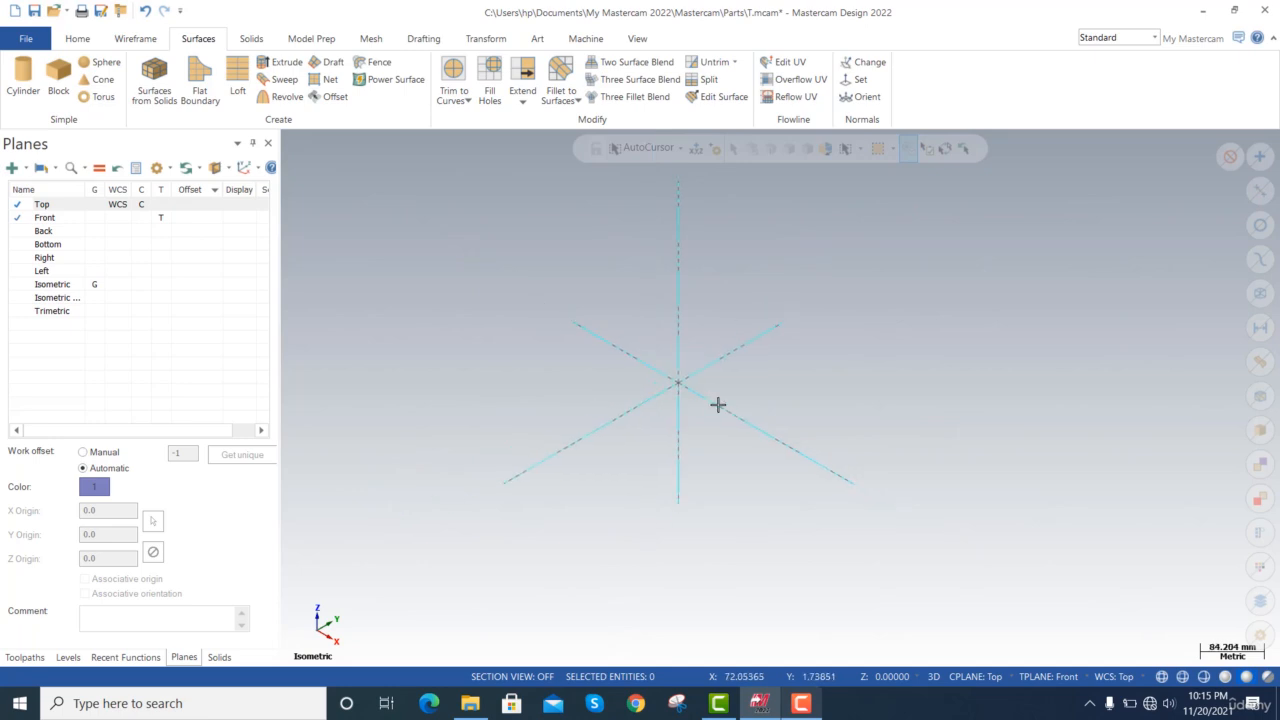
left_click(133, 40)
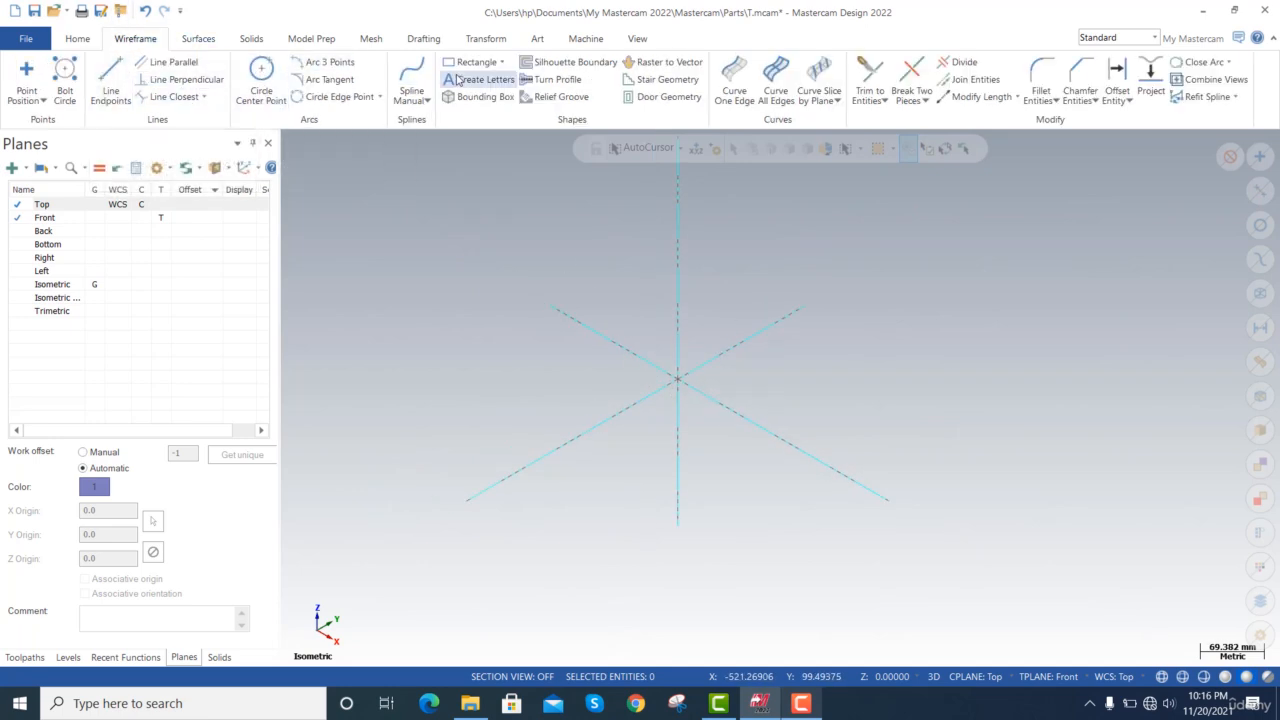
left_click(415, 78)
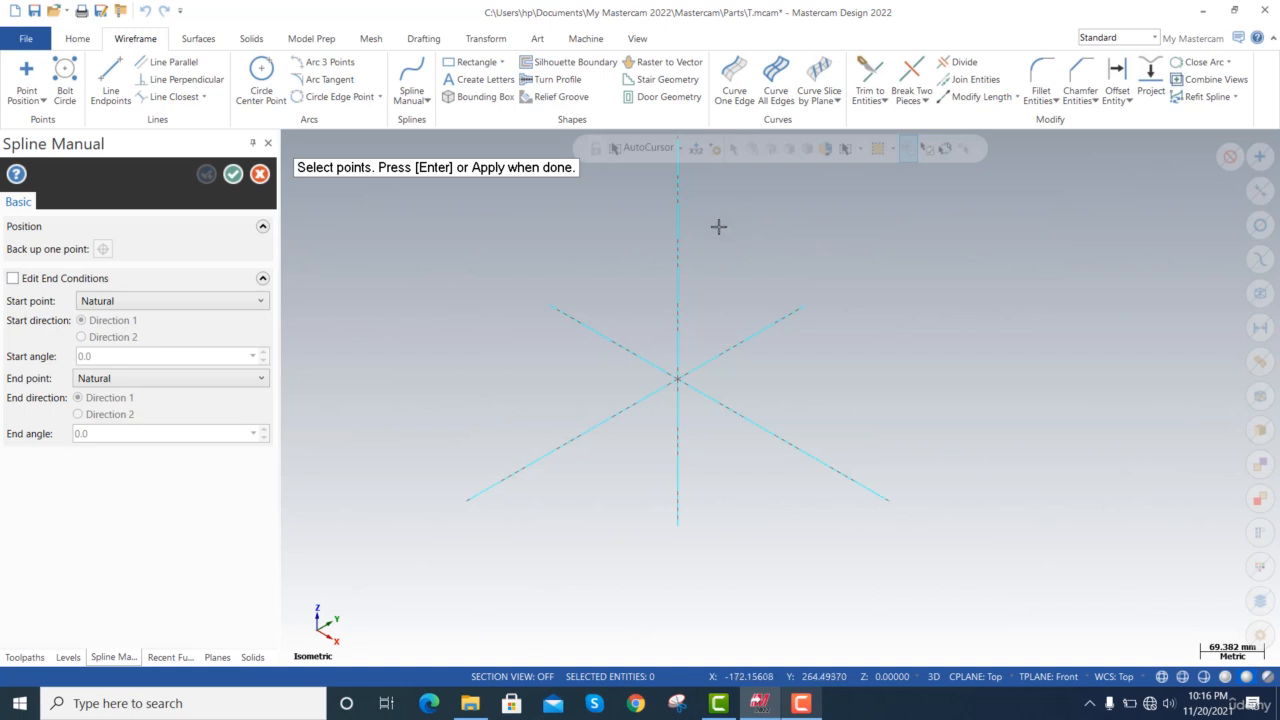
left_click(773, 209)
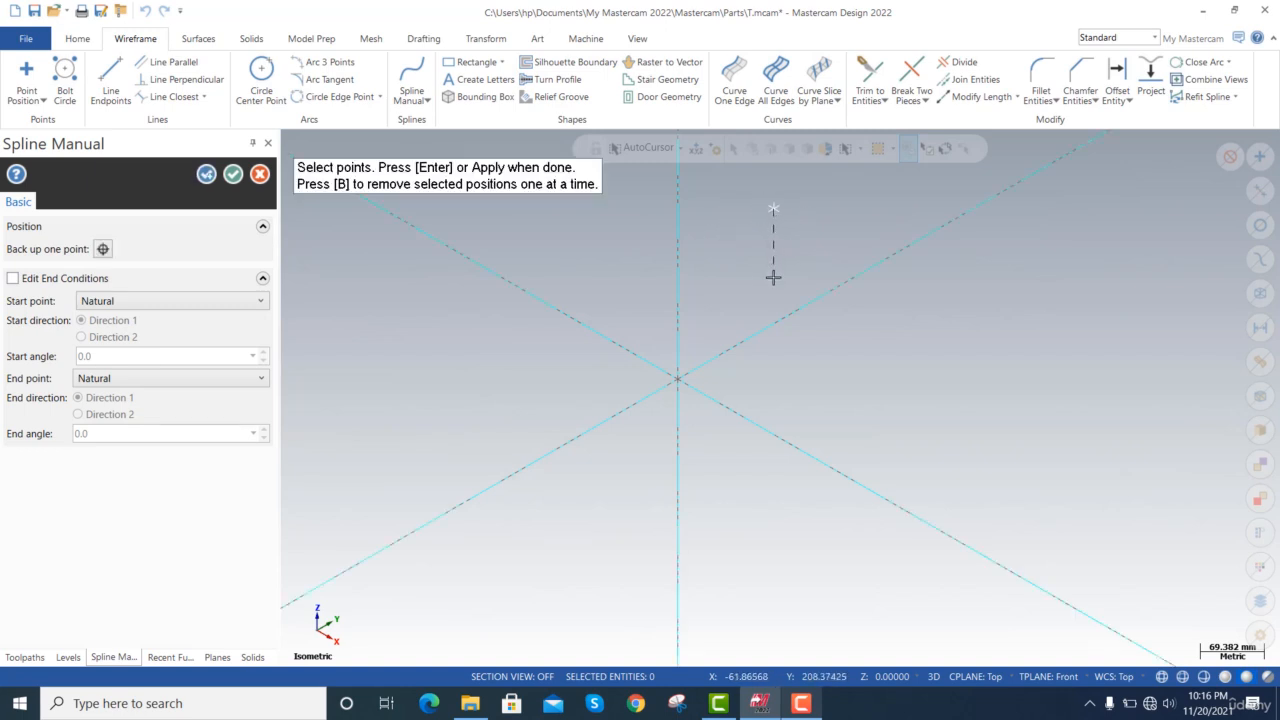
key("Escape")
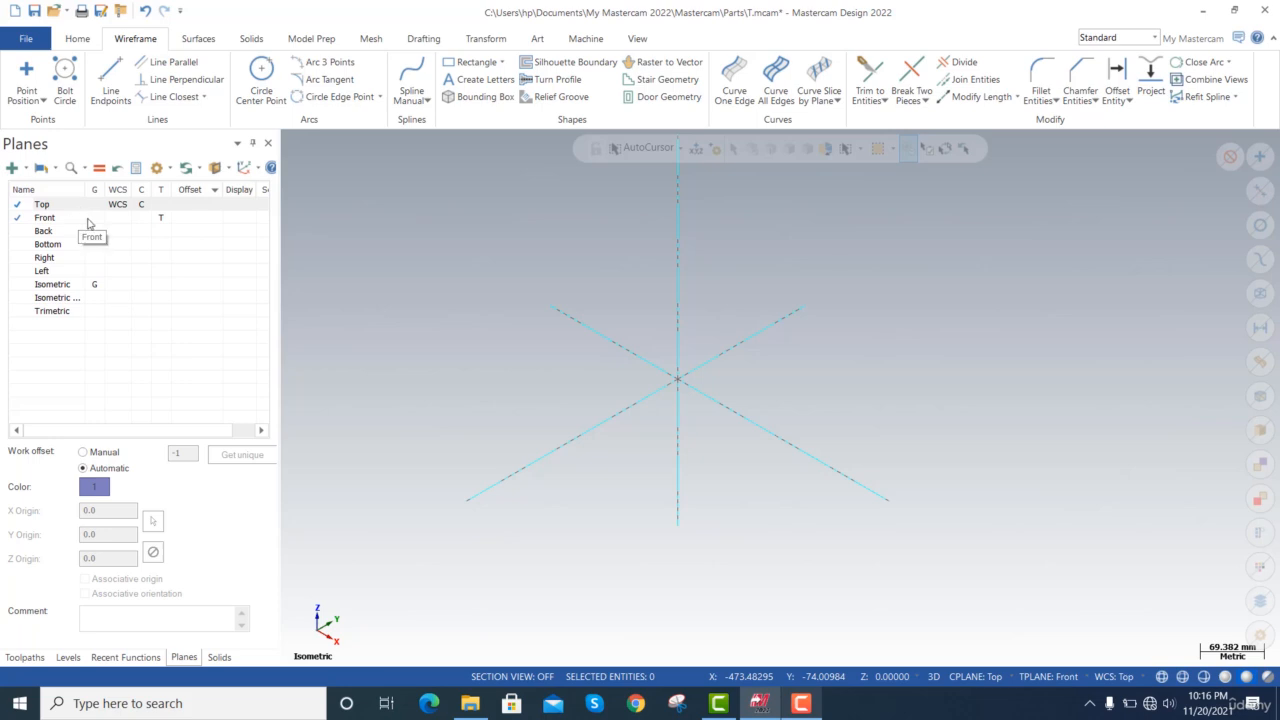
Set the Front plane as the graphics view, WCS, construction plane and tool plane.
left_click(100, 220)
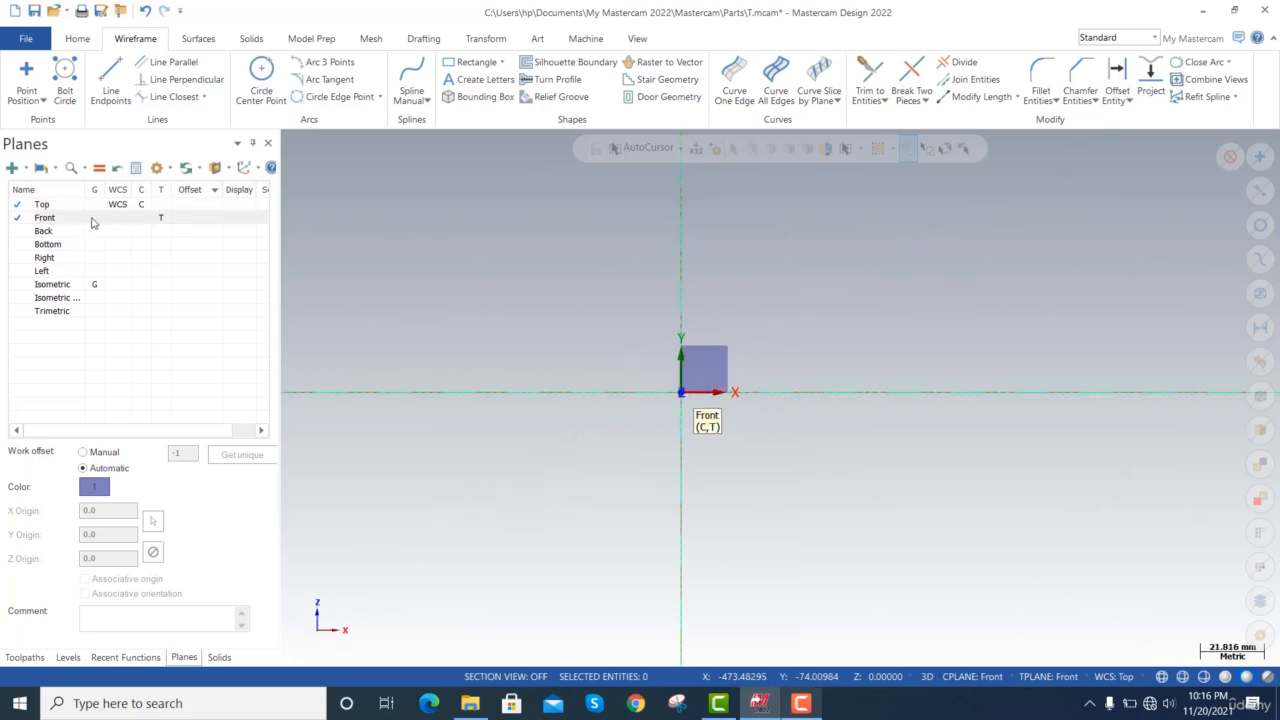
left_click(113, 222)
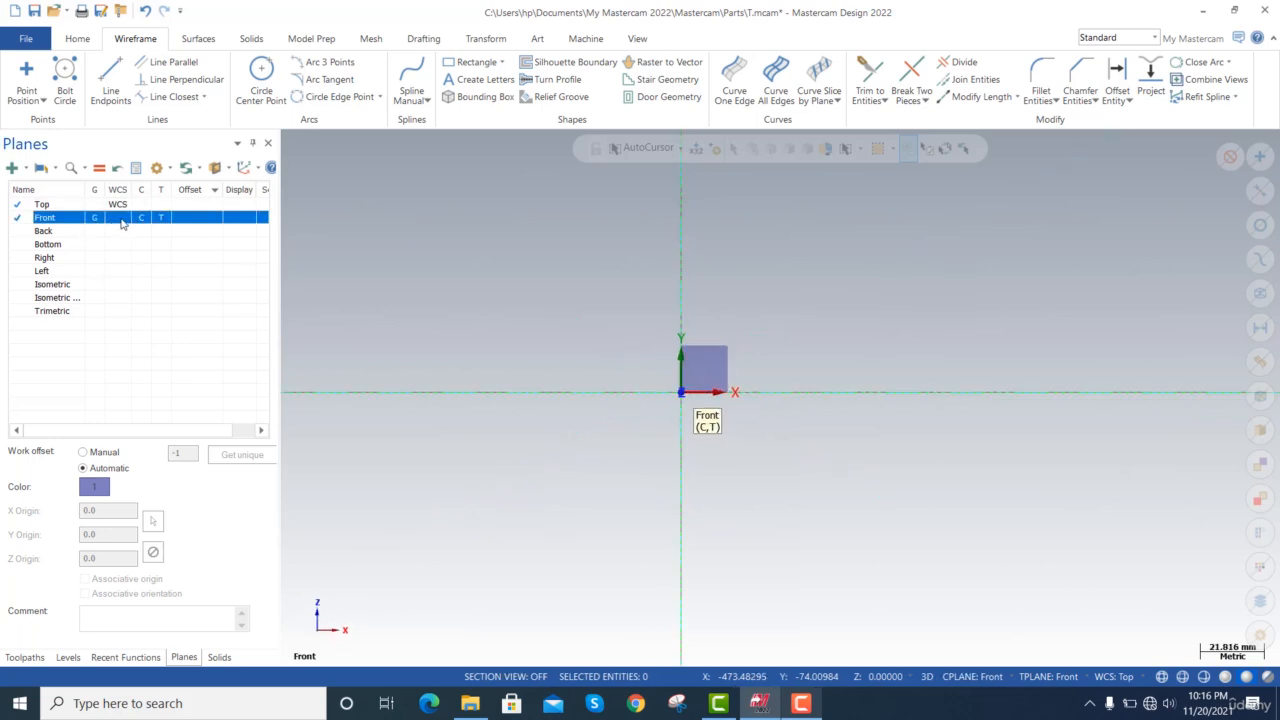
left_click(117, 218)
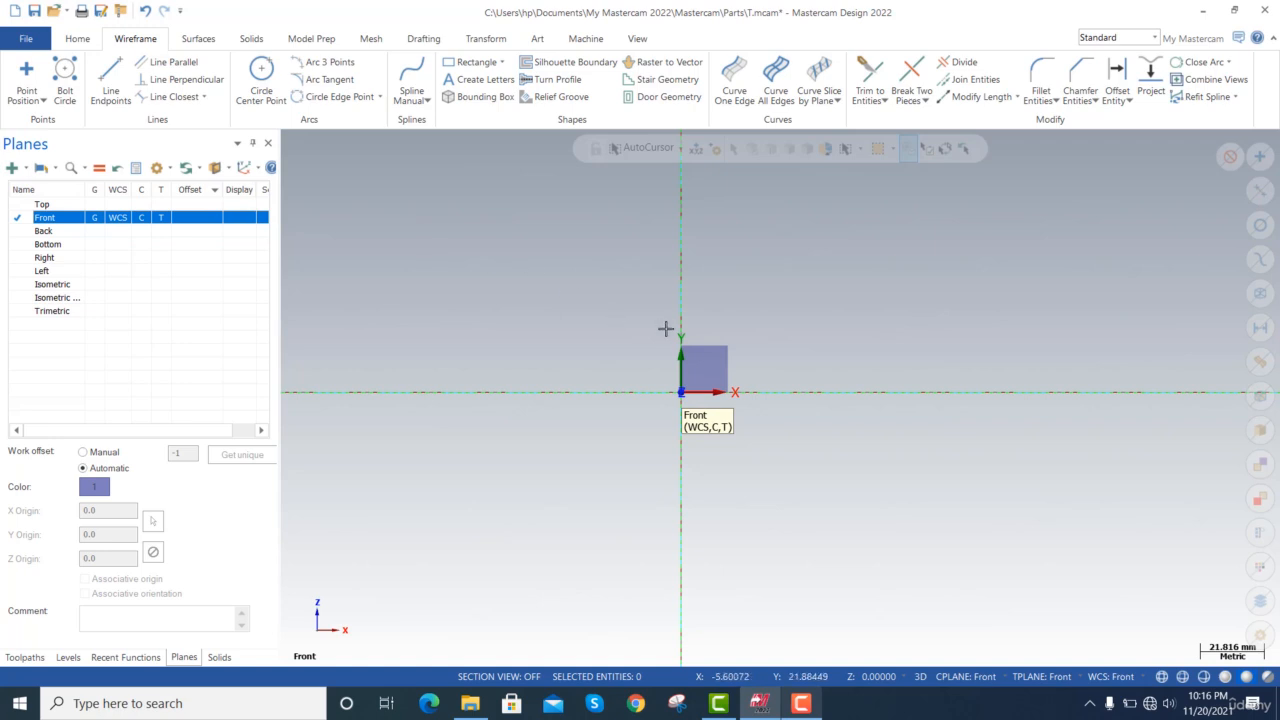
Draw a manual spline through seven points as a goblet-shaped half profile, ending on the vertical axis below the origin.
left_click(412, 78)
left_click(782, 208)
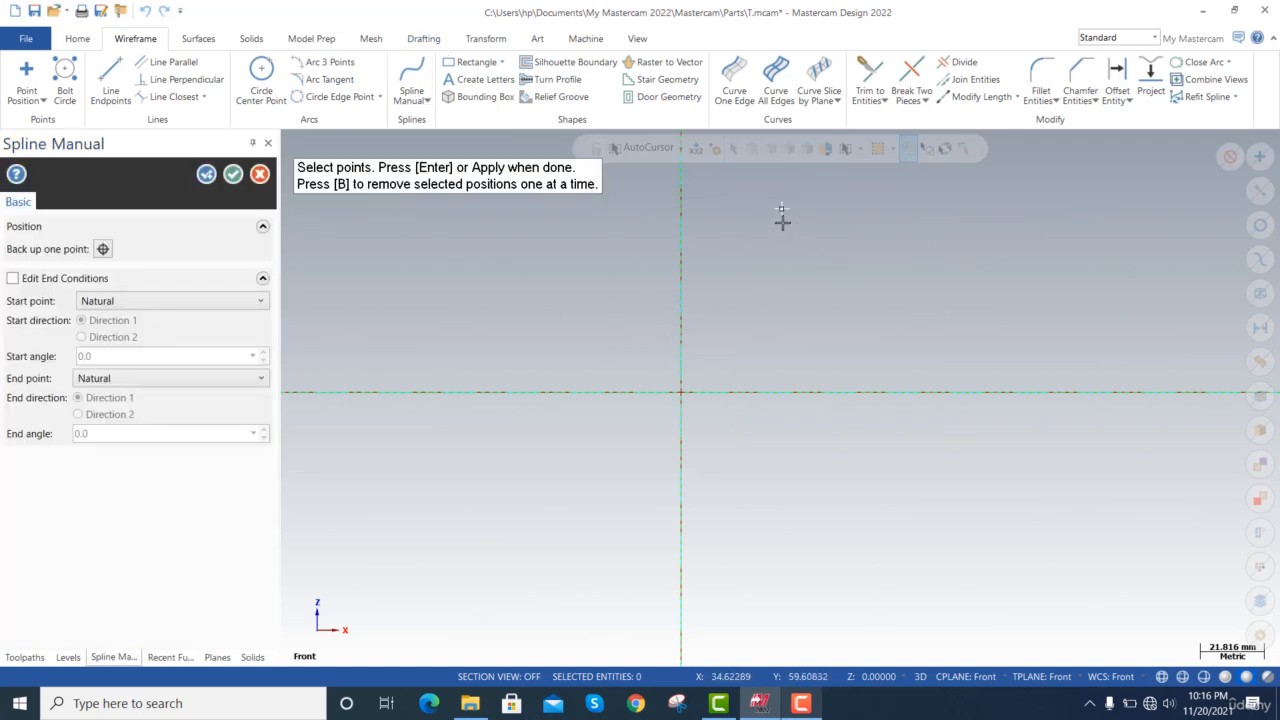
left_click(786, 262)
left_click(745, 297)
left_click(728, 349)
left_click(725, 411)
left_click(840, 439)
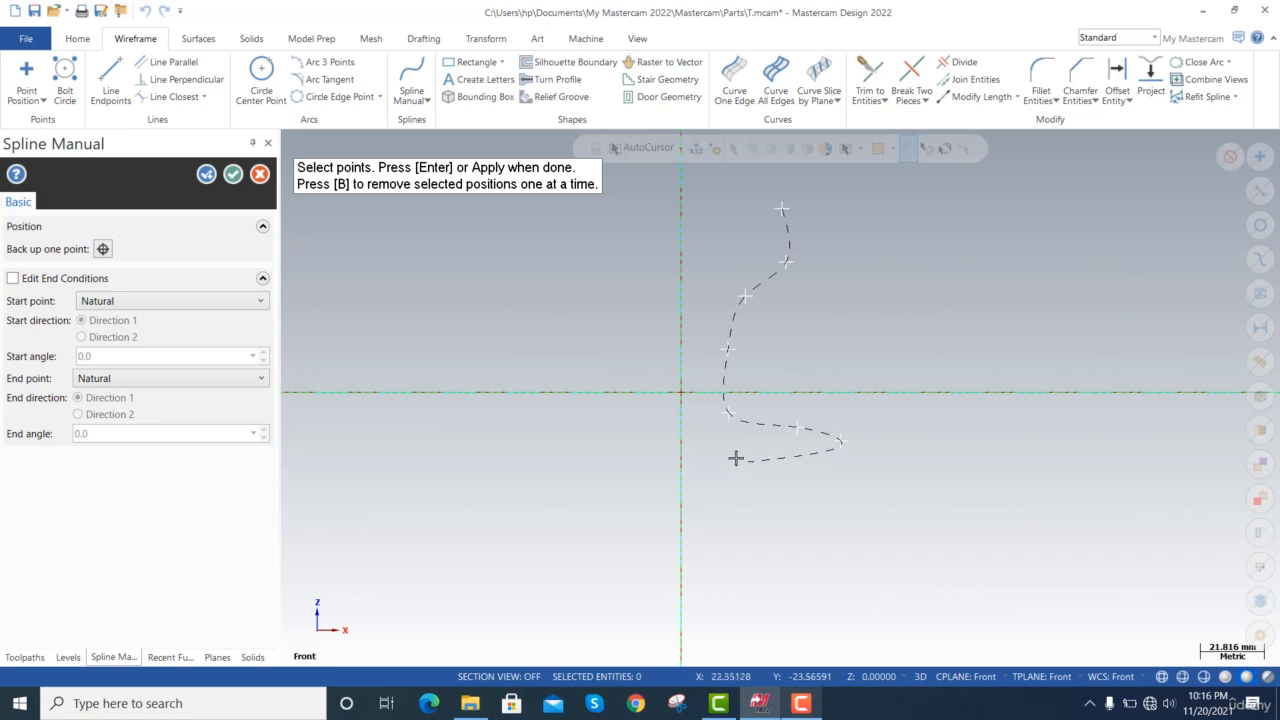
left_click(681, 455)
key("Return")
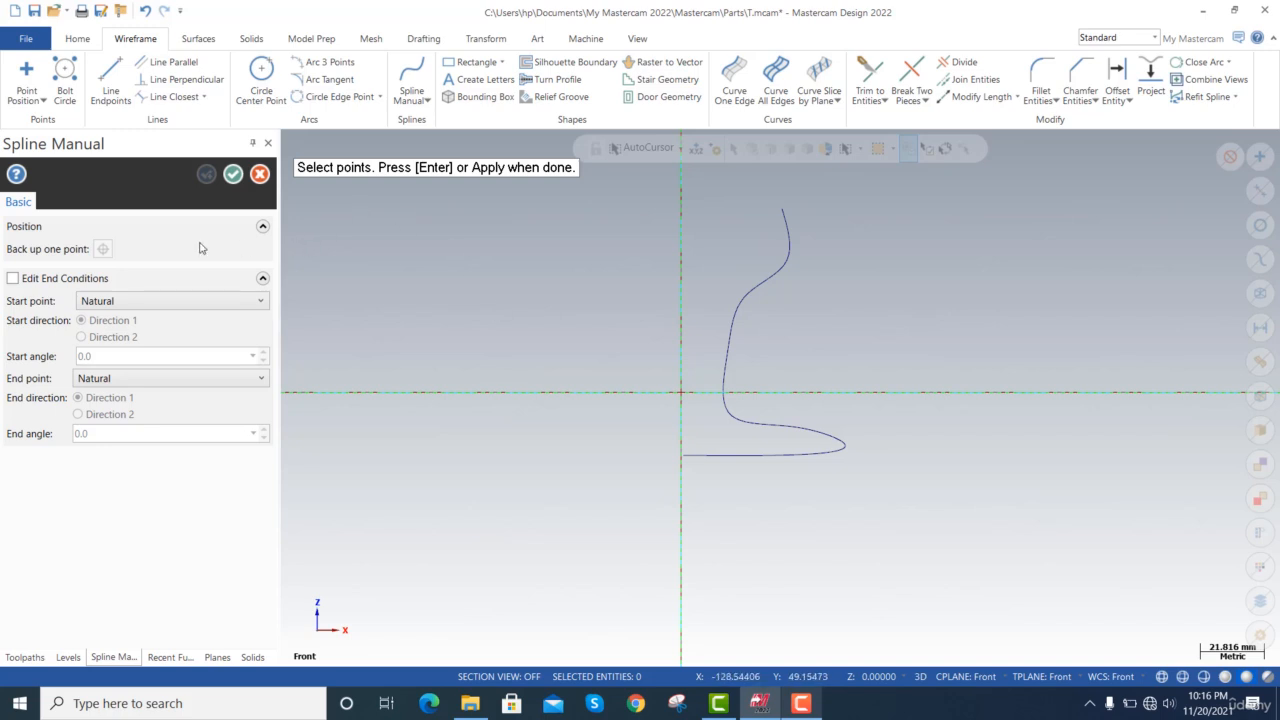
left_click(233, 174)
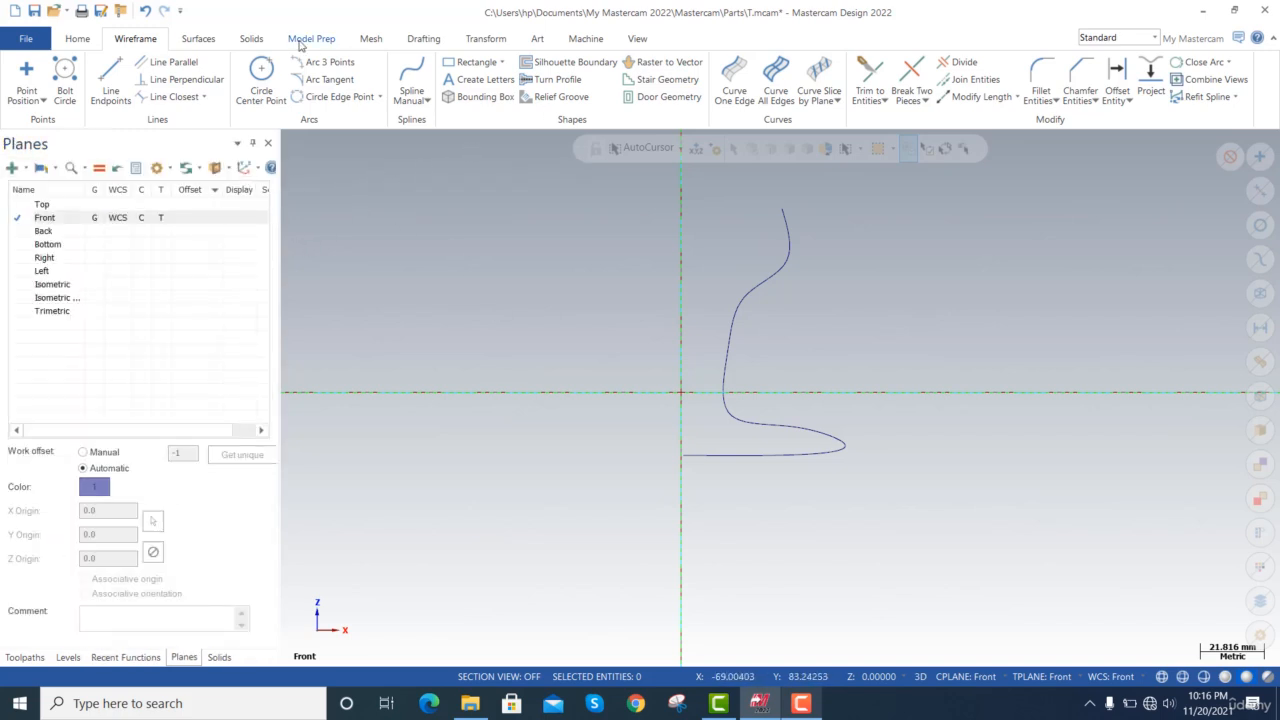
left_click(199, 38)
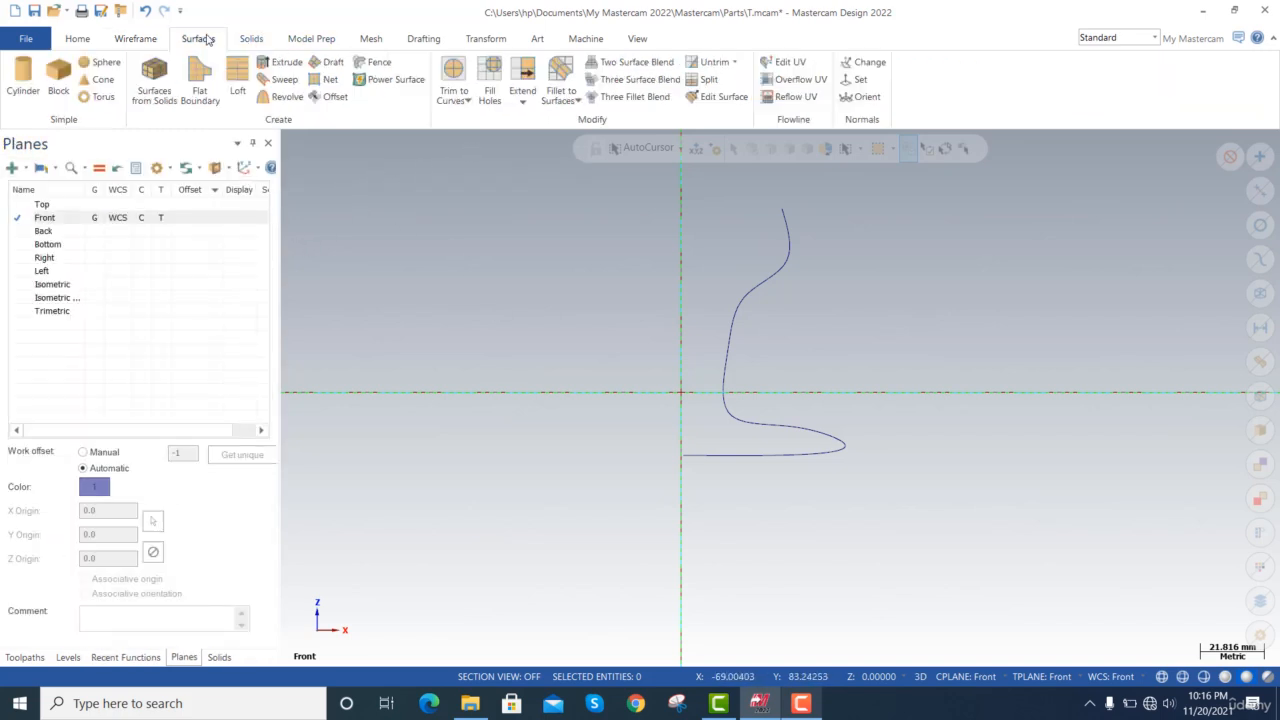
left_click(285, 97)
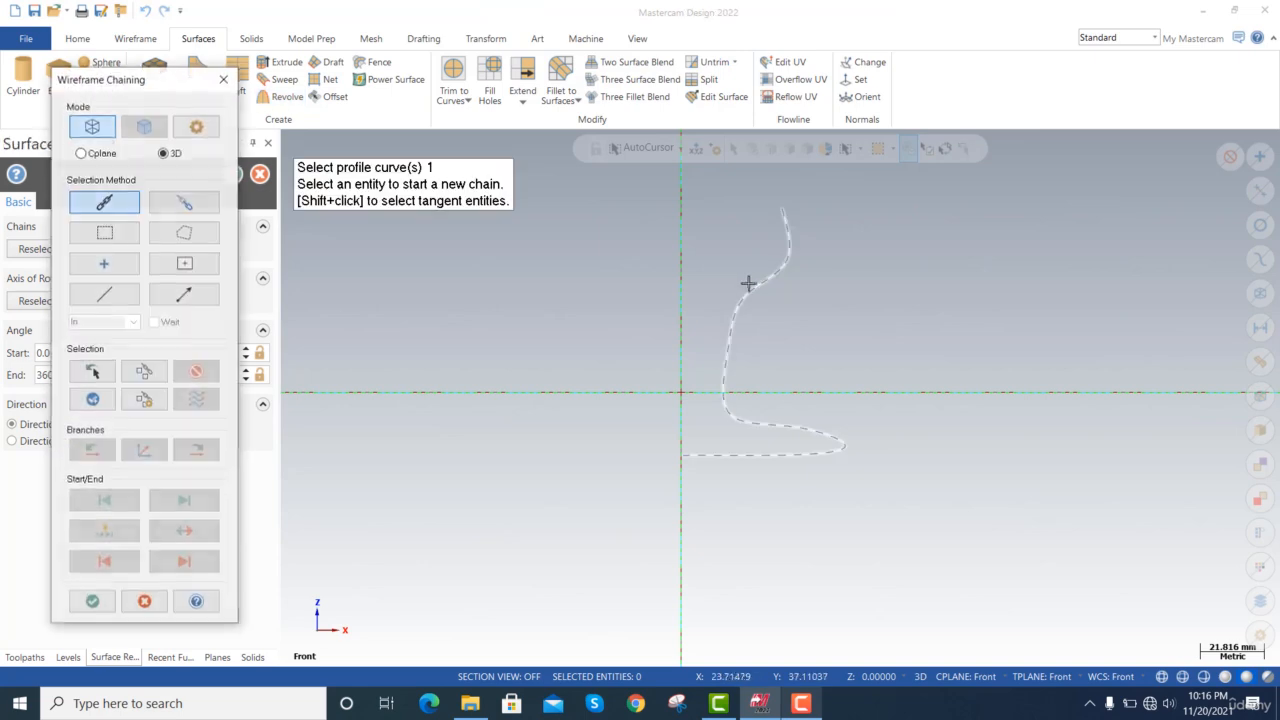
left_click(750, 297)
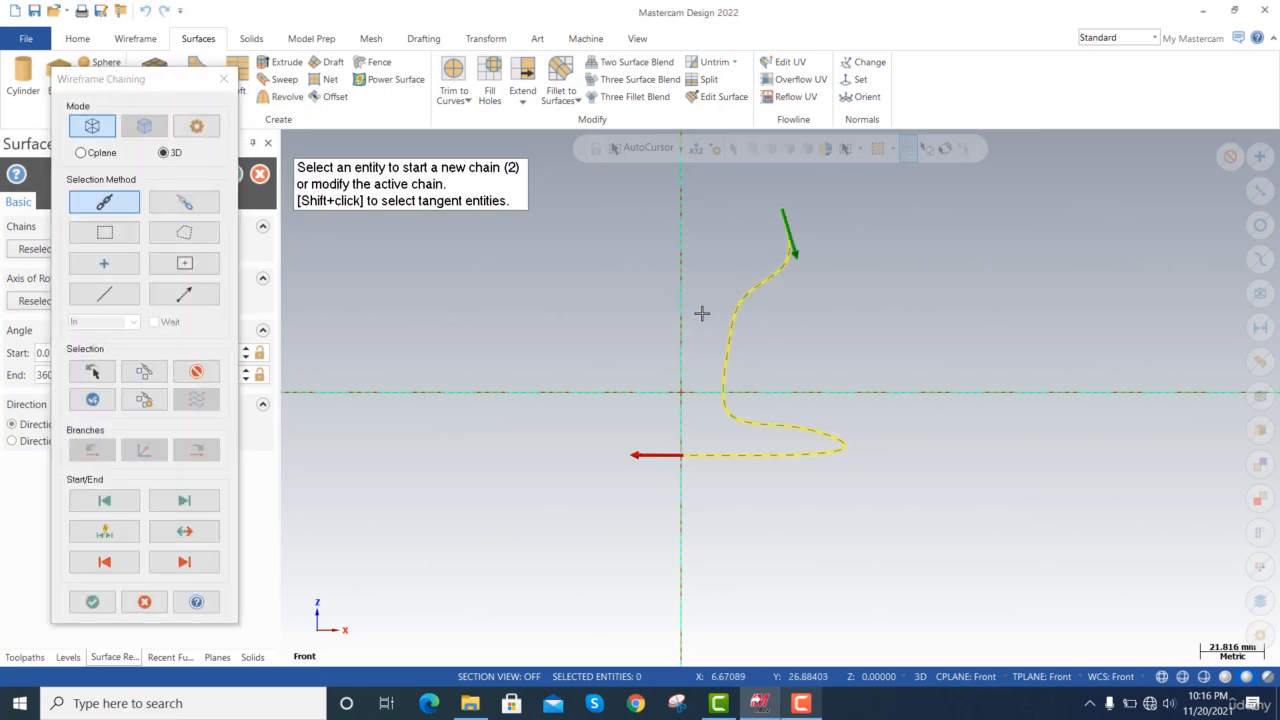
key("Return")
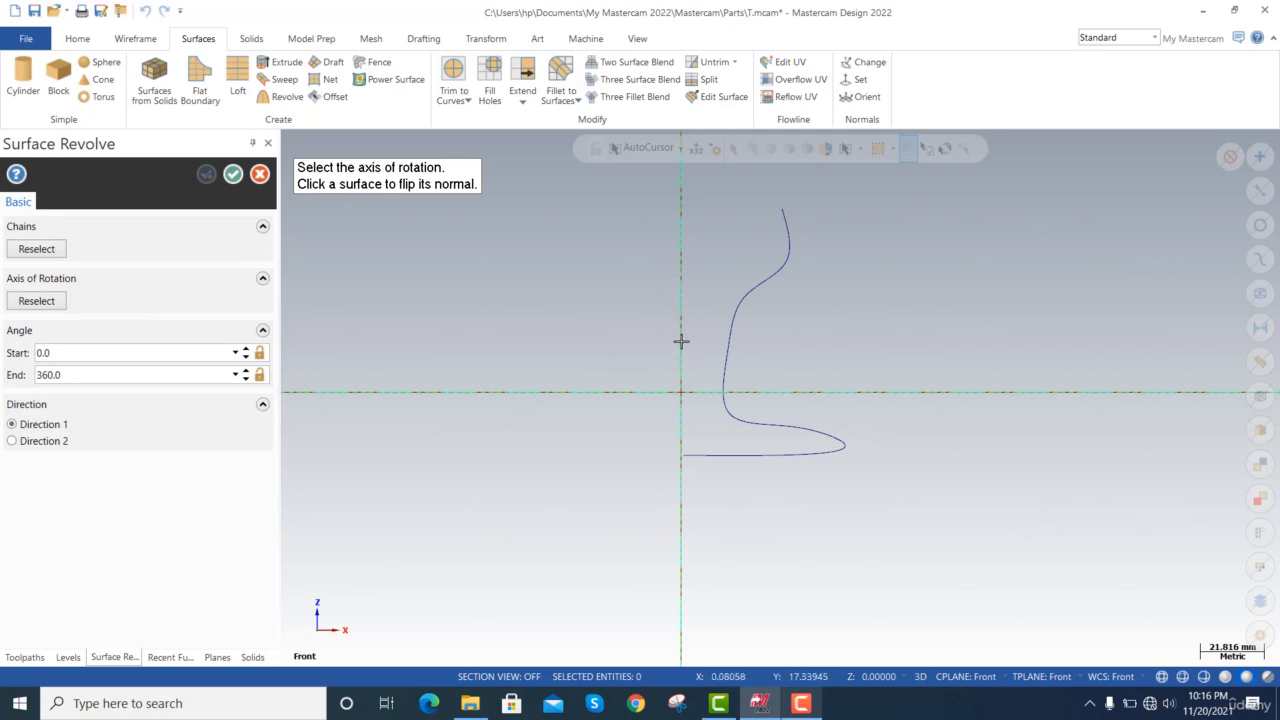
key("Escape")
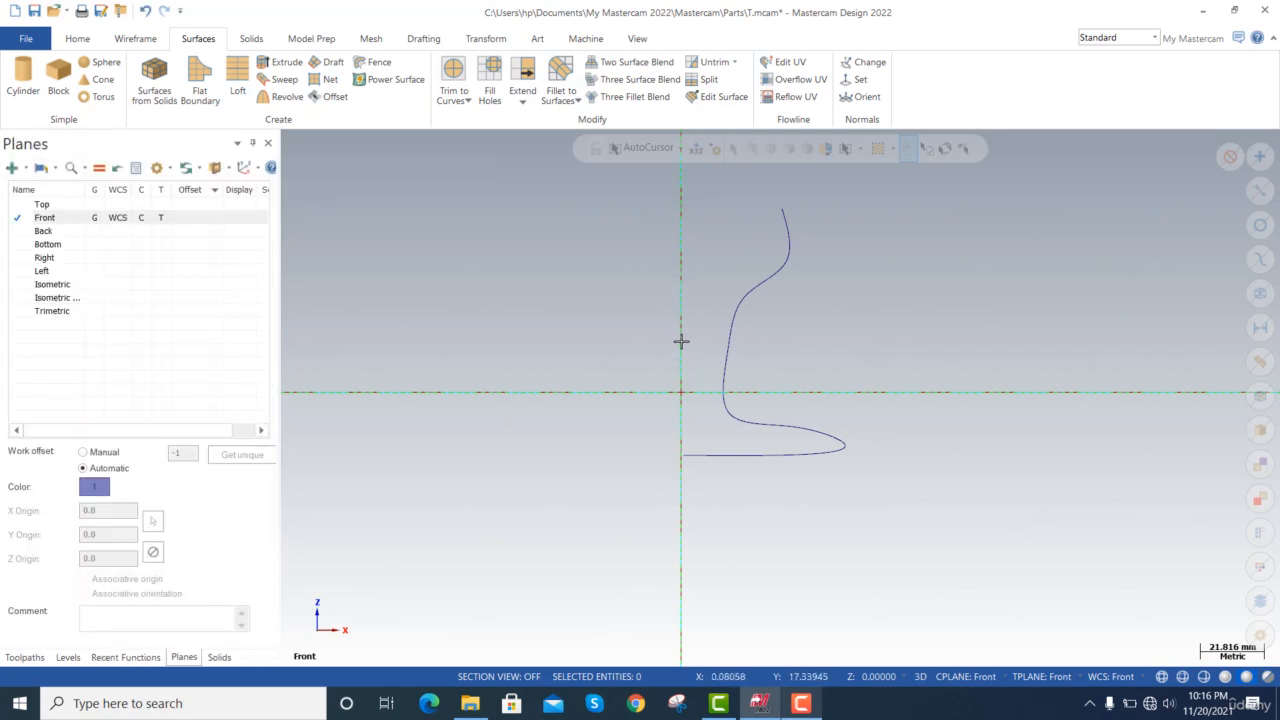
Draw a vertical line about 131 mm long along the vertical axis beside the spline profile to serve as the rotation axis.
left_click(140, 38)
left_click(111, 85)
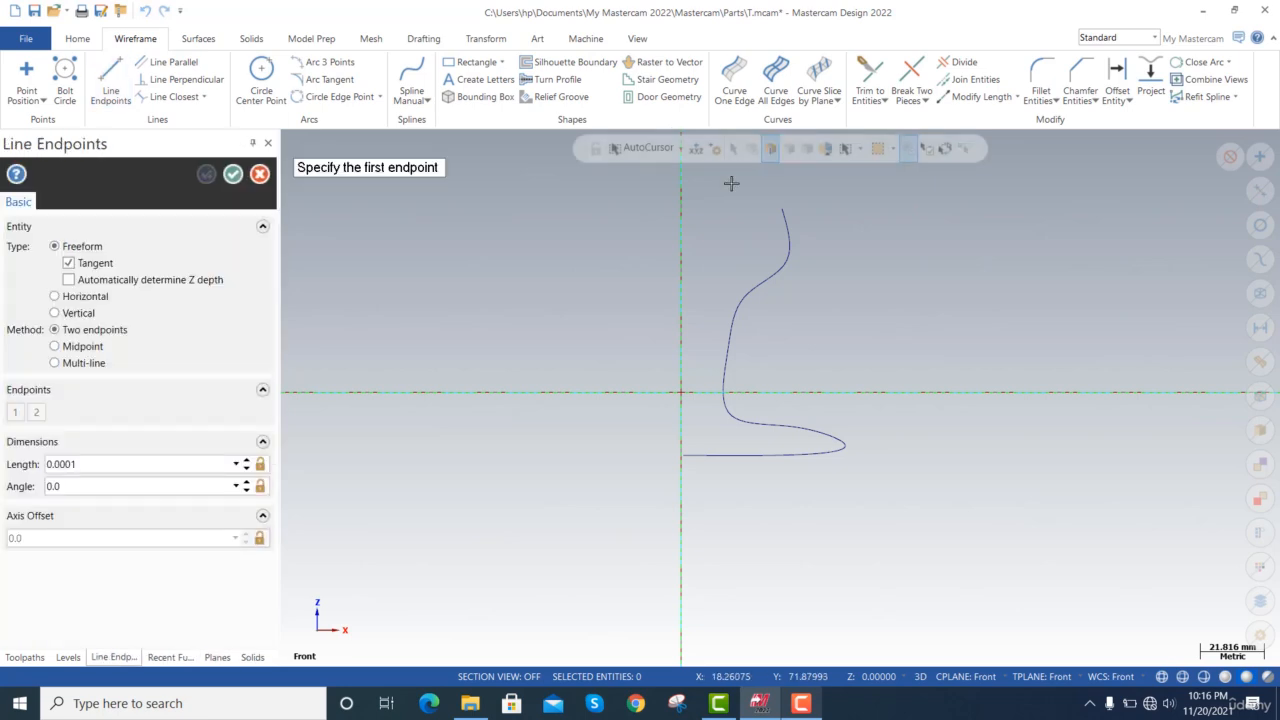
left_click(681, 173)
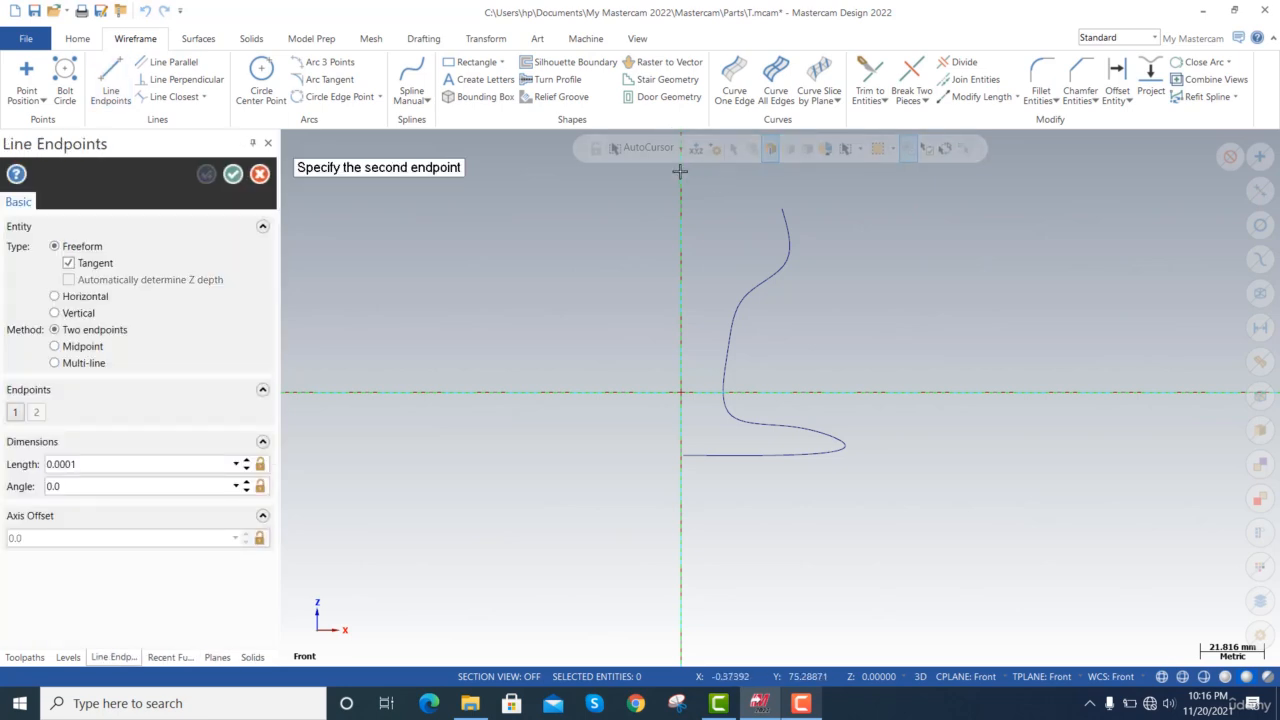
left_click(683, 551)
left_click(232, 175)
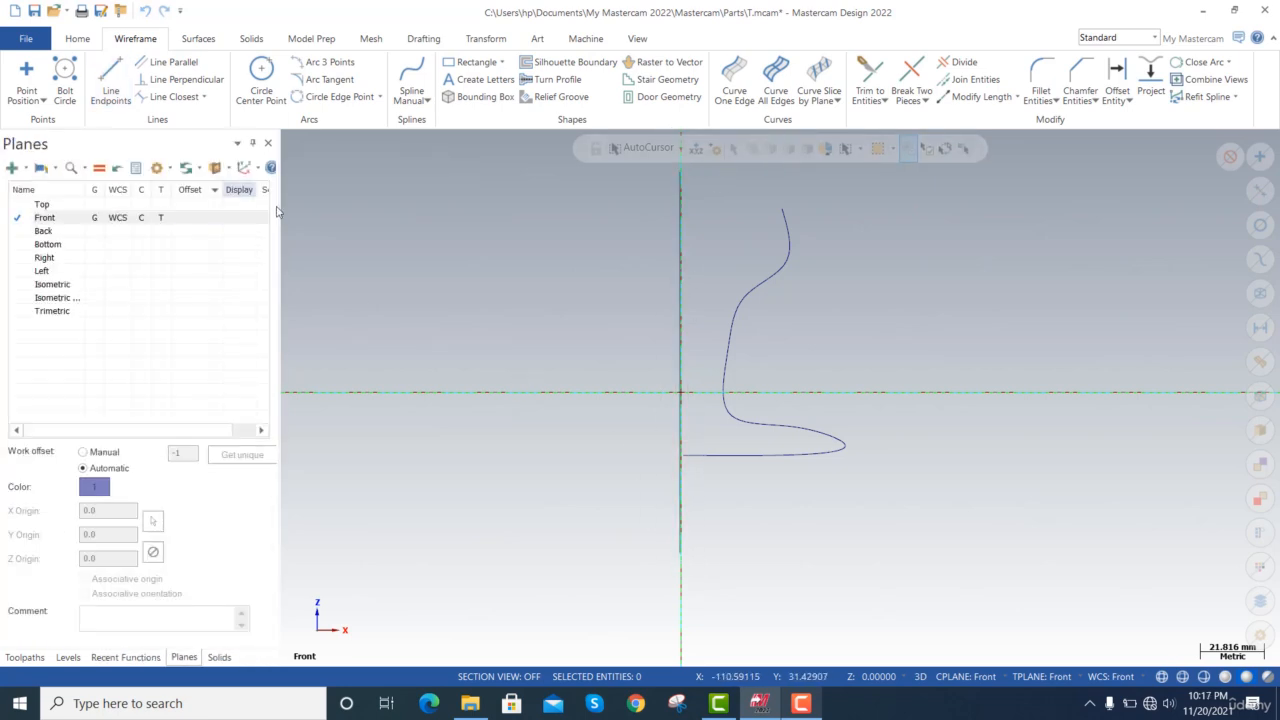
Revolve the spline profile from 0 to 360 degrees around the vertical line as a surface.
left_click(199, 38)
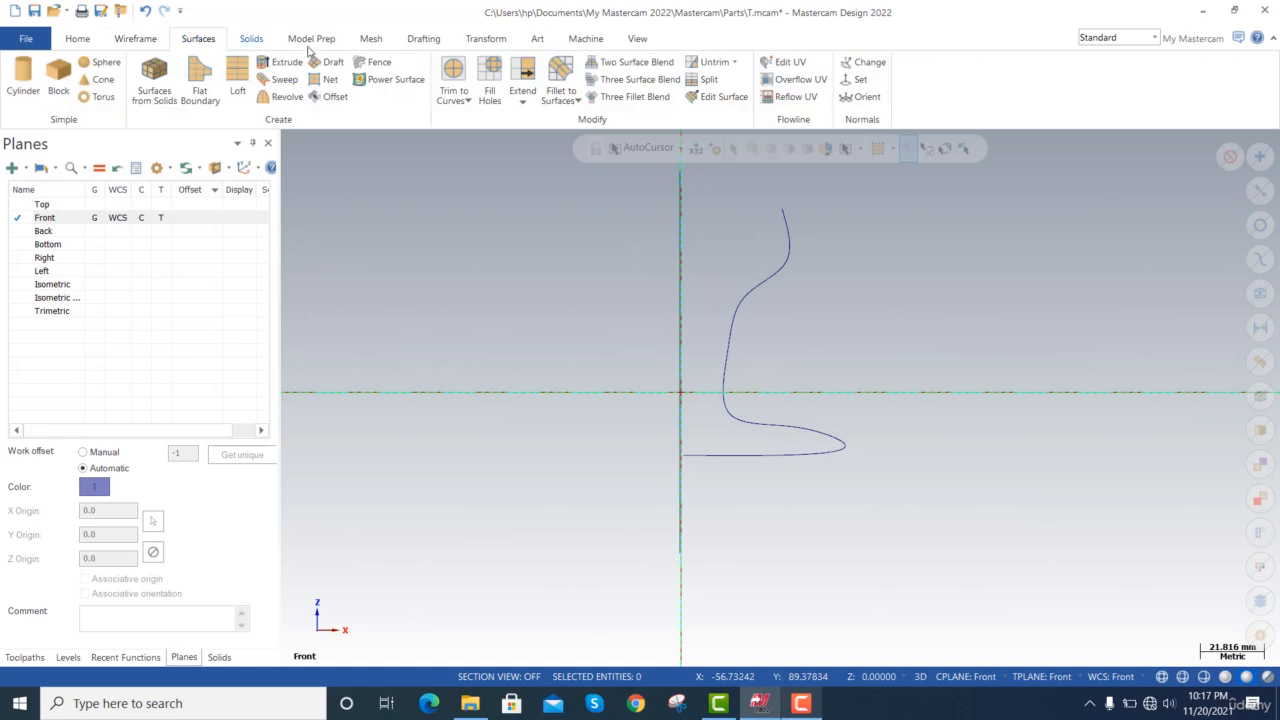
left_click(276, 97)
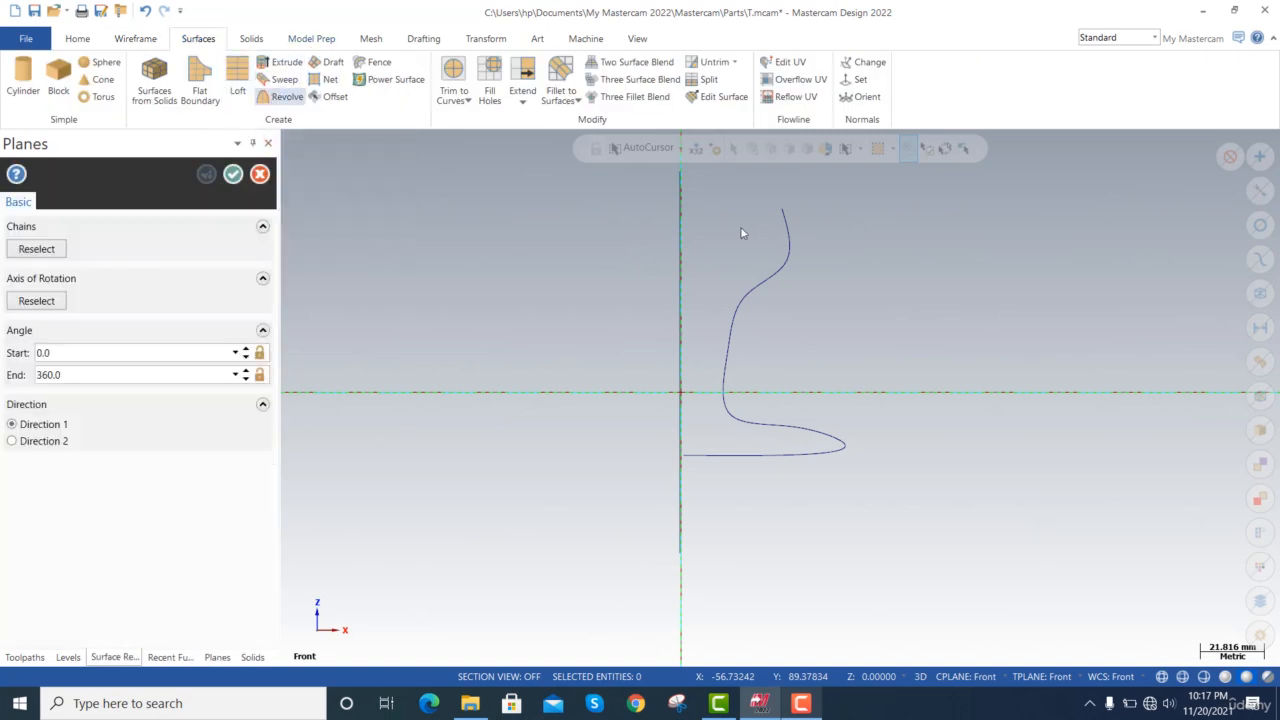
left_click(786, 235)
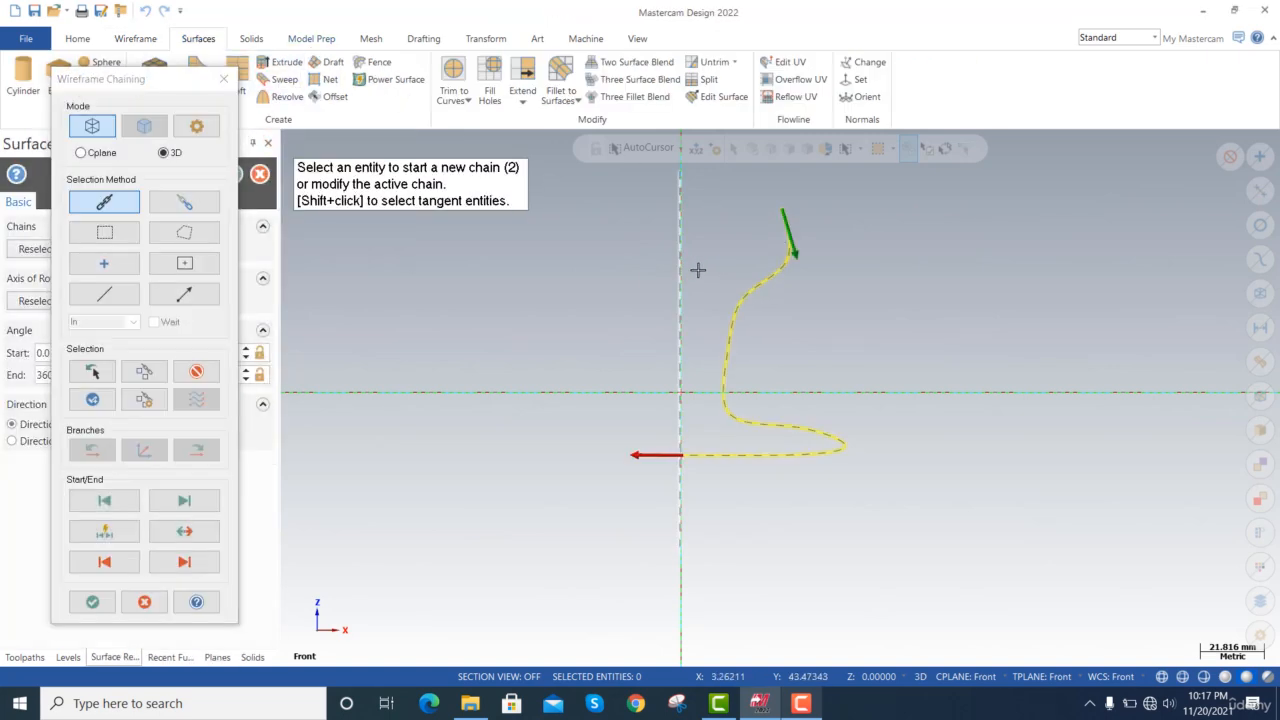
key("Return")
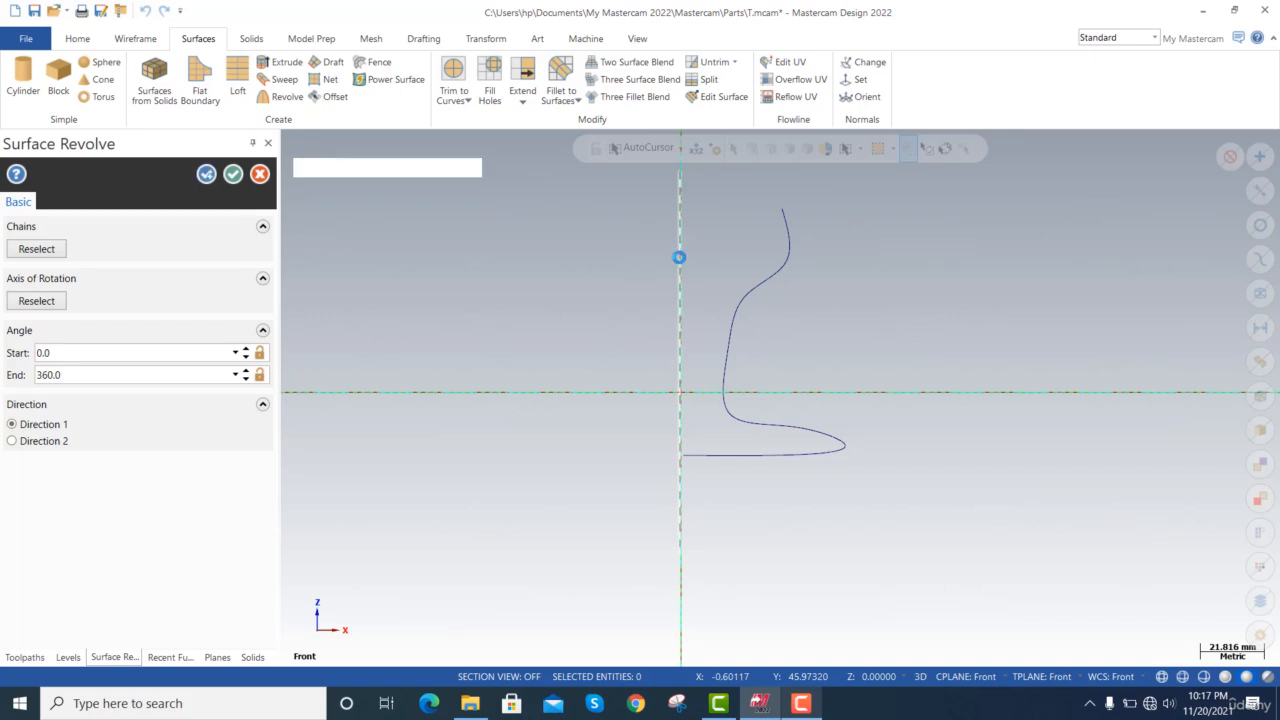
left_click(679, 257)
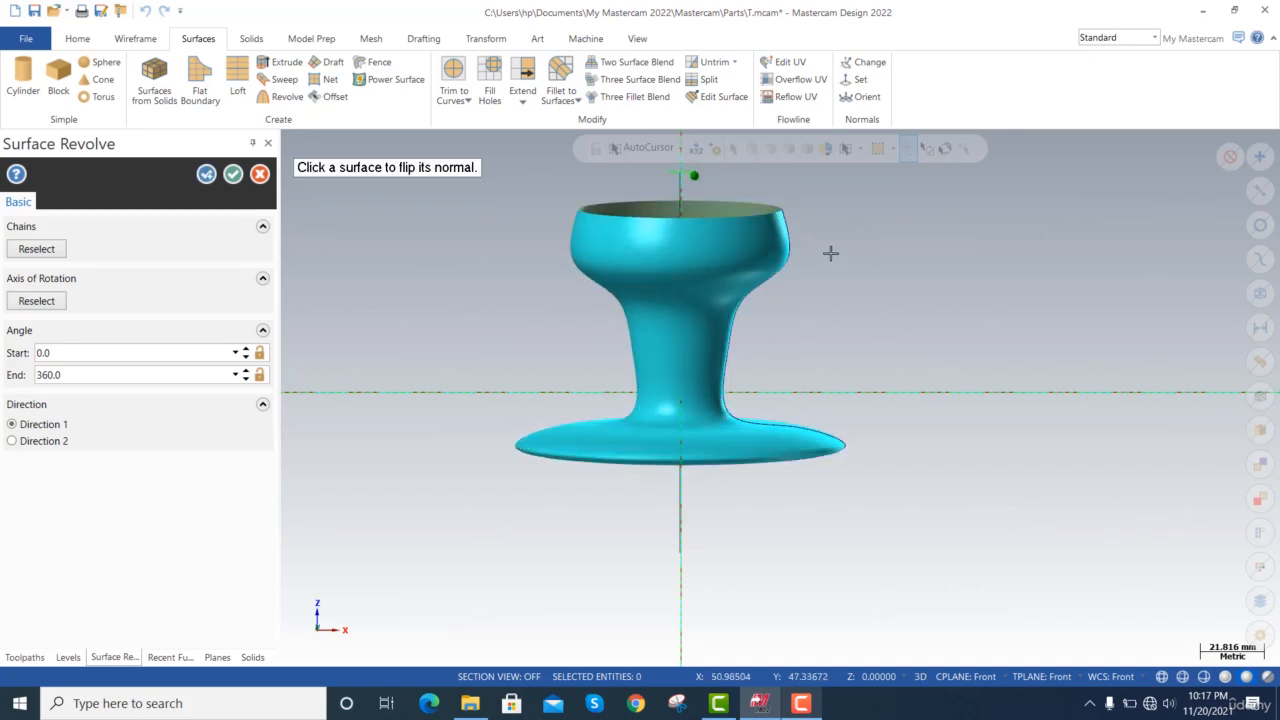
Examine the previewed revolved surface from above and from a shallower tilted angle.
key("alt+Down")
key("alt+Down")
key("alt+Down")
key("alt+Down")
key("alt+Down")
key("alt+Down")
key("alt+Down")
key("alt+Down")
key("alt+Down")
key("alt+Down")
key("alt+Down")
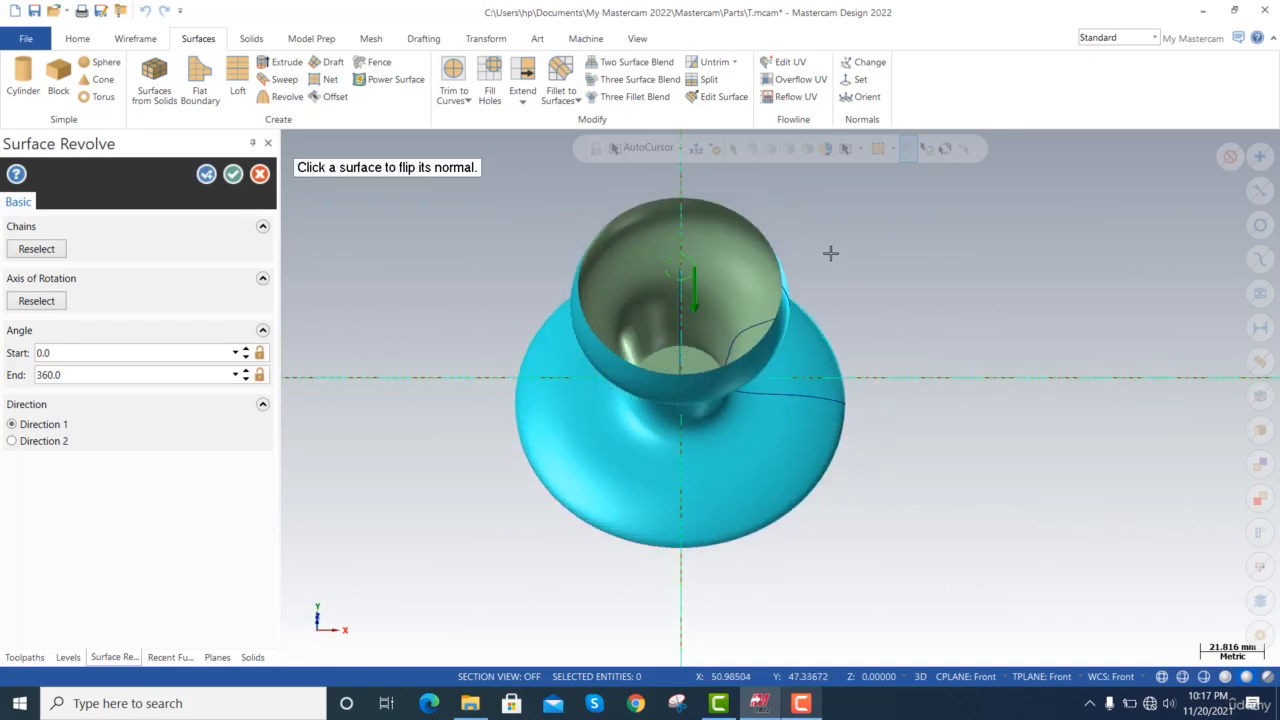
key("alt+Up")
key("alt+Up")
key("alt+Up")
key("alt+Up")
key("alt+Up")
key("alt+Up")
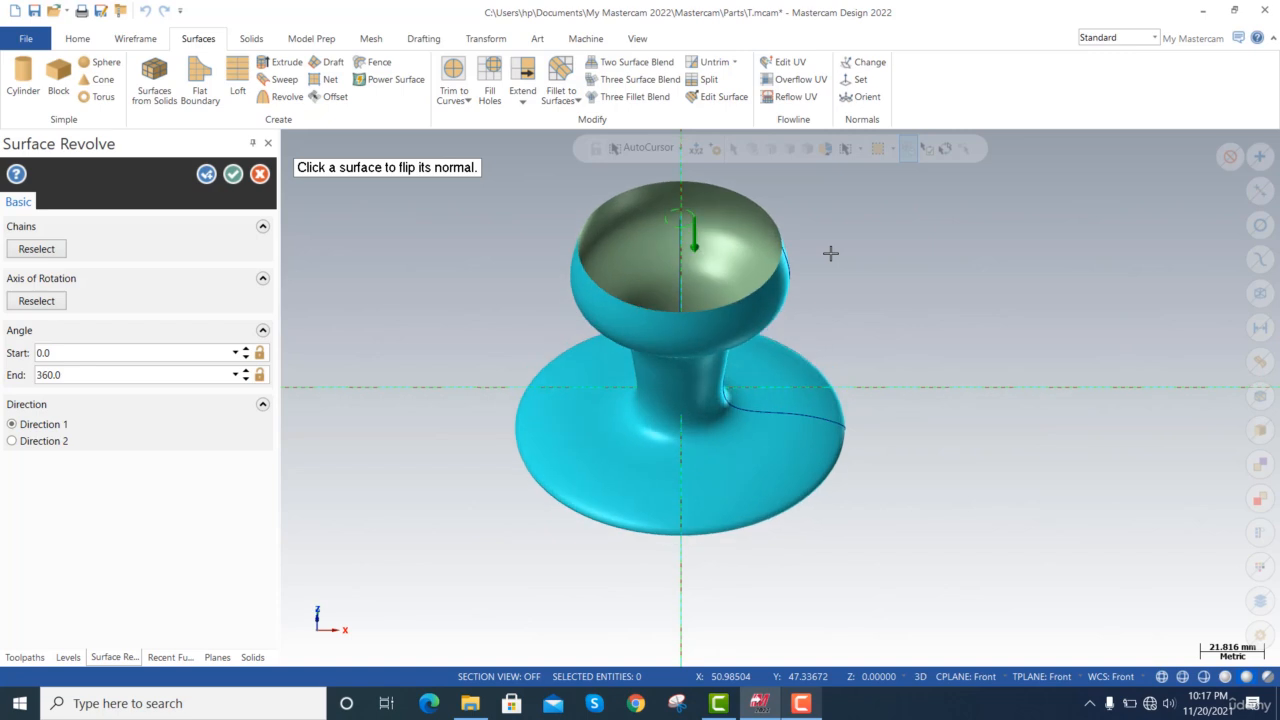
key("alt+Up")
key("alt+Up")
key("alt+Up")
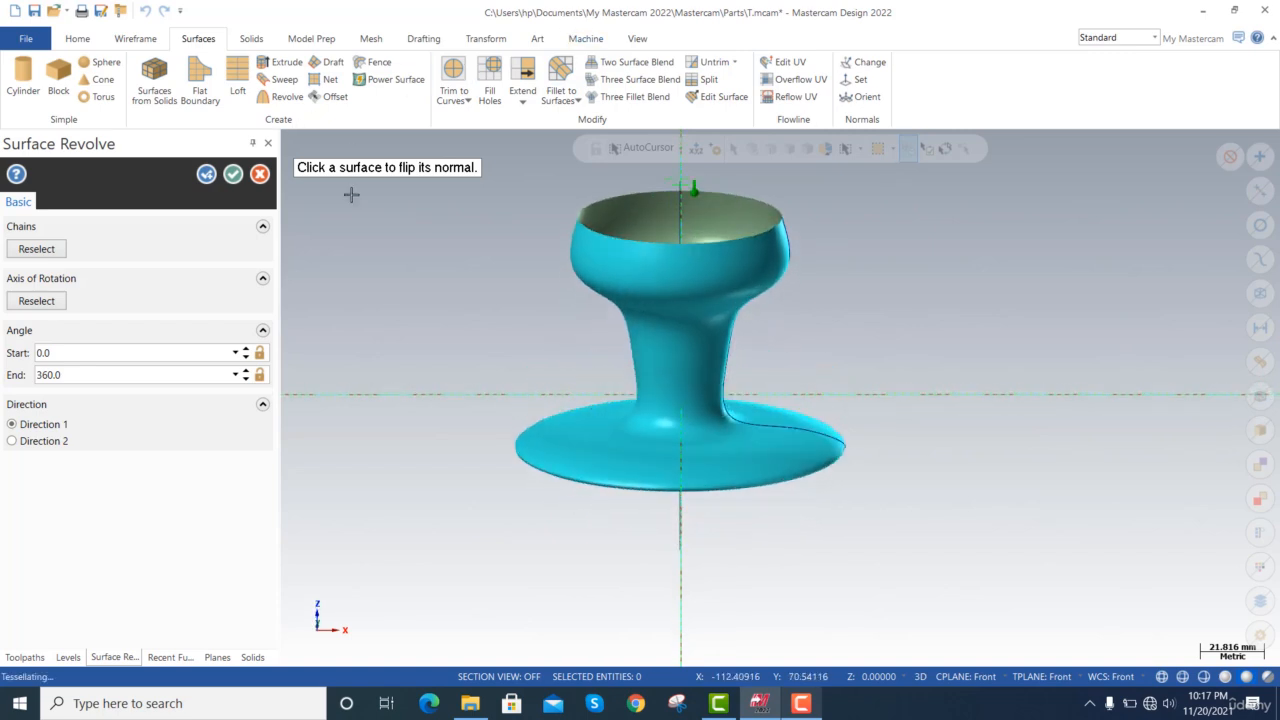
Accept the revolved surface and undo the revolve, leaving only the spline and axis line.
key("Return")
key("ctrl+z")
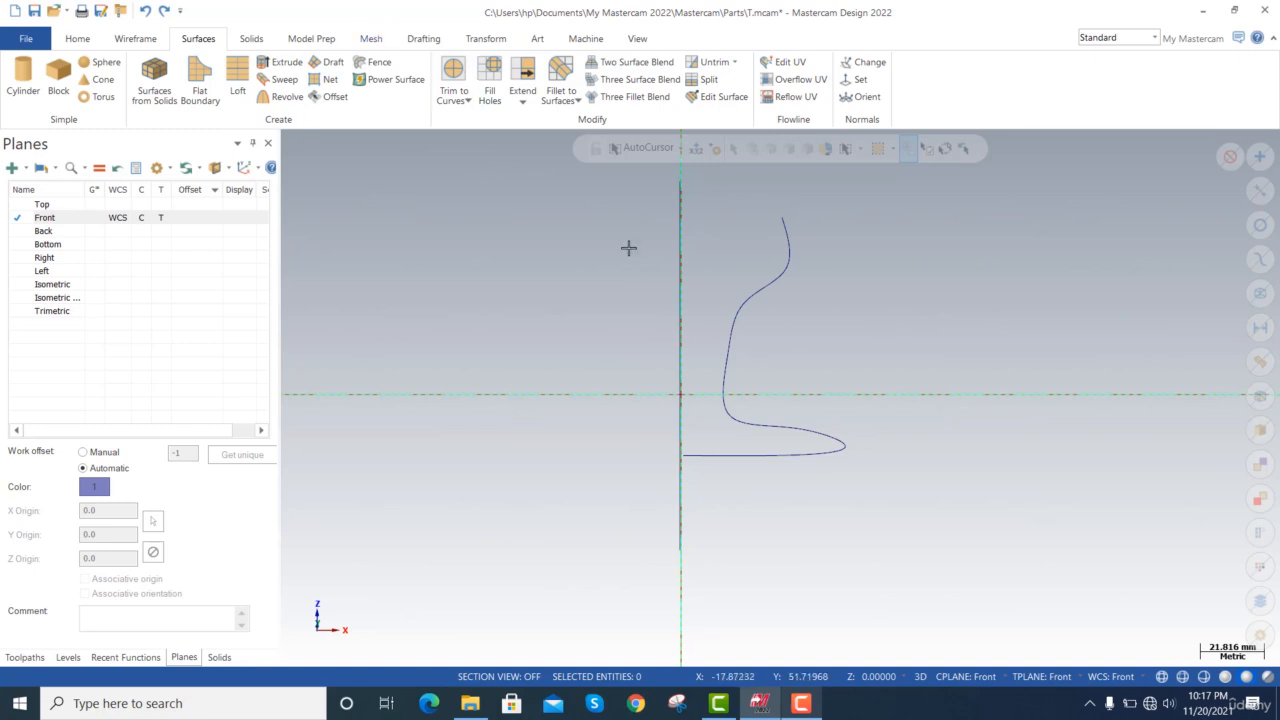
Examine the spline profile and axis line from tilted and nearly edge-on viewing angles.
key("alt+Down")
key("alt+Down")
key("alt+Down")
key("alt+Down")
key("alt+Down")
key("alt+Down")
key("alt+Down")
key("alt+Down")
key("alt+Down")
key("alt+Down")
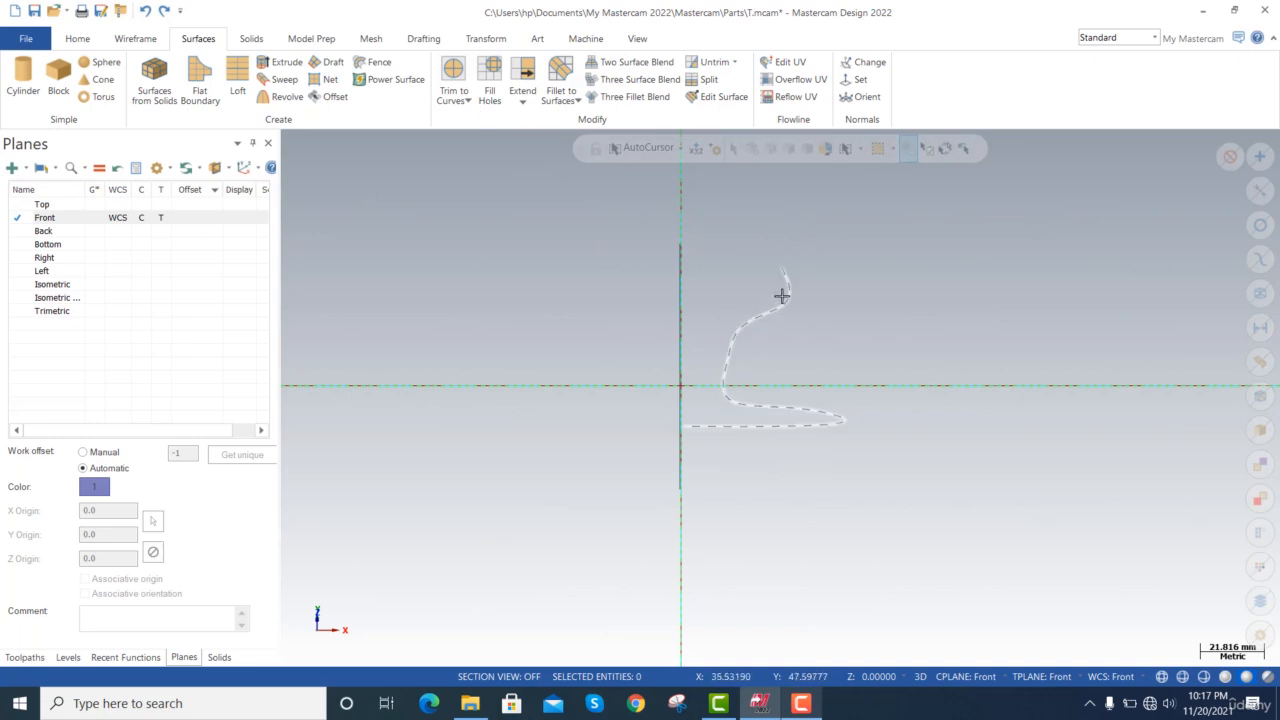
key("alt+Down")
key("alt+Down")
key("alt+Down")
key("alt+Right")
key("alt+Right")
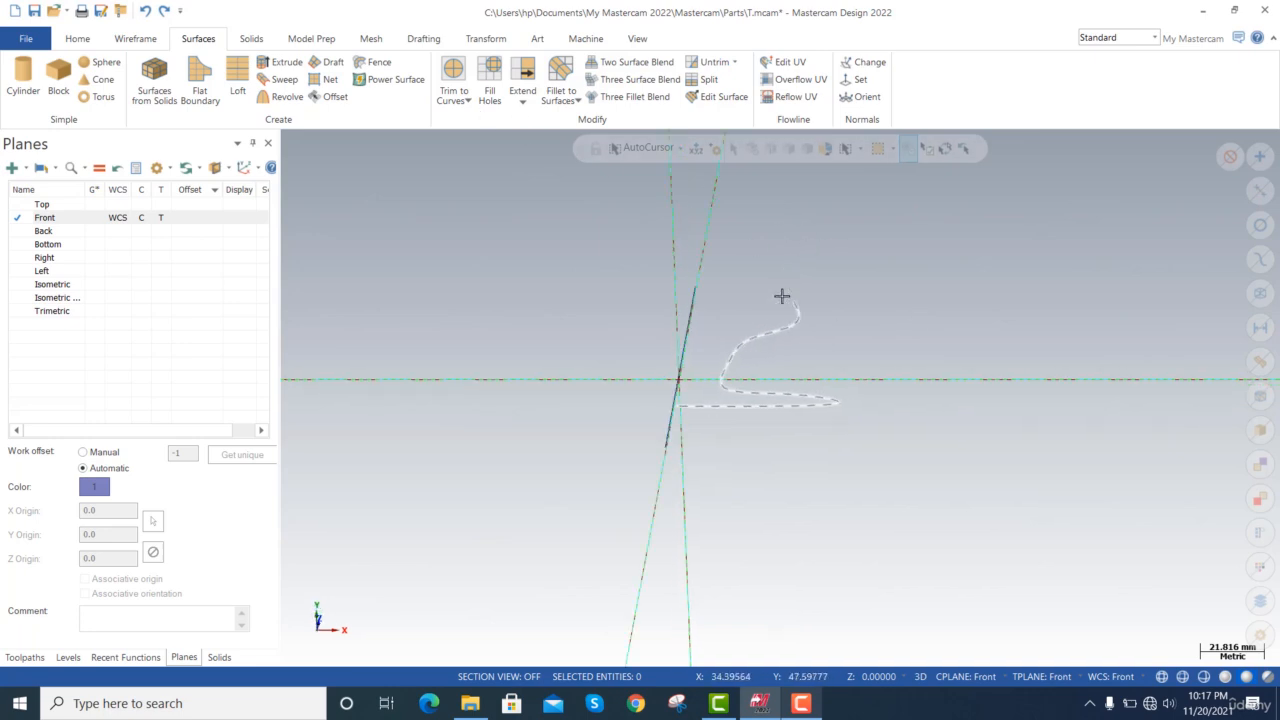
key("alt+Right")
key("alt+Right")
key("alt+Right")
key("alt+Right")
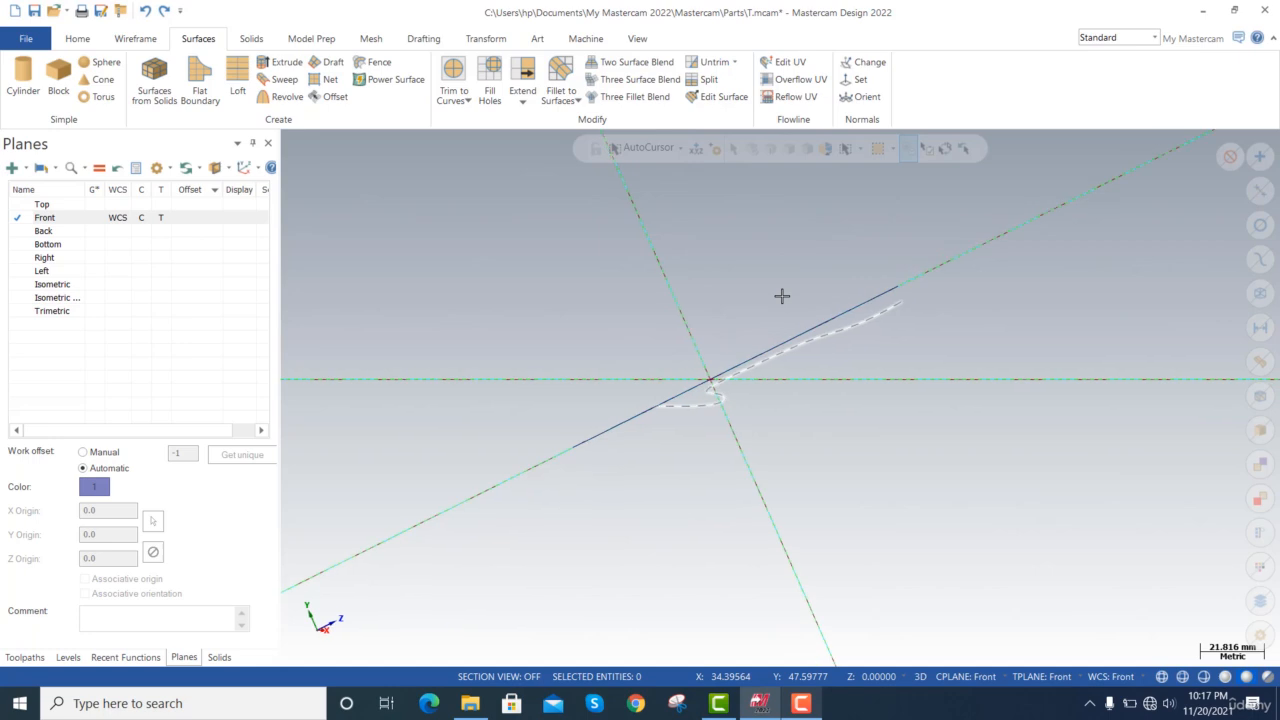
Make Bottom the active WCS, construction and tool plane and inspect the spline profile and axis line relative to it.
left_click(113, 244)
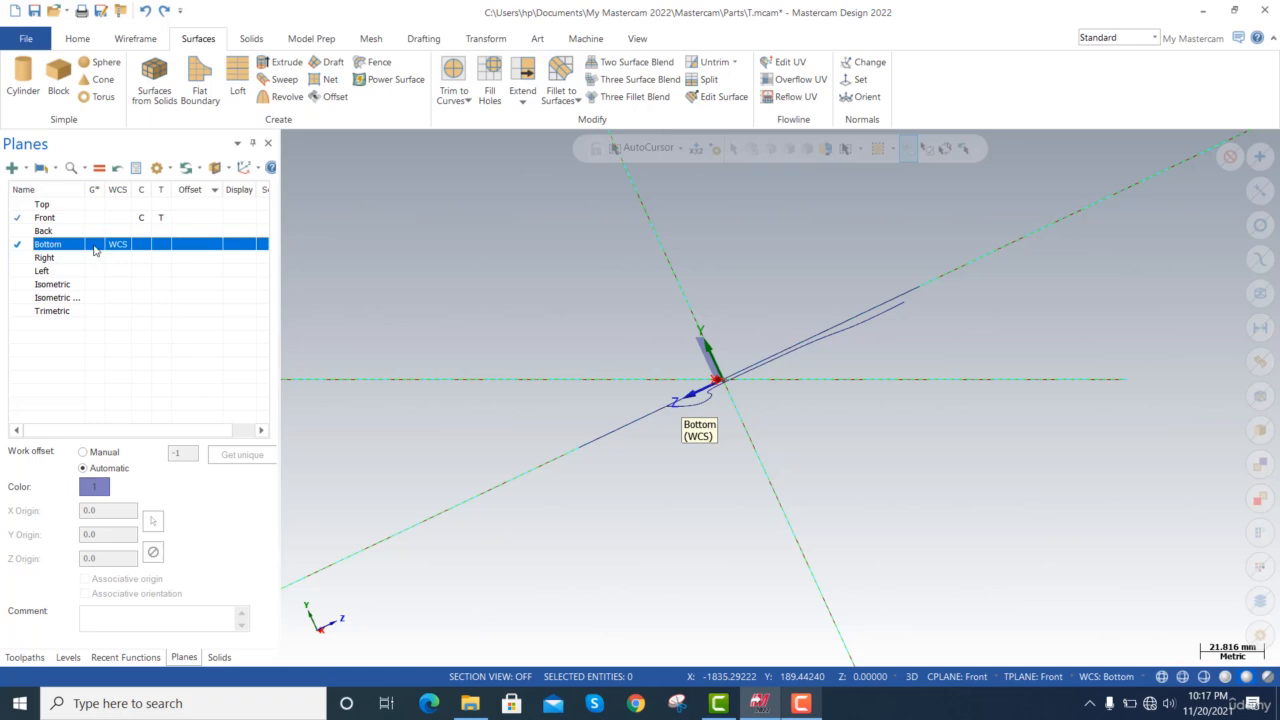
left_click(95, 249)
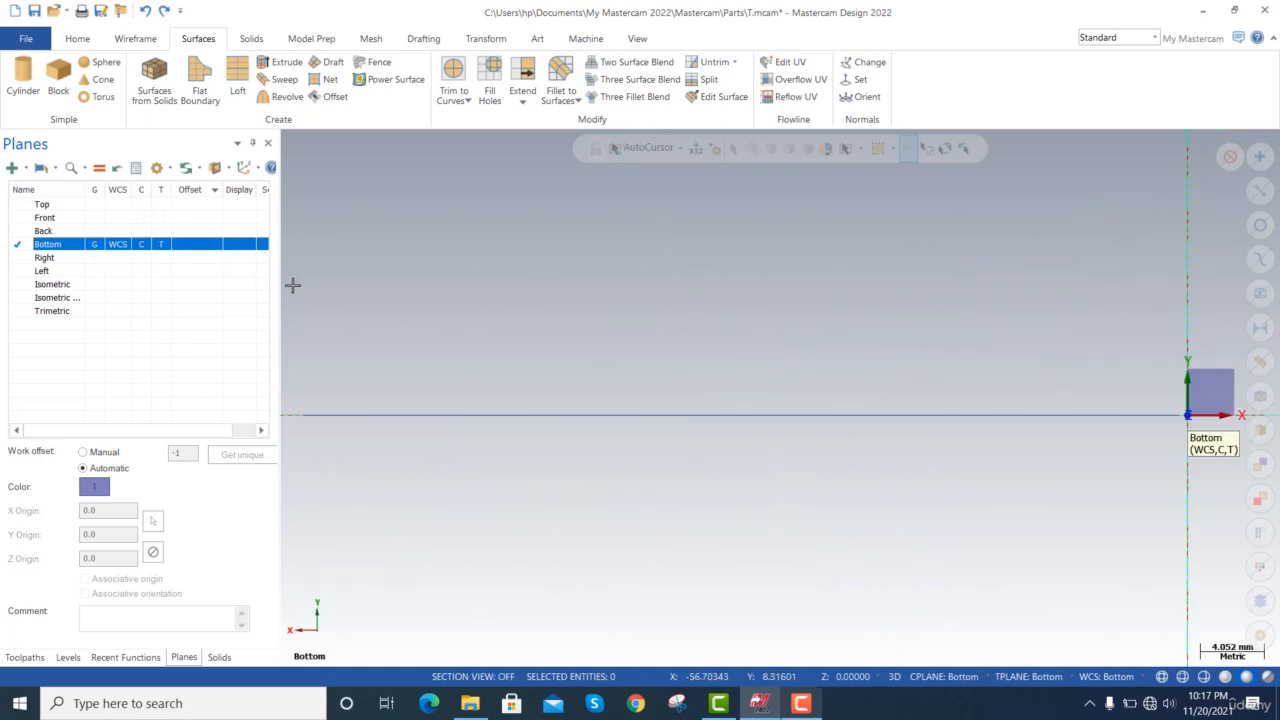
scroll(609, 409, "down", 4)
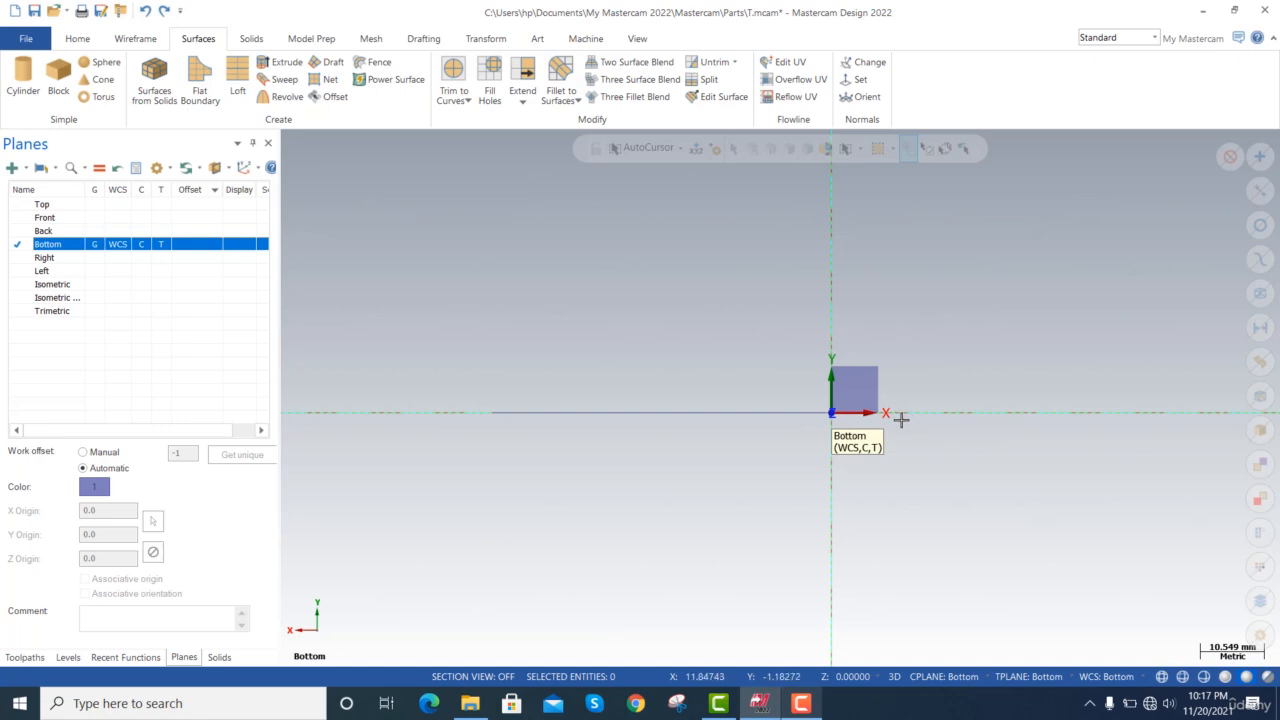
scroll(901, 420, "up", 1)
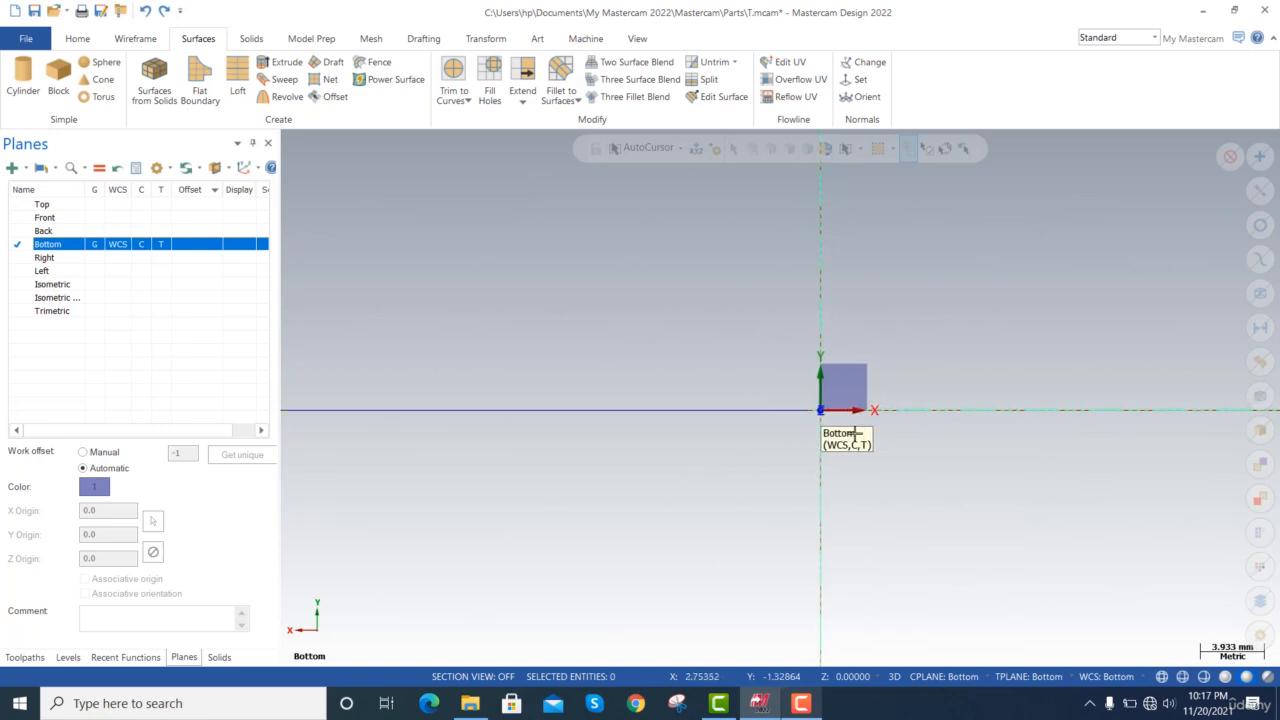
scroll(830, 418, "up", 6)
scroll(870, 412, "up", 2)
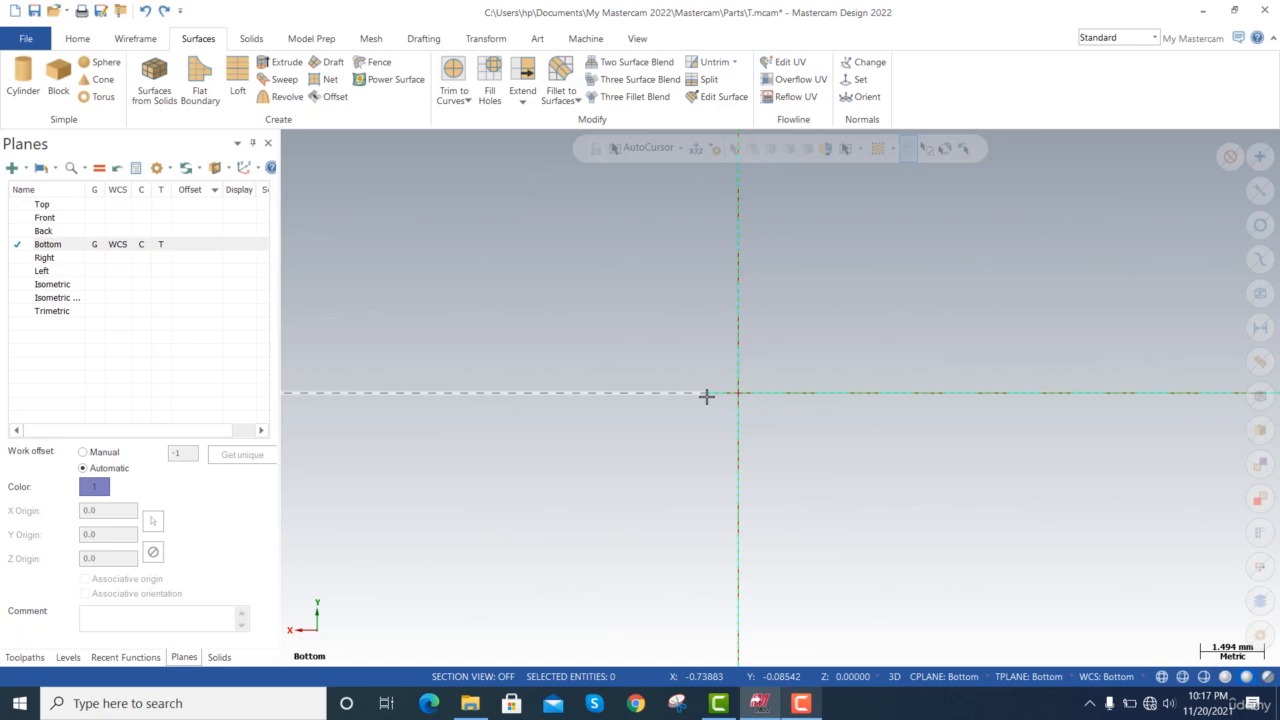
middle_click_drag(706, 397, 706, 398)
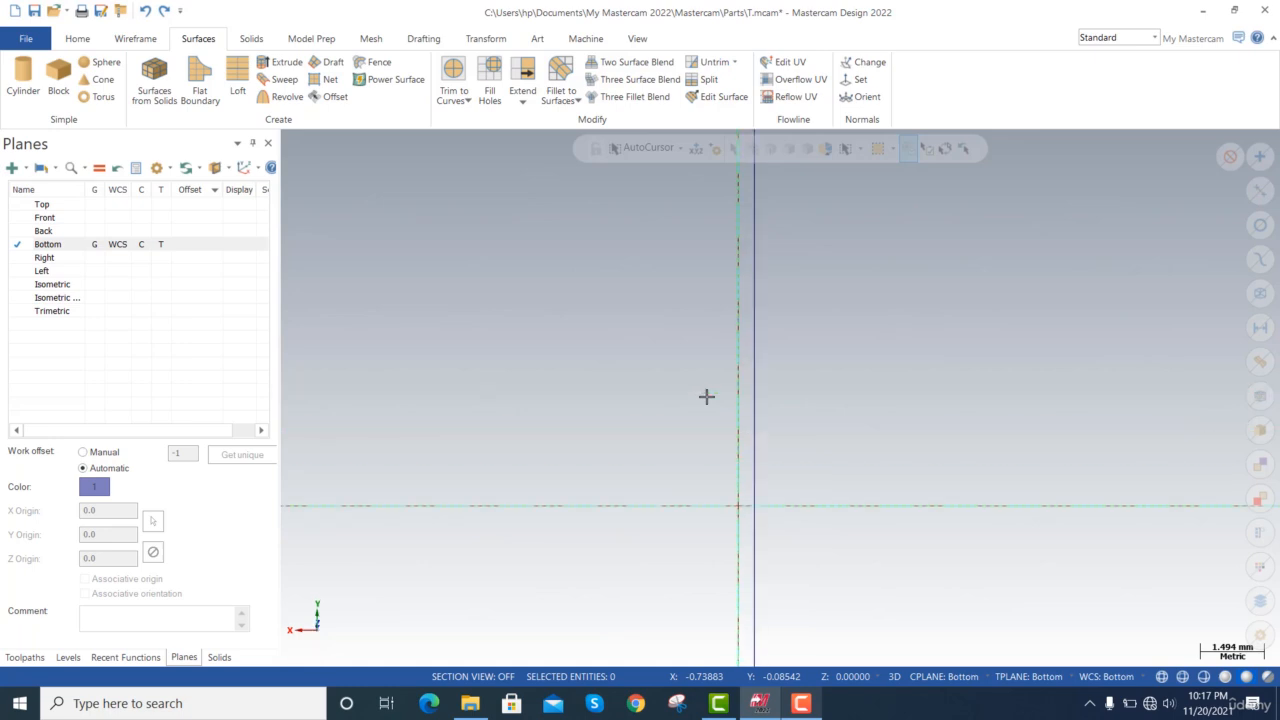
key("alt+F1")
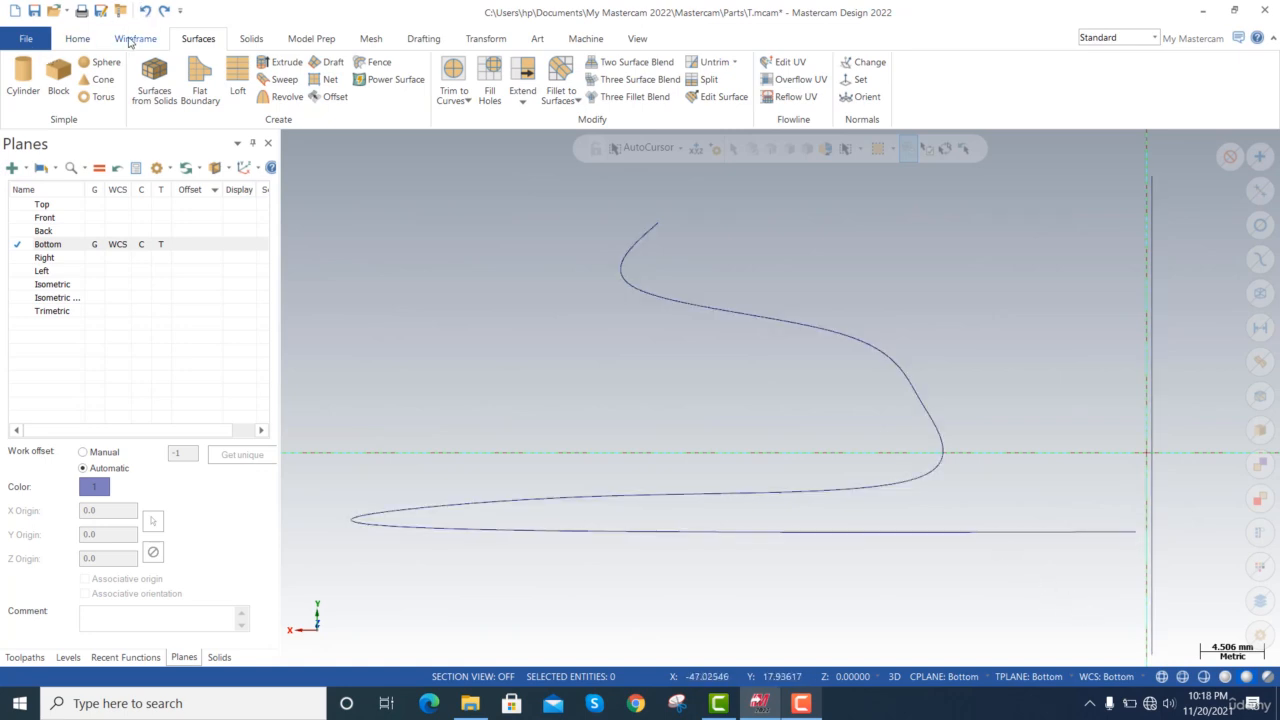
left_click(133, 39)
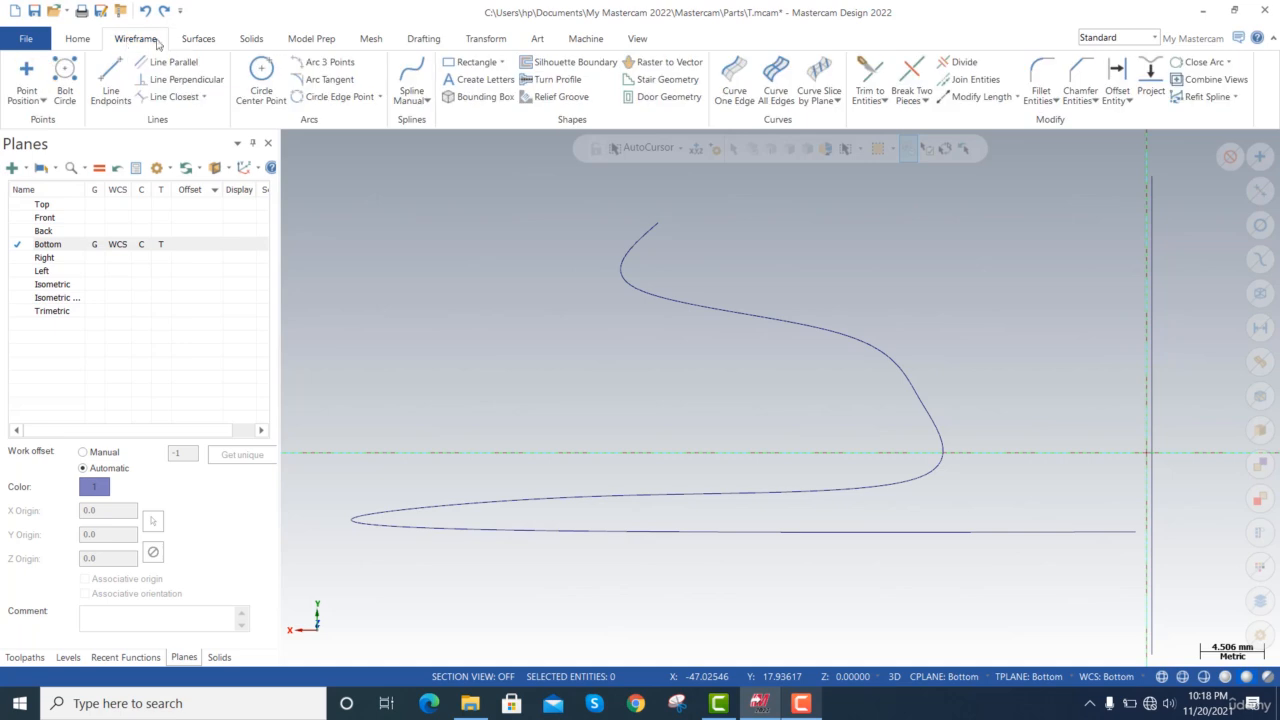
left_click(261, 72)
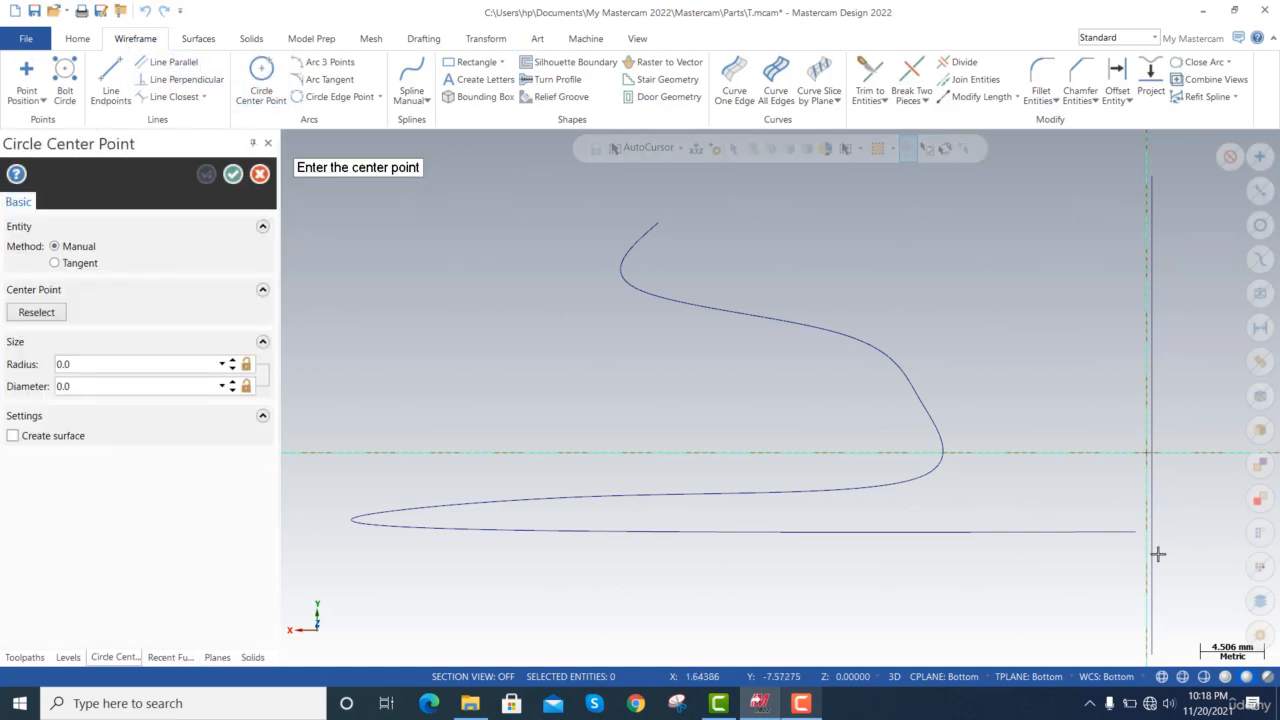
left_click(1136, 530)
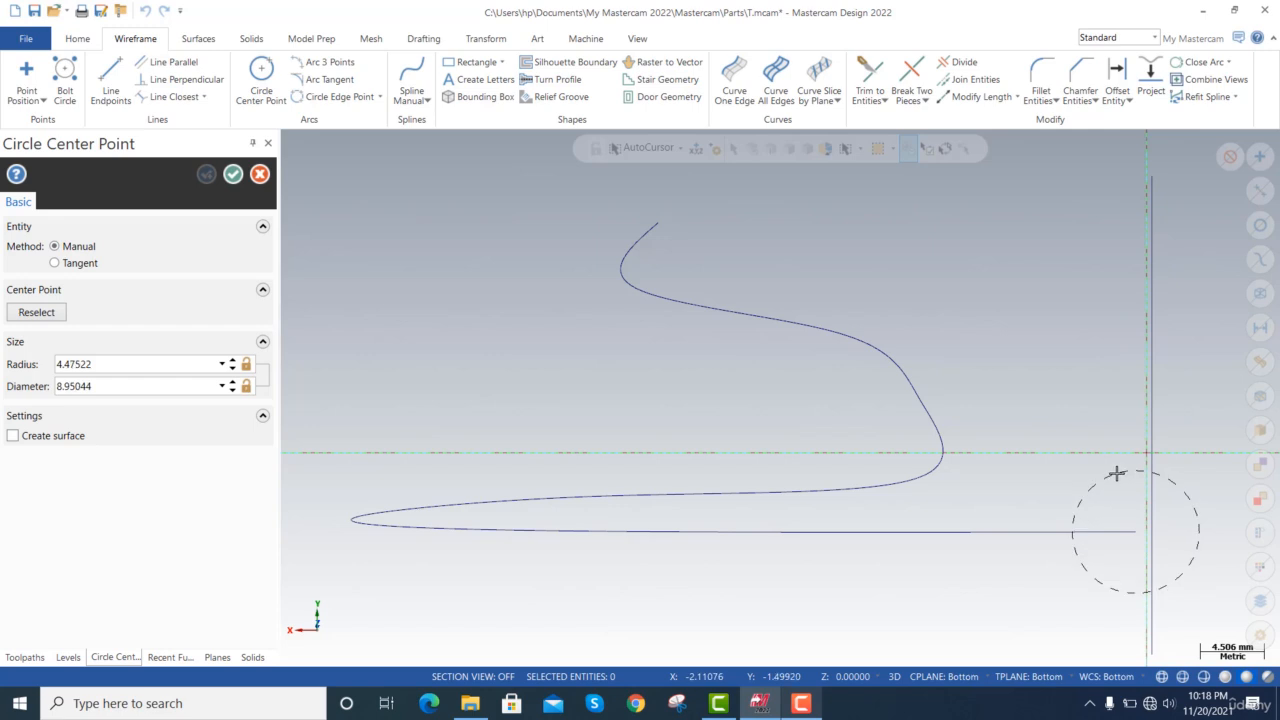
key("Escape")
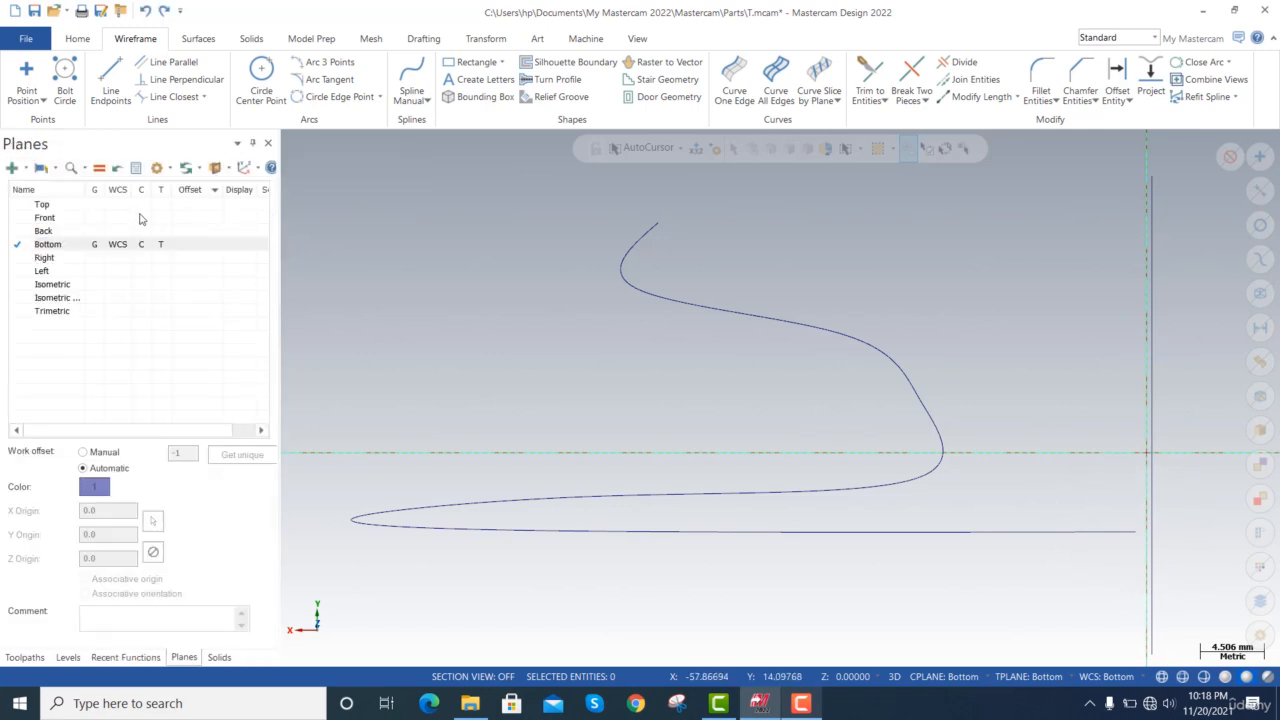
Make Right the active WCS, construction and tool plane and show the spline in an isometric view.
left_click(99, 259)
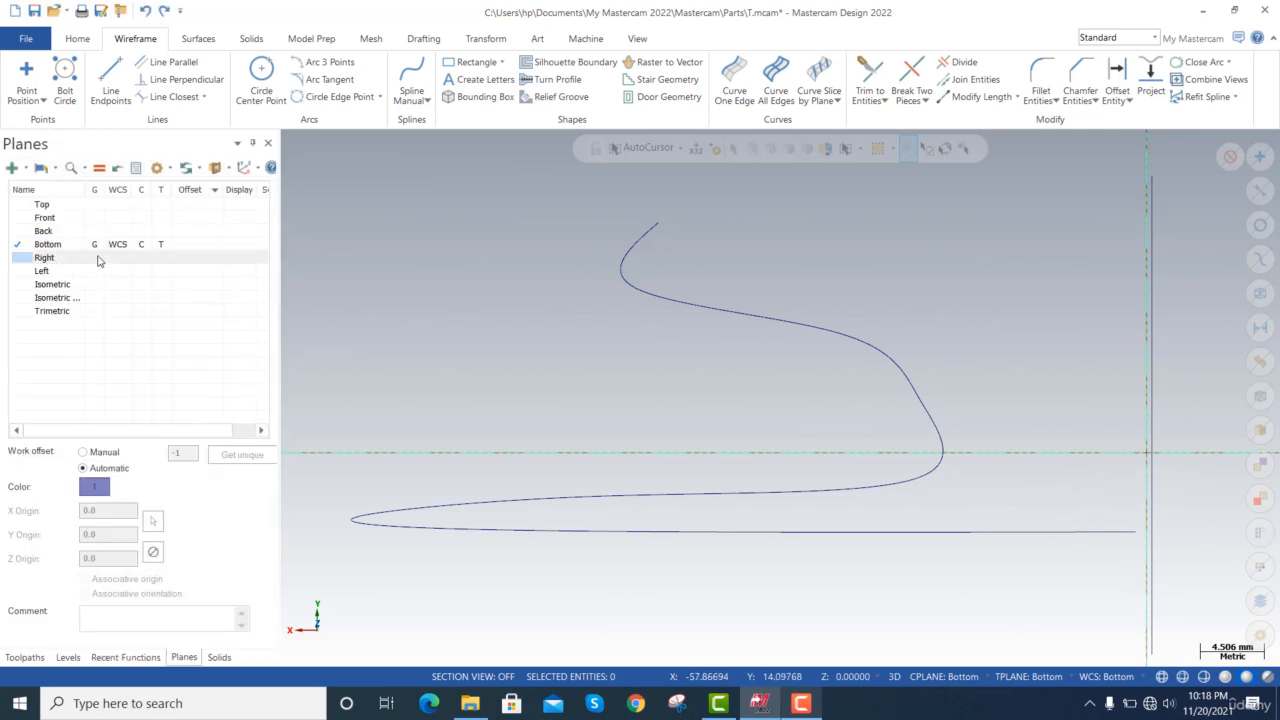
left_click(99, 260)
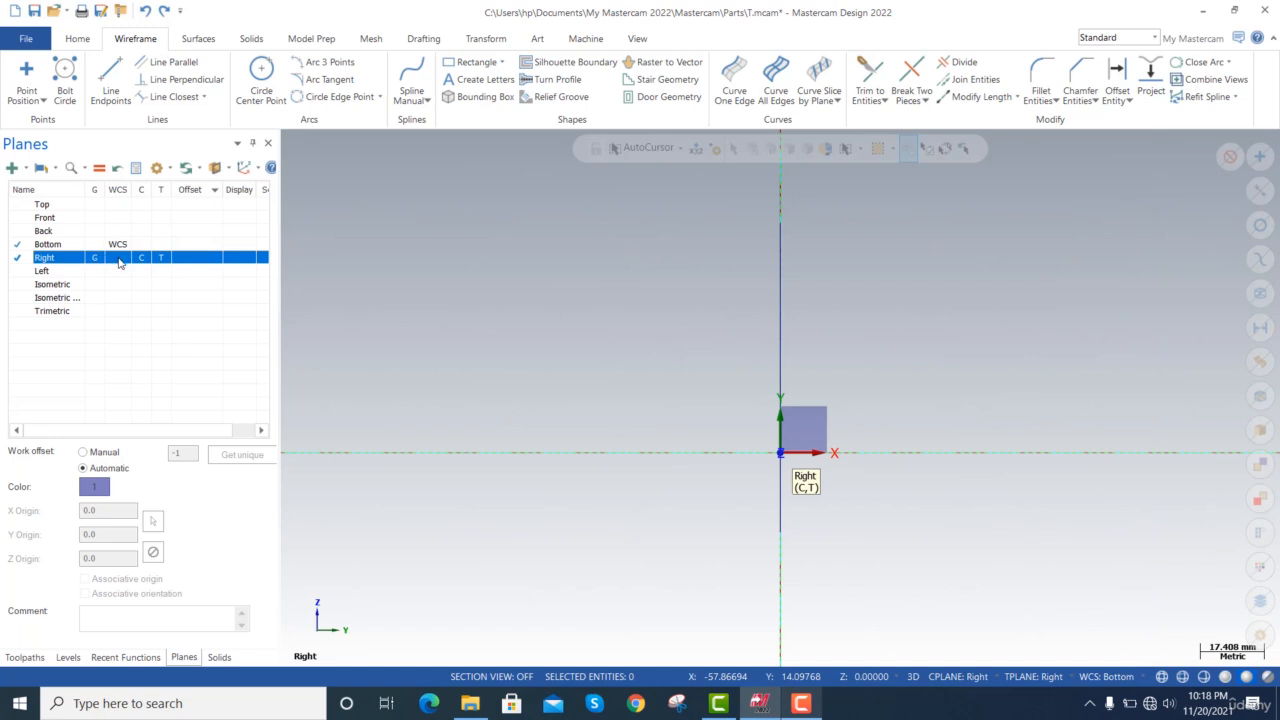
left_click(119, 259)
left_click(433, 278)
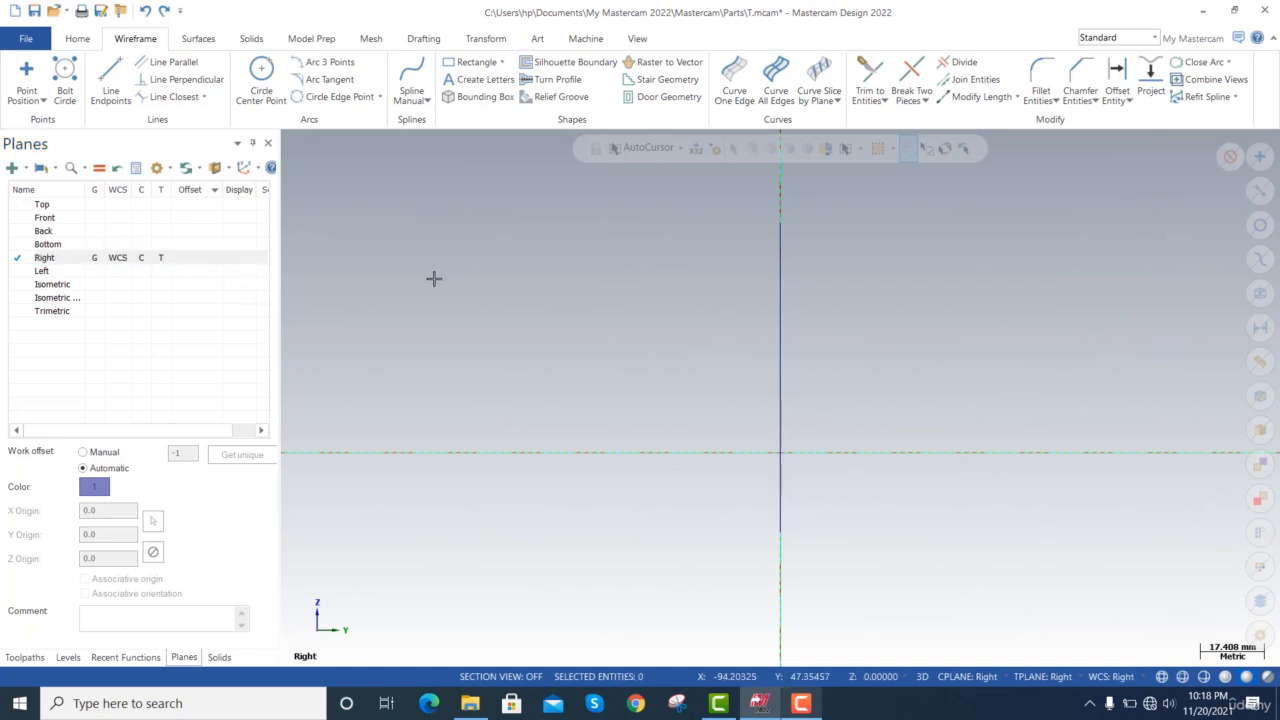
right_click(433, 278)
key("Escape")
key("alt+7")
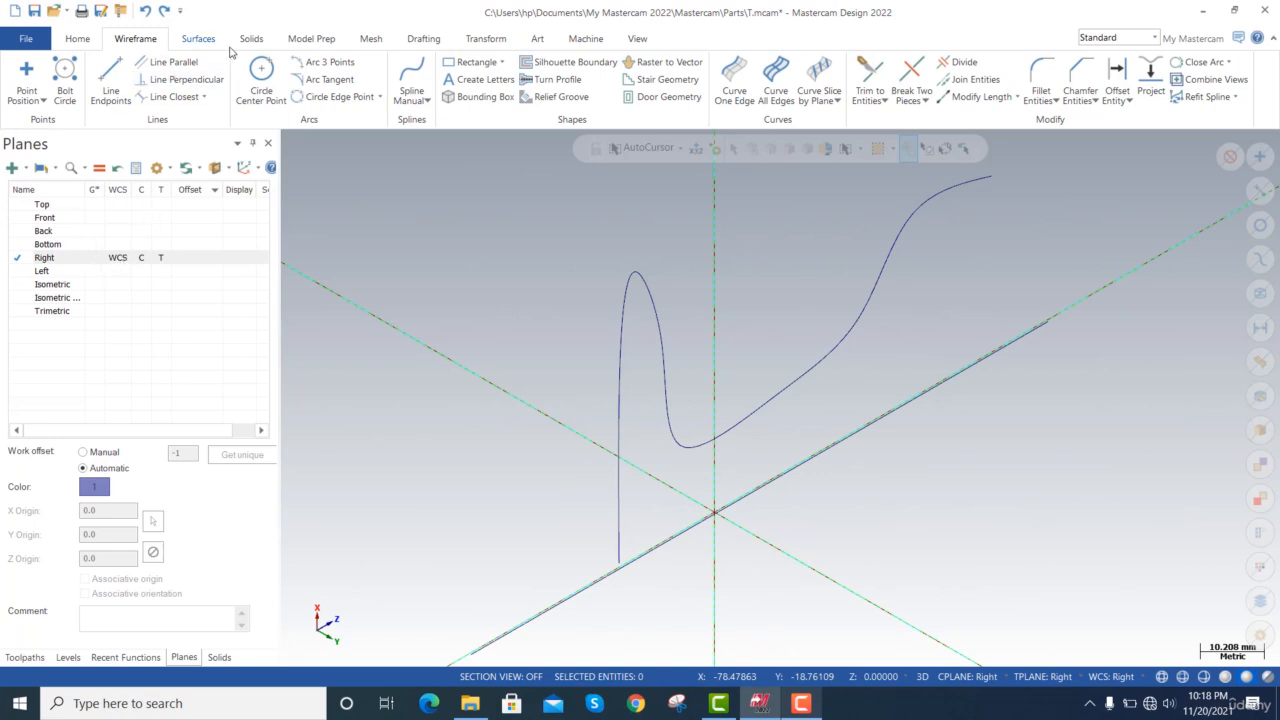
Draw a circle of about 7.44 mm radius centred on the spline's lower endpoint next to the axis line.
left_click(261, 80)
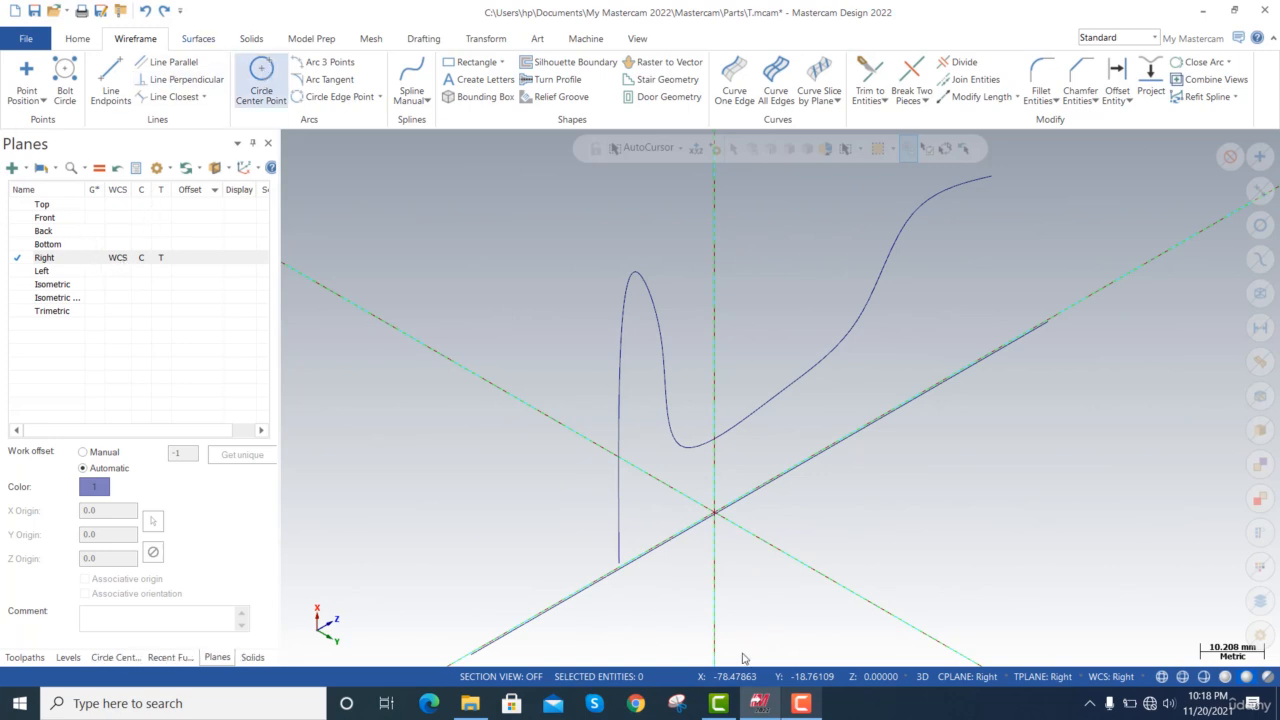
left_click(621, 565)
left_click(574, 579)
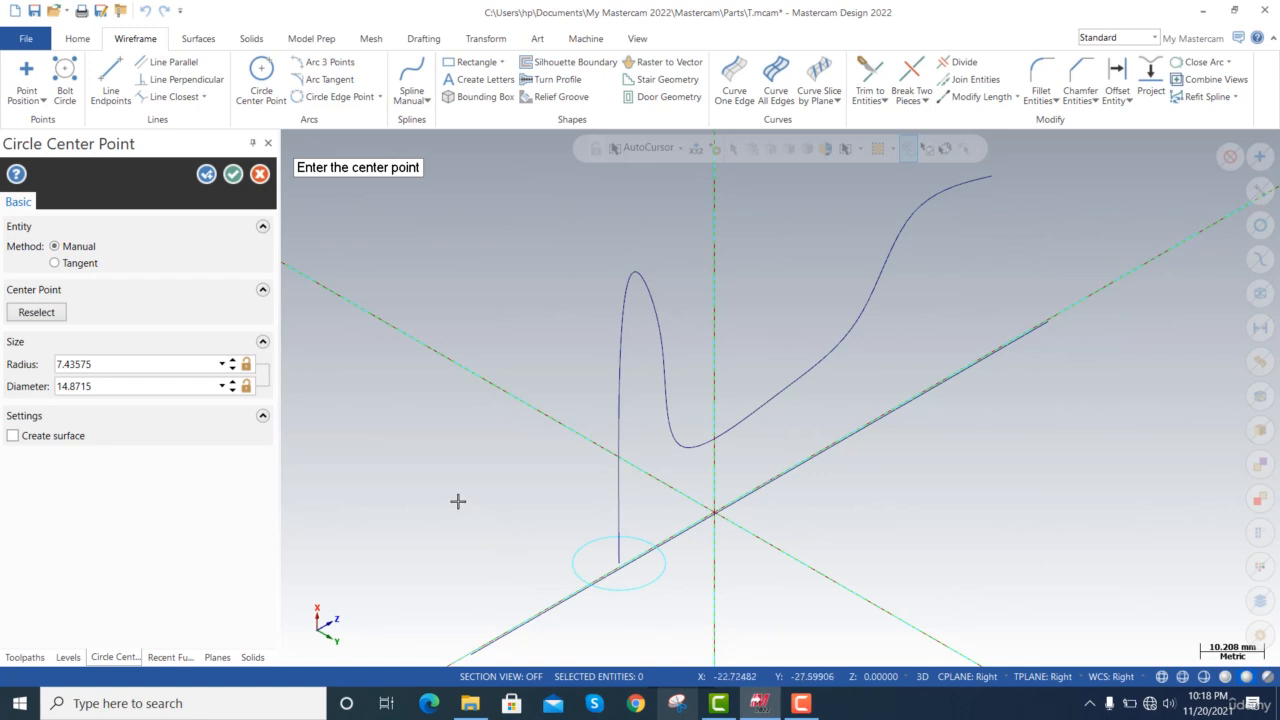
left_click(233, 175)
Sweep the circle along the spline as a surface using the Rotate method.
left_click(205, 38)
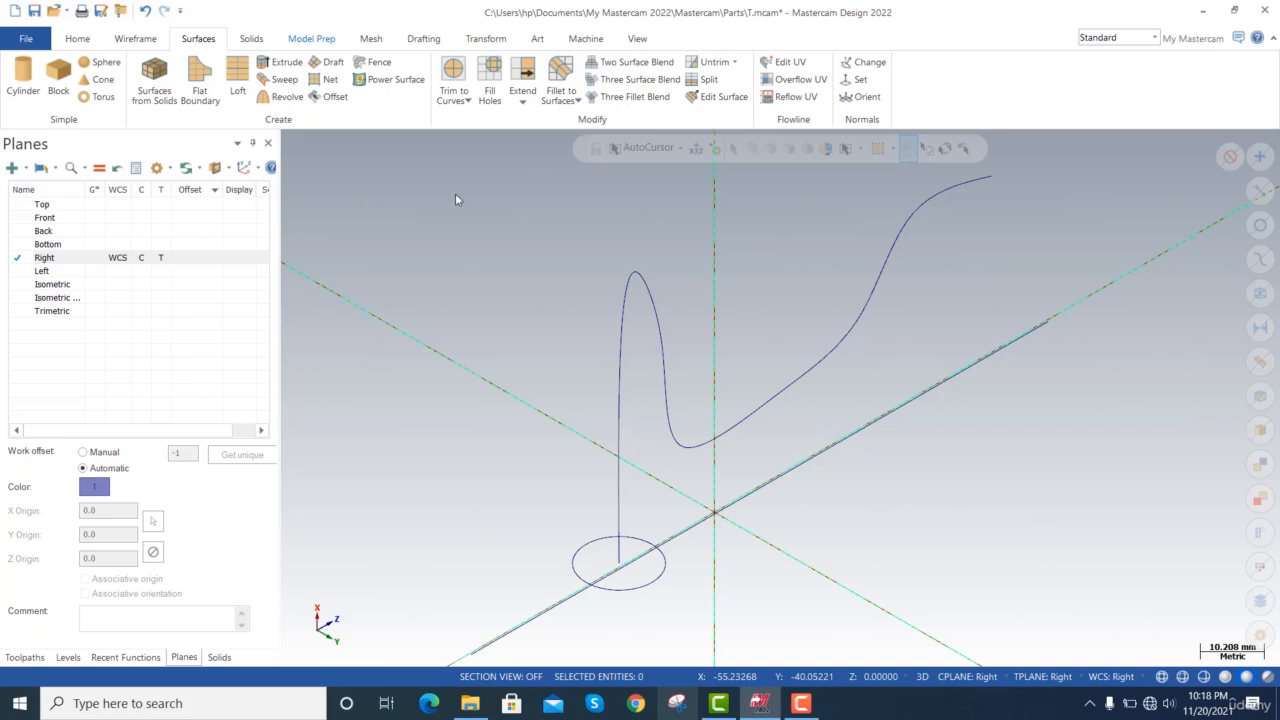
left_click(662, 563)
key("Return")
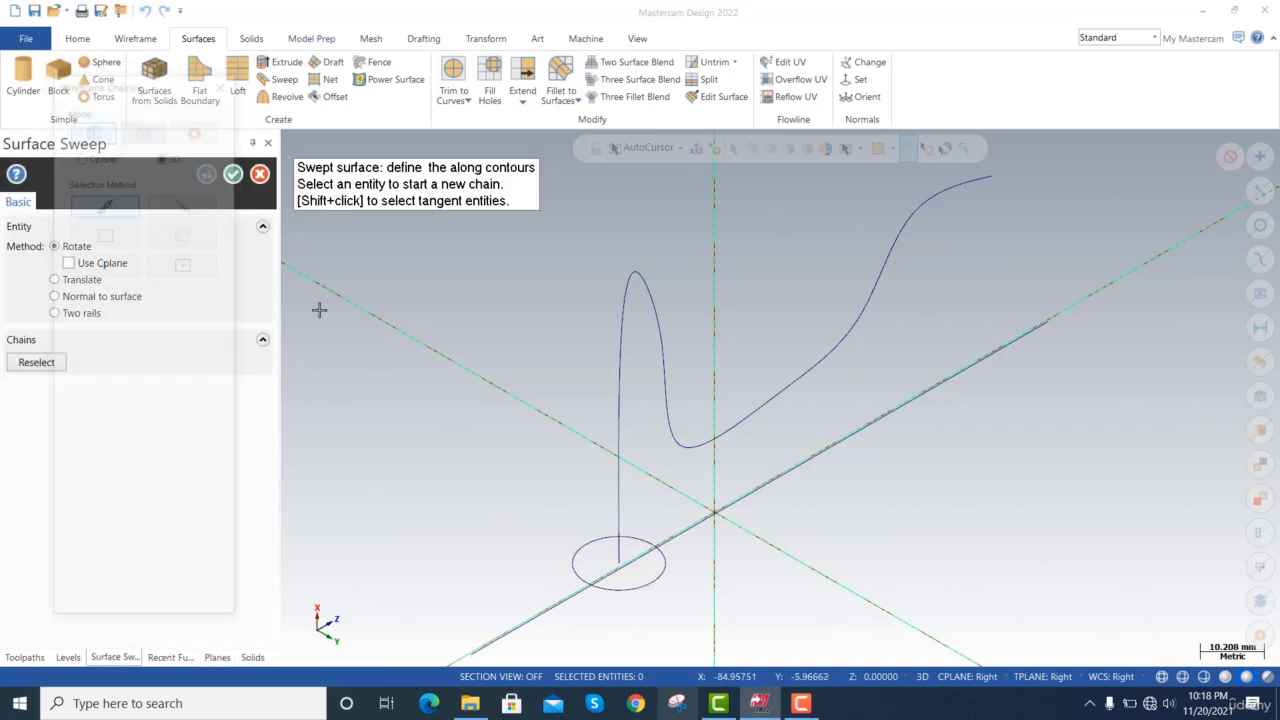
left_click(616, 303)
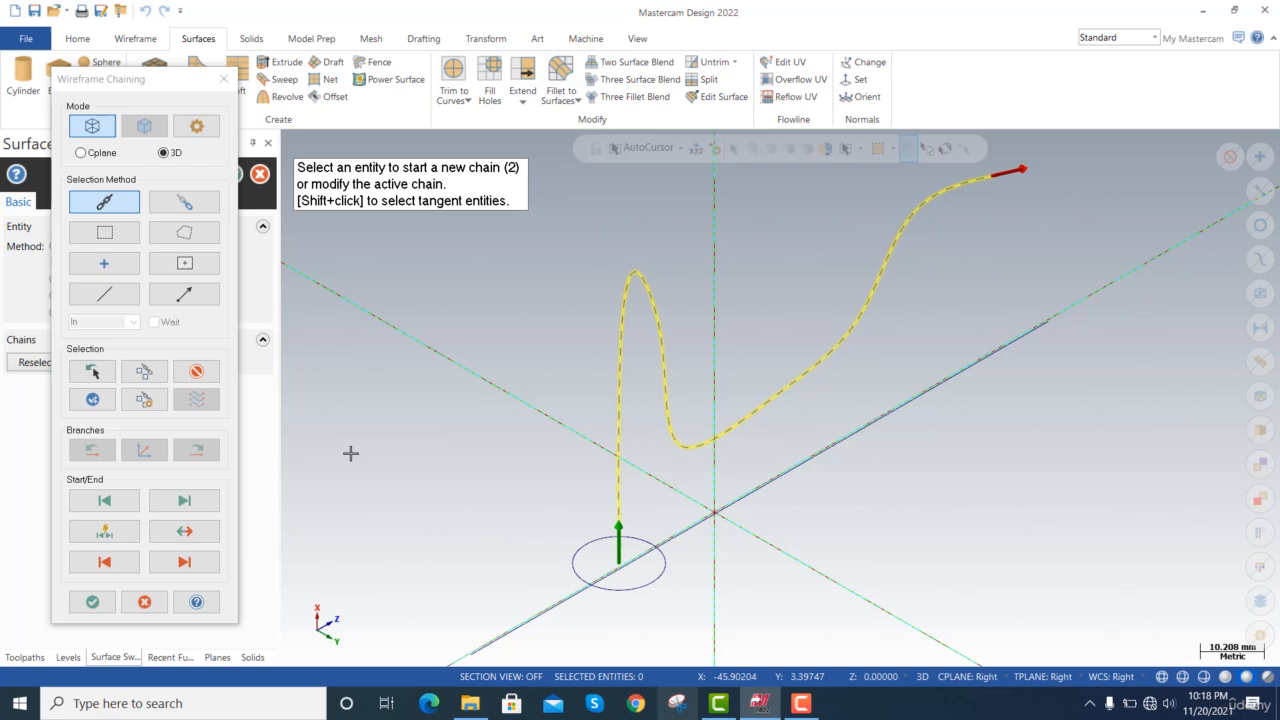
left_click(92, 601)
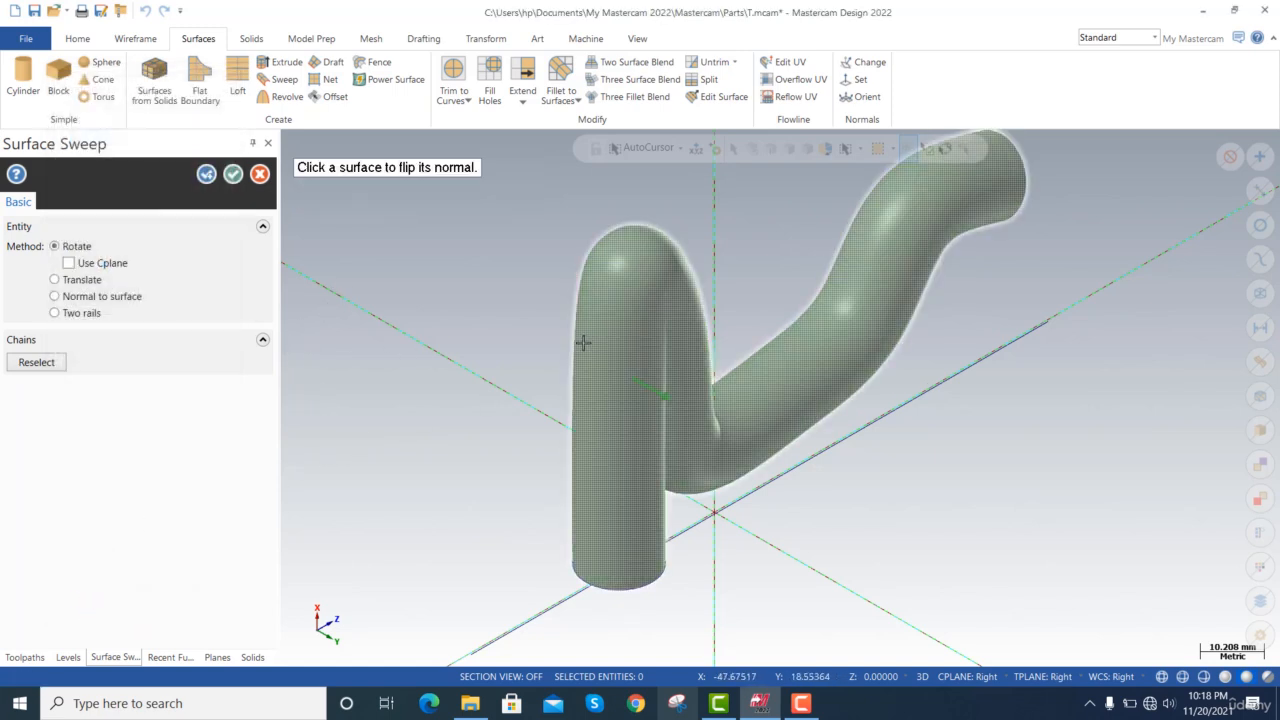
left_click(232, 174)
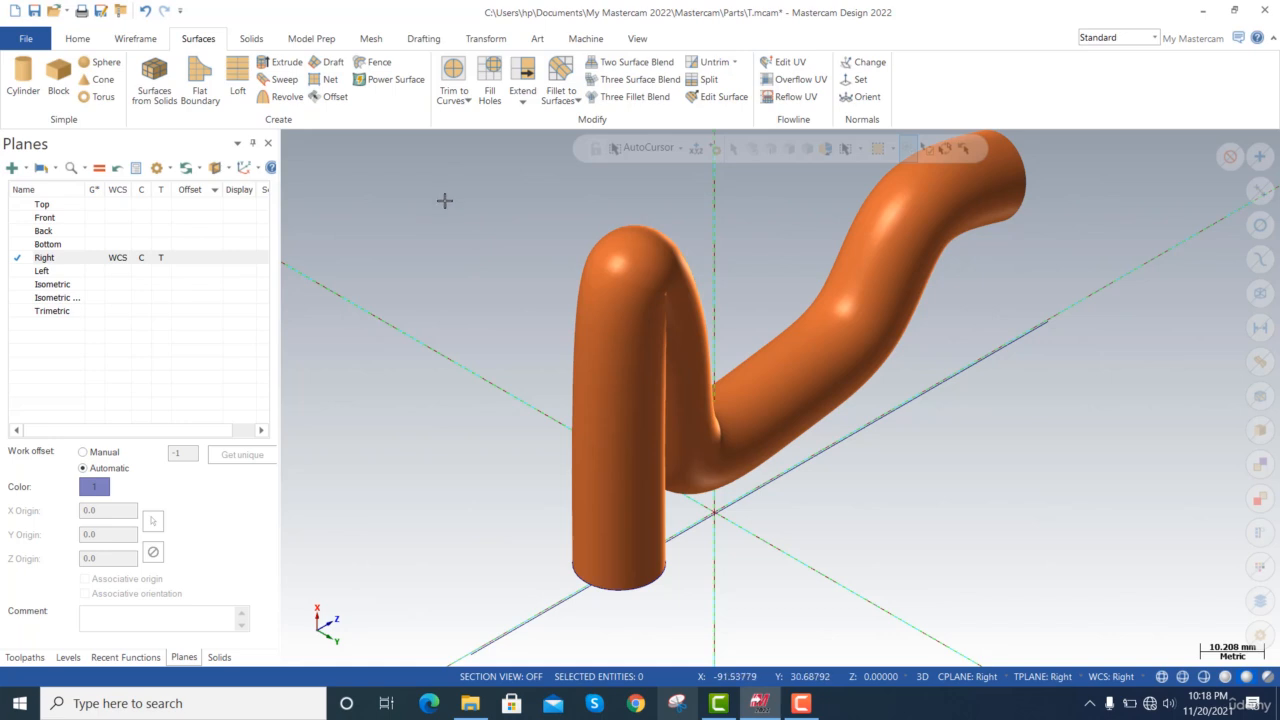
Delete all geometry and draw a mesh cylinder at the origin, about 14.4 mm in radius and 37.9 mm high.
key("ctrl+a")
key("Delete")
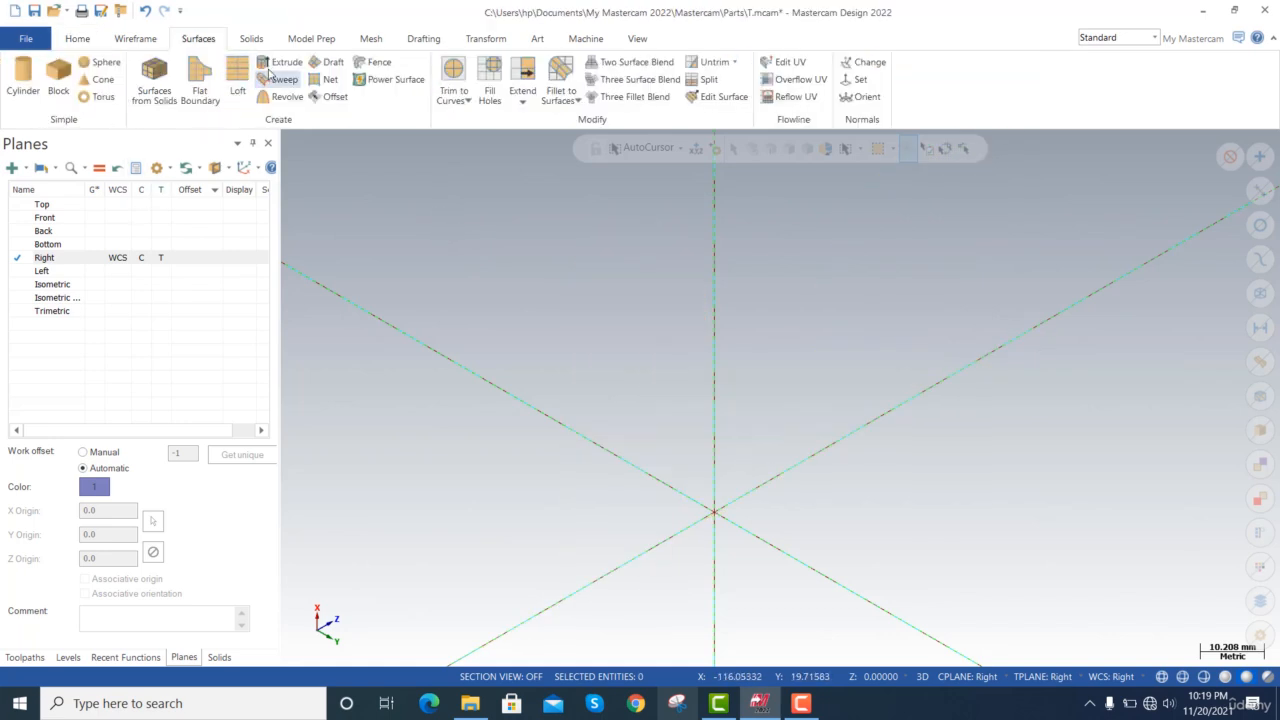
left_click(372, 39)
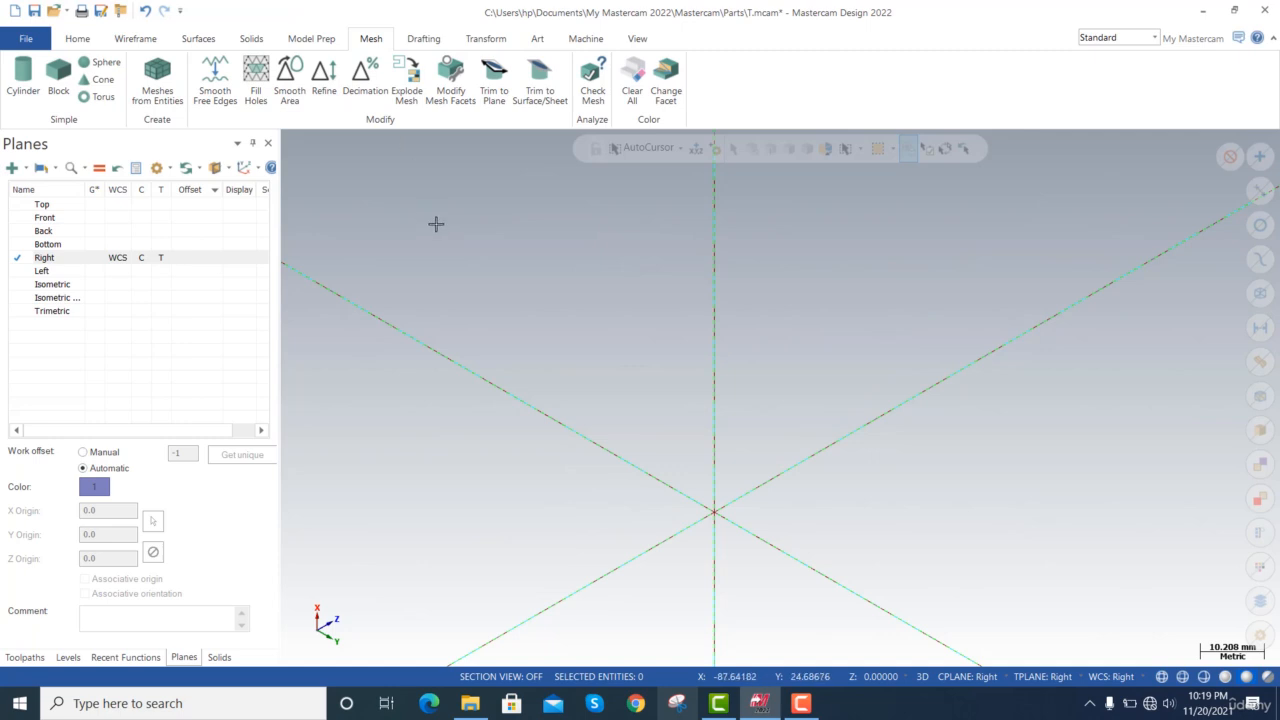
left_click(24, 82)
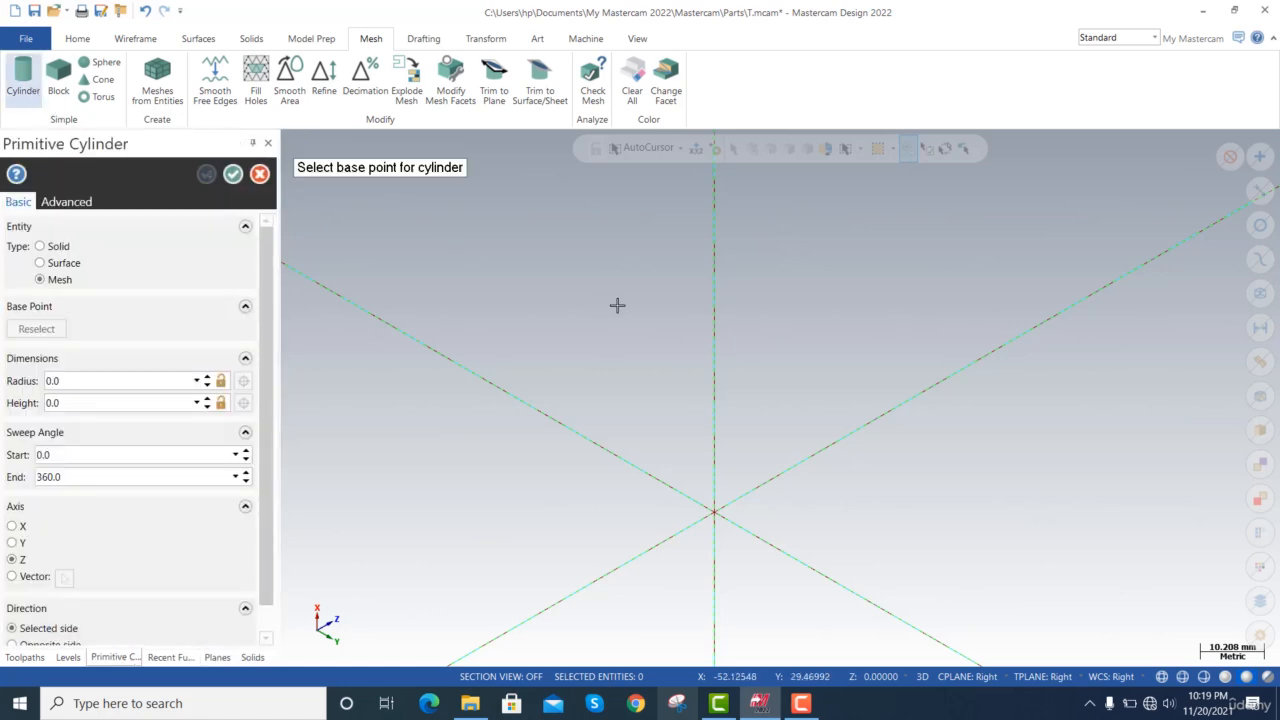
left_click(715, 514)
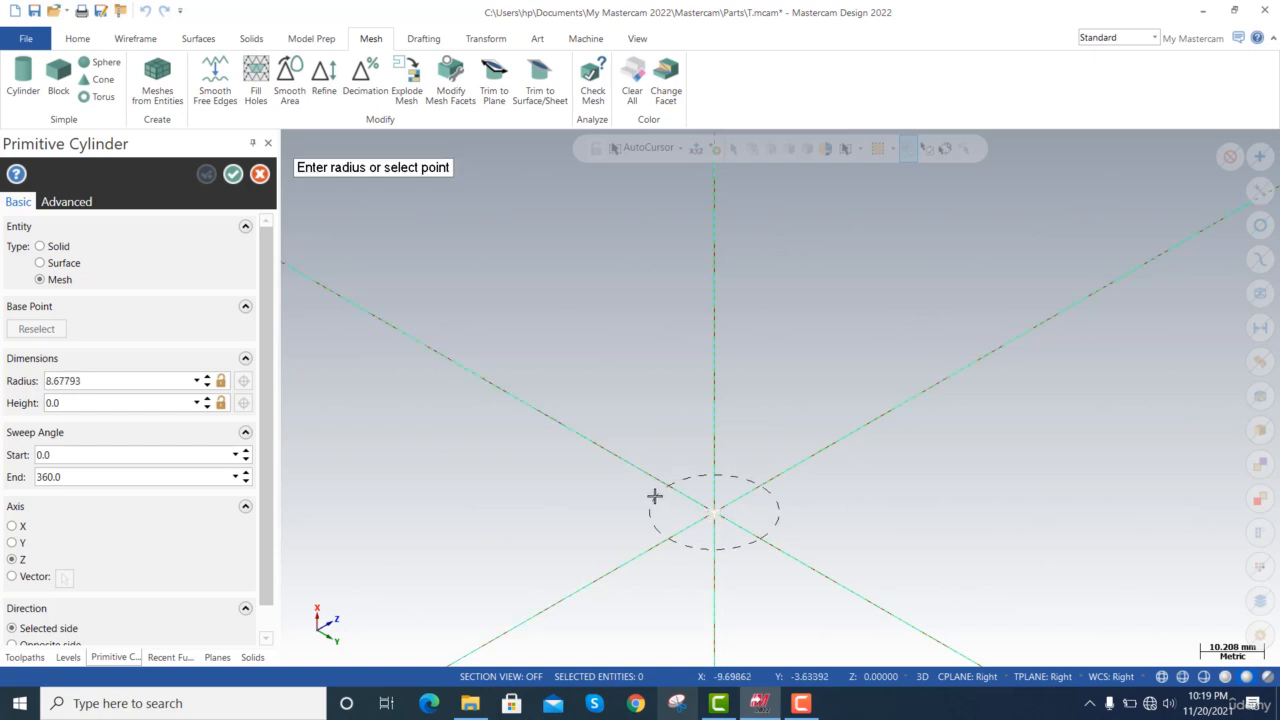
left_click(634, 491)
left_click(652, 314)
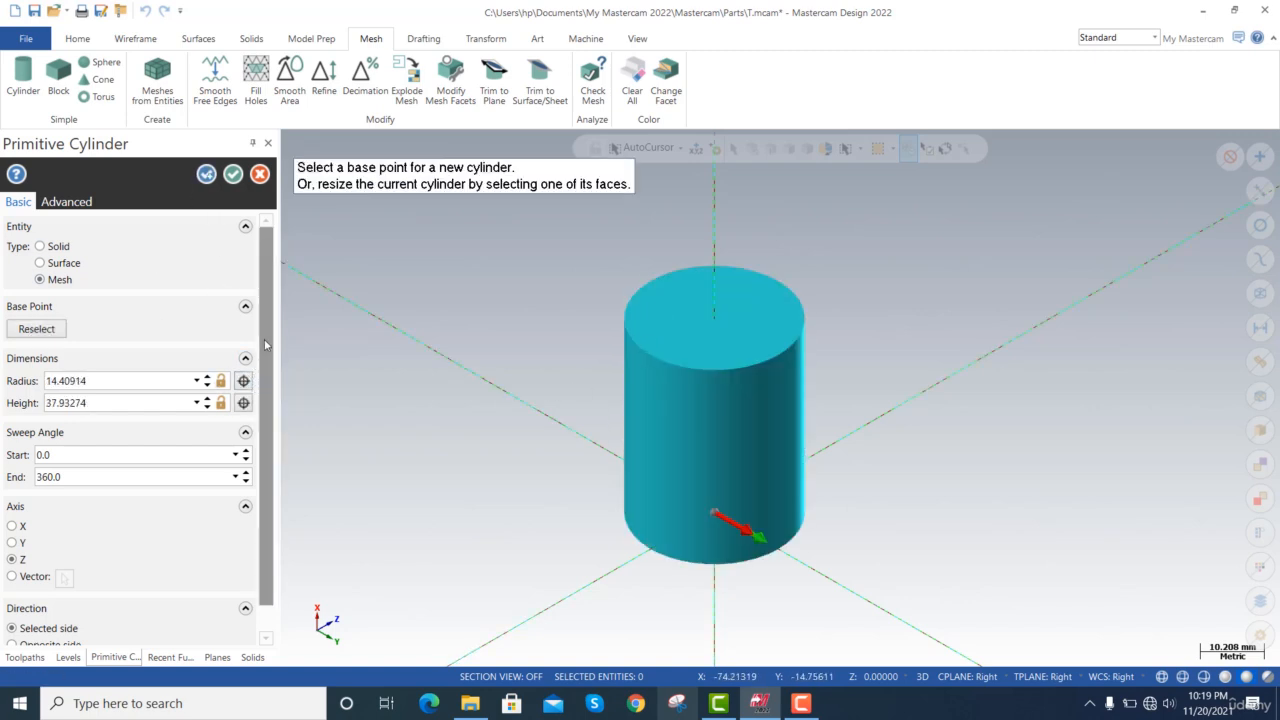
Accept the mesh cylinder after reviewing its basic and advanced options, and examine its faceted side wall up close.
scroll(266, 348, "down", 3)
scroll(283, 347, "up", 3)
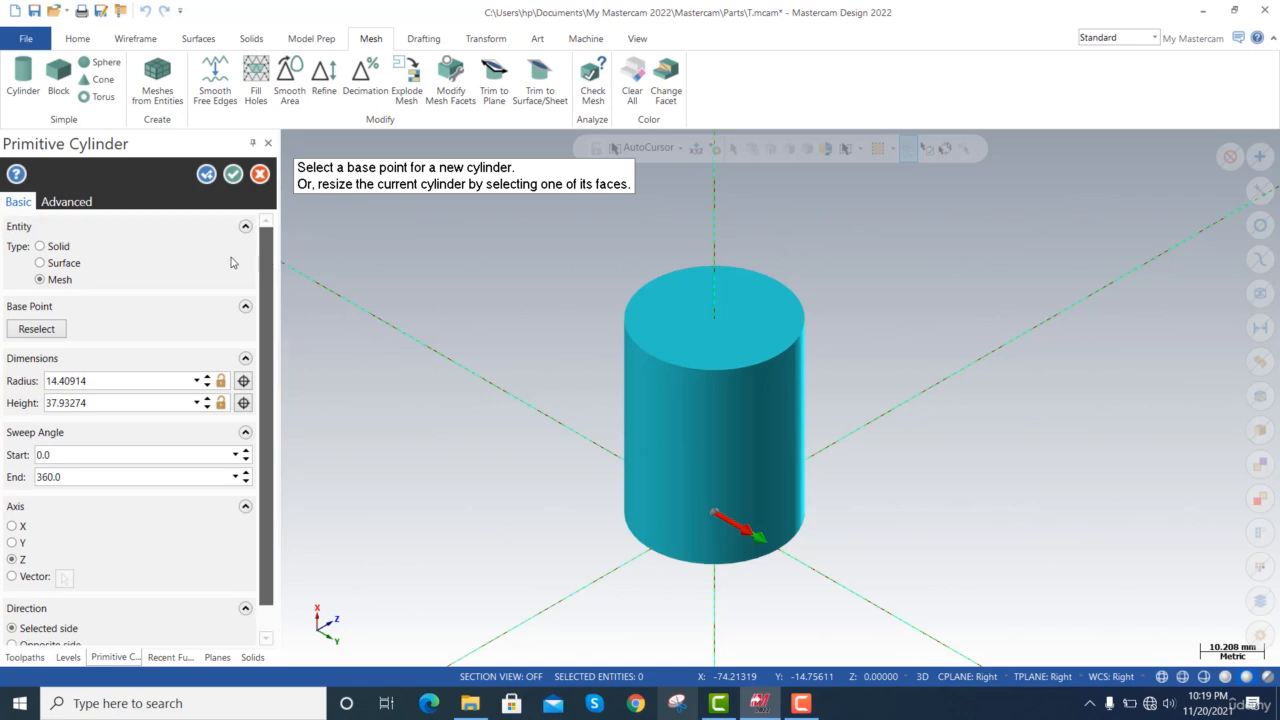
left_click(85, 203)
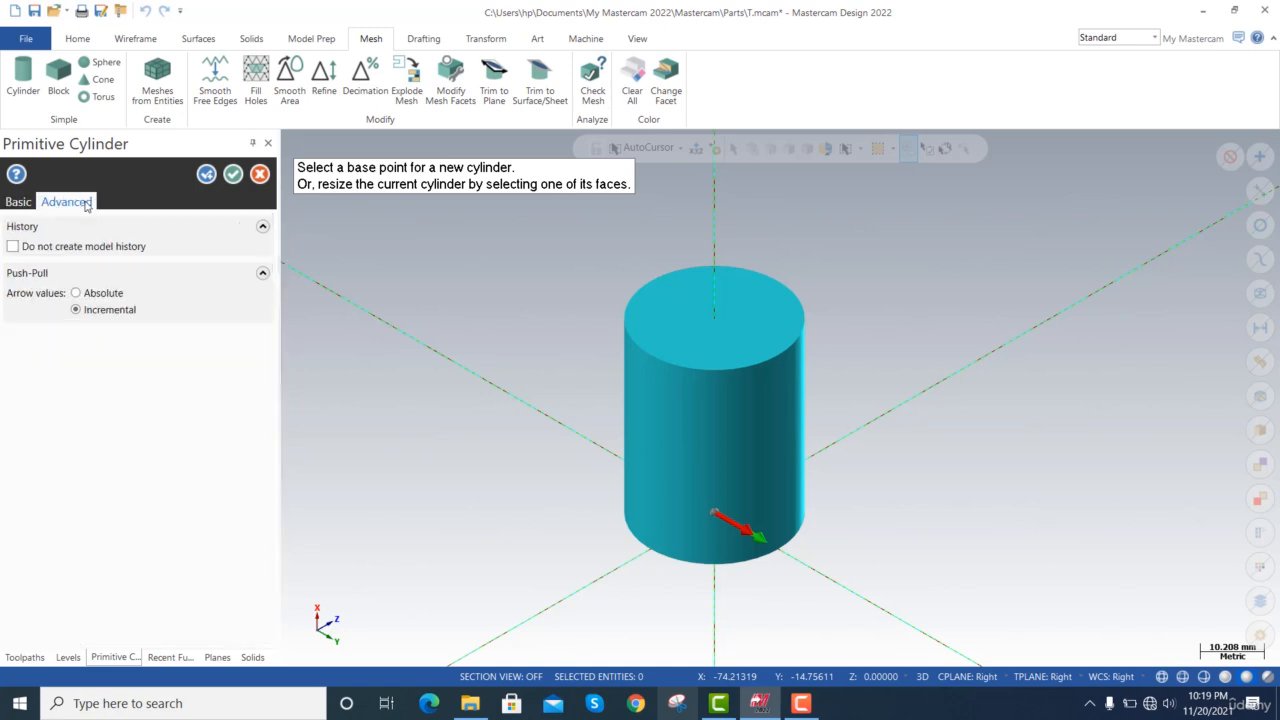
left_click(34, 203)
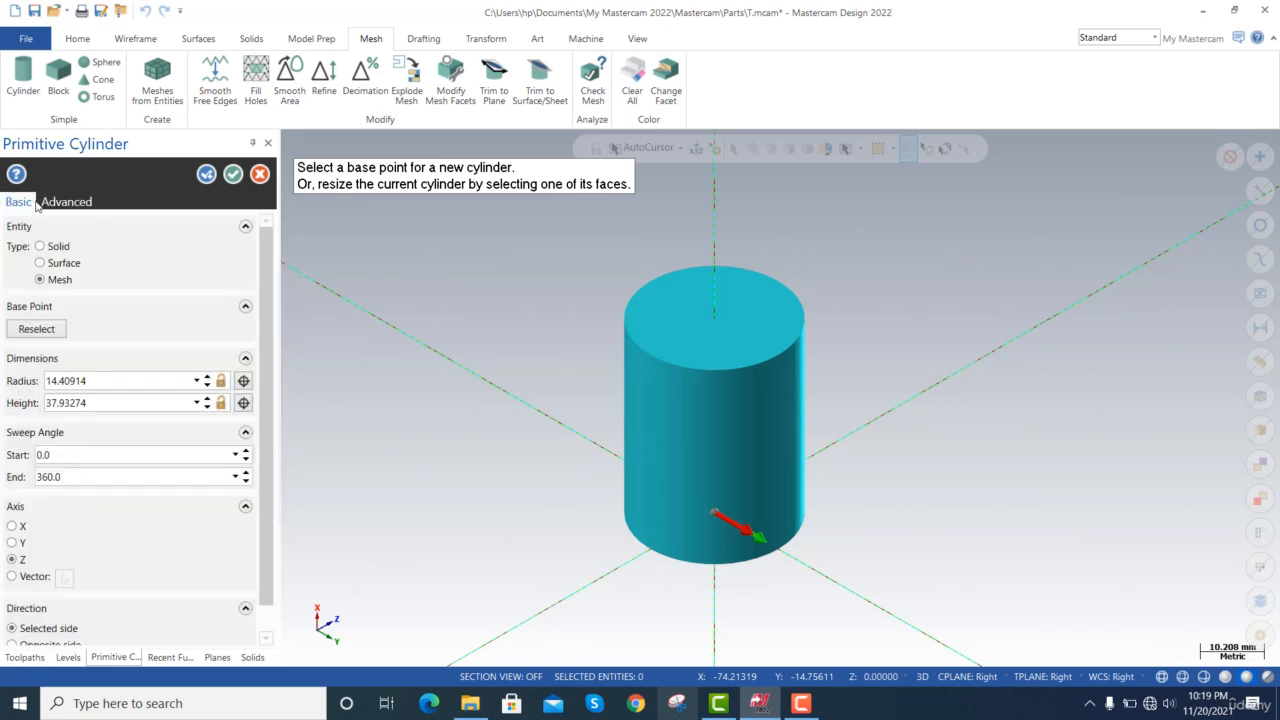
left_click(233, 175)
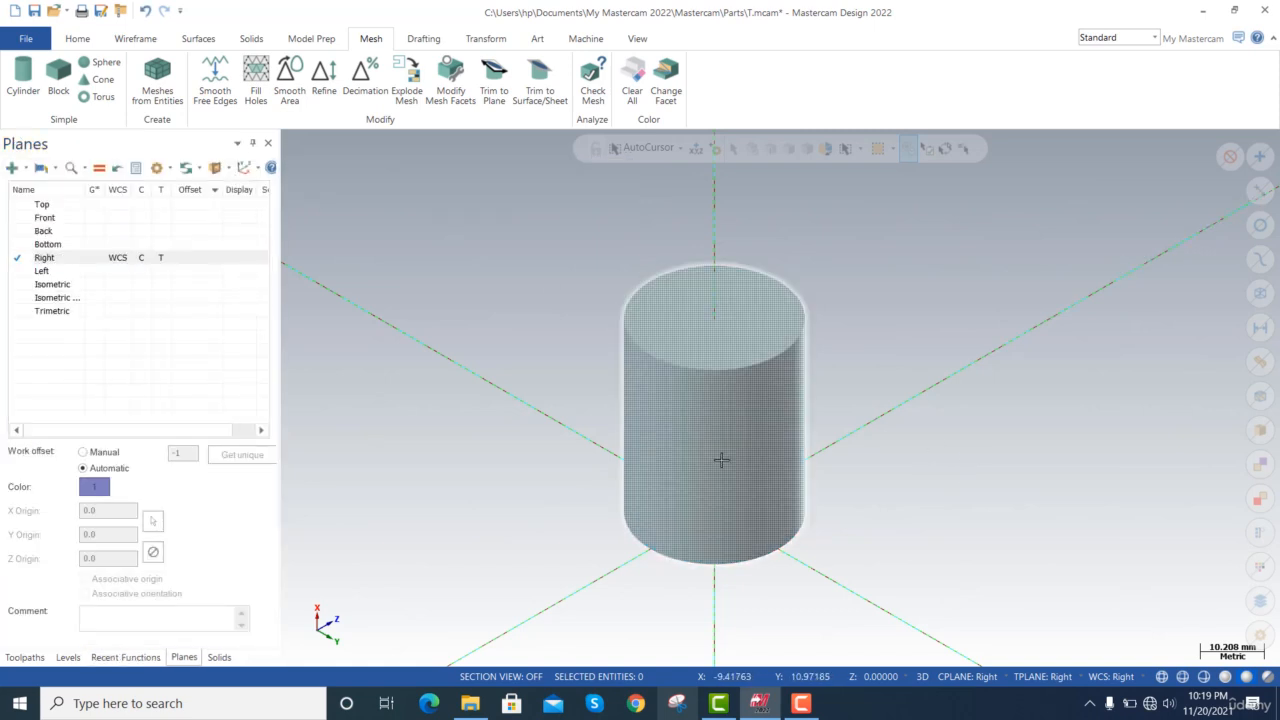
scroll(720, 457, "up", 2)
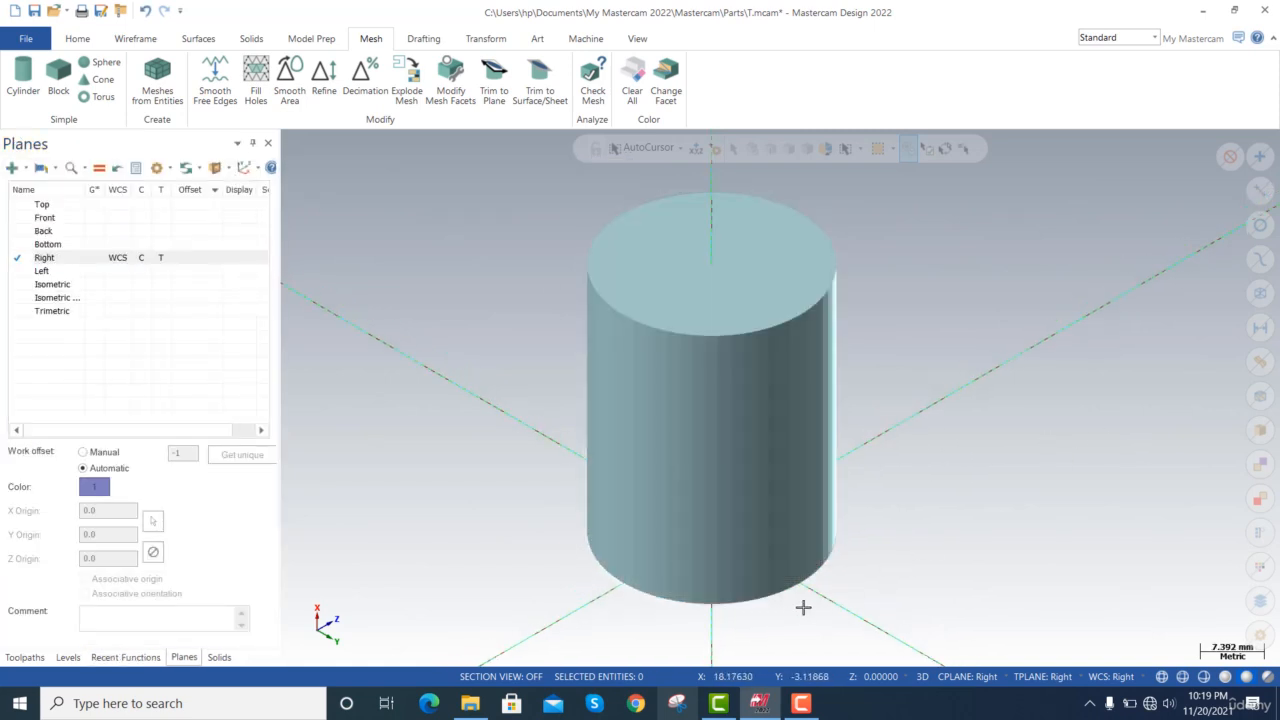
scroll(804, 558, "up", 1)
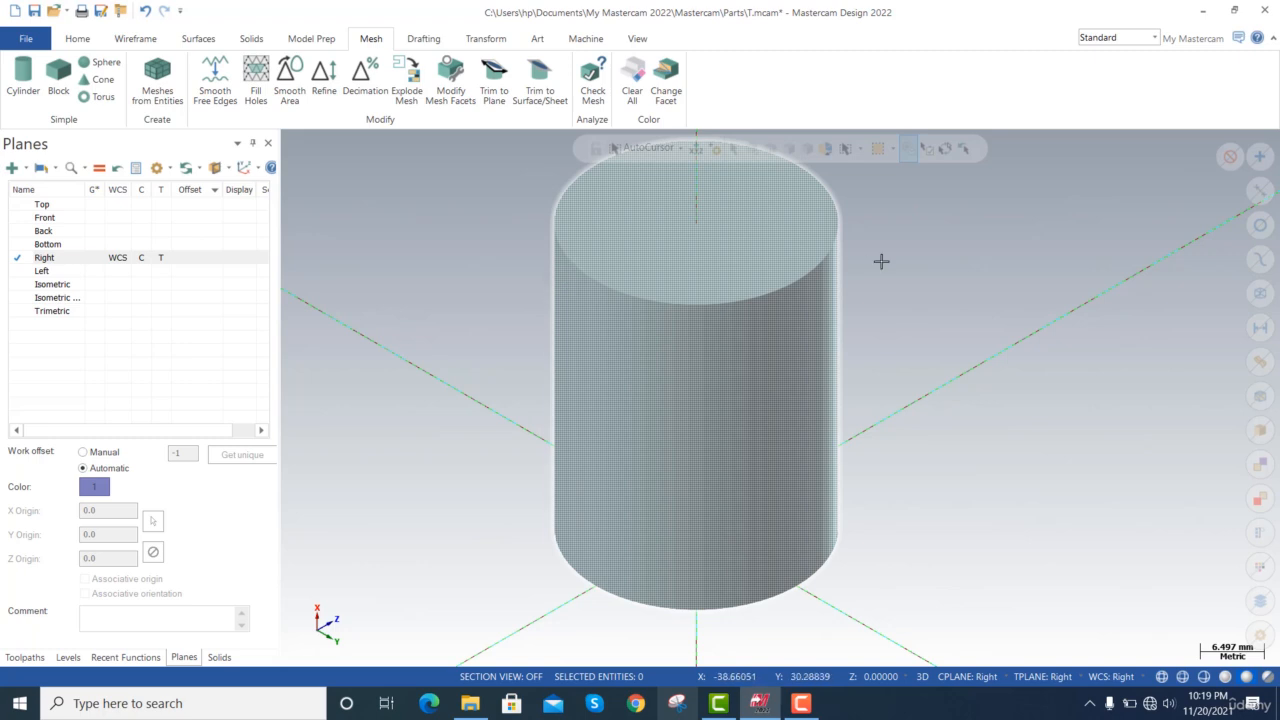
scroll(872, 368, "up", 2)
scroll(866, 368, "up", 1)
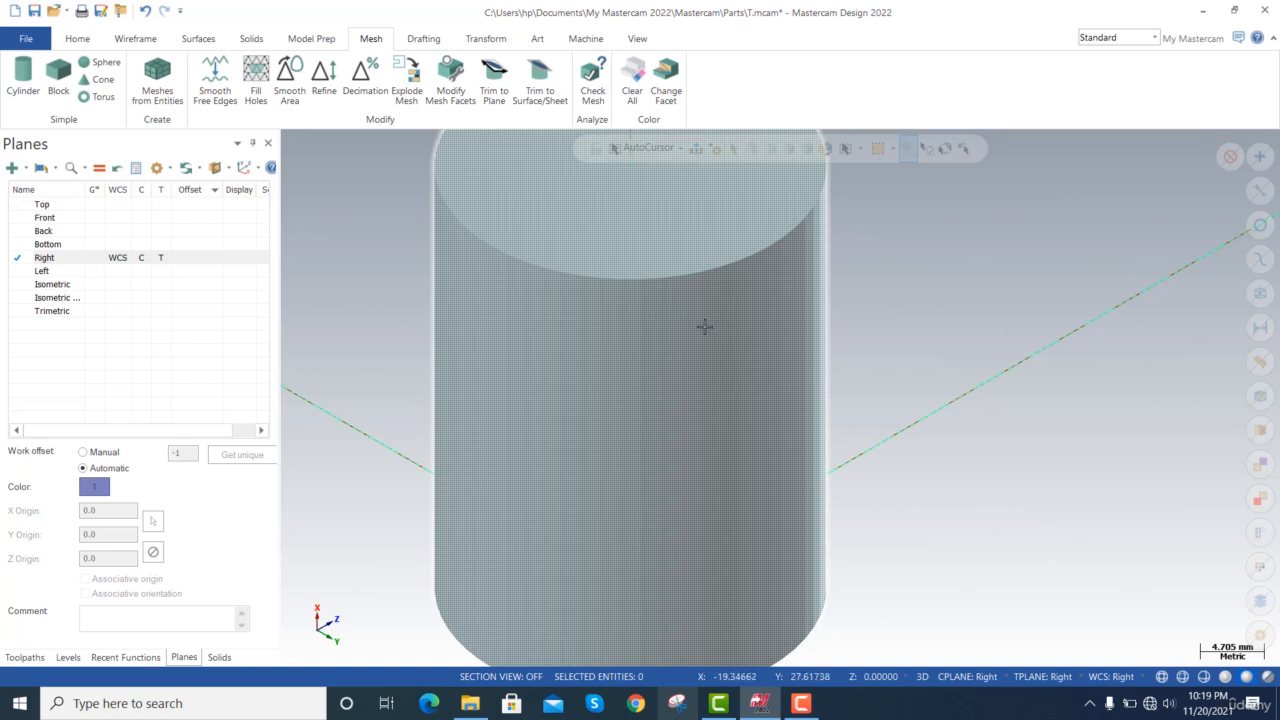
scroll(702, 328, "down", 6)
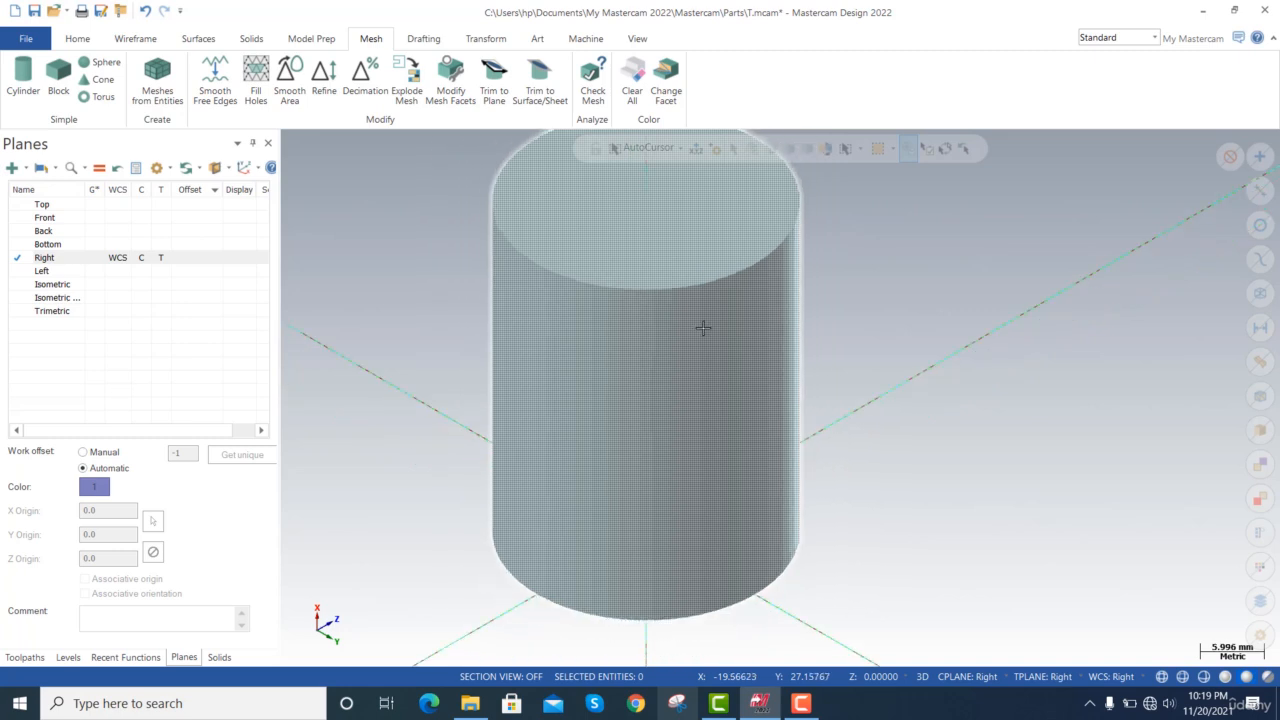